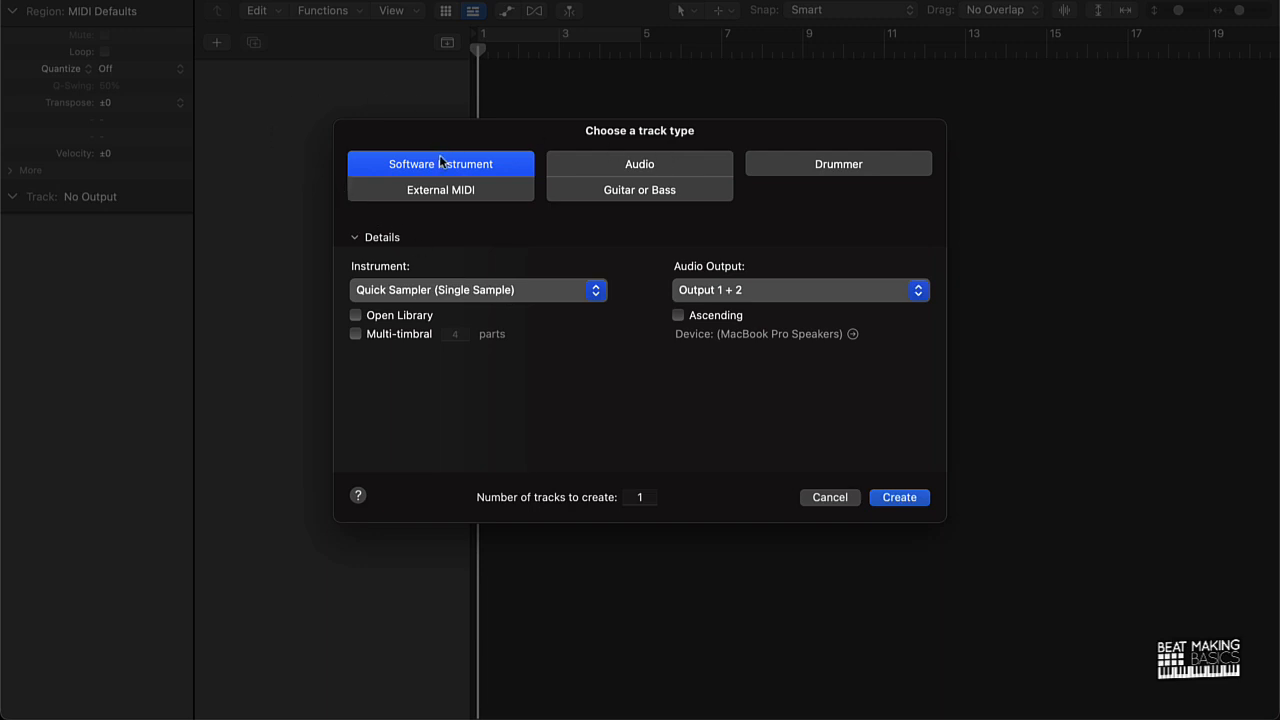
Create one software instrument track with a stereo Alchemy instrument and move its plug-in window clear of the tracks area
{"action": "left_click", "coordinate": [597, 290]}
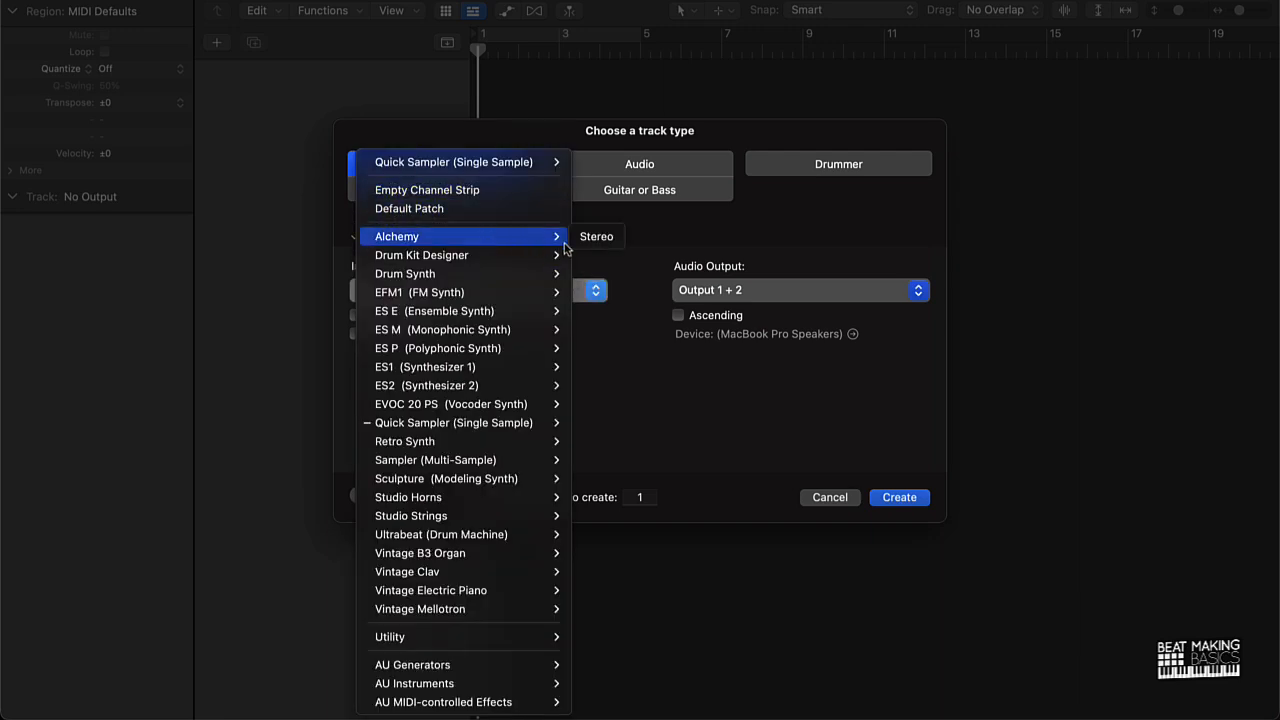
{"action": "left_click", "coordinate": [587, 243]}
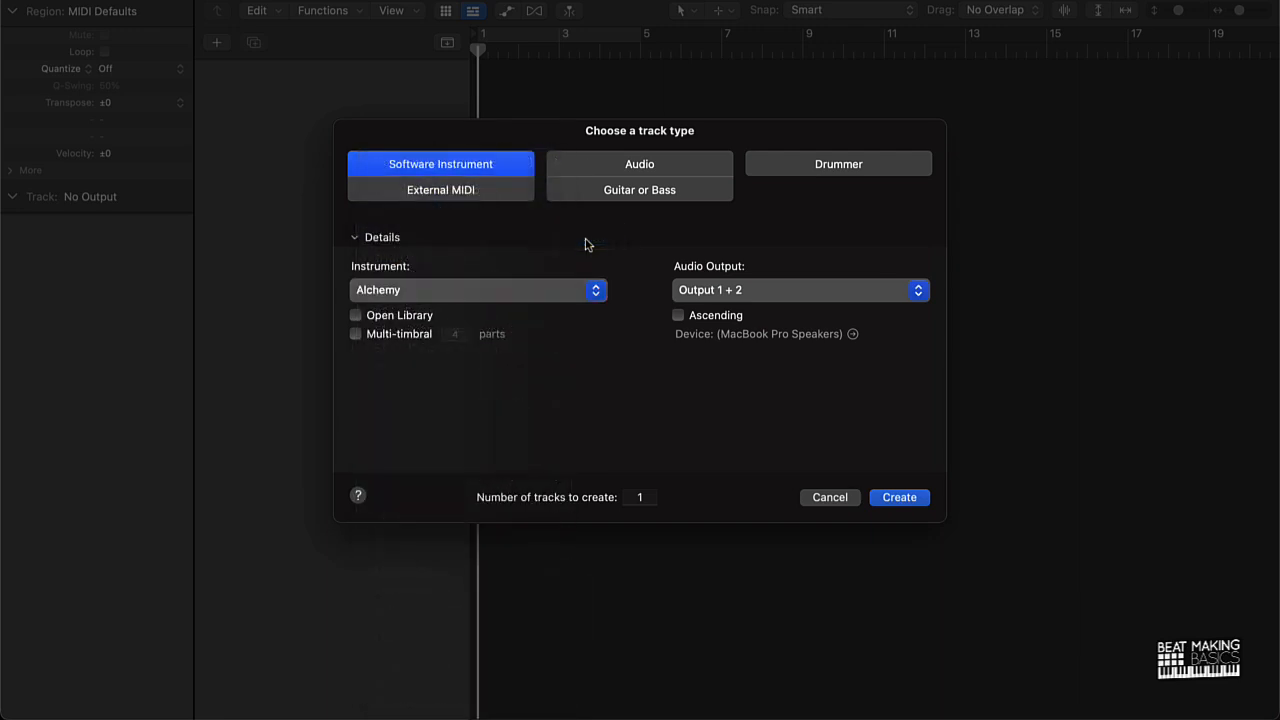
{"action": "left_click", "coordinate": [899, 498]}
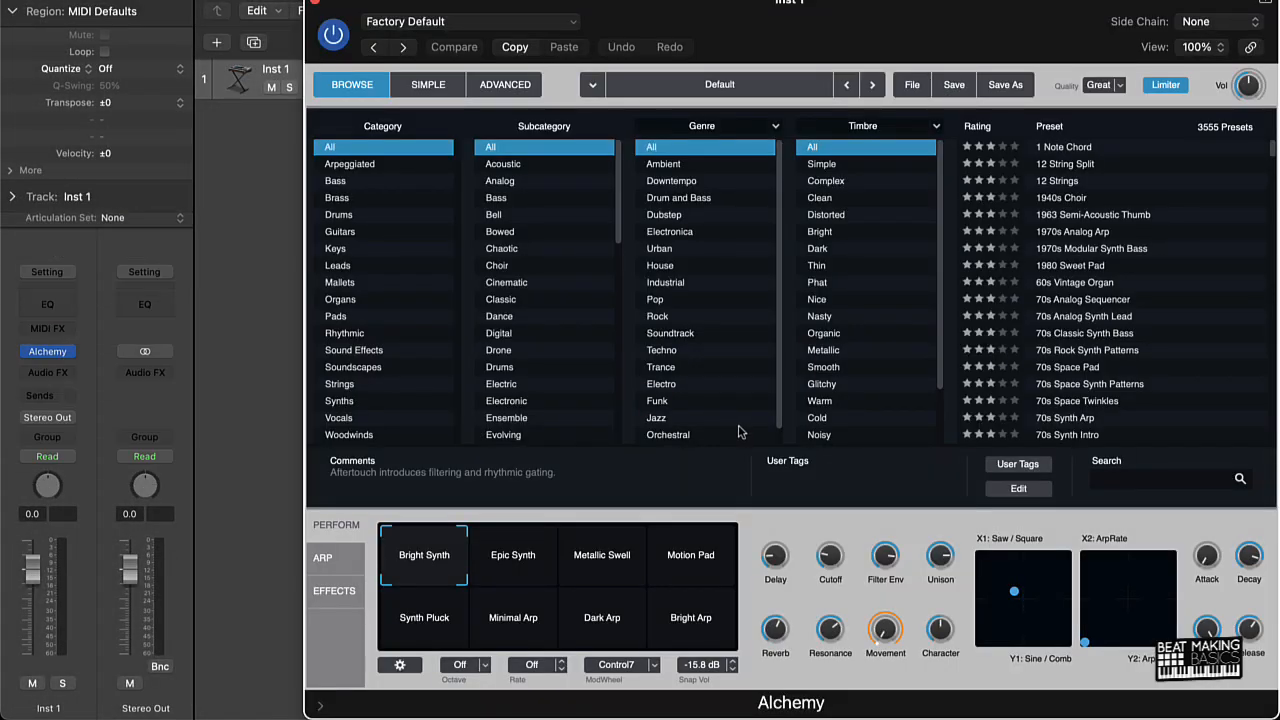
{"action": "left_click_drag", "start_coordinate": [863, 21], "coordinate": [699, 11]}
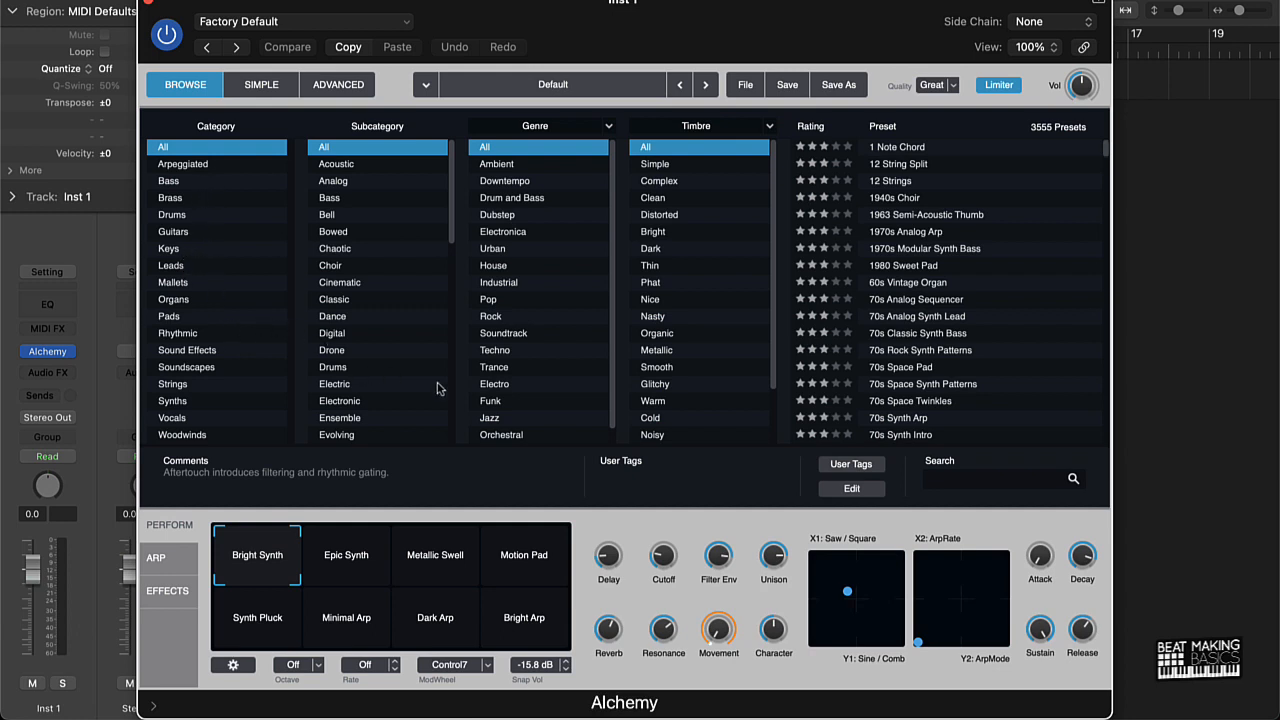
Filter the Alchemy presets by the Dark timbre and load the Amazonia preset
{"action": "left_click", "coordinate": [658, 252]}
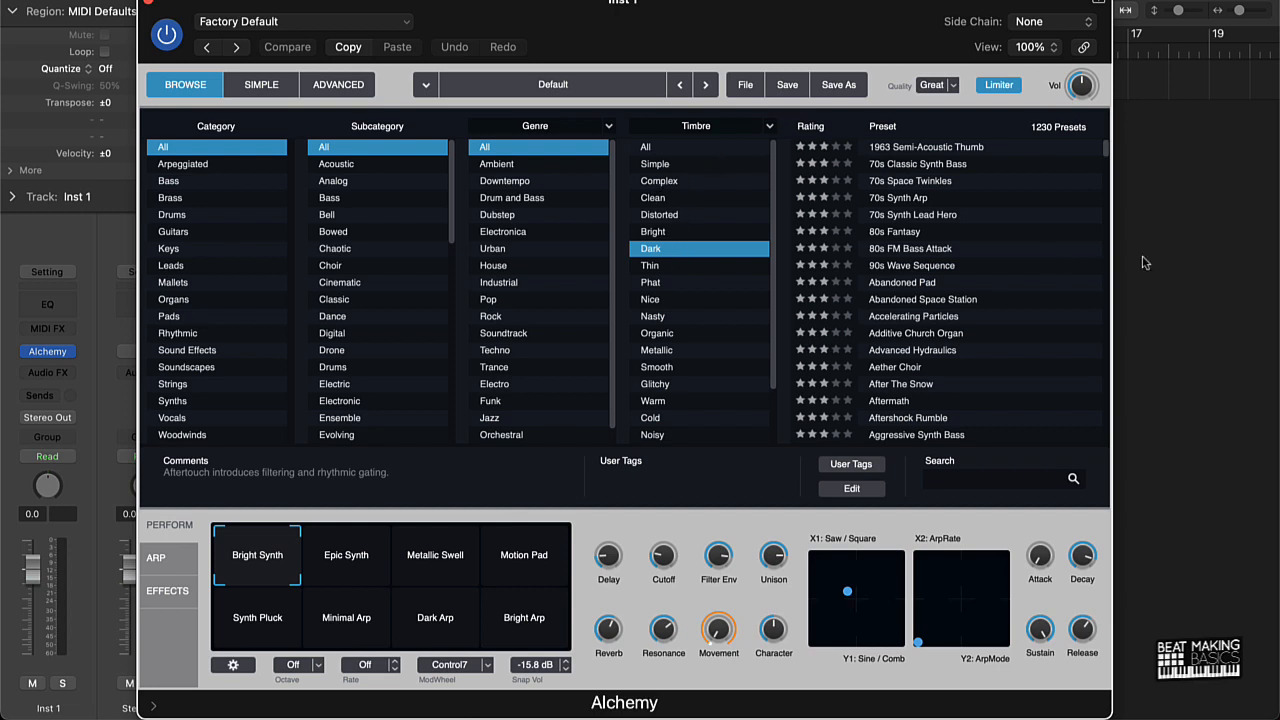
{"action": "scroll", "coordinate": [952, 303], "scroll_direction": "down", "scroll_amount": 2}
{"action": "scroll", "coordinate": [952, 303], "scroll_direction": "down", "scroll_amount": 2}
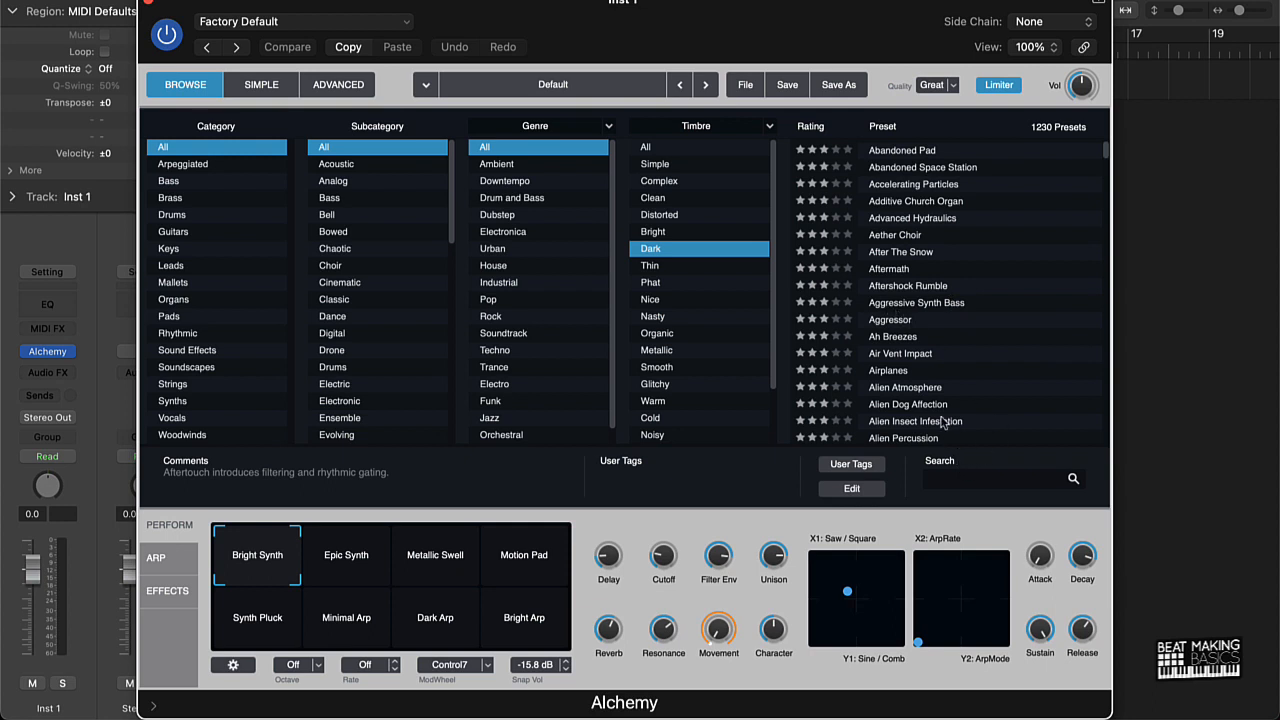
{"action": "scroll", "coordinate": [942, 422], "scroll_direction": "down", "scroll_amount": 6}
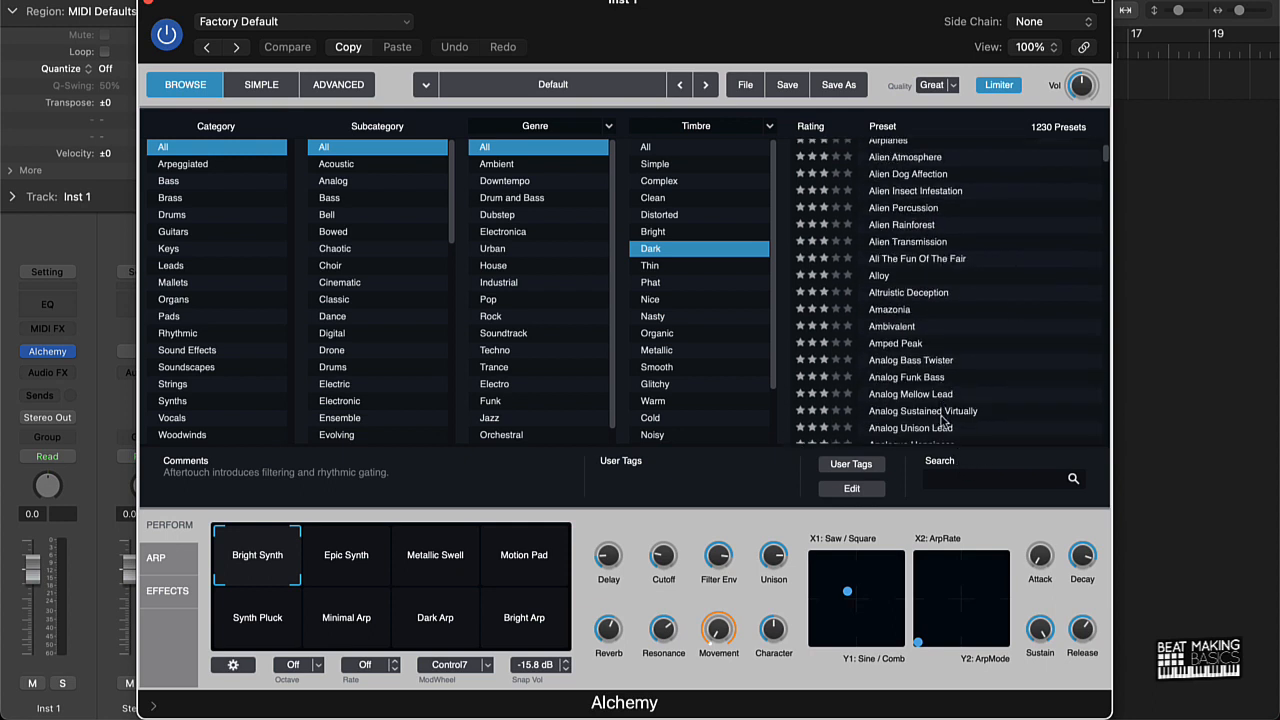
{"action": "left_click", "coordinate": [899, 311]}
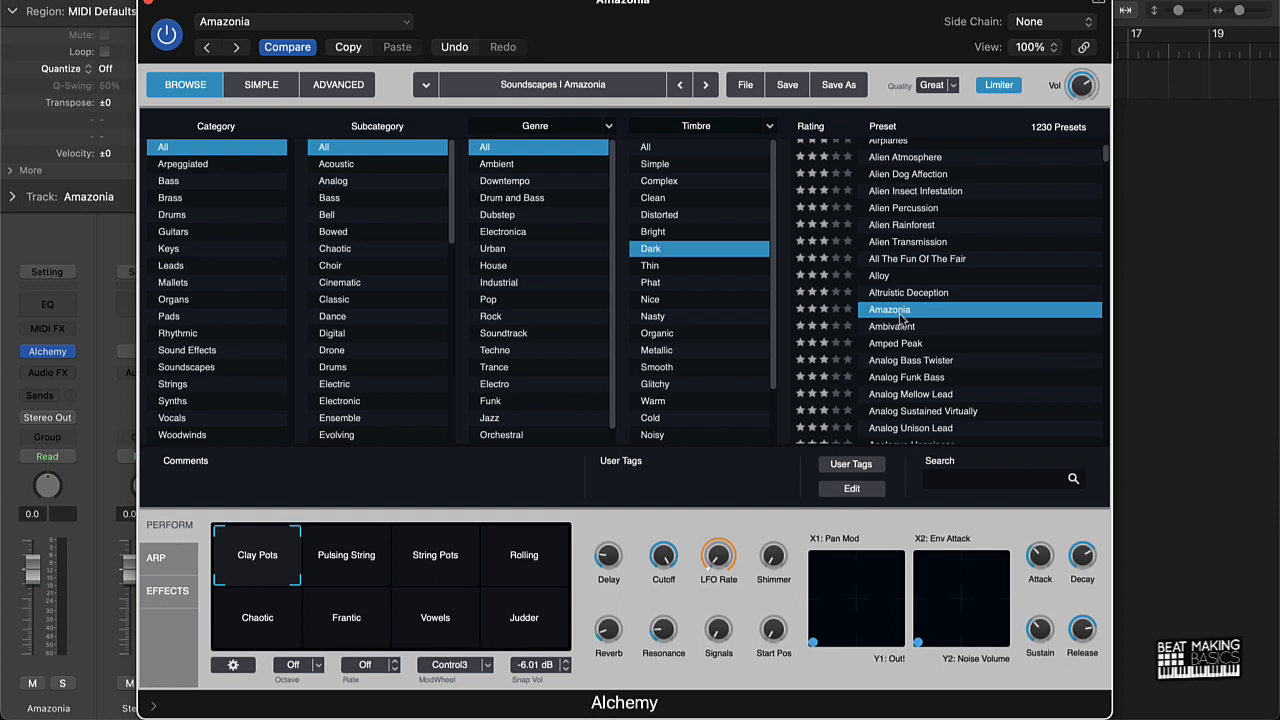
Open the Musical Typing keyboard and play a few test notes with the Amazonia preset
{"action": "key", "text": "super+k"}
{"action": "key", "text": "k"}
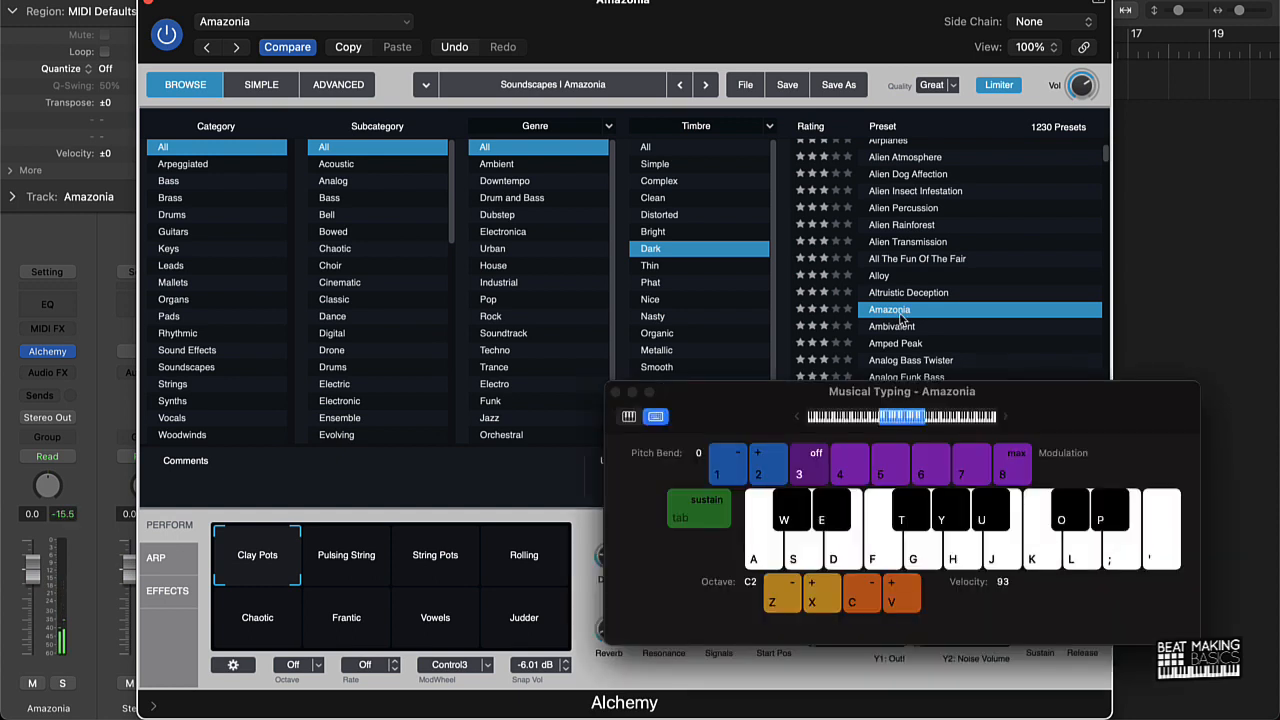
{"action": "key", "text": "l"}
Audition the Ambivalent, Amped Peak and Analog Bass Twister presets, returning to Ambivalent
{"action": "left_click", "coordinate": [904, 327]}
{"action": "left_click", "coordinate": [910, 344]}
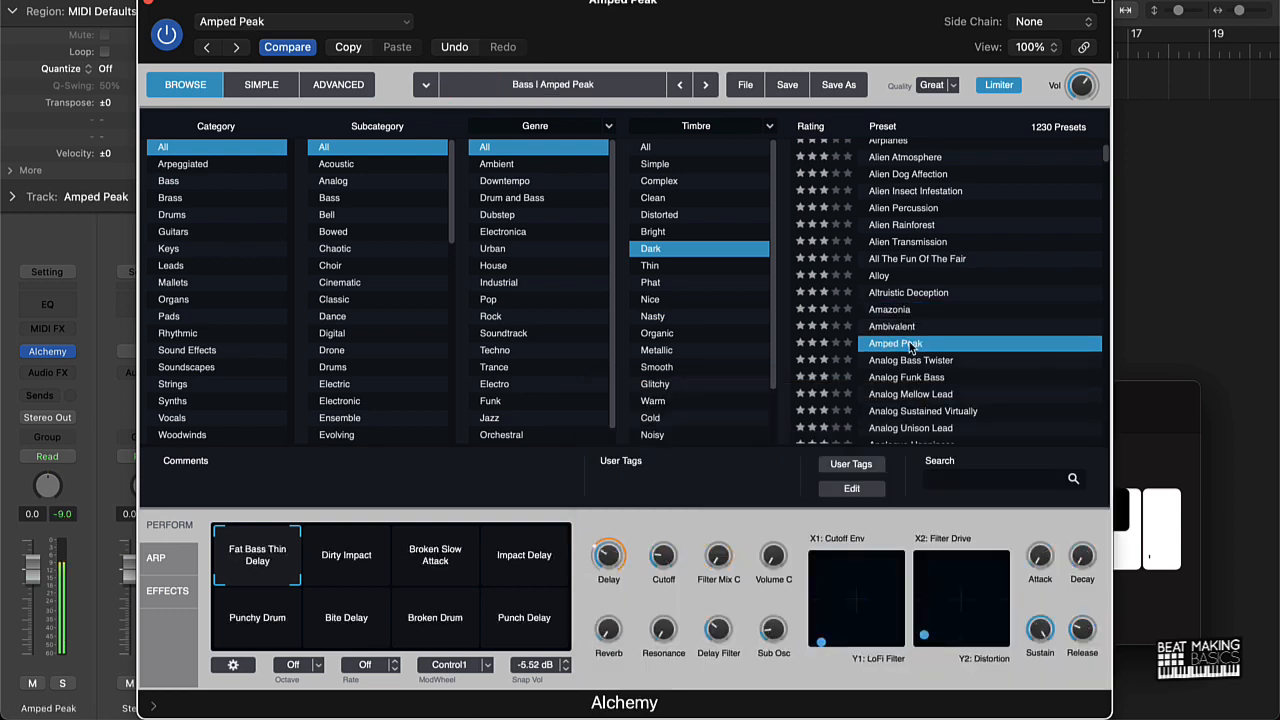
{"action": "left_click", "coordinate": [908, 361]}
{"action": "left_click", "coordinate": [900, 327]}
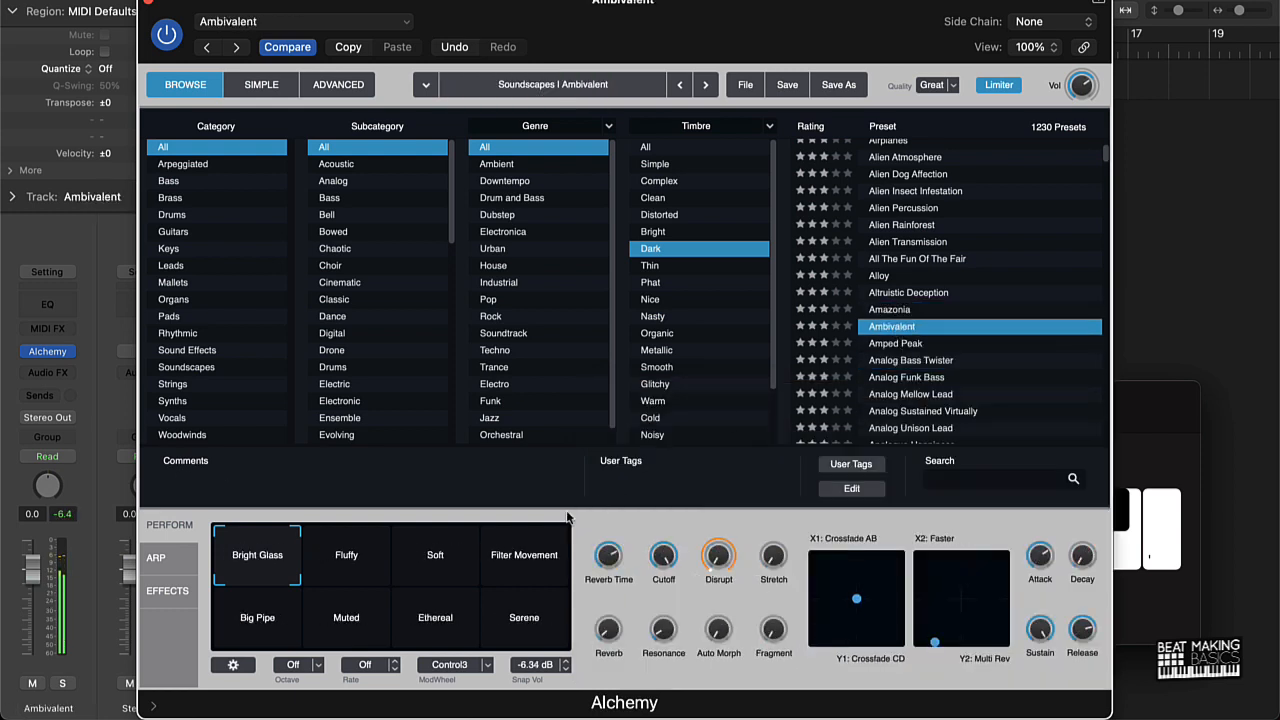
Audition the Ambivalent preset's performance variations: Fluffy, Soft, Filter Movement, Serene, Ethereal and Muted
{"action": "left_click", "coordinate": [366, 557]}
{"action": "left_click", "coordinate": [424, 557]}
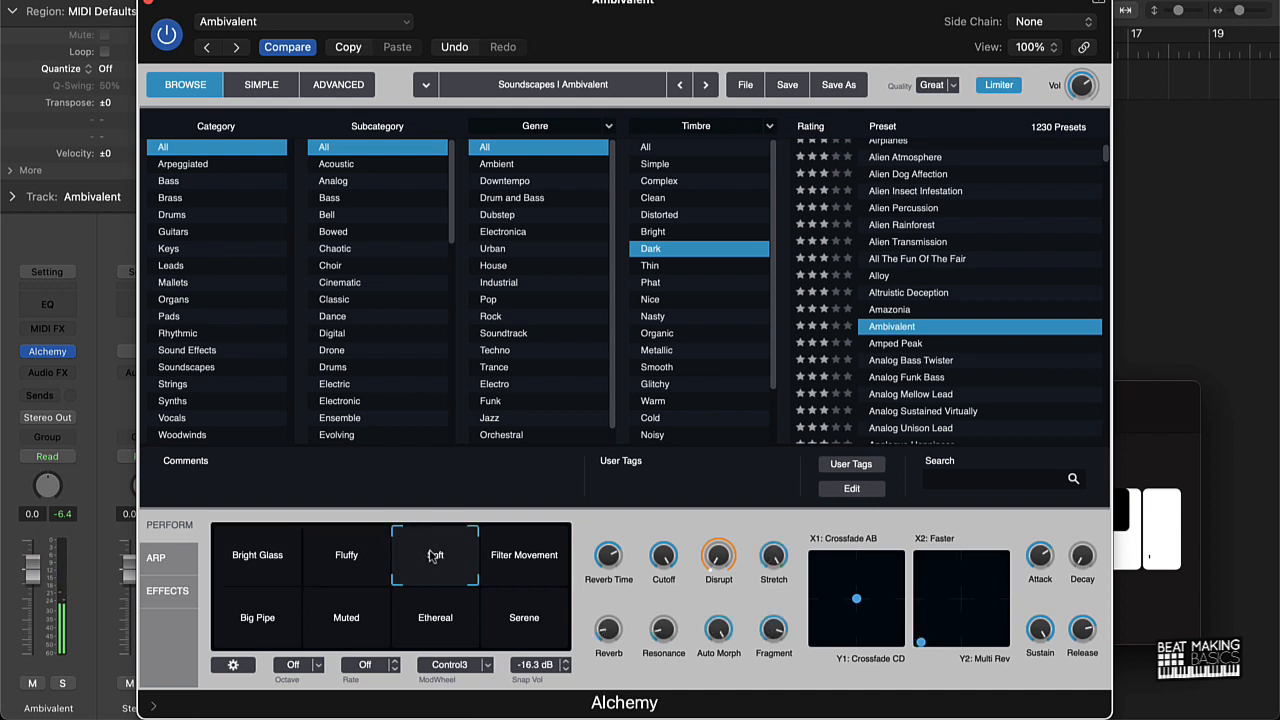
{"action": "left_click", "coordinate": [511, 556]}
{"action": "left_click", "coordinate": [528, 615]}
{"action": "left_click", "coordinate": [468, 620]}
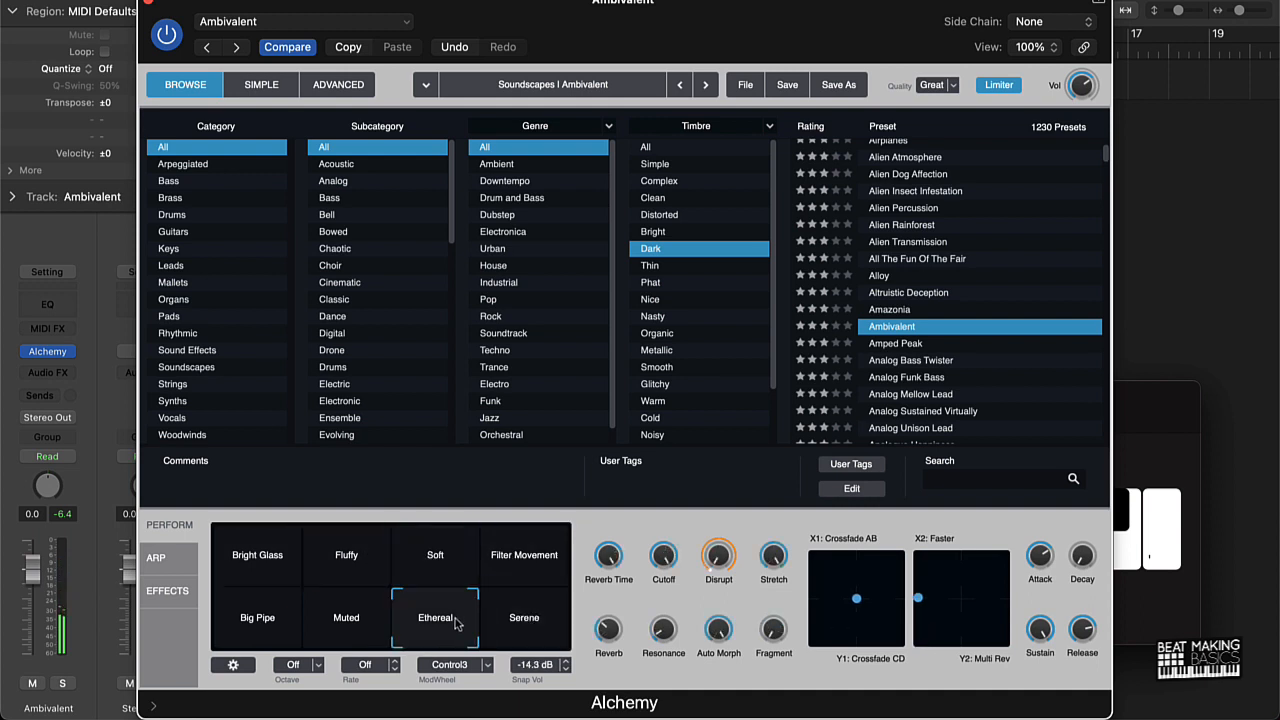
{"action": "left_click", "coordinate": [345, 618]}
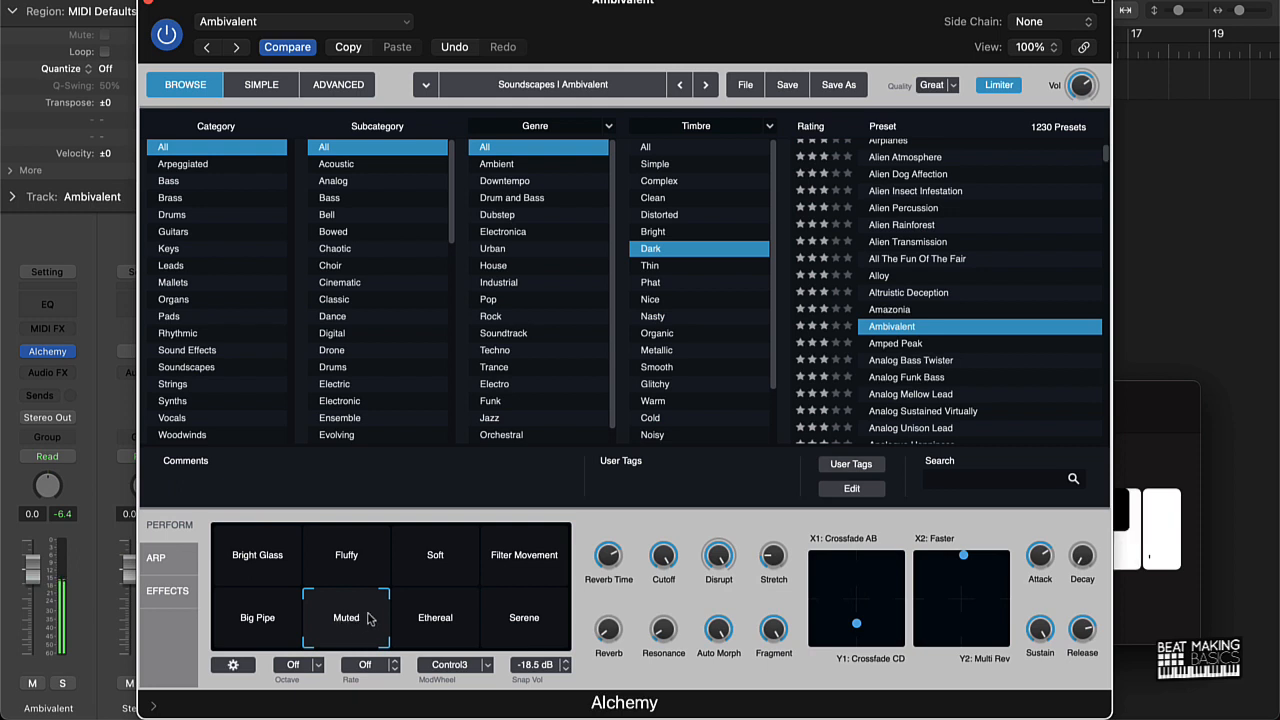
{"action": "left_click", "coordinate": [438, 620]}
Audition the Amped Peak, Analog Bass Twister, Analog Funk Bass and Analog Mellow Lead presets
{"action": "left_click", "coordinate": [916, 345]}
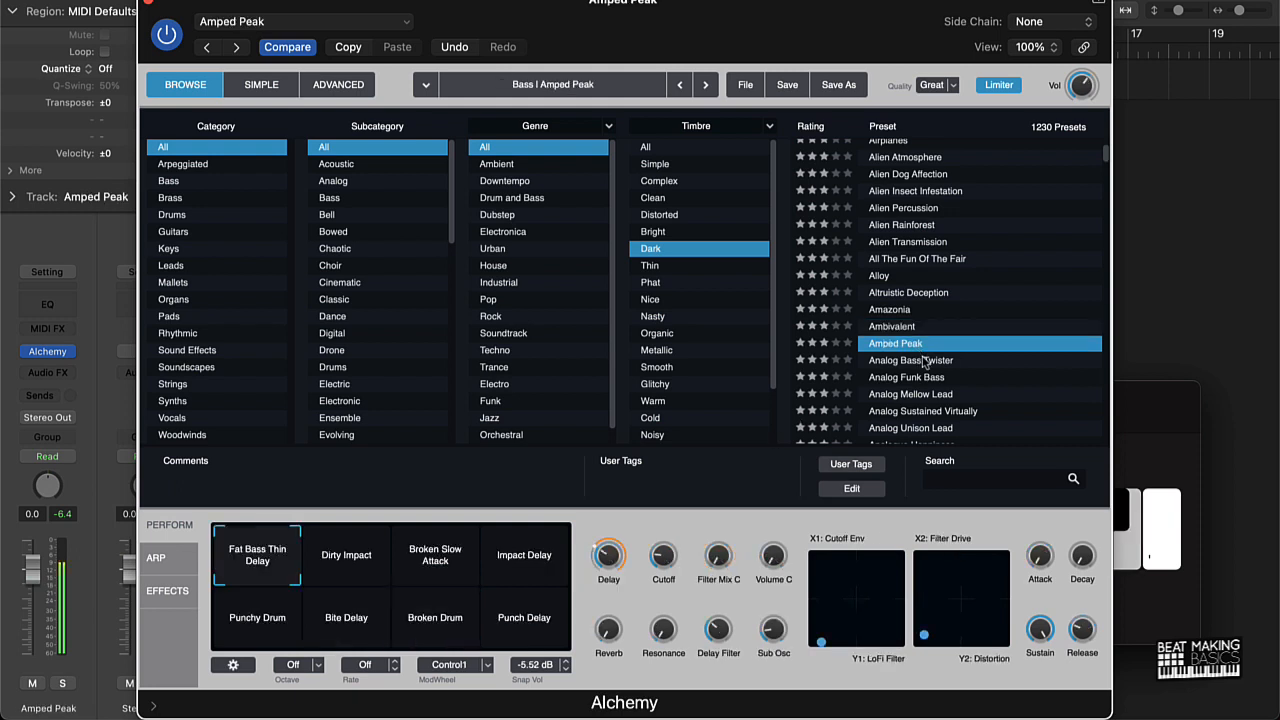
{"action": "left_click", "coordinate": [918, 362]}
{"action": "left_click", "coordinate": [918, 379]}
{"action": "left_click", "coordinate": [920, 393]}
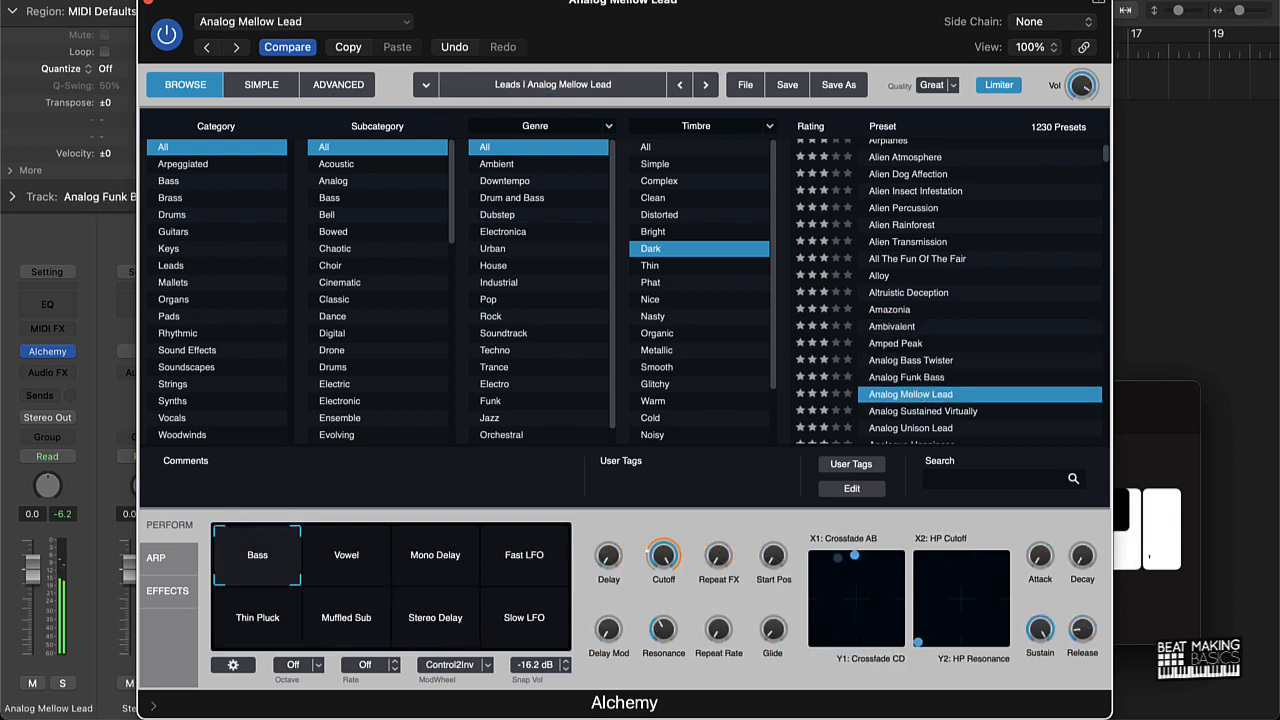
Narrow the presets to the Pads category, load Empire Strings Space, and close the Alchemy window
{"action": "left_click", "coordinate": [181, 317]}
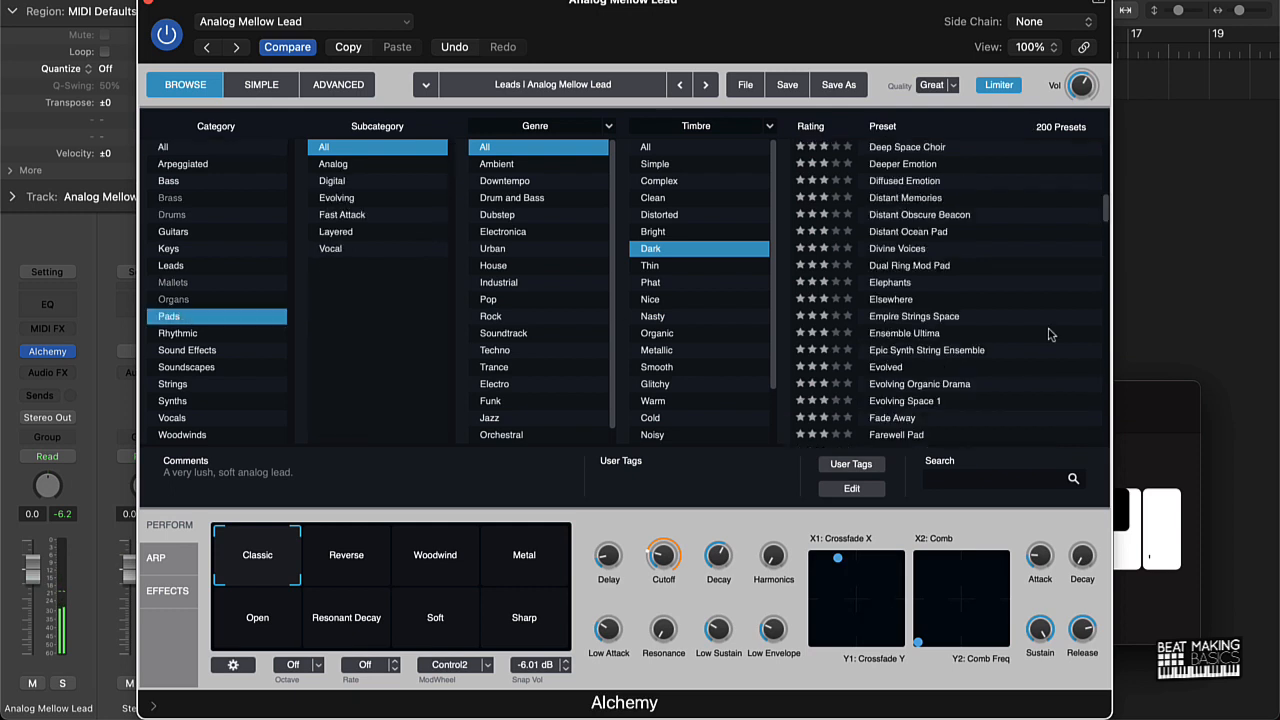
{"action": "left_click", "coordinate": [950, 302]}
{"action": "left_click", "coordinate": [933, 318]}
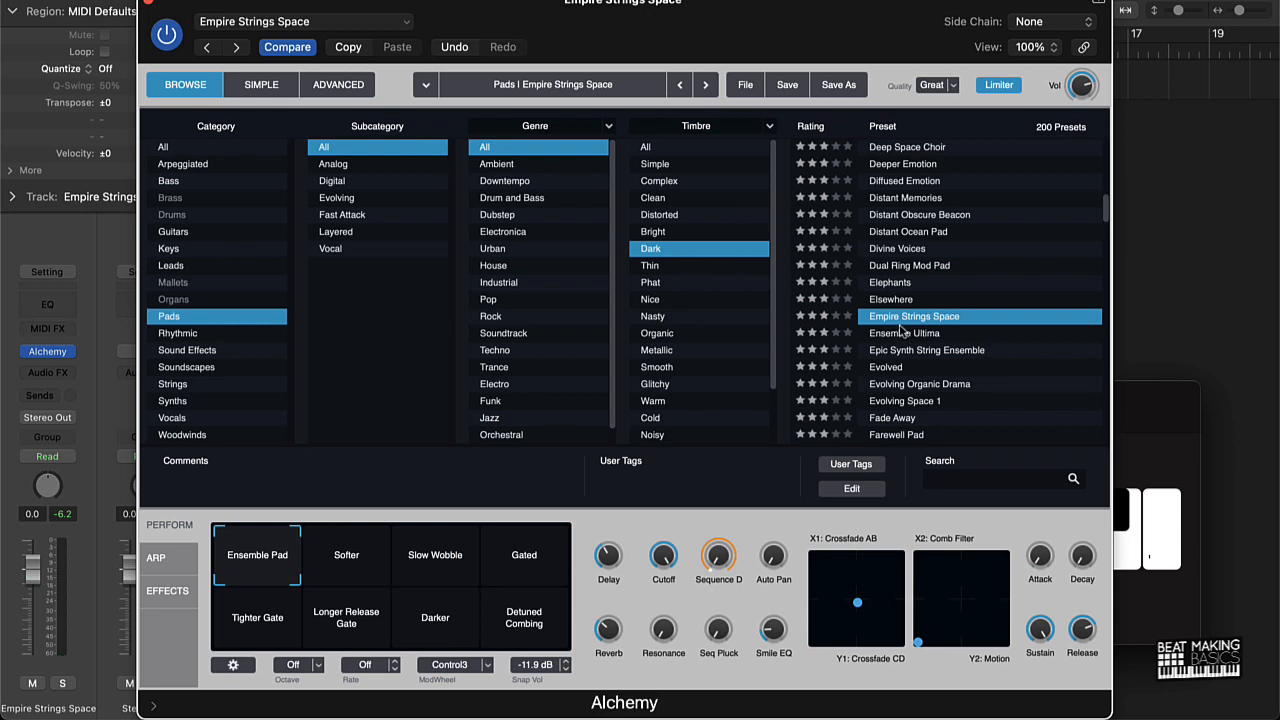
{"action": "left_click", "coordinate": [147, 4]}
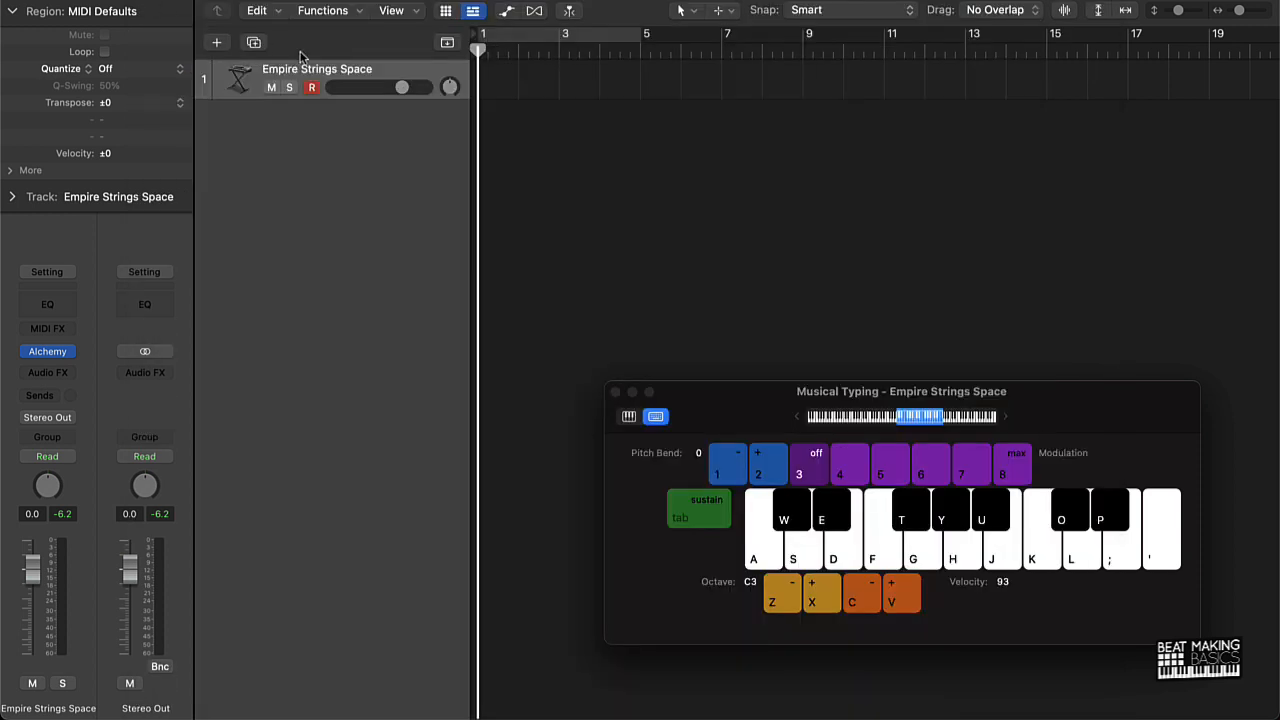
Try out notes on the Empire Strings Space track, and record a sustained three-note chord over bars 1 to 4
{"action": "key", "text": "y"}
{"action": "key", "text": "y"}
{"action": "key", "text": "y"}
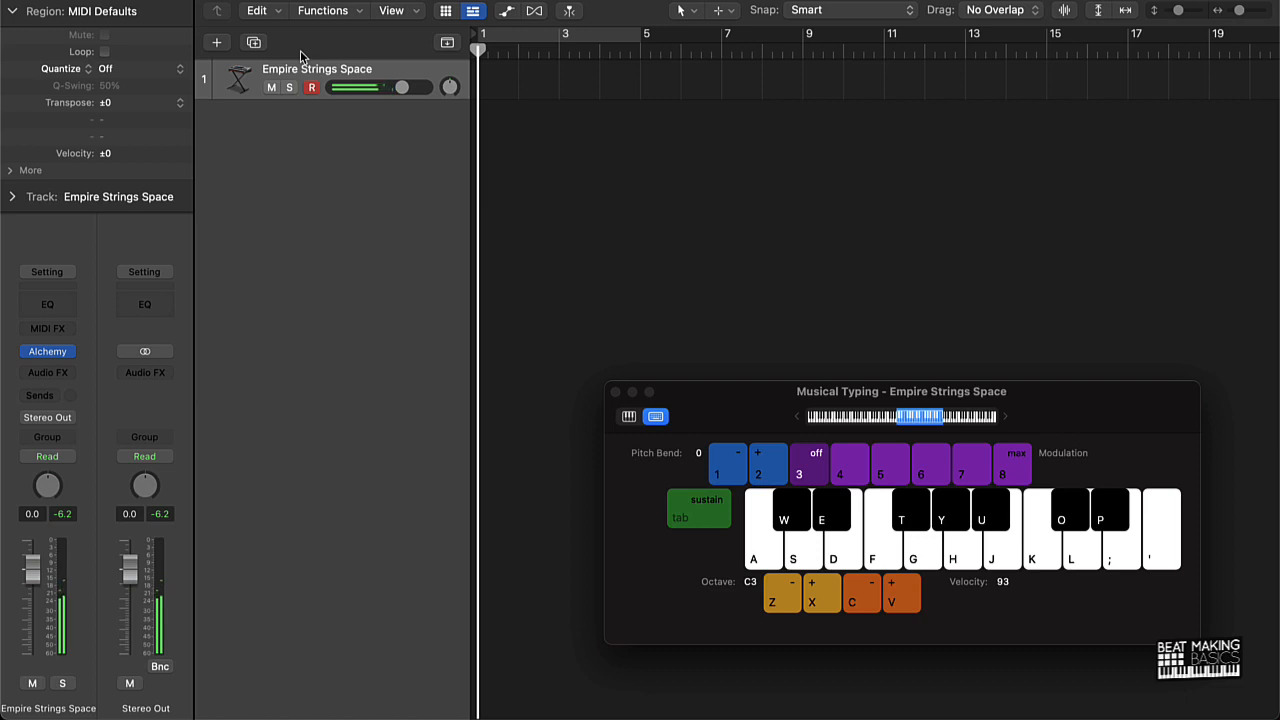
{"action": "key", "text": "y"}
{"action": "key", "text": "semicolon"}
{"action": "key", "text": "r"}
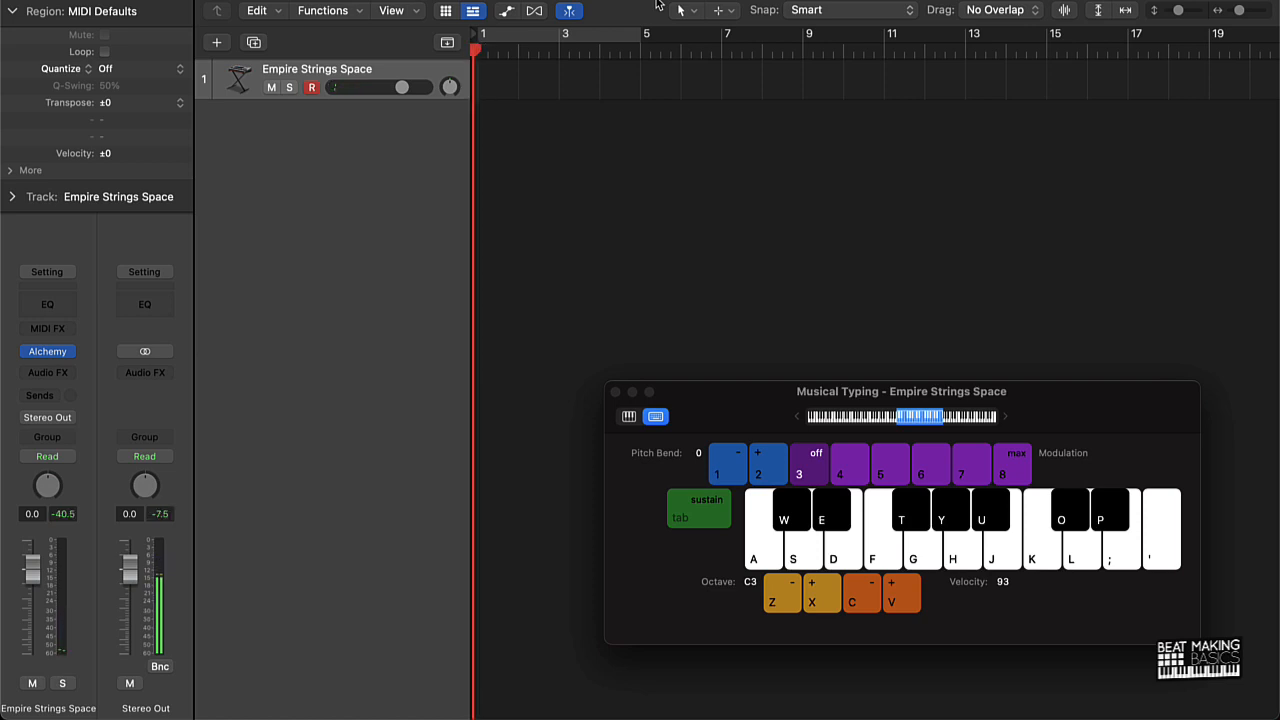
{"action": "key", "text": "semicolon"}
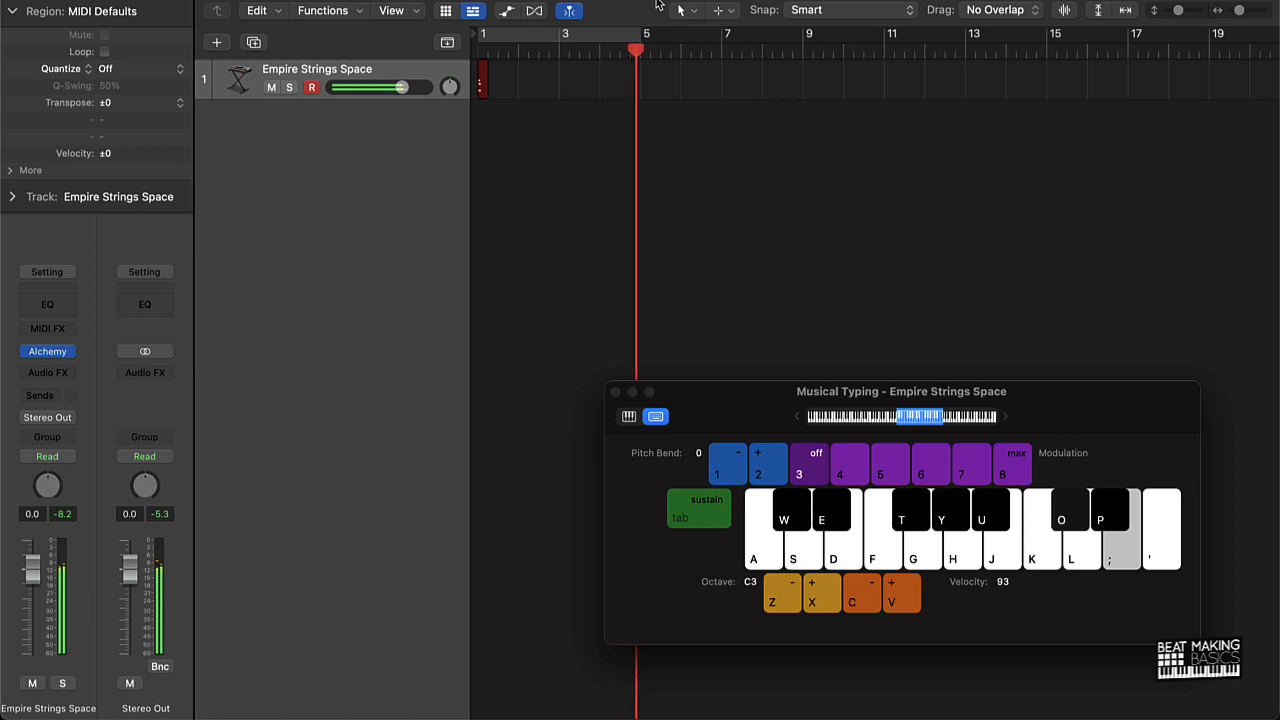
{"action": "key", "text": "space"}
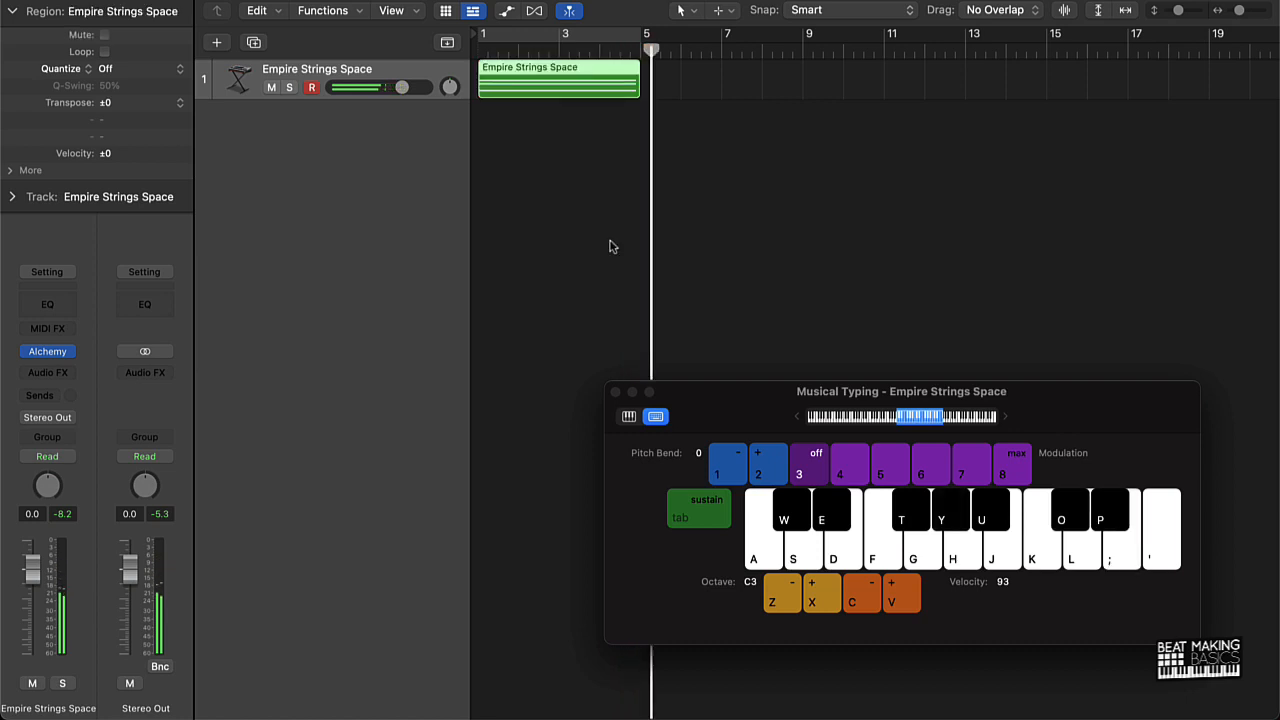
Open the recorded region in the Piano Roll and quantize all its notes to 1/16 Note
{"action": "left_click", "coordinate": [576, 205]}
{"action": "left_click", "coordinate": [568, 95]}
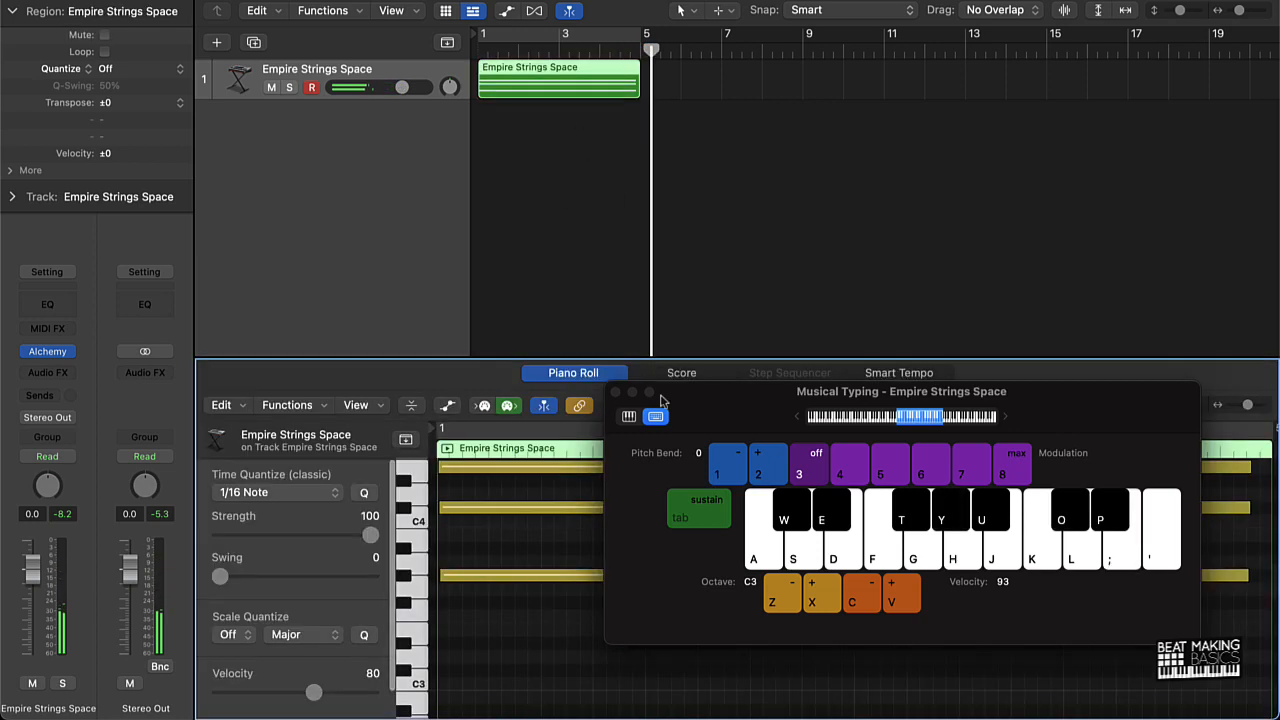
{"action": "left_click_drag", "start_coordinate": [675, 394], "coordinate": [798, 103]}
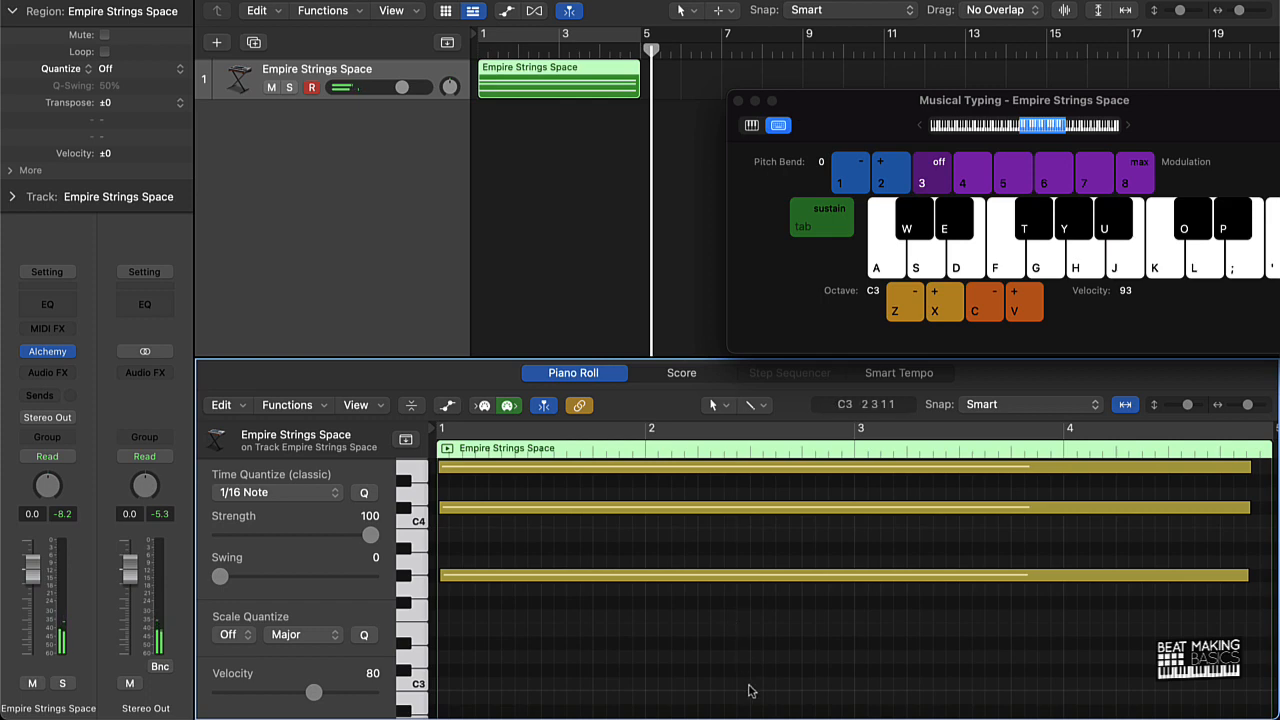
{"action": "key", "text": "super+a"}
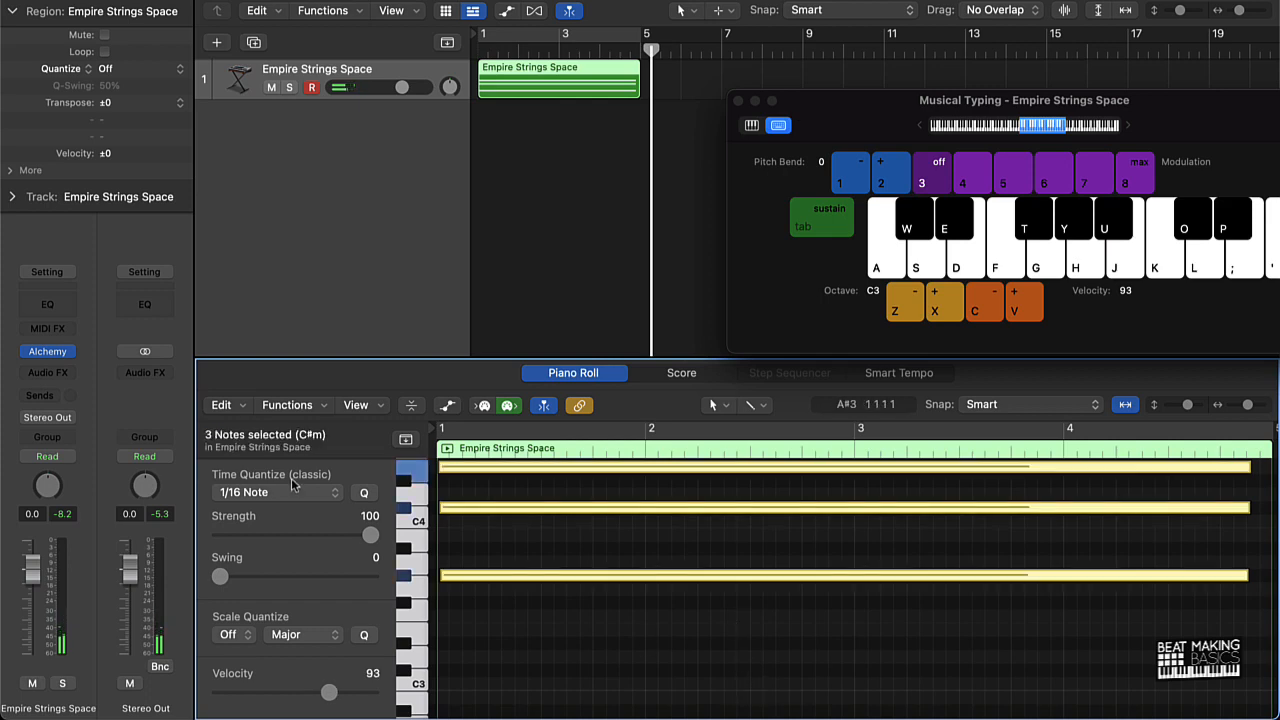
{"action": "left_click", "coordinate": [363, 493]}
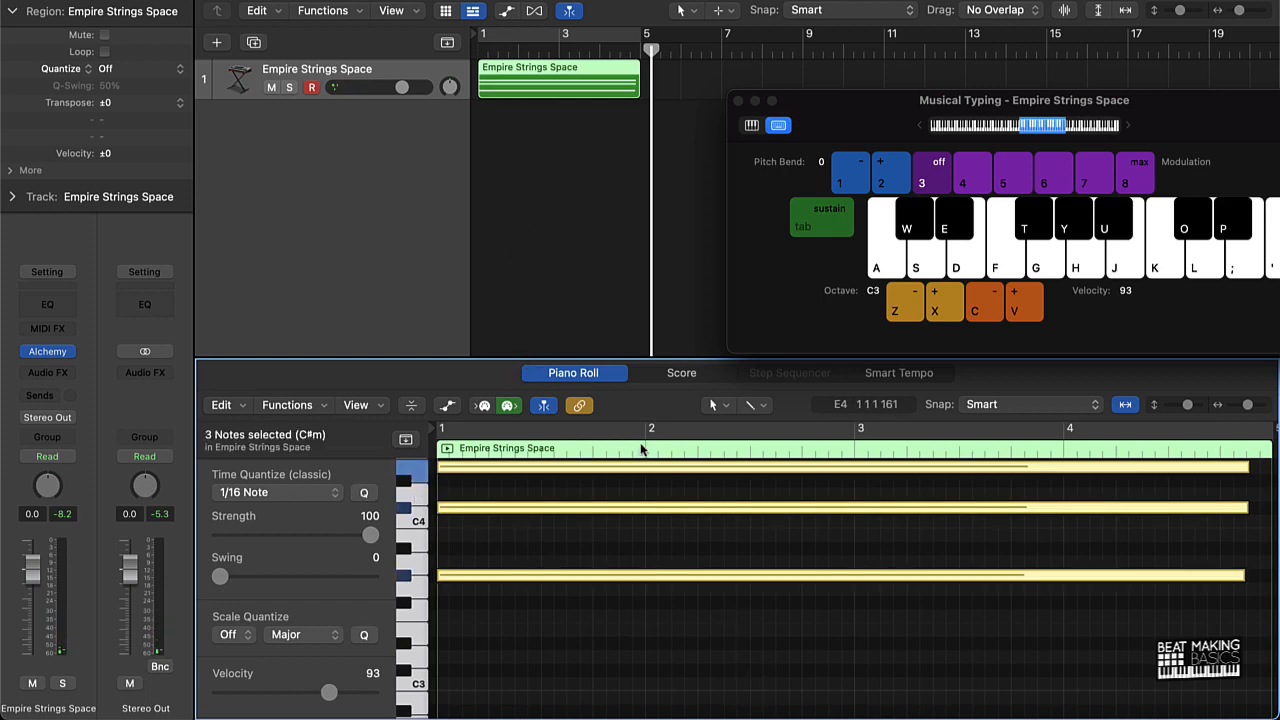
Extend the selected chord notes to the region's end with Force Legato to following notes, shortening overlaps, and deselect everything
{"action": "right_click", "coordinate": [667, 507]}
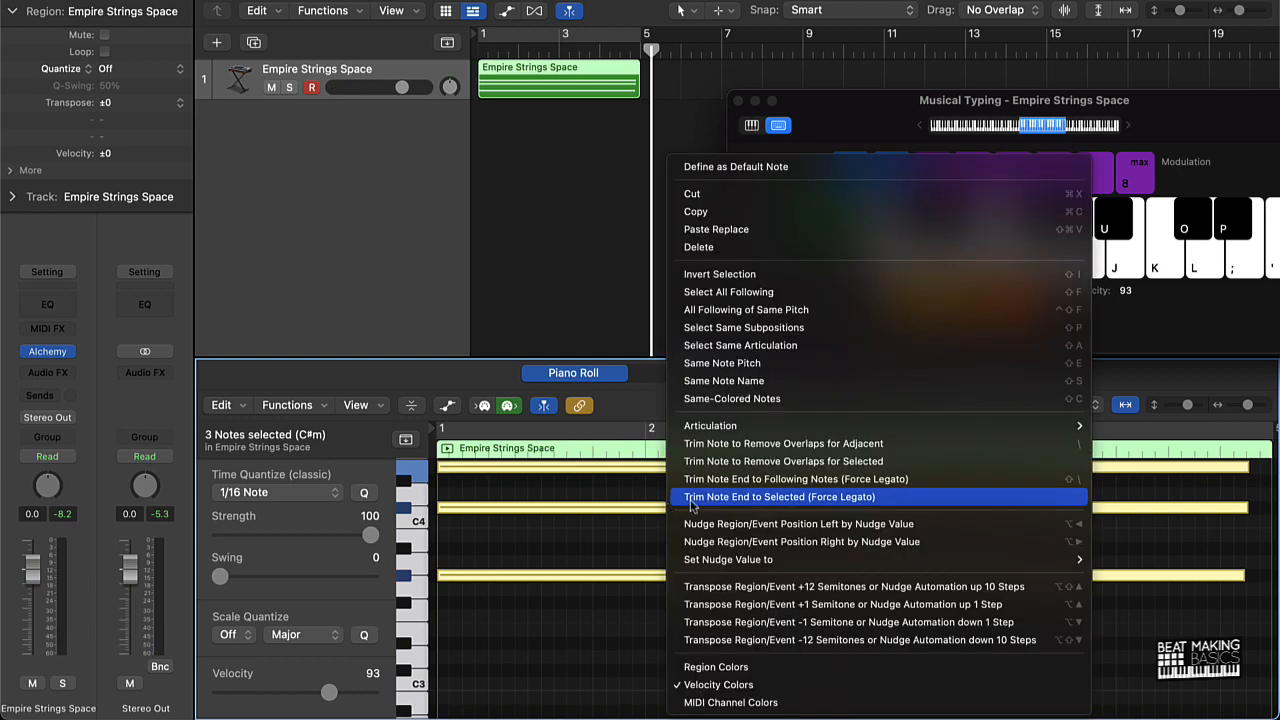
{"action": "left_click", "coordinate": [793, 484]}
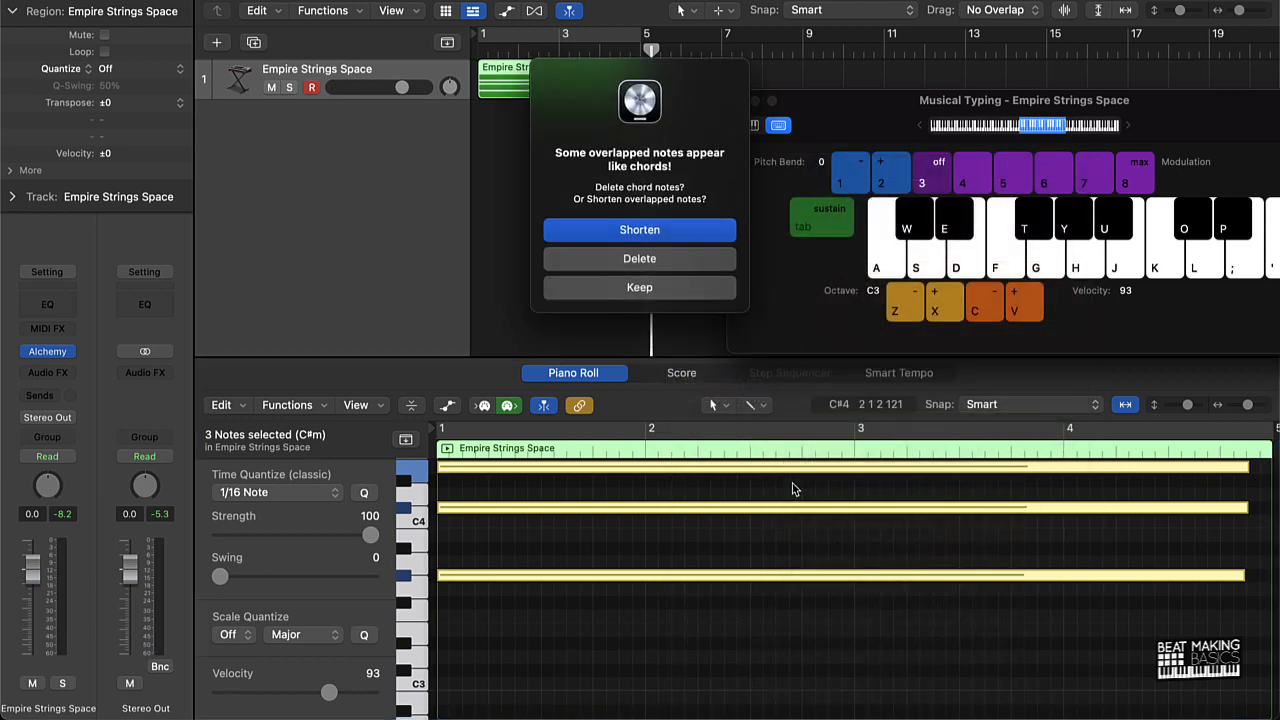
{"action": "left_click", "coordinate": [686, 234]}
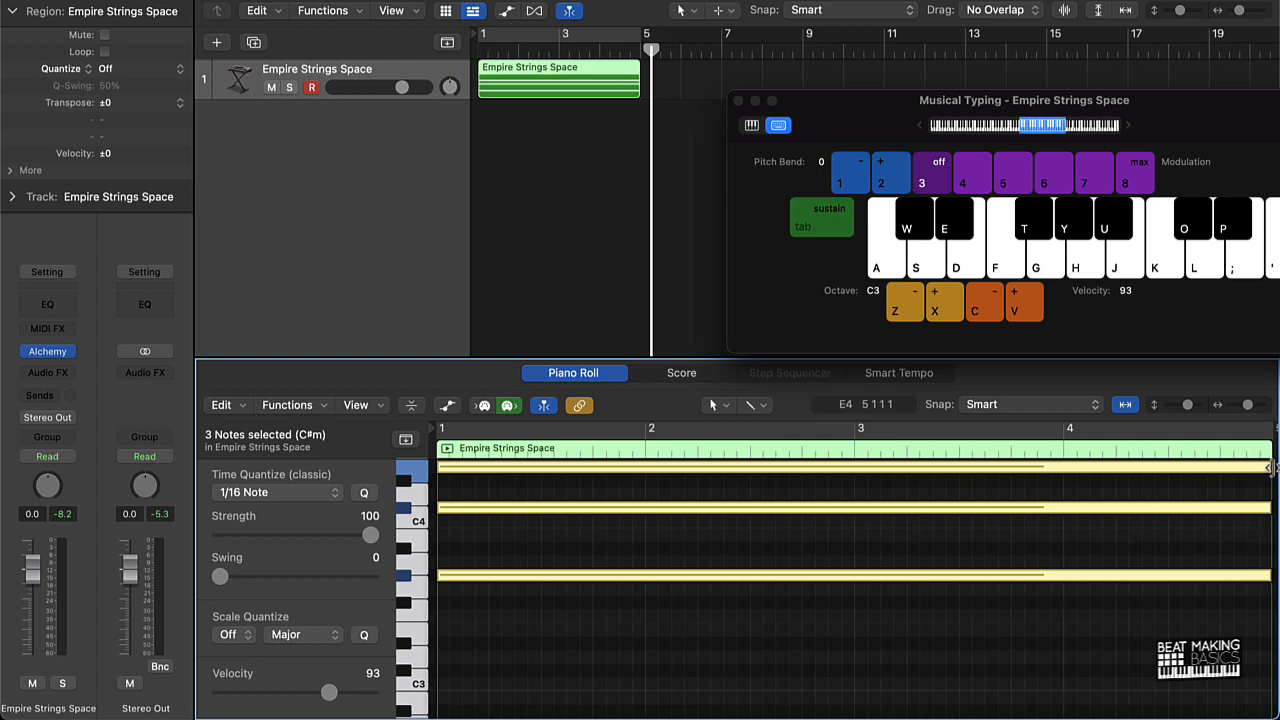
{"action": "left_click", "coordinate": [529, 245]}
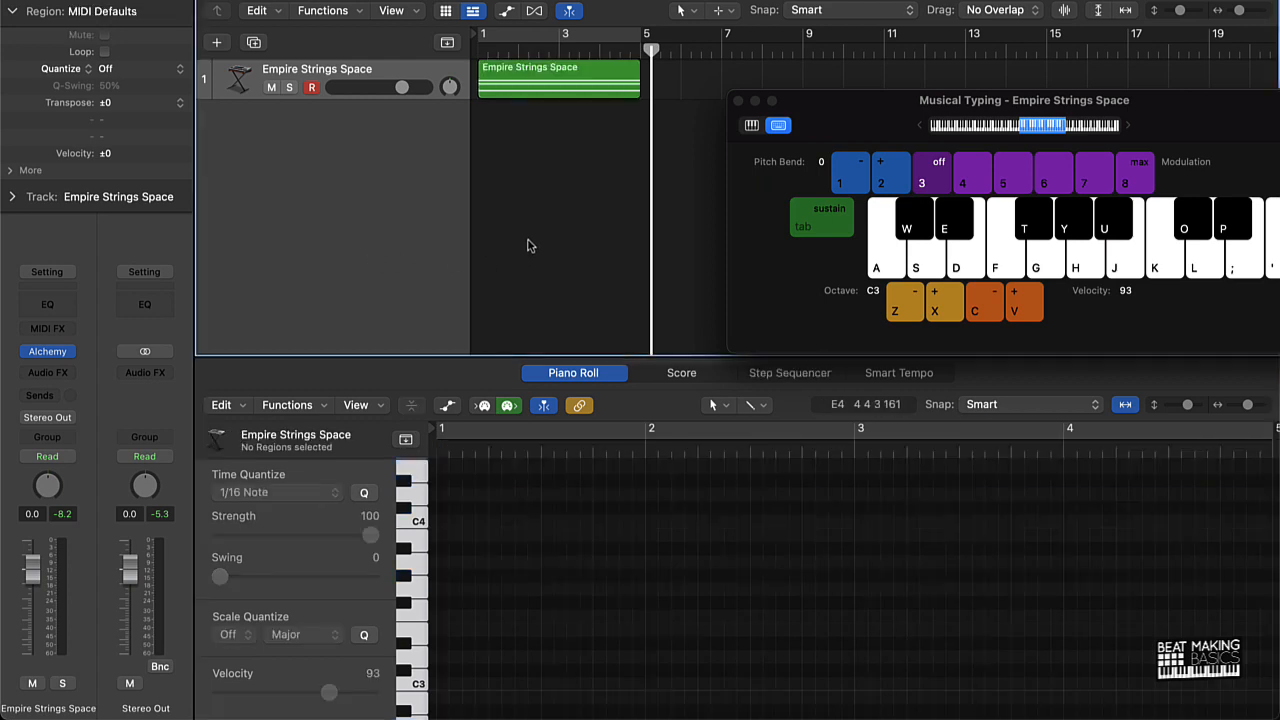
Turn on the cycle range over bars 1 to 4 and play back the chord
{"action": "left_click", "coordinate": [570, 35]}
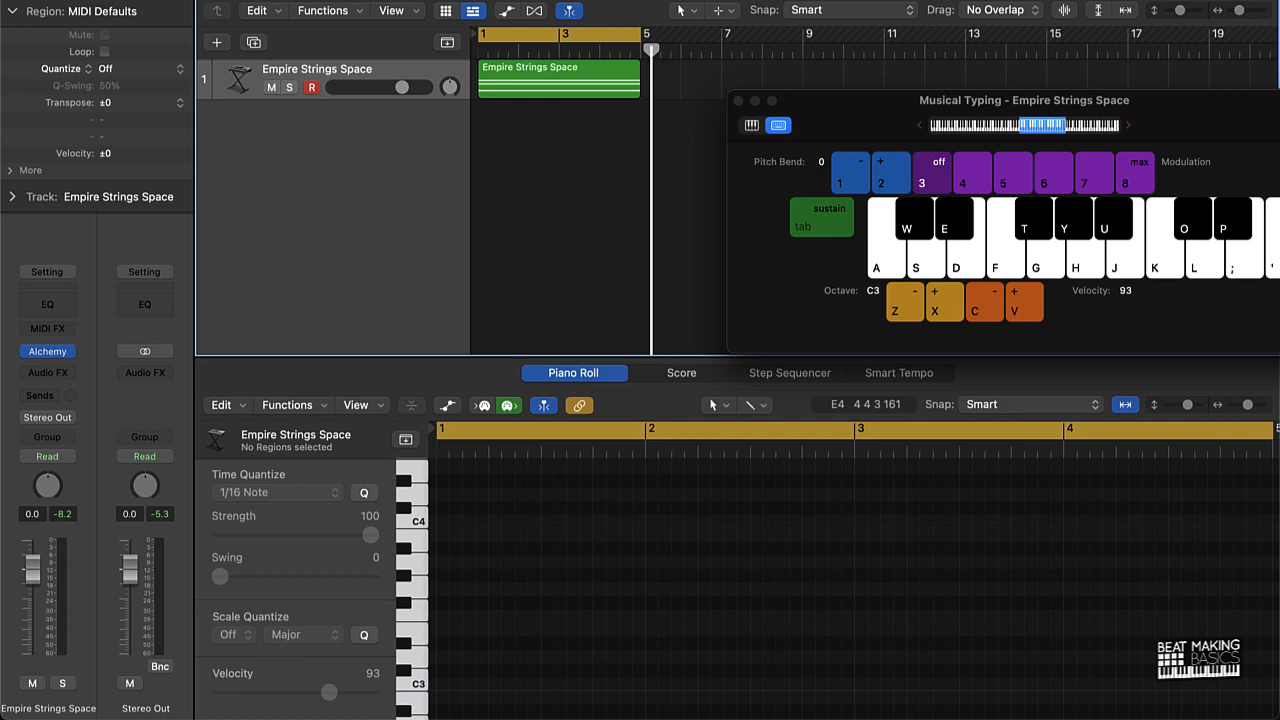
{"action": "key", "text": "space"}
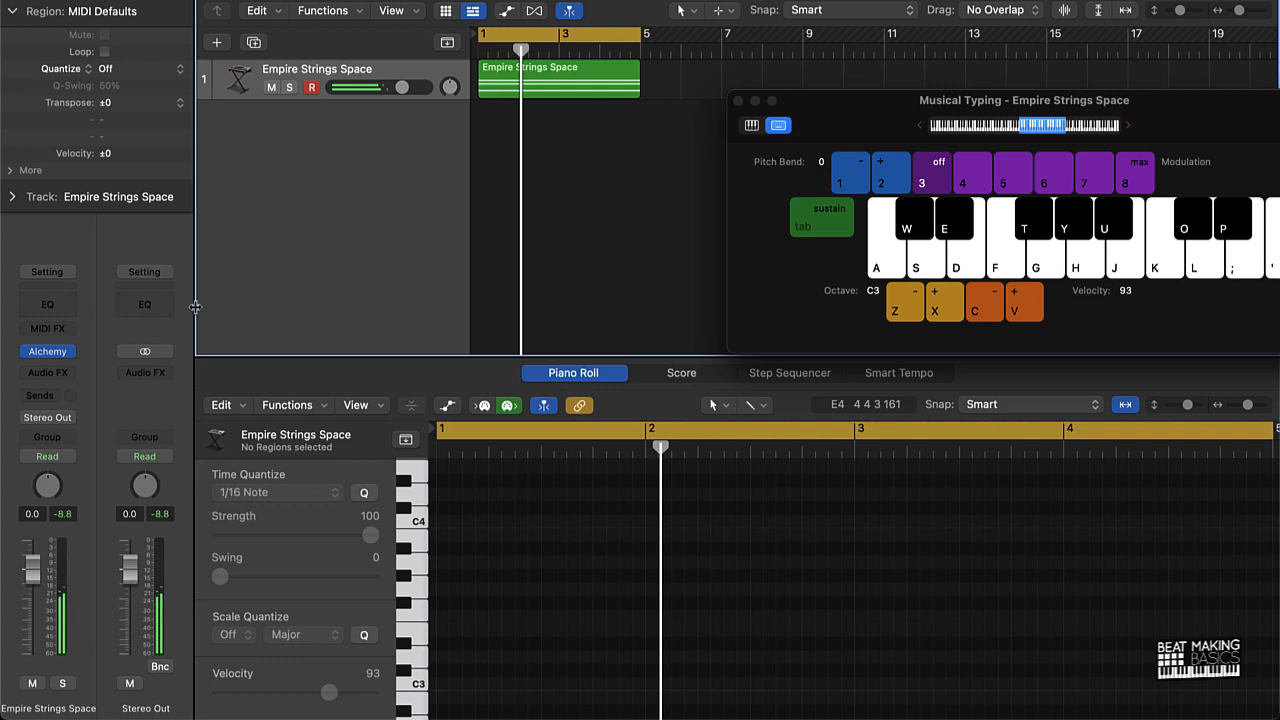
Insert Slate Digital's Murda Melodies as a stereo audio effect on the Empire Strings Space track and set its Spread to 59%
{"action": "left_click", "coordinate": [58, 373]}
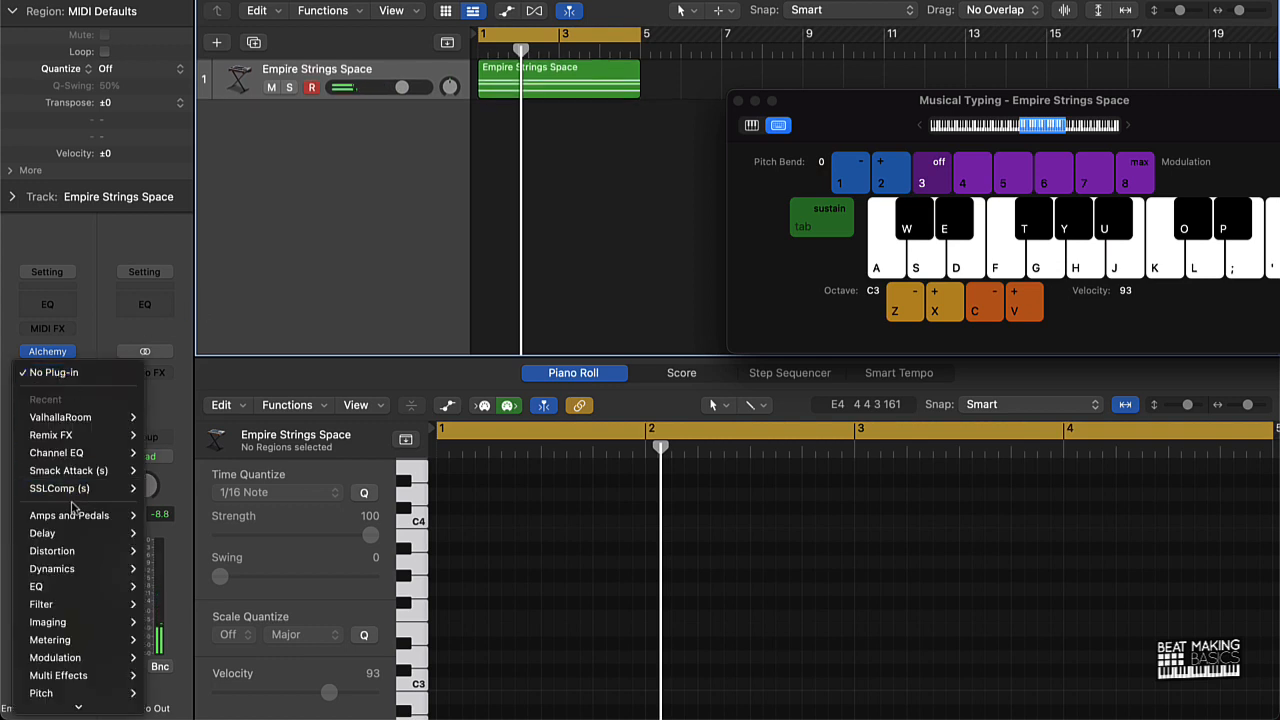
{"action": "mouse_move", "coordinate": [80, 678]}
{"action": "mouse_move", "coordinate": [212, 686]}
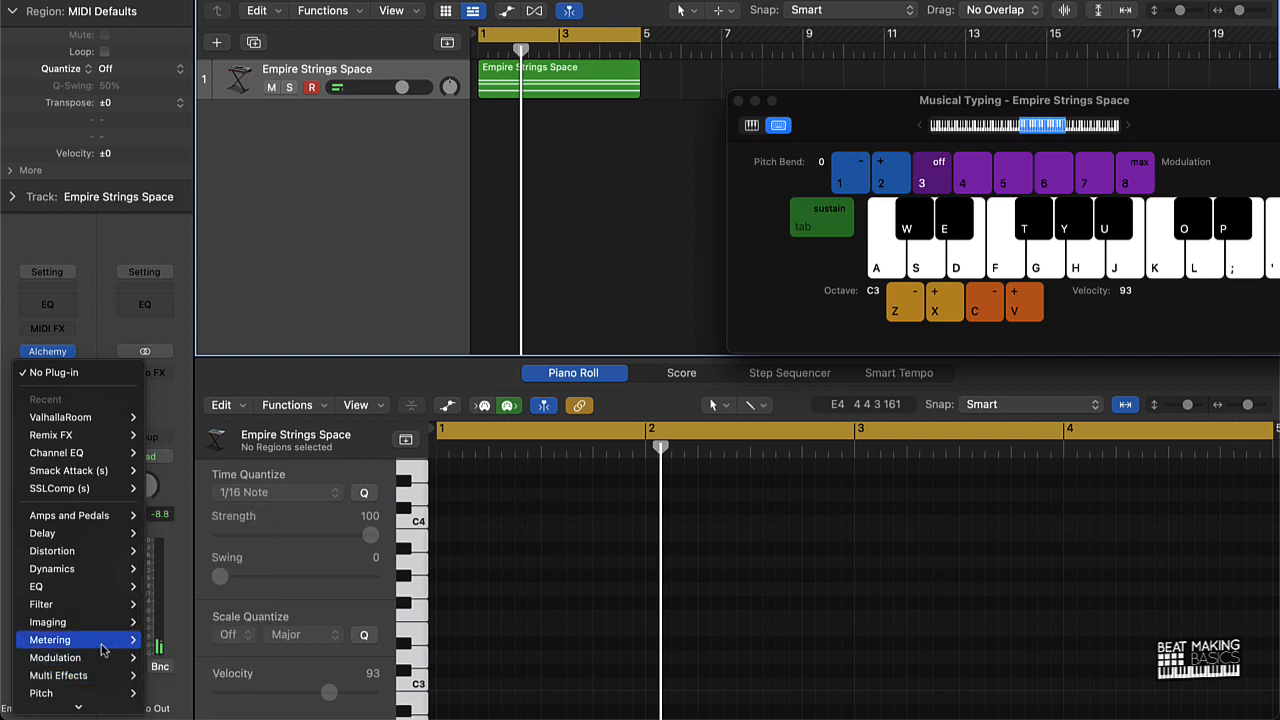
{"action": "scroll", "coordinate": [94, 648], "scroll_direction": "down", "scroll_amount": 3}
{"action": "mouse_move", "coordinate": [78, 702]}
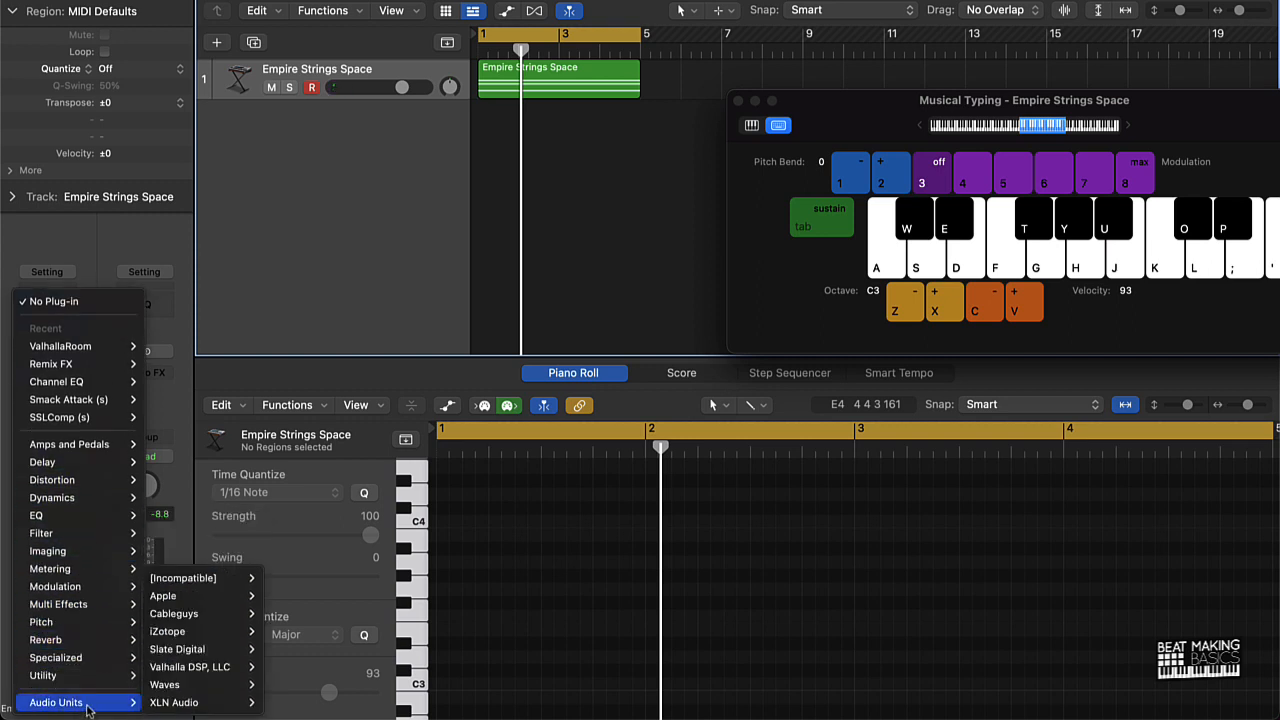
{"action": "mouse_move", "coordinate": [181, 686]}
{"action": "mouse_move", "coordinate": [200, 650]}
{"action": "mouse_move", "coordinate": [294, 650]}
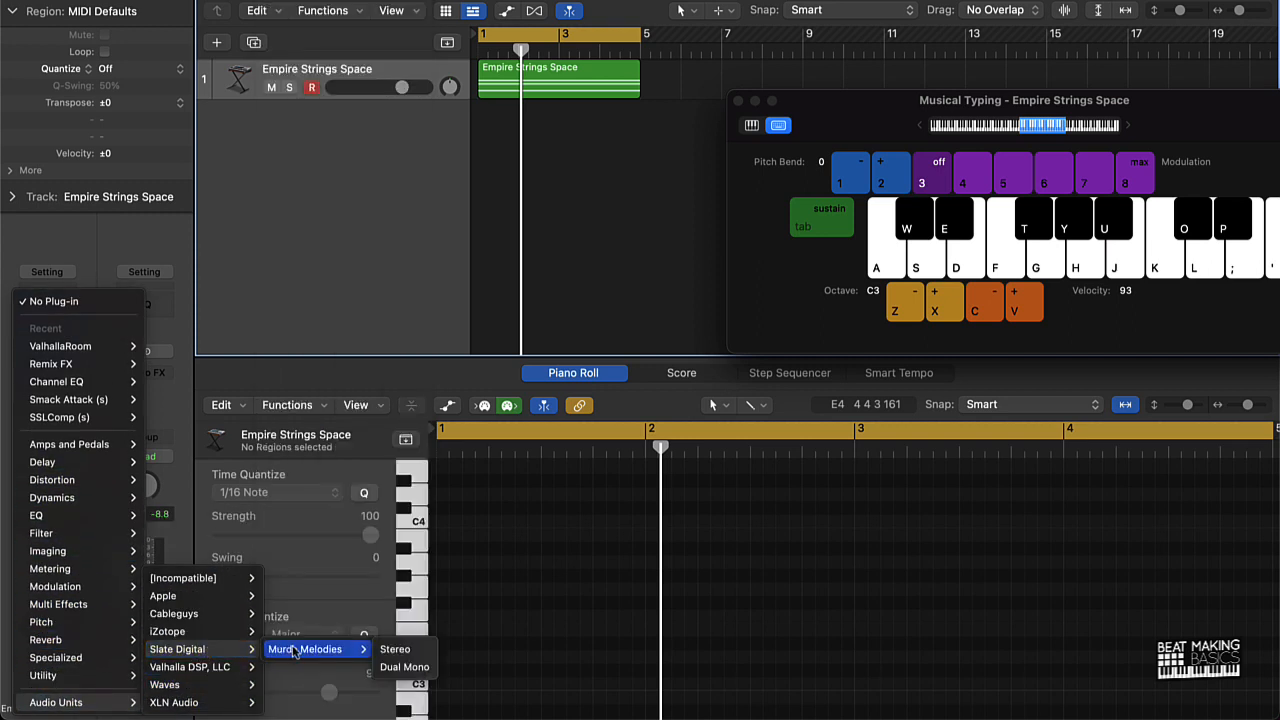
{"action": "left_click", "coordinate": [398, 649]}
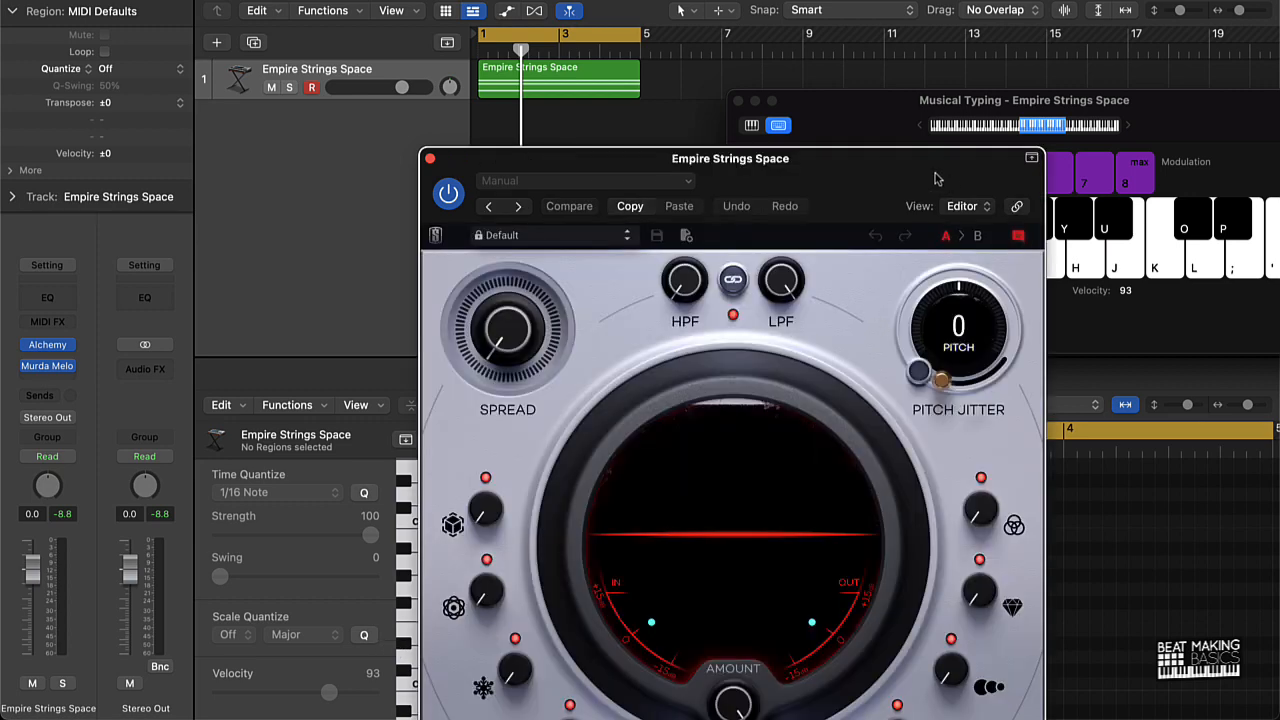
{"action": "left_click_drag", "start_coordinate": [935, 178], "coordinate": [682, 20]}
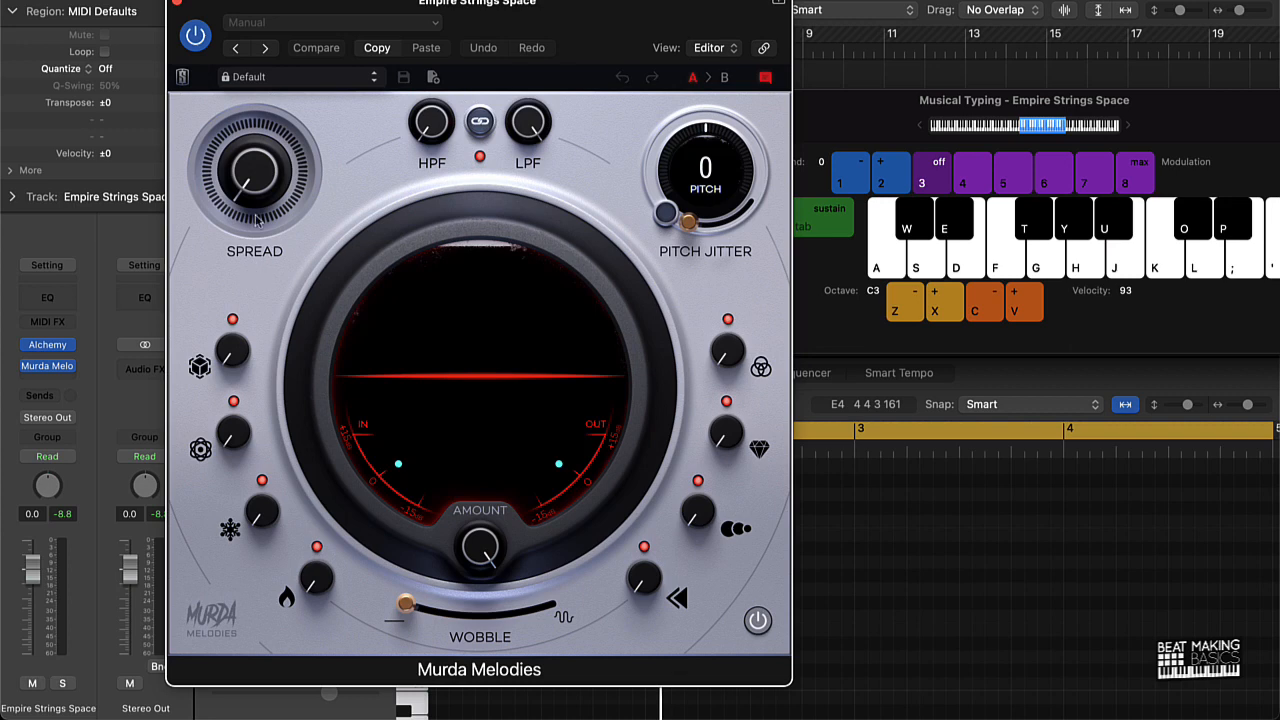
{"action": "left_click_drag", "start_coordinate": [250, 145], "coordinate": [250, 95]}
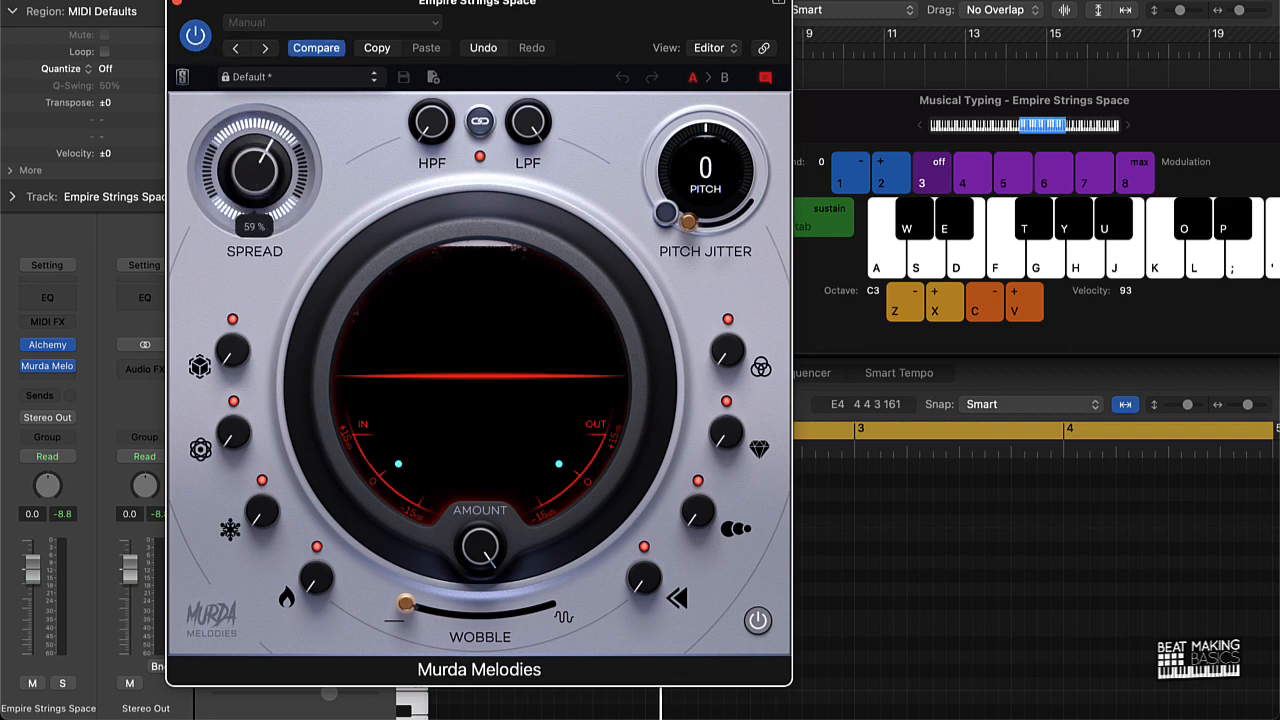
Play the chord and set both Motion and Dimension to 36% in Murda Melodies
{"action": "key", "text": "p"}
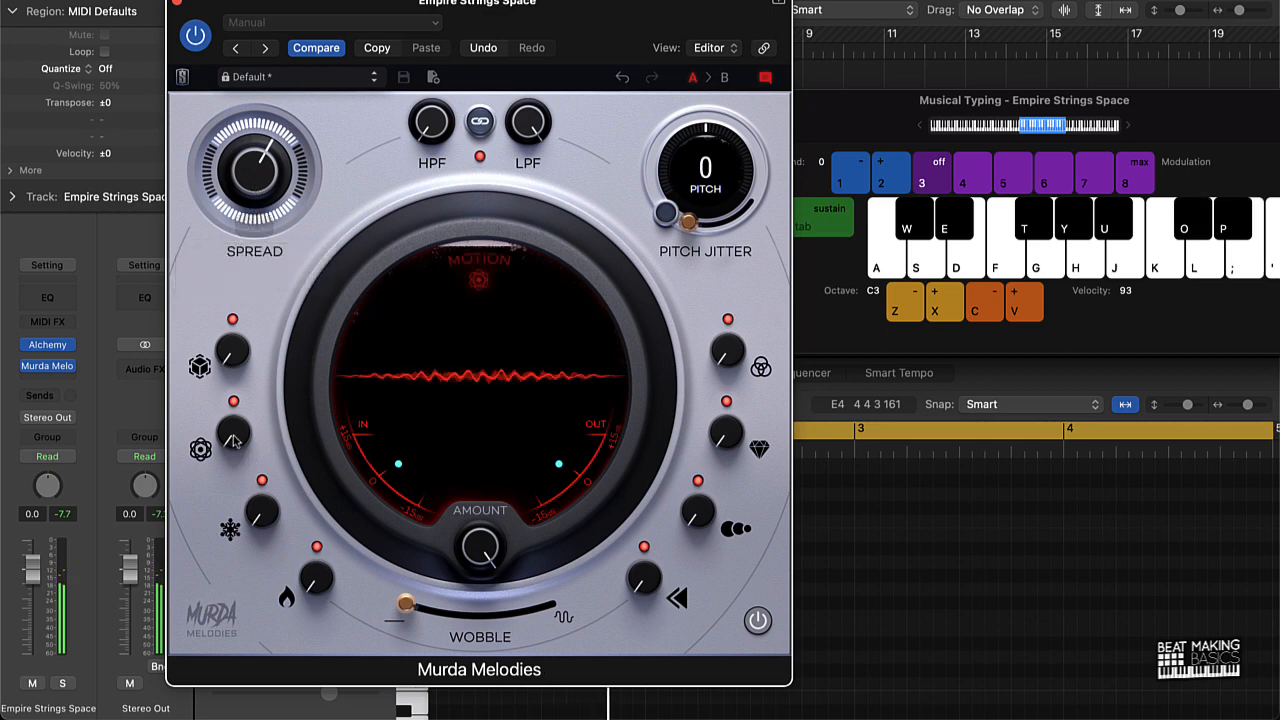
{"action": "mouse_move", "coordinate": [233, 445]}
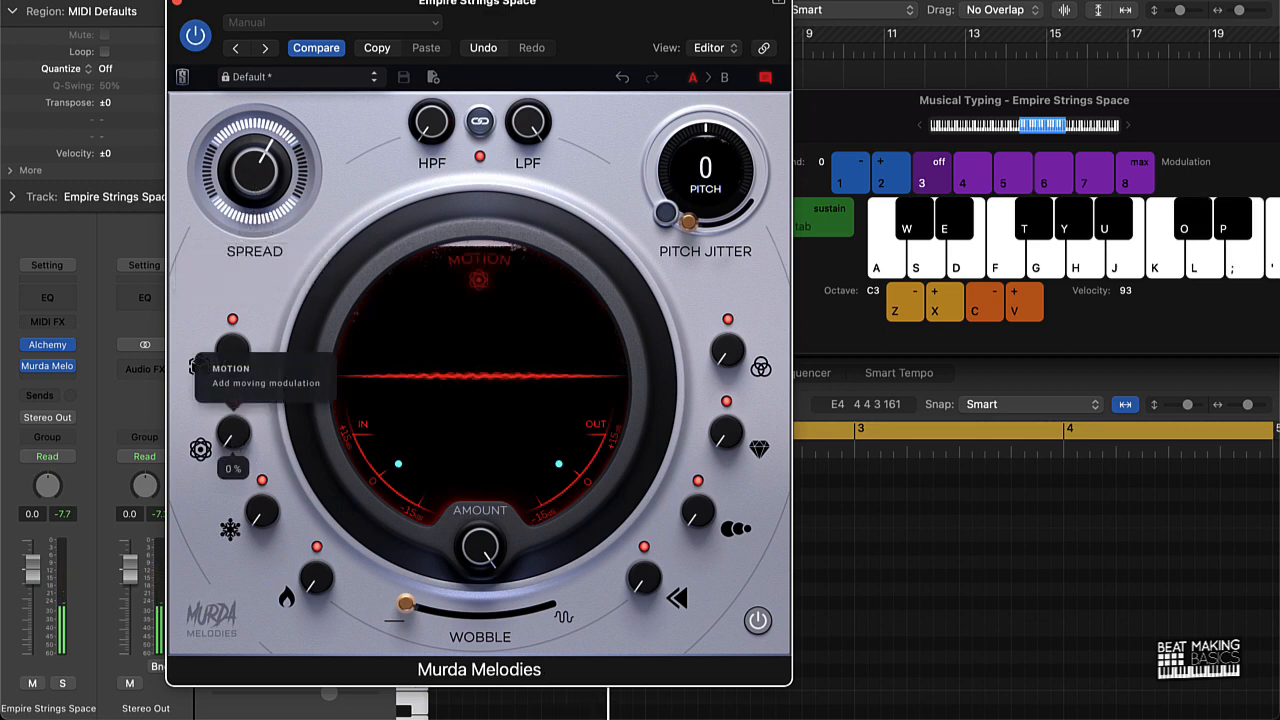
{"action": "left_click_drag", "start_coordinate": [234, 440], "coordinate": [225, 373]}
{"action": "key", "text": "y"}
{"action": "key", "text": "o"}
{"action": "key", "text": "semicolon"}
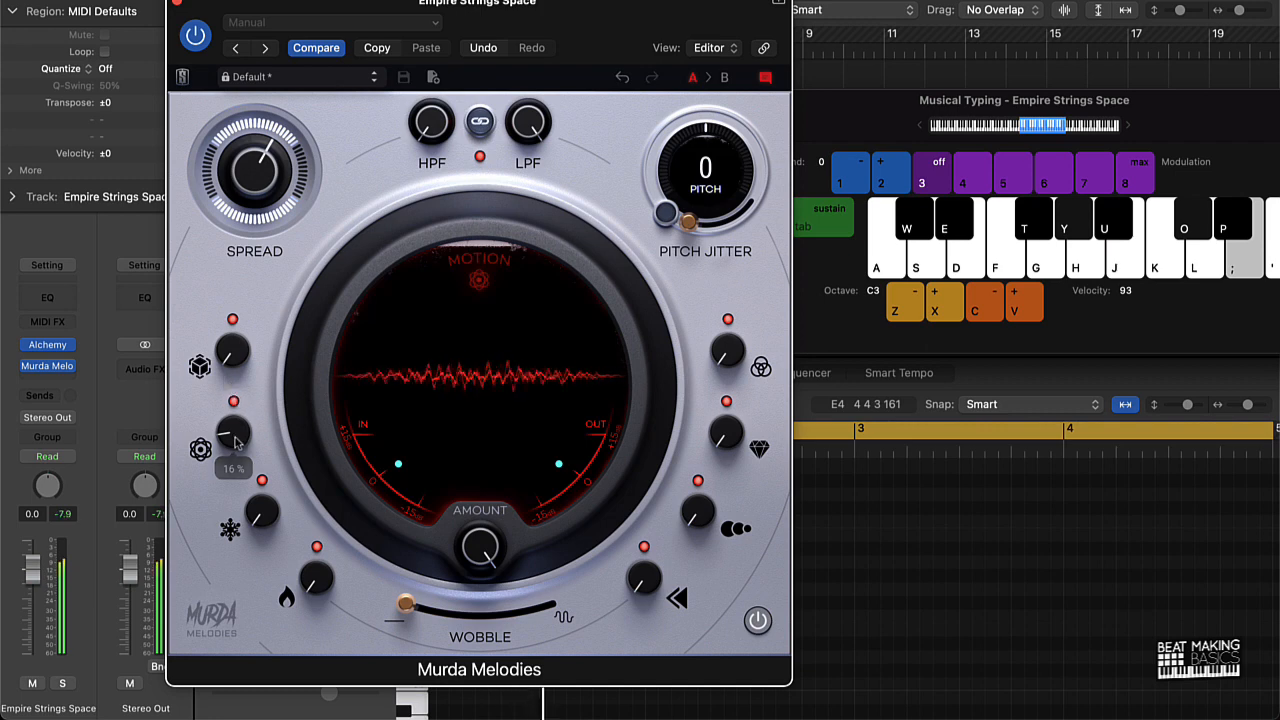
{"action": "left_click_drag", "start_coordinate": [236, 444], "coordinate": [238, 375]}
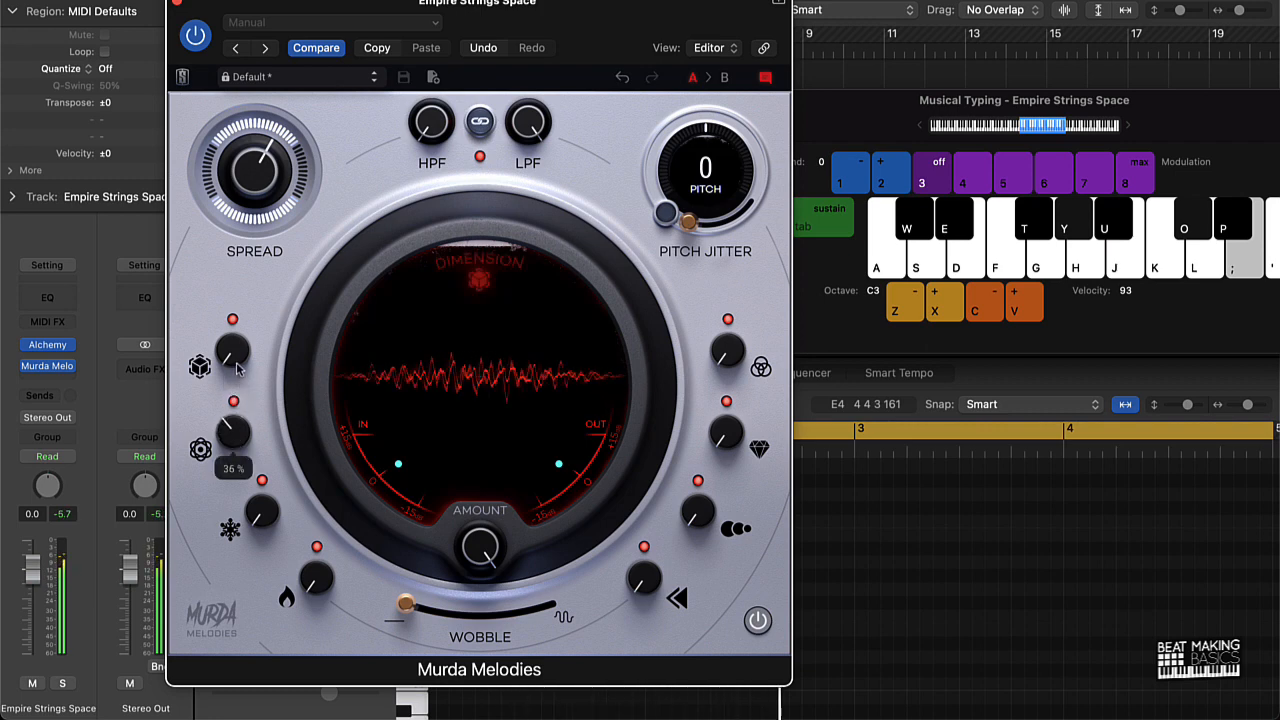
{"action": "left_click_drag", "start_coordinate": [237, 370], "coordinate": [235, 190]}
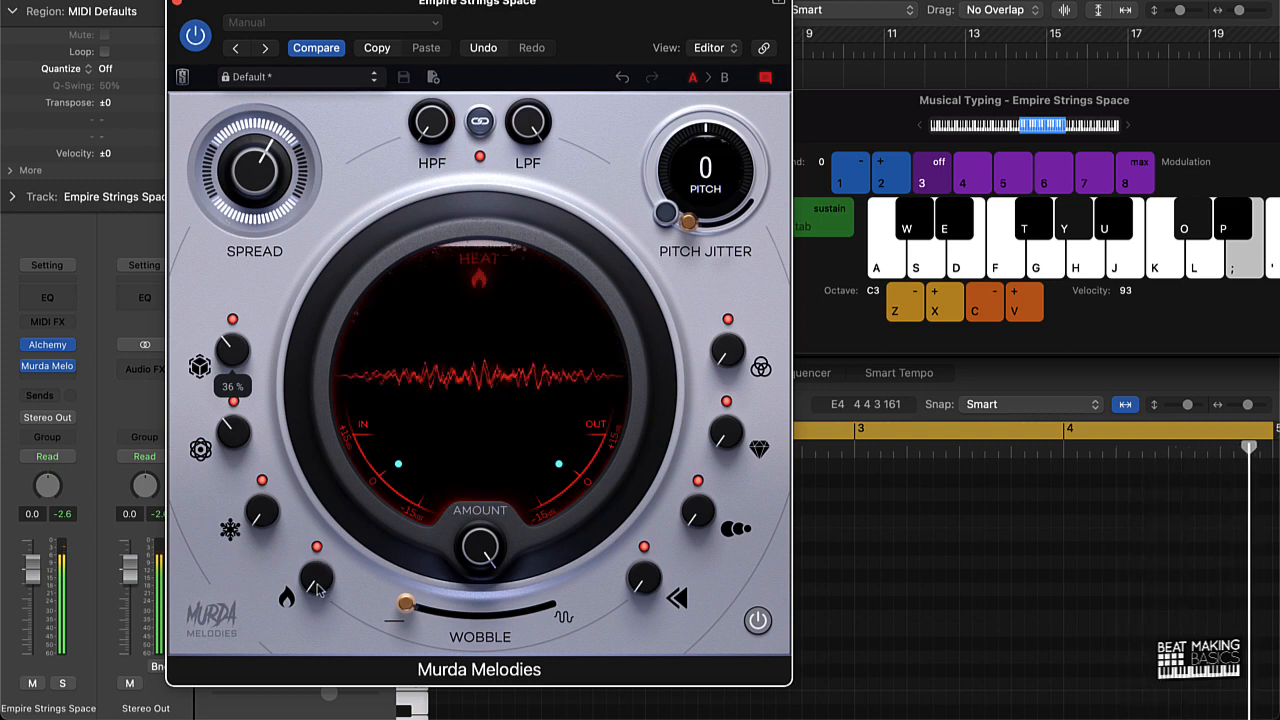
Raise Heat and Clarity in Murda Melodies, and set the LPF to 2.14 kHz and the HPF to 215 Hz
{"action": "left_click_drag", "start_coordinate": [317, 585], "coordinate": [278, 484]}
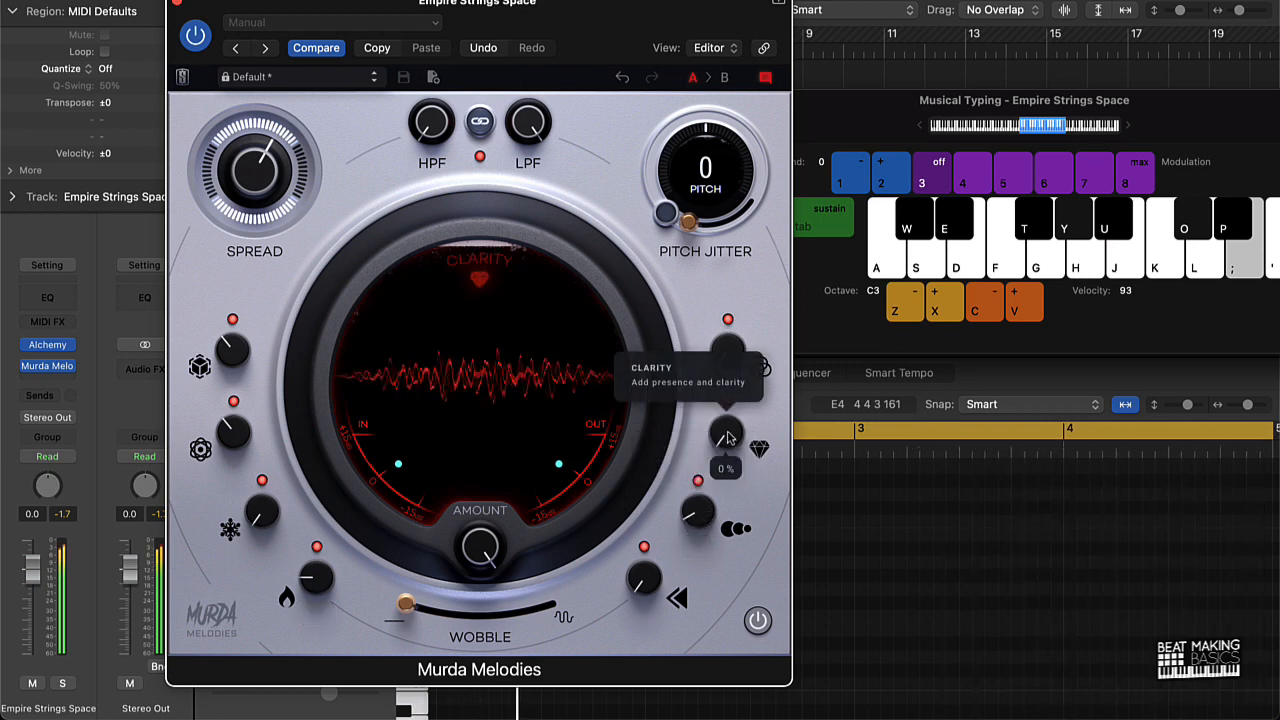
{"action": "left_click_drag", "start_coordinate": [727, 437], "coordinate": [708, 311]}
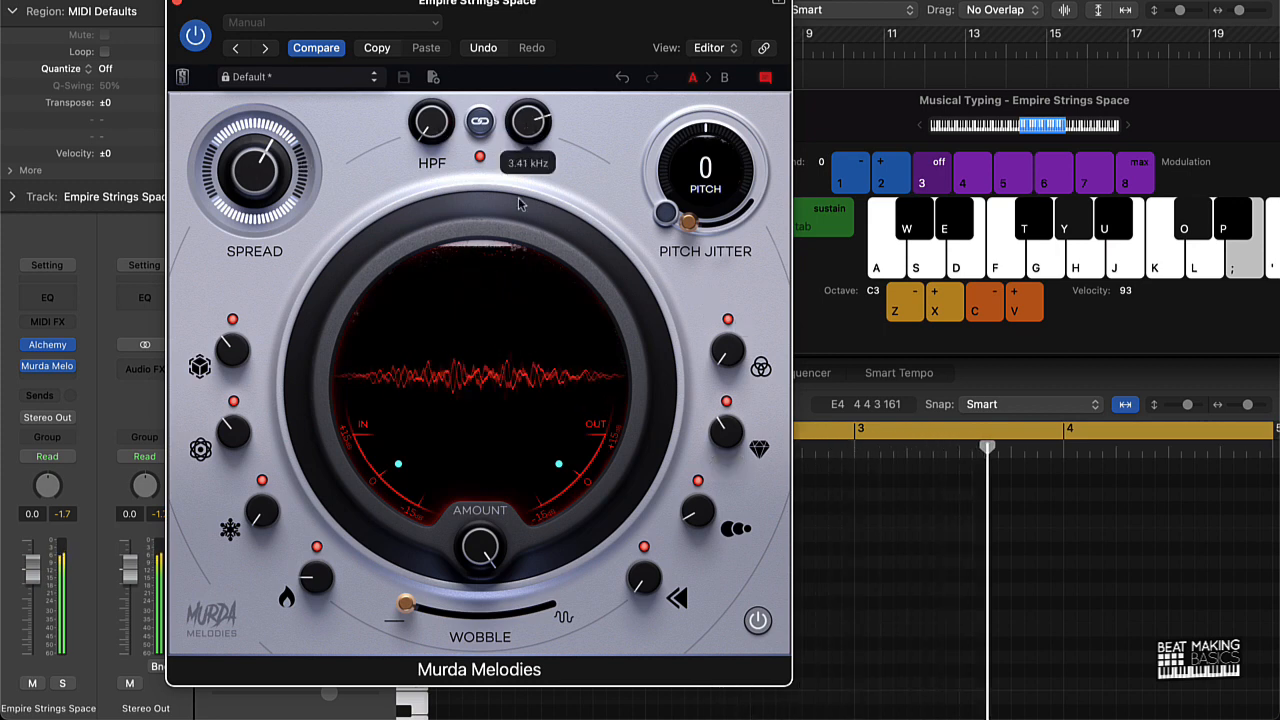
{"action": "mouse_move", "coordinate": [518, 197]}
{"action": "left_mouse_down"}
{"action": "mouse_move", "coordinate": [519, 185]}
{"action": "mouse_move", "coordinate": [508, 209]}
{"action": "left_mouse_up"}
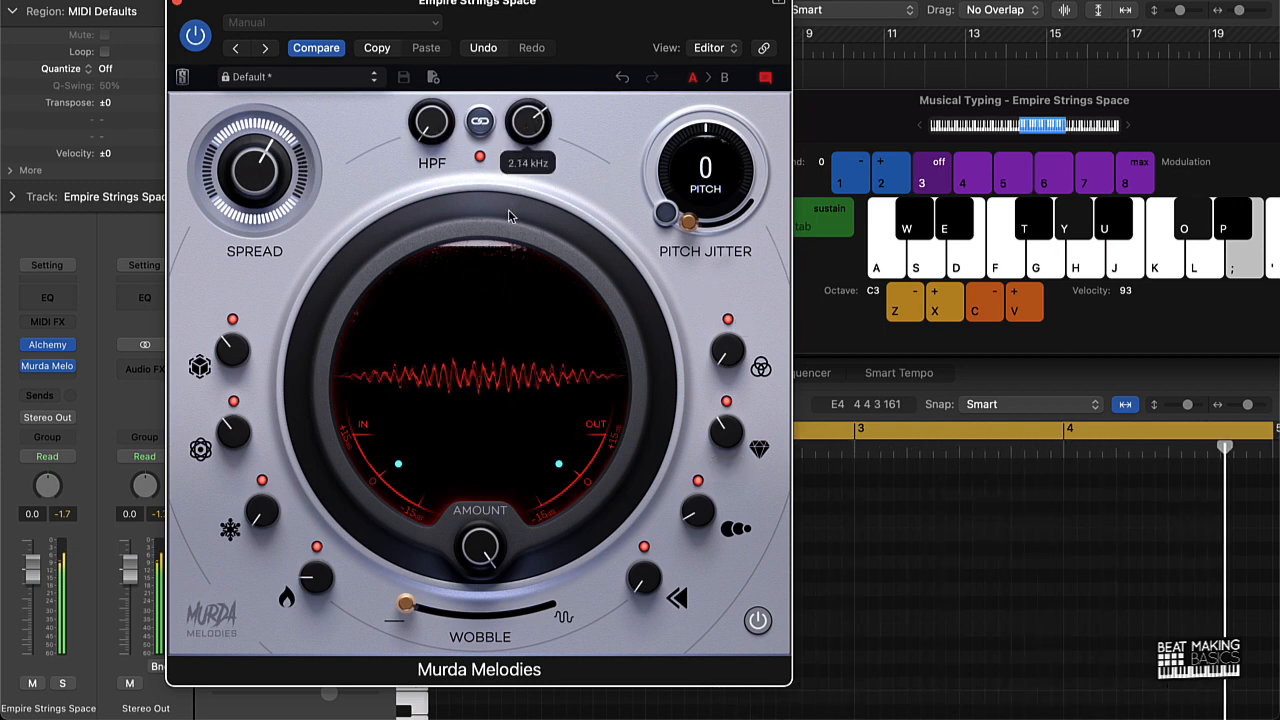
{"action": "left_click_drag", "start_coordinate": [423, 129], "coordinate": [400, 2]}
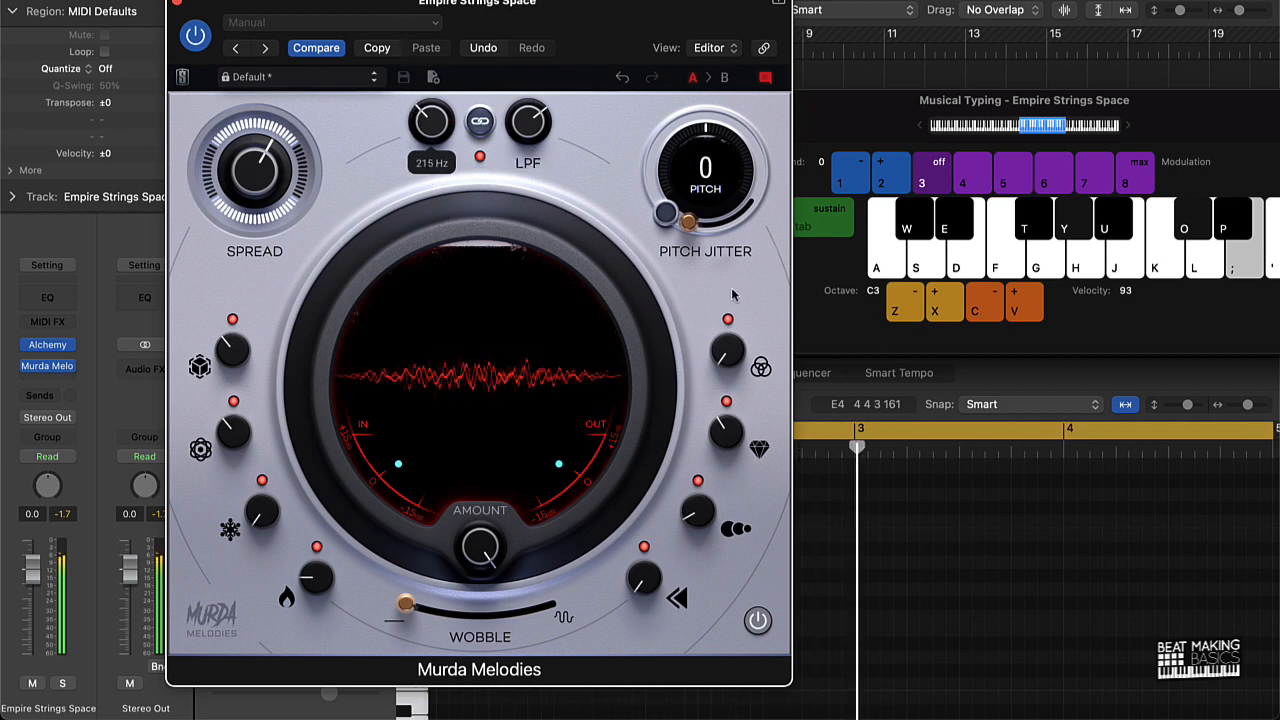
Set the Murda Melodies Wobble to 21%, close the plug-in window and stop playback
{"action": "left_click_drag", "start_coordinate": [405, 603], "coordinate": [438, 610]}
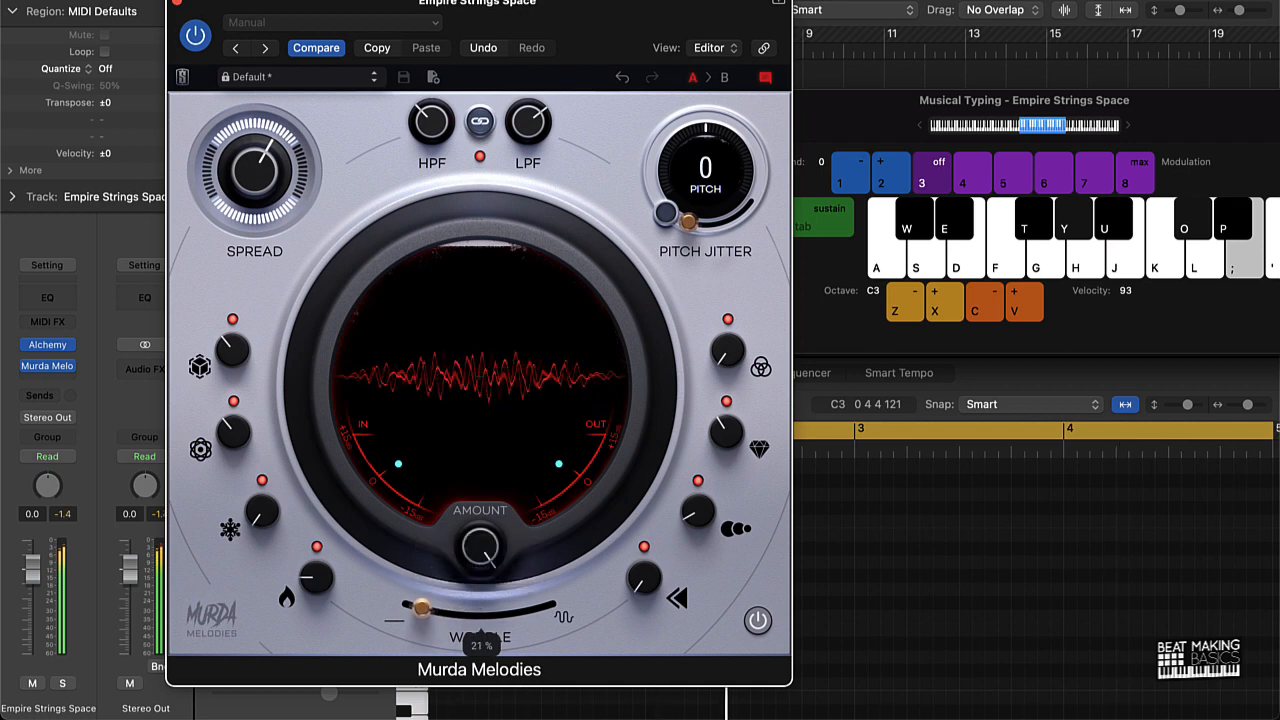
{"action": "key", "text": "super+w"}
{"action": "key", "text": "space"}
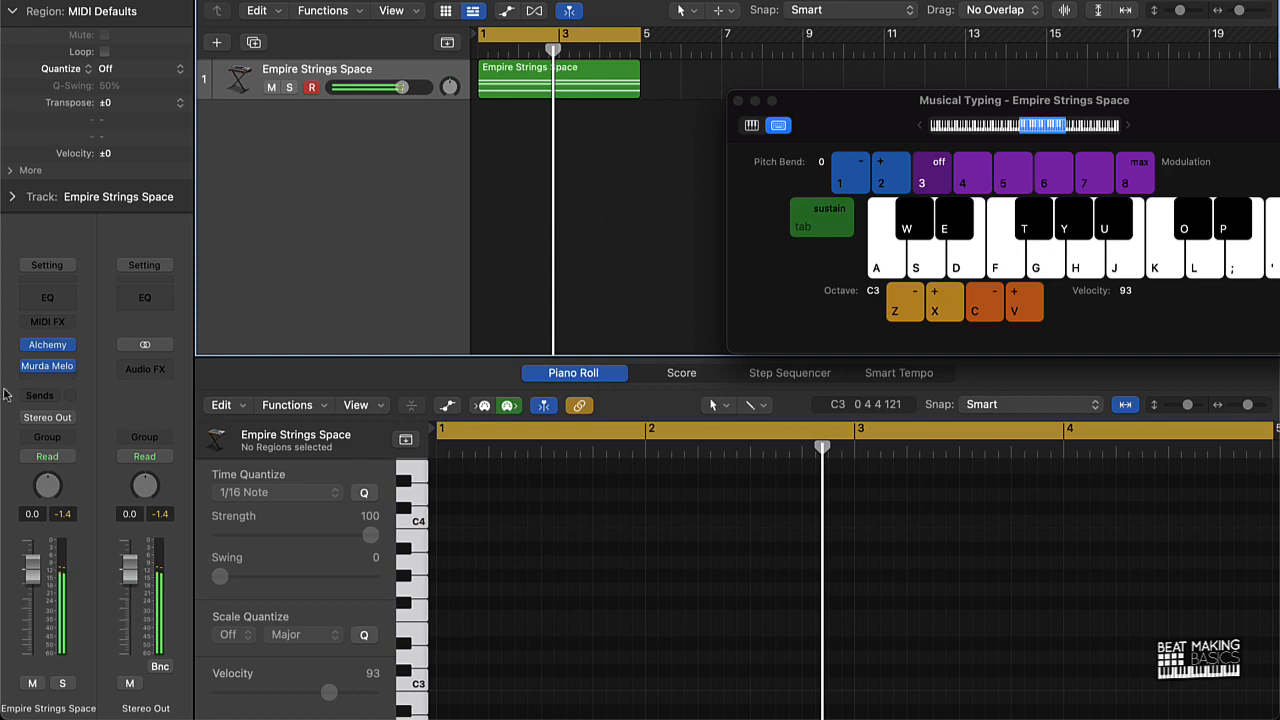
Audition Alchemy's performance snapshots, including Softer, Gated, Darker and Longer Release Gate, go back to Ensemble Pad and close Alchemy
{"action": "left_click", "coordinate": [45, 345]}
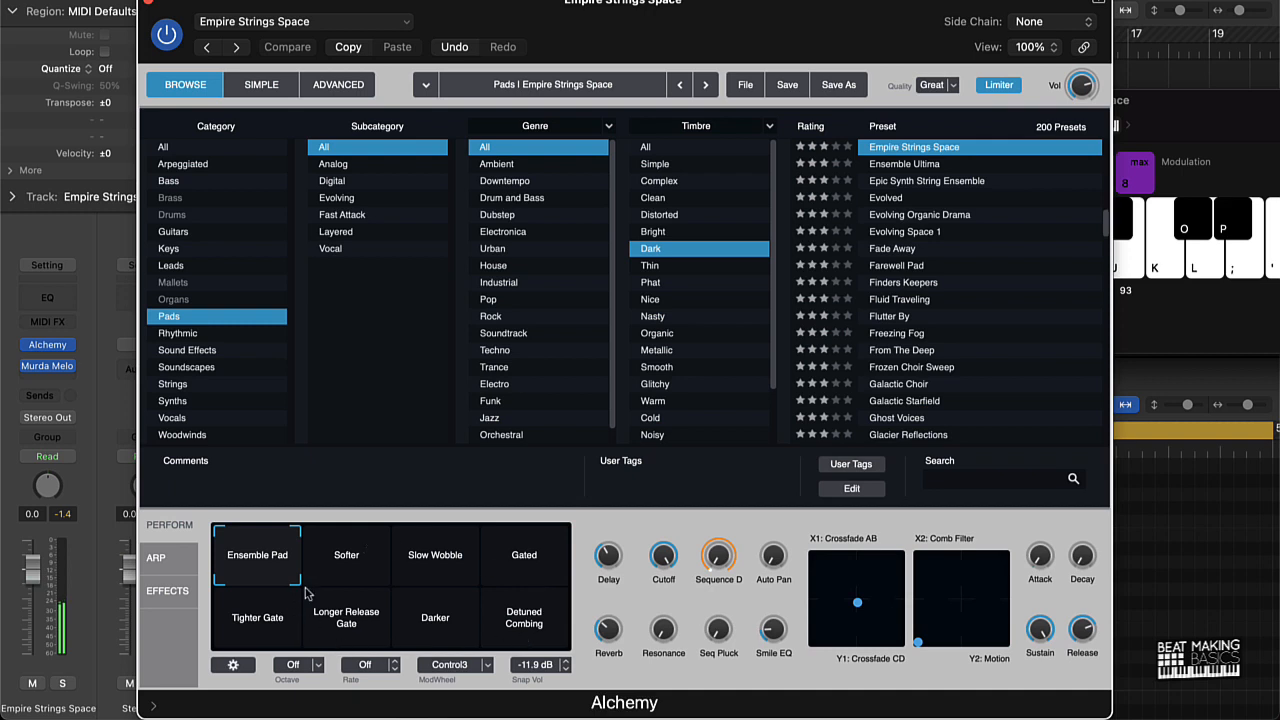
{"action": "left_click", "coordinate": [333, 557]}
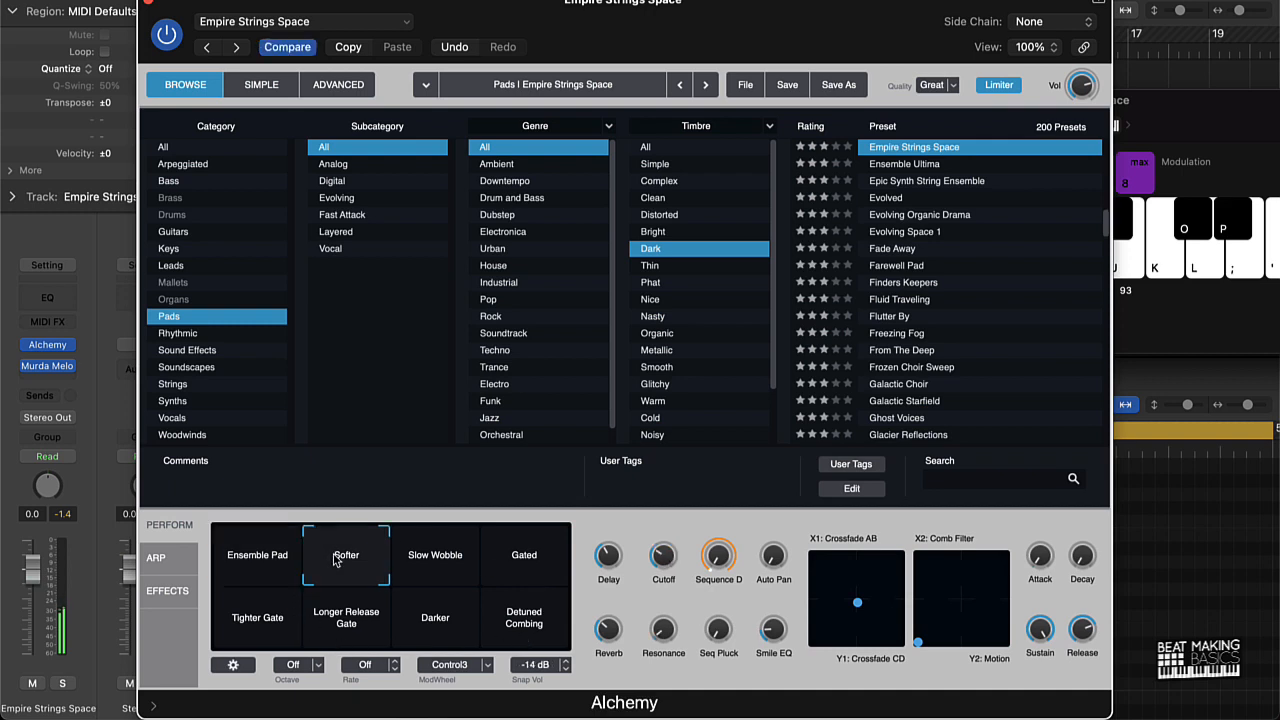
{"action": "left_click", "coordinate": [413, 563]}
{"action": "left_click", "coordinate": [520, 567]}
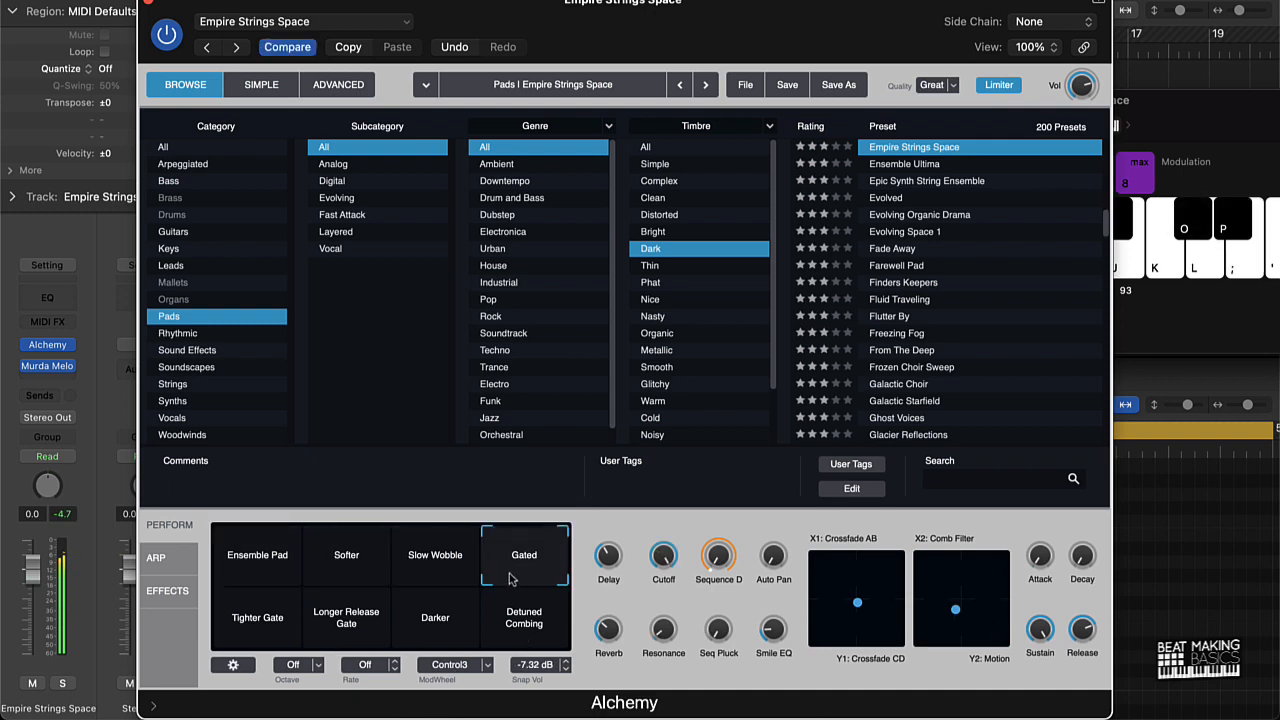
{"action": "left_click", "coordinate": [533, 632]}
{"action": "left_click", "coordinate": [428, 626]}
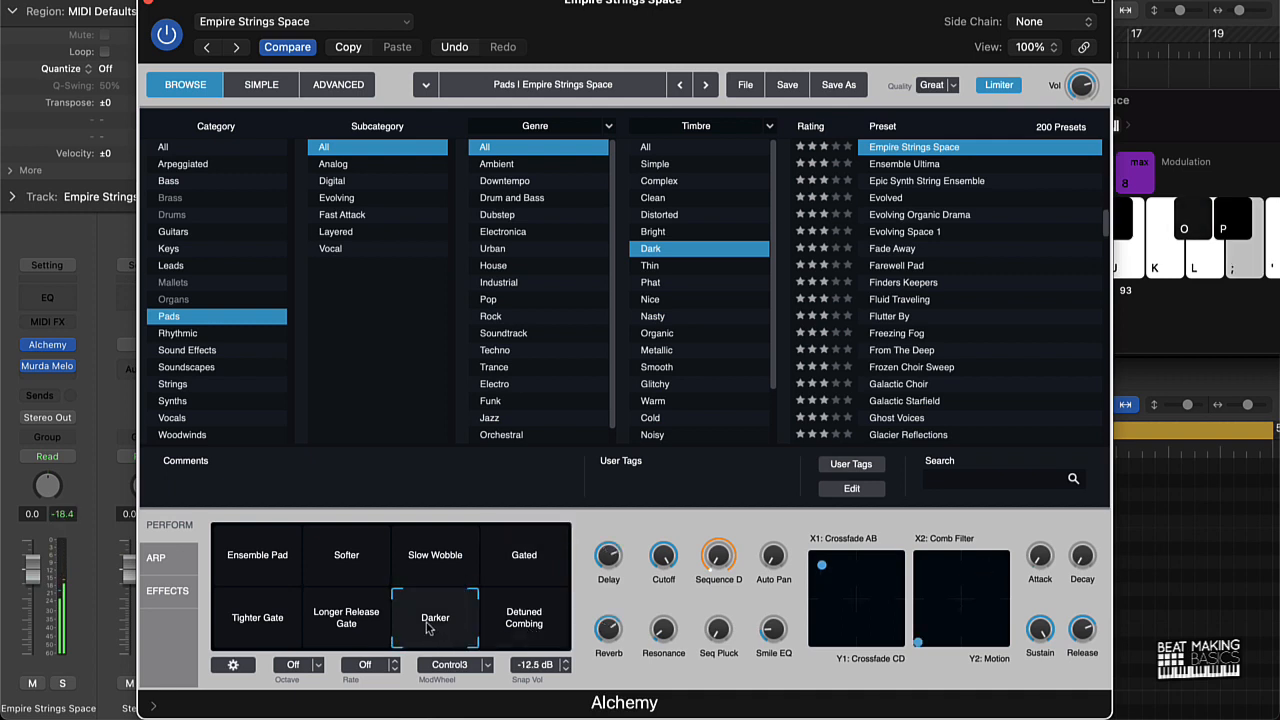
{"action": "left_click", "coordinate": [352, 626]}
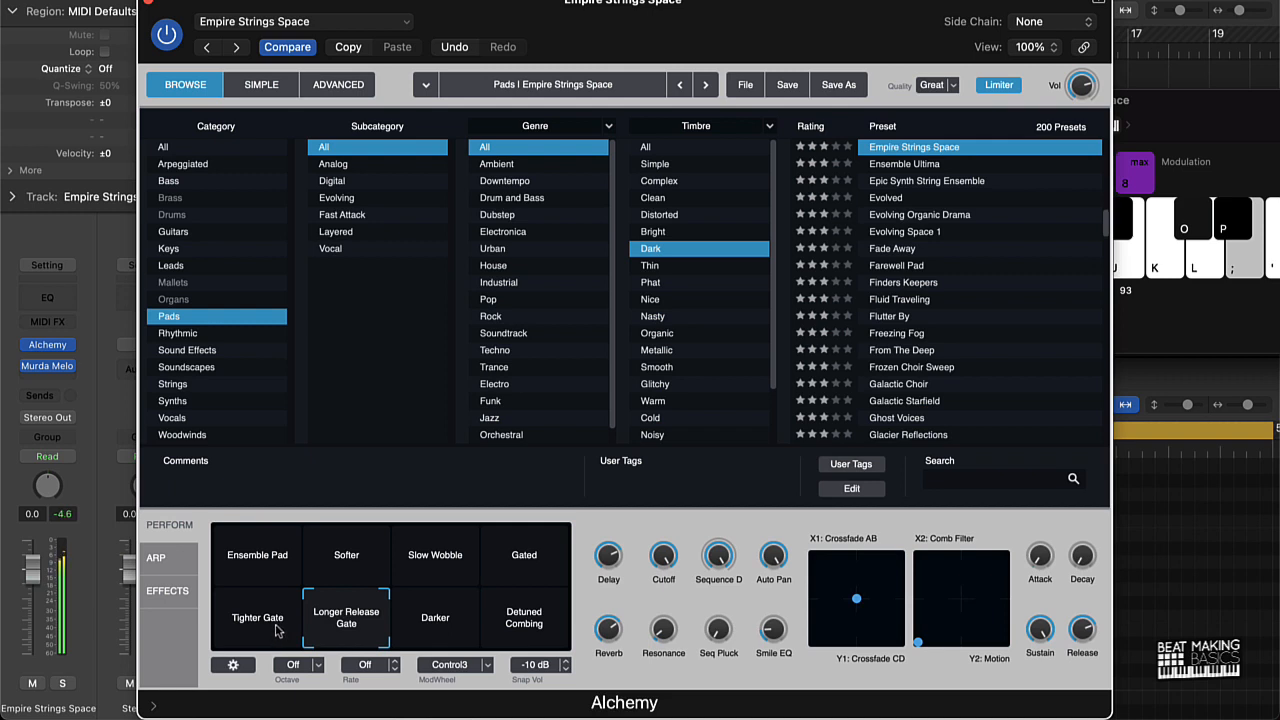
{"action": "left_click", "coordinate": [339, 572]}
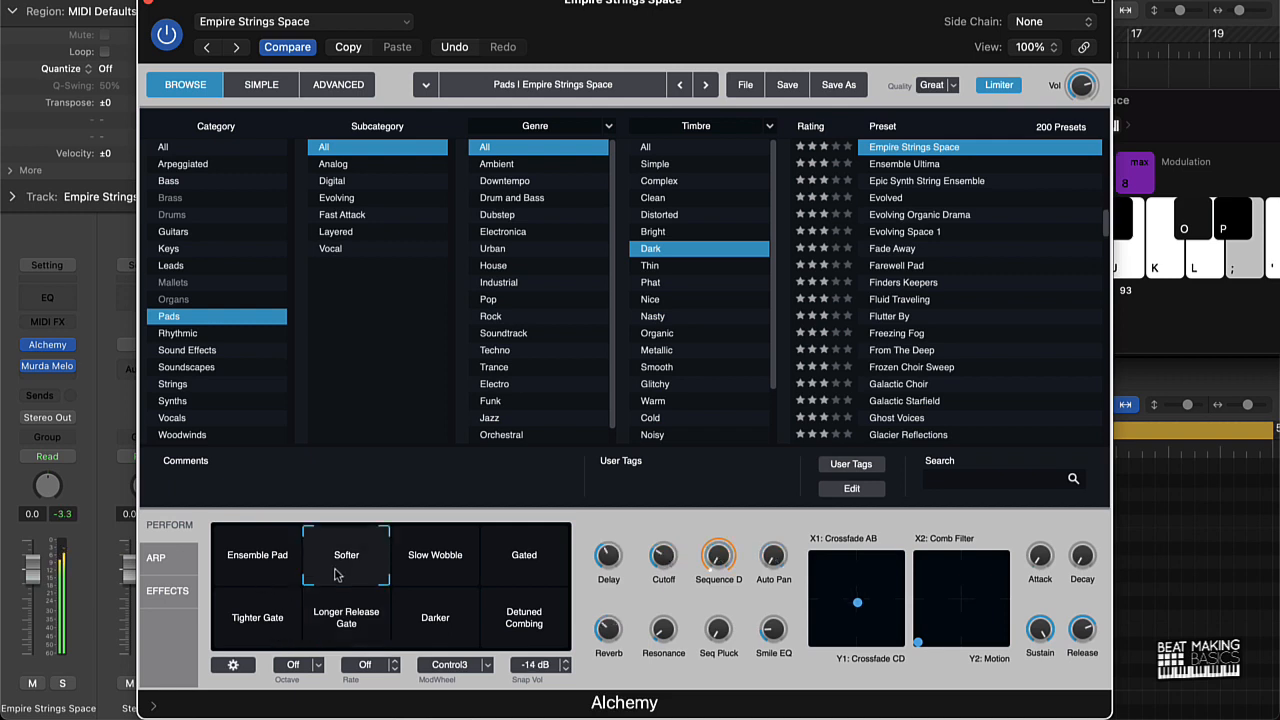
{"action": "left_click", "coordinate": [262, 565]}
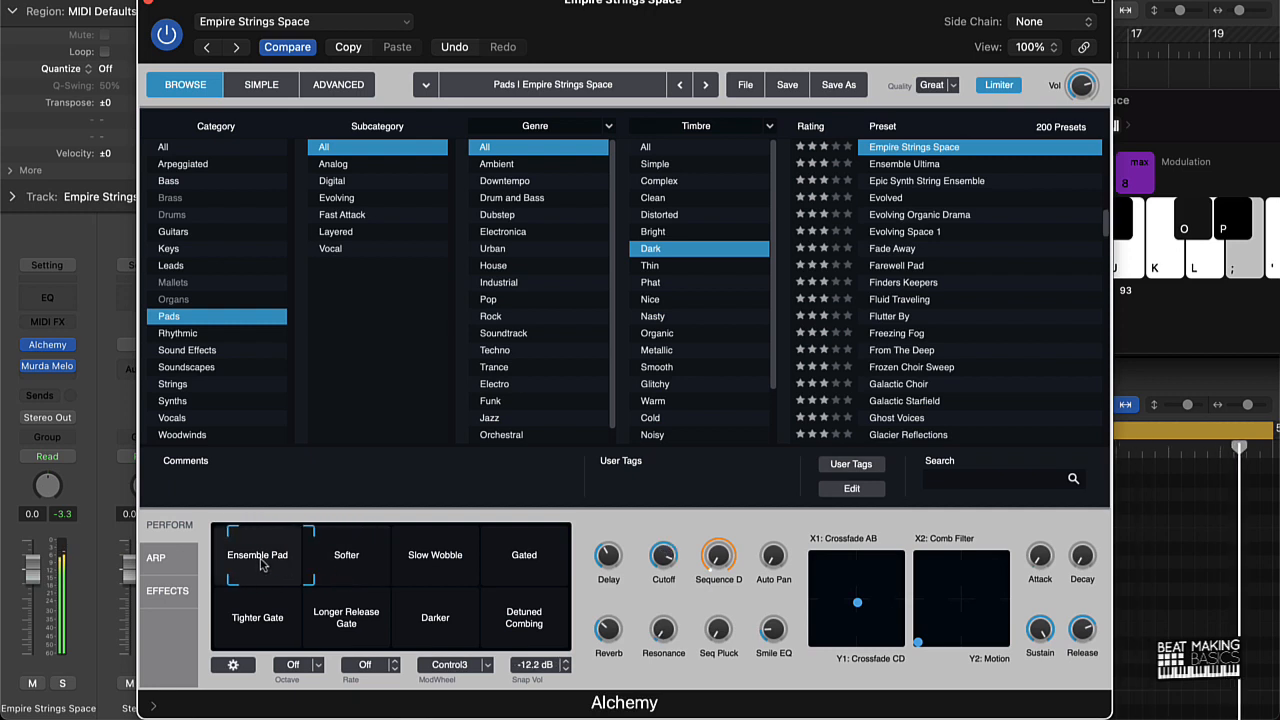
{"action": "left_click", "coordinate": [147, 5]}
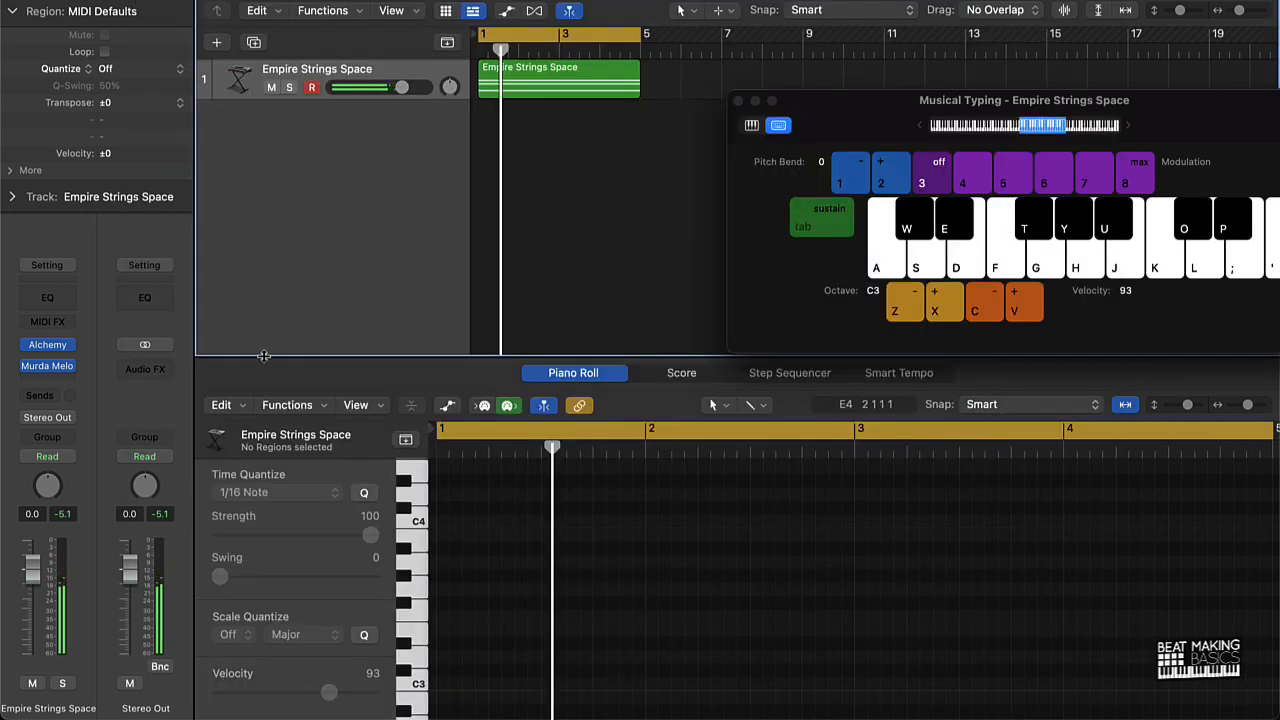
Insert the iZotope Vinyl audio effect after Murda Melodies on the Empire Strings Space track
{"action": "left_click", "coordinate": [66, 382]}
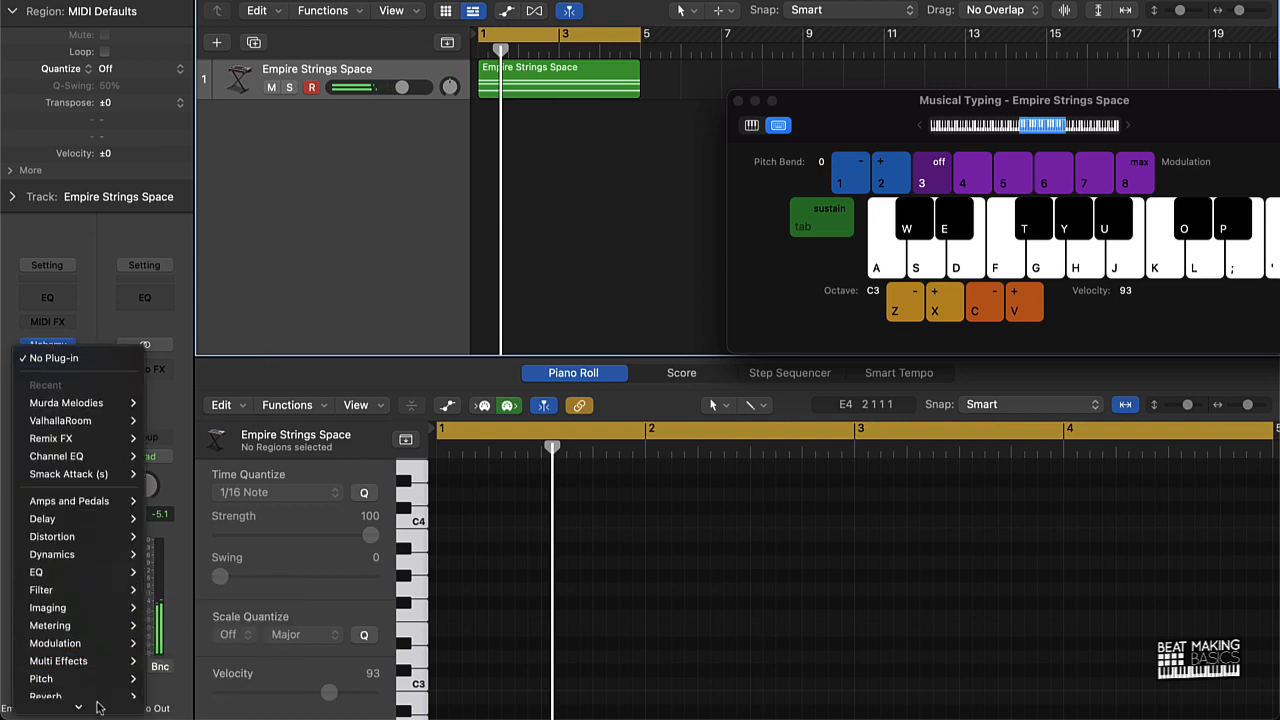
{"action": "mouse_move", "coordinate": [104, 706]}
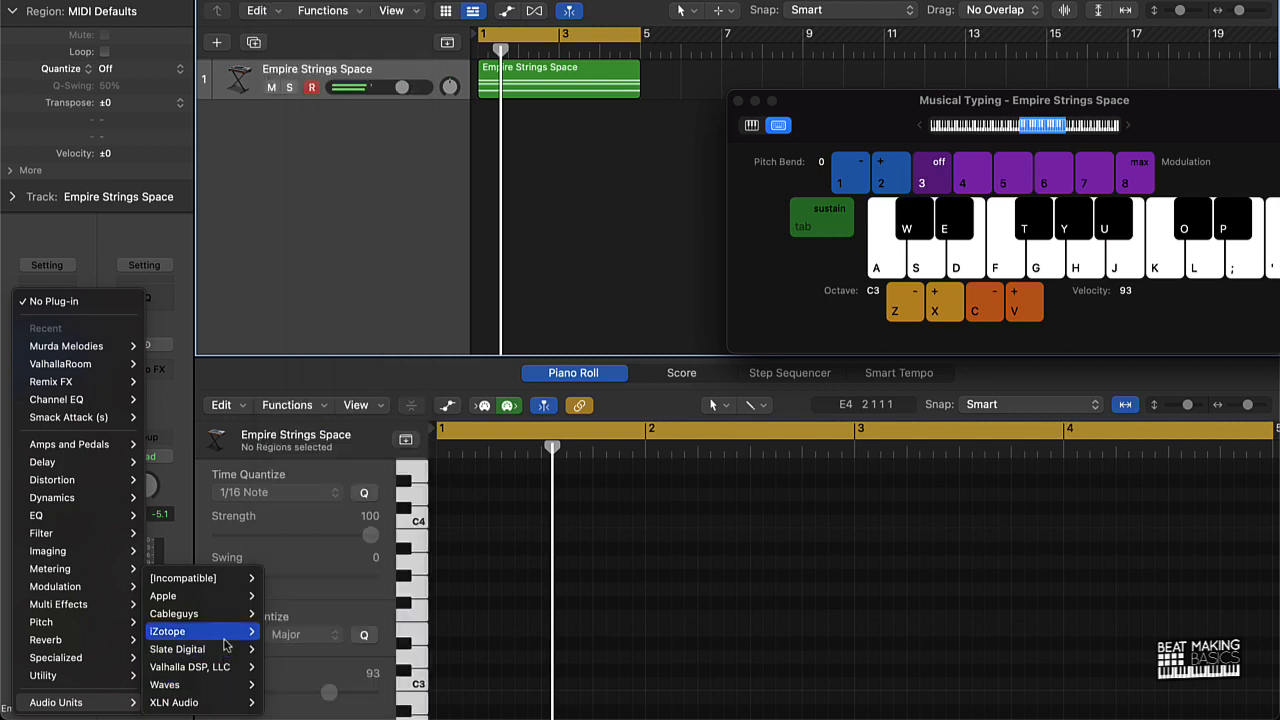
{"action": "mouse_move", "coordinate": [242, 640]}
{"action": "mouse_move", "coordinate": [320, 650]}
{"action": "left_click", "coordinate": [364, 648]}
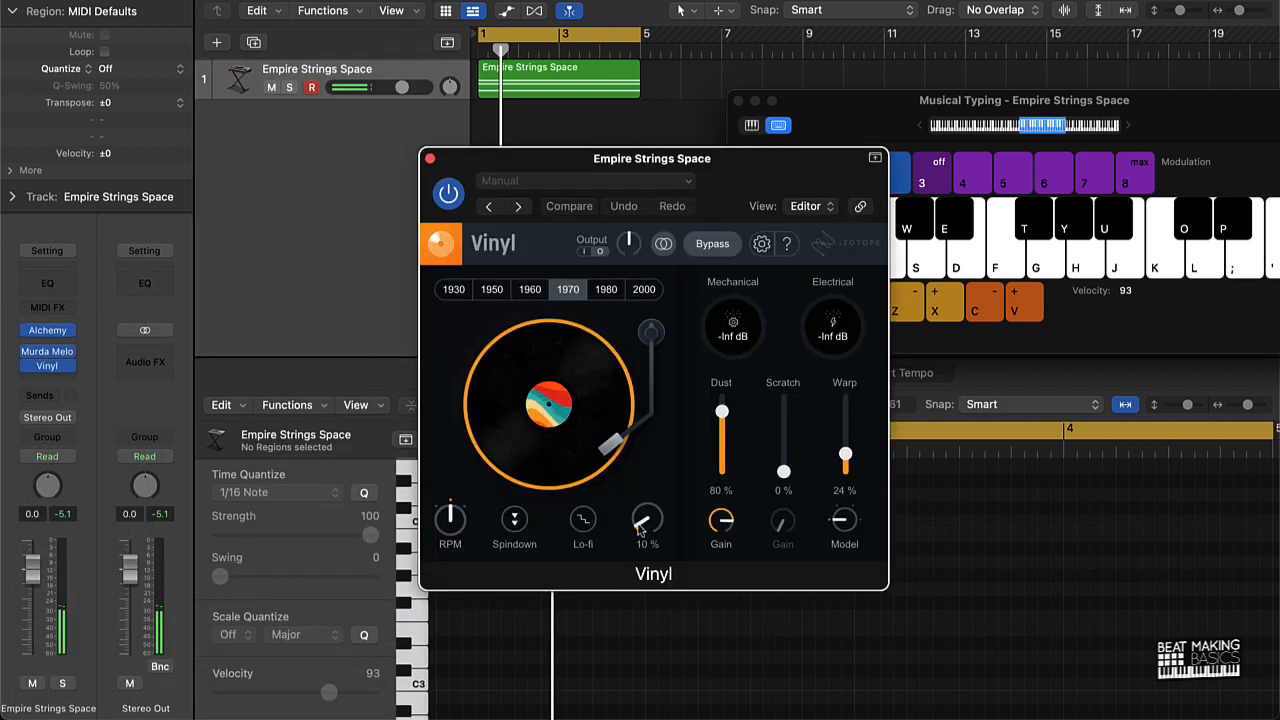
Remove the Dust and Wear in Vinyl, set its Warp to 38%, and close the plug-in window
{"action": "left_click_drag", "start_coordinate": [721, 412], "coordinate": [721, 478]}
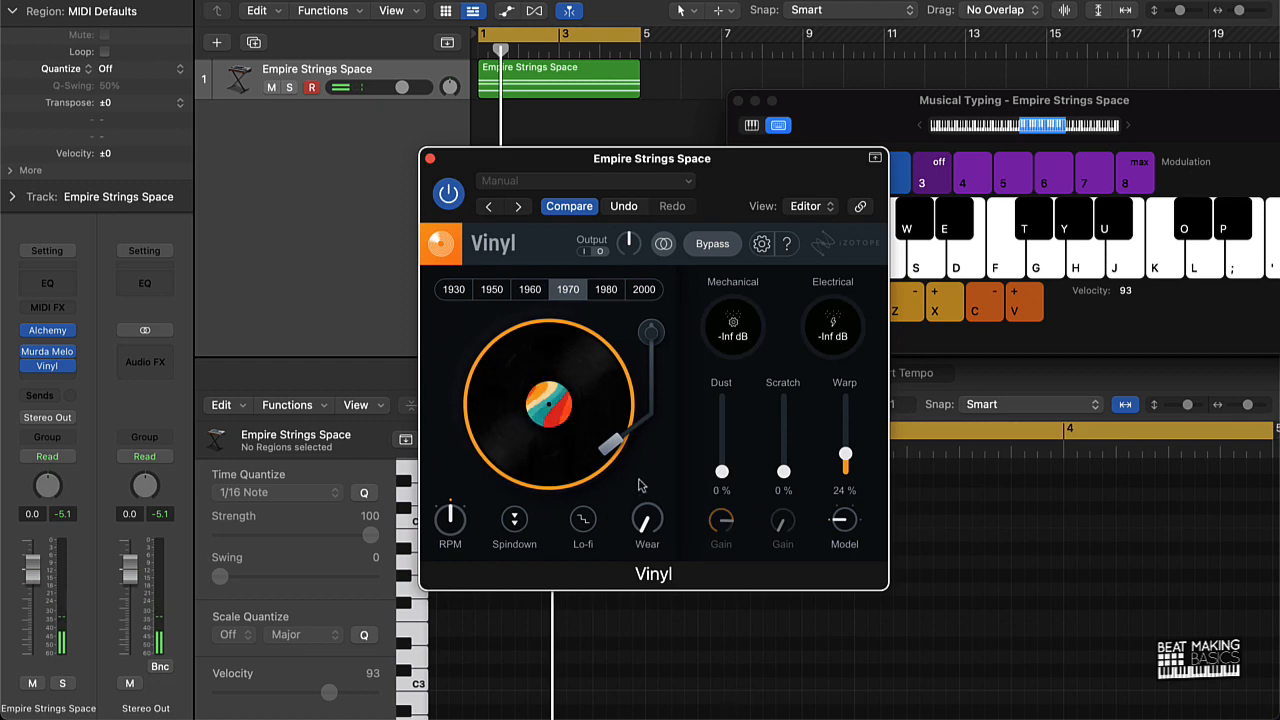
{"action": "left_click", "coordinate": [52, 368]}
{"action": "left_click", "coordinate": [52, 368]}
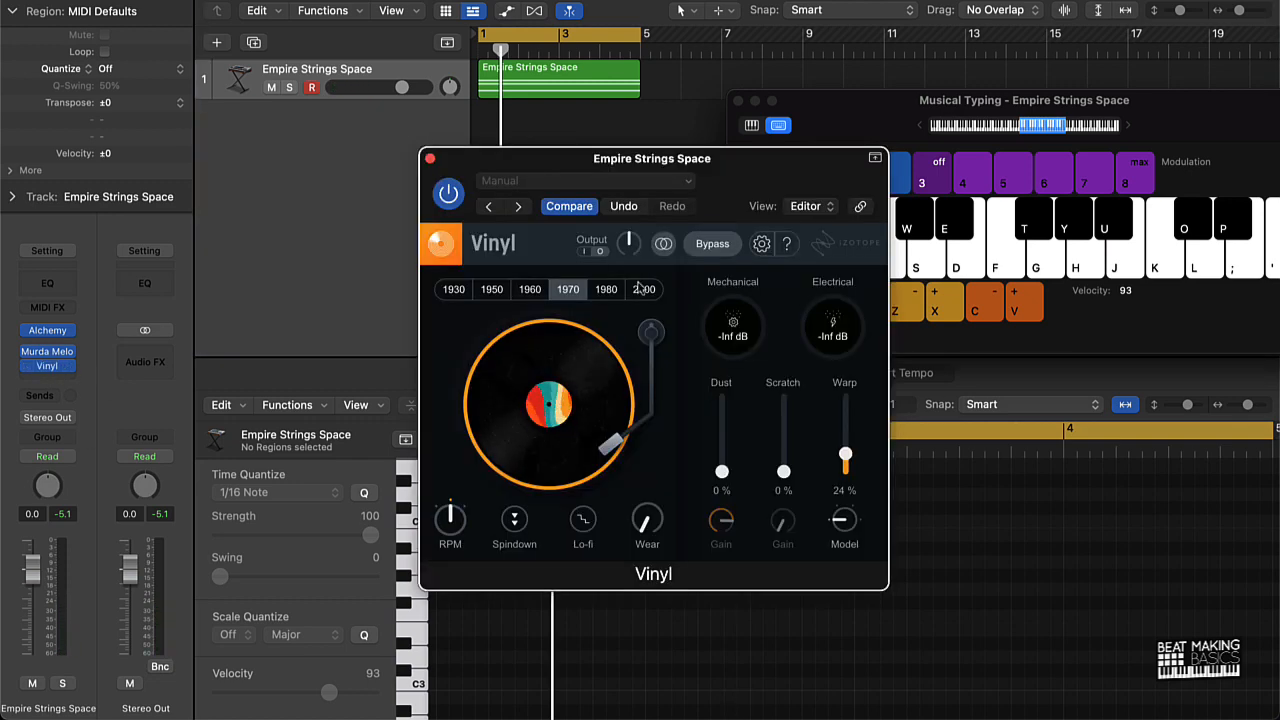
{"action": "left_click_drag", "start_coordinate": [848, 460], "coordinate": [846, 444]}
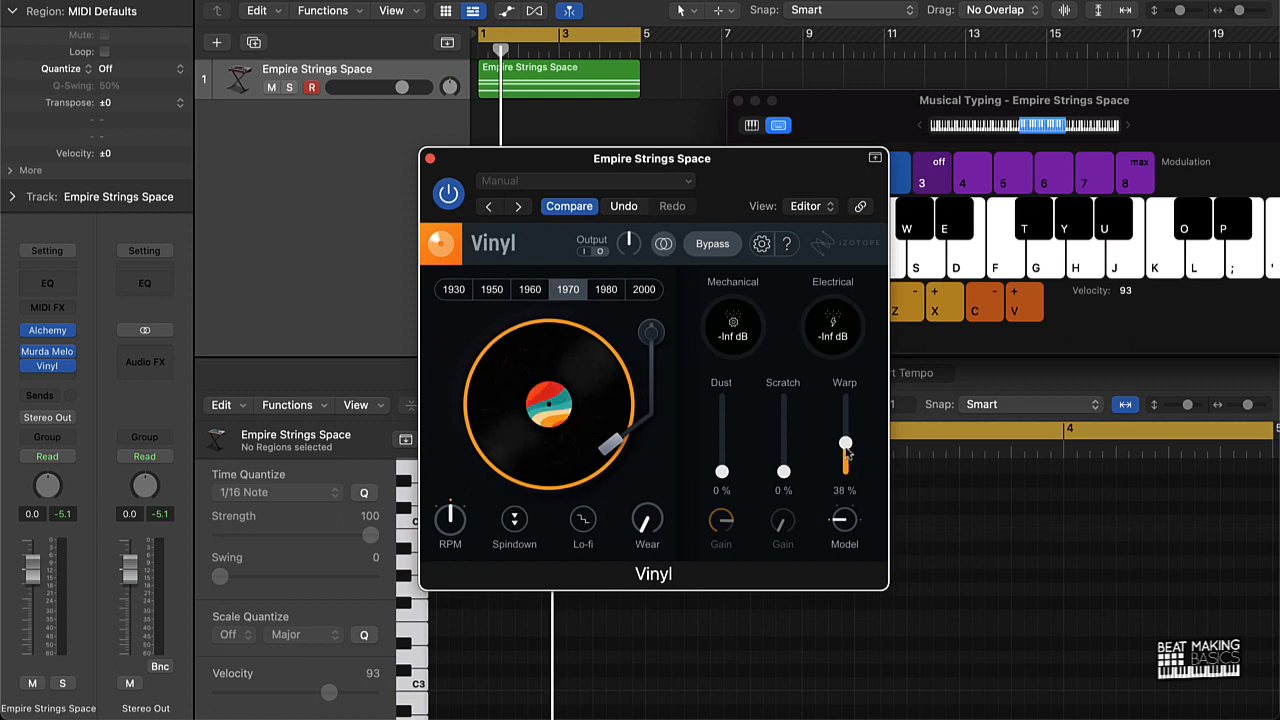
{"action": "left_click", "coordinate": [430, 158]}
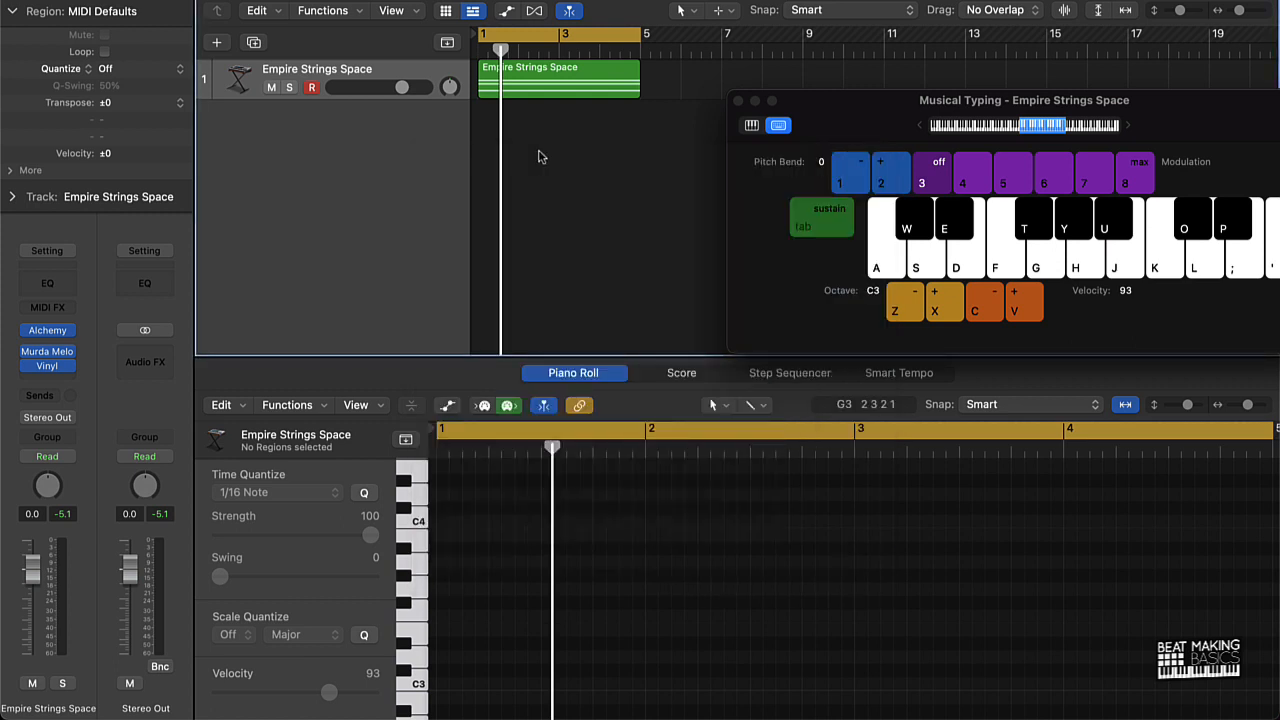
Bounce the Empire Strings Space region in place to a new track, muting the source and excluding the audio tail from the file
{"action": "key", "text": "space"}
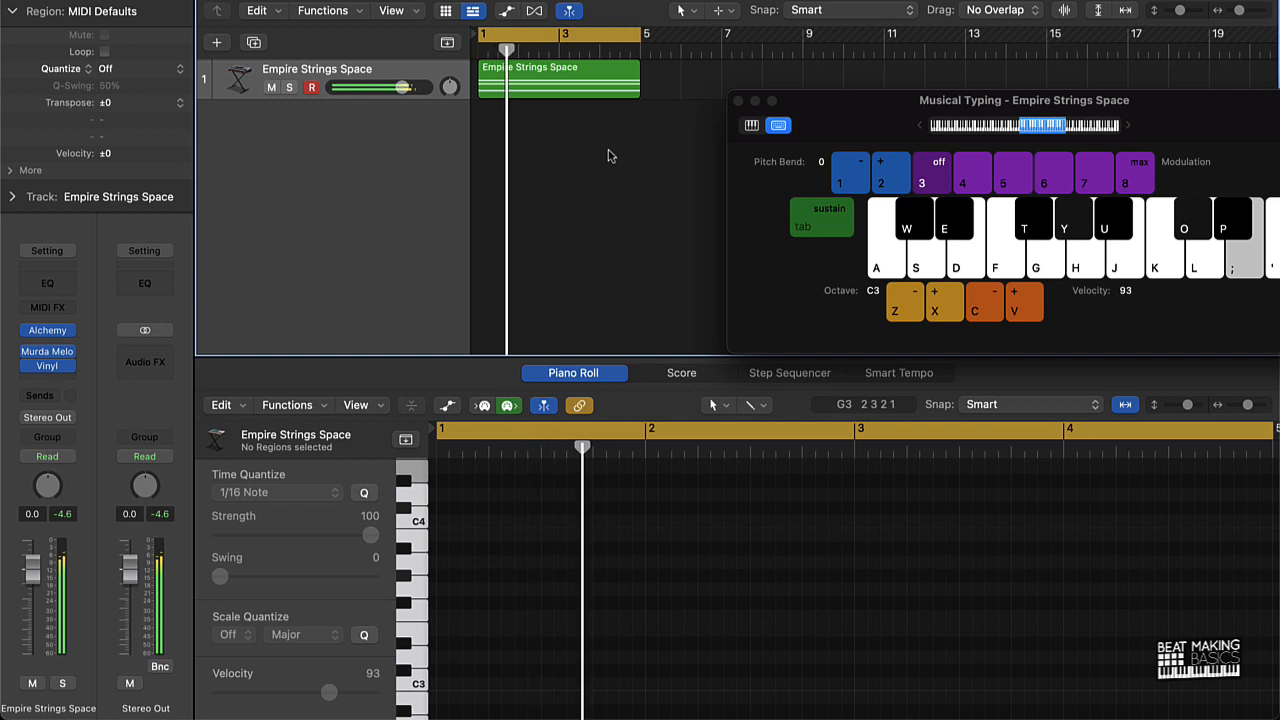
{"action": "right_click", "coordinate": [558, 86]}
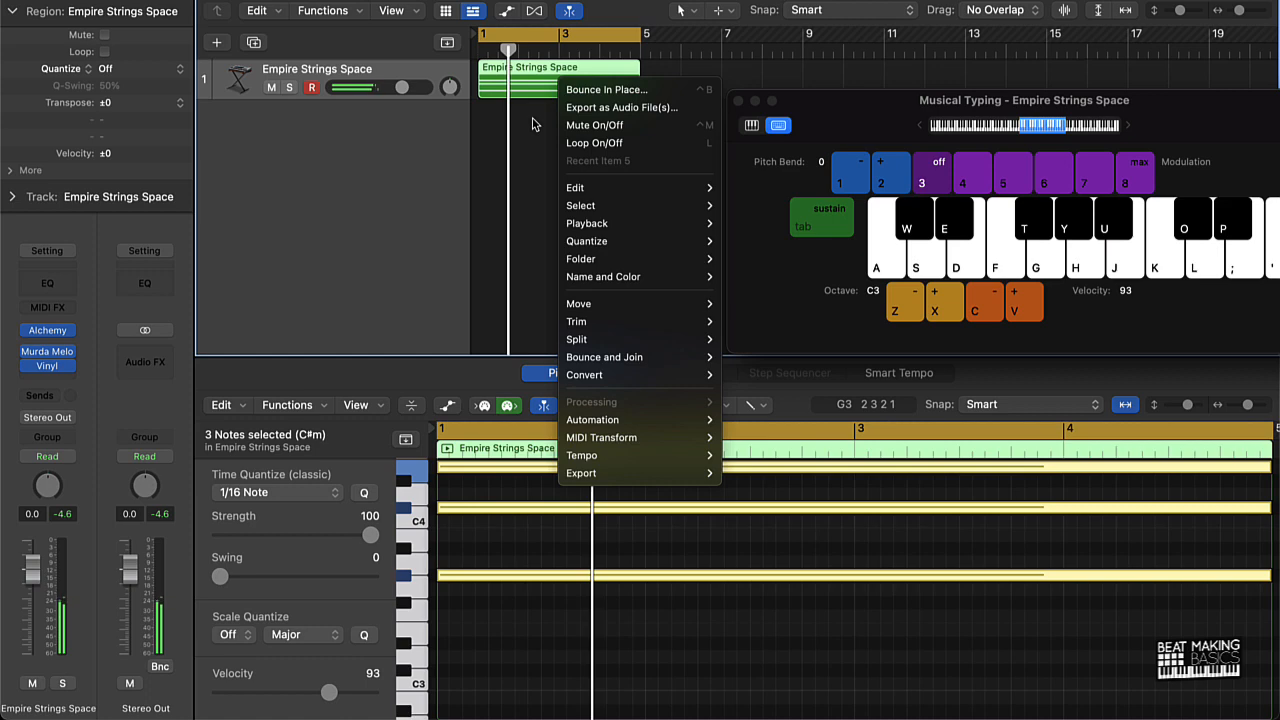
{"action": "key", "text": "Escape"}
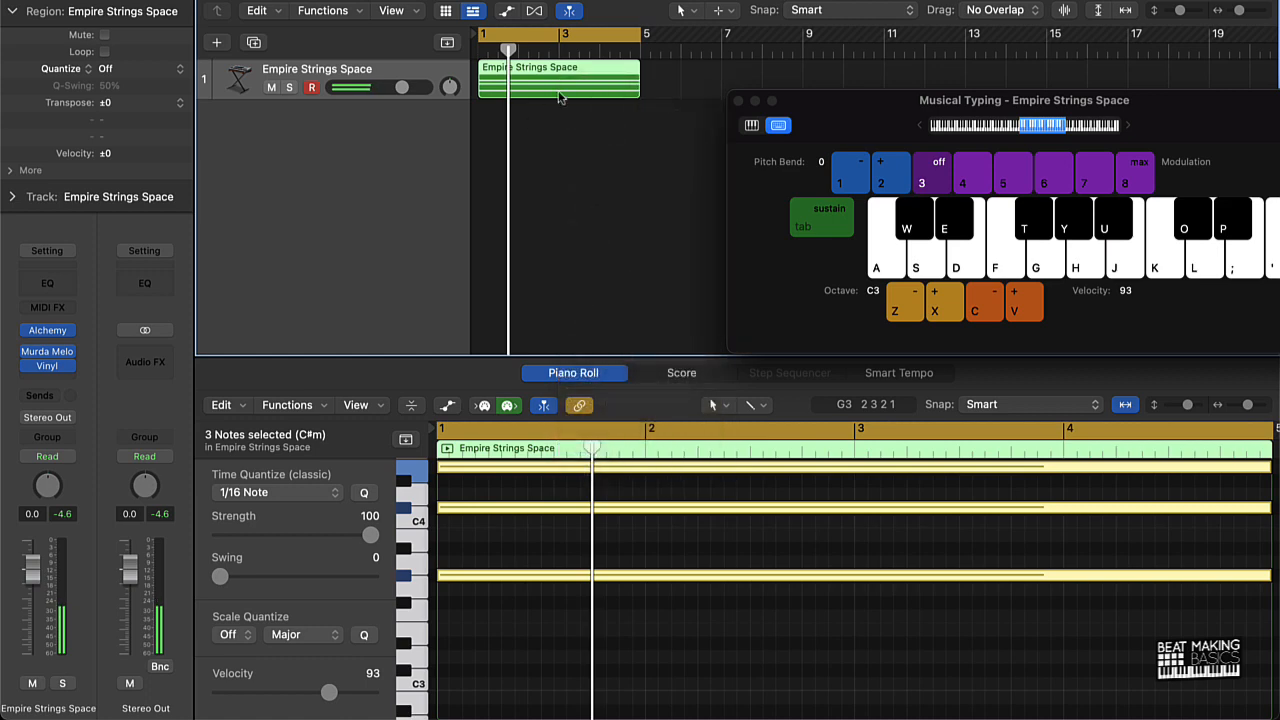
{"action": "right_click", "coordinate": [558, 94]}
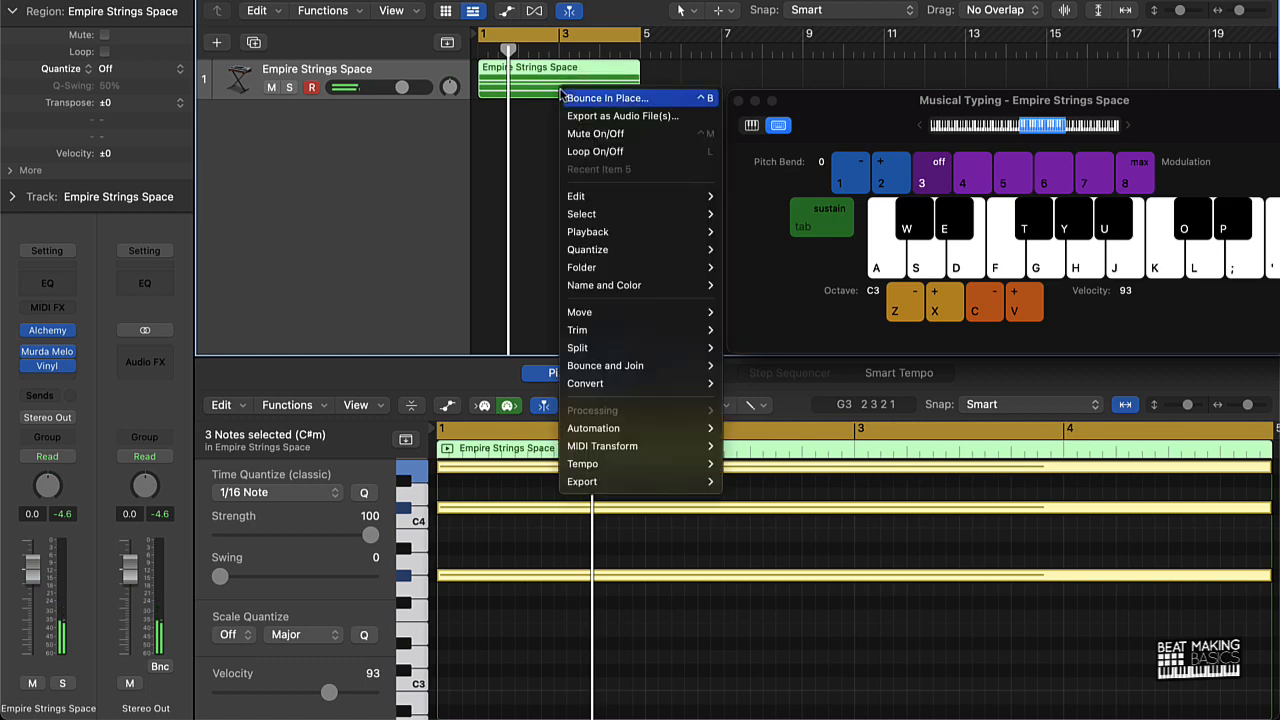
{"action": "left_click", "coordinate": [612, 100]}
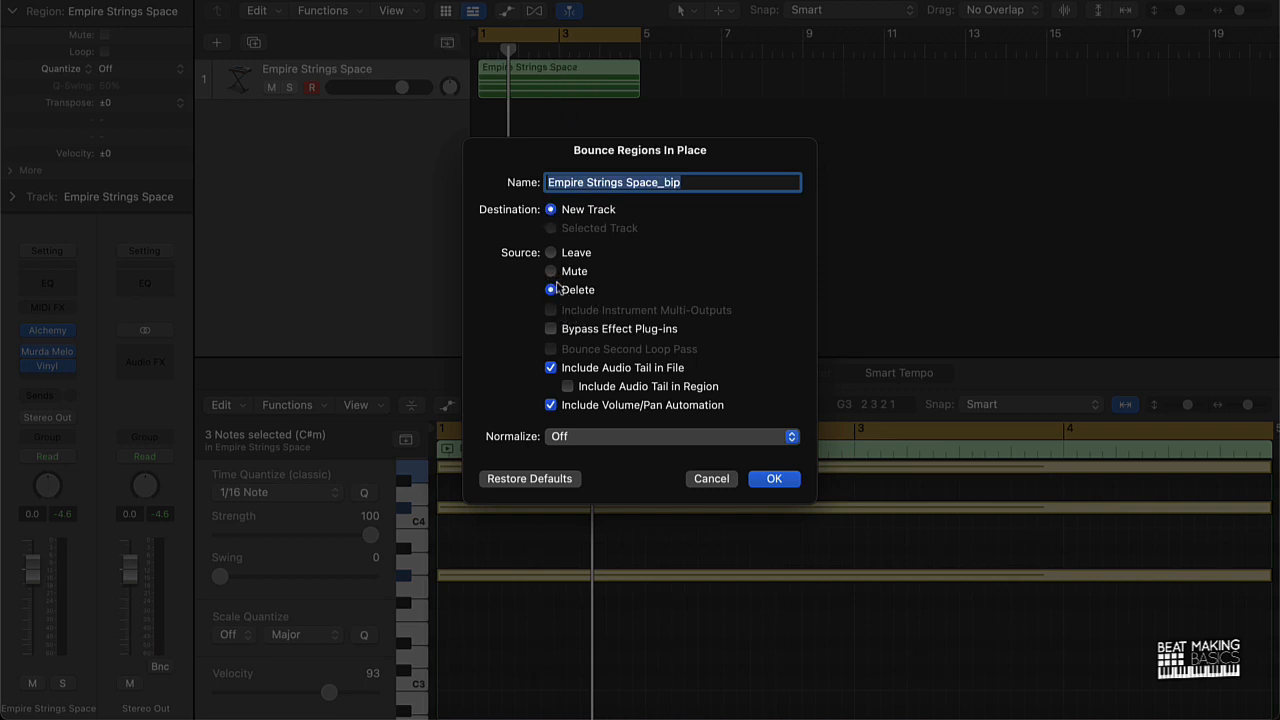
{"action": "left_click", "coordinate": [551, 271]}
{"action": "left_click", "coordinate": [550, 368]}
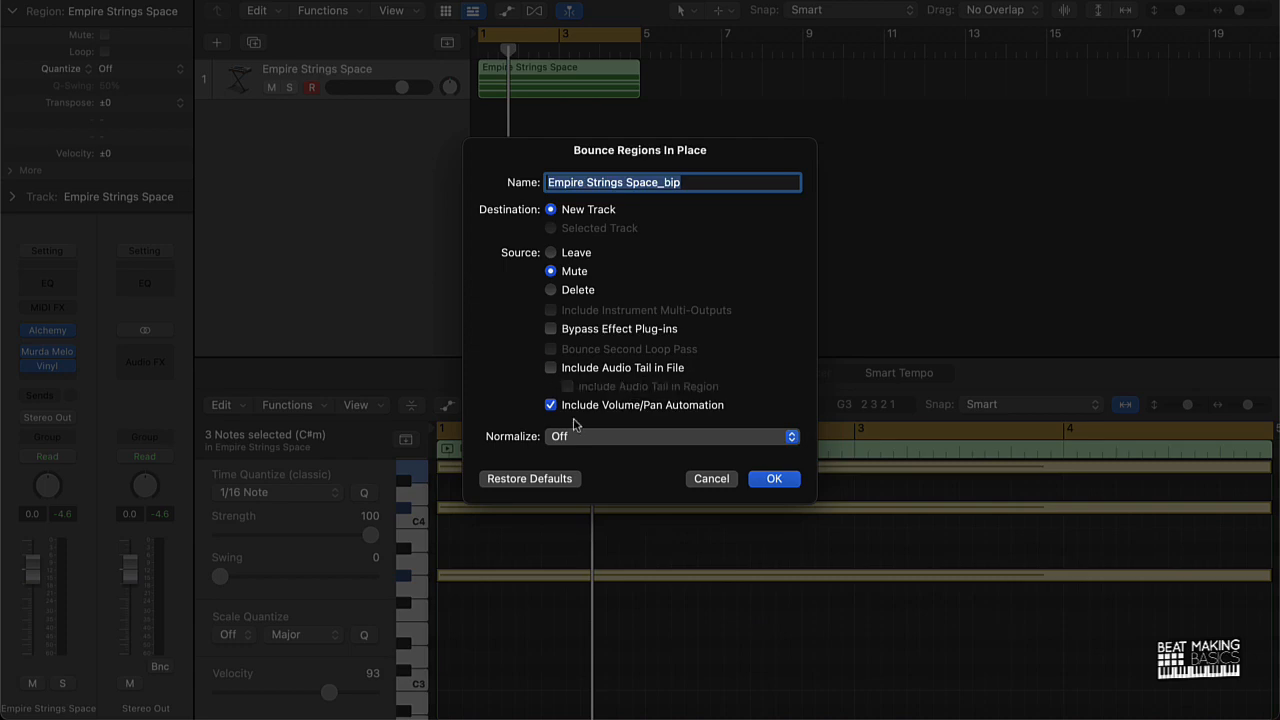
{"action": "left_click", "coordinate": [776, 479]}
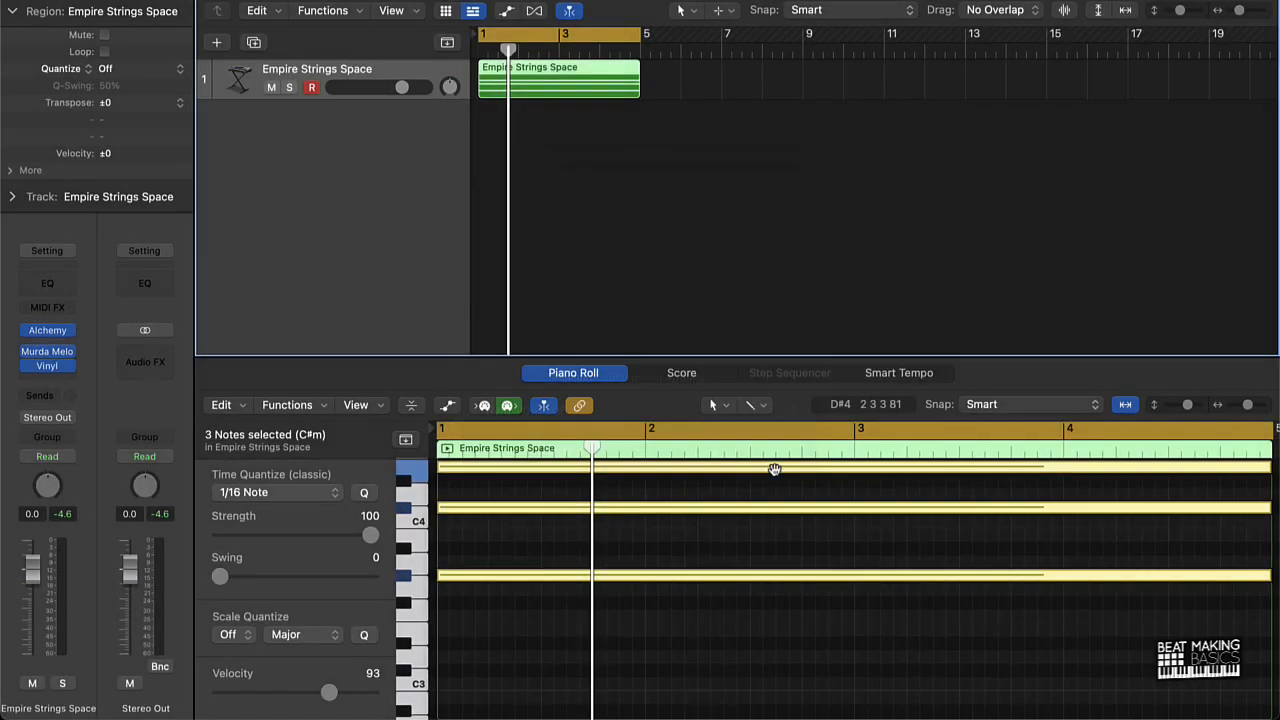
{"action": "key", "text": "super+k"}
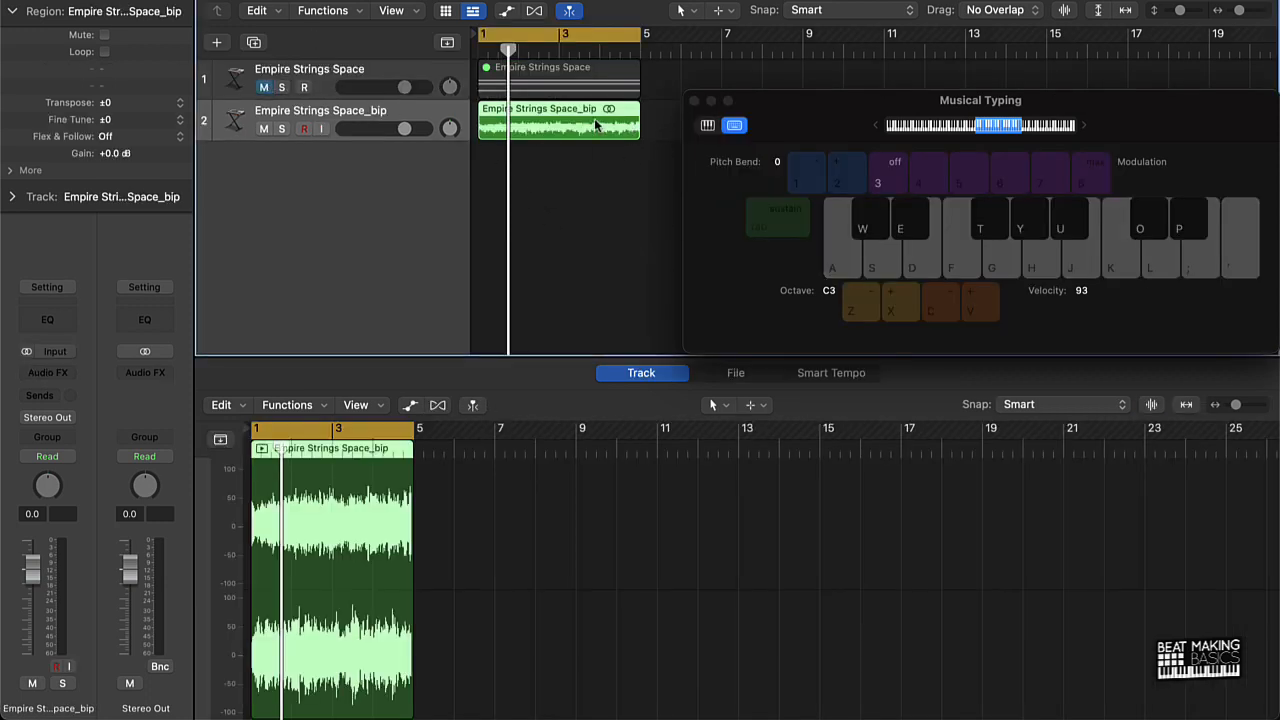
Add short fades at the start and end of the bounced audio region with the Fade tool, listen back, and return to the Pointer tool
{"action": "key", "text": "t"}
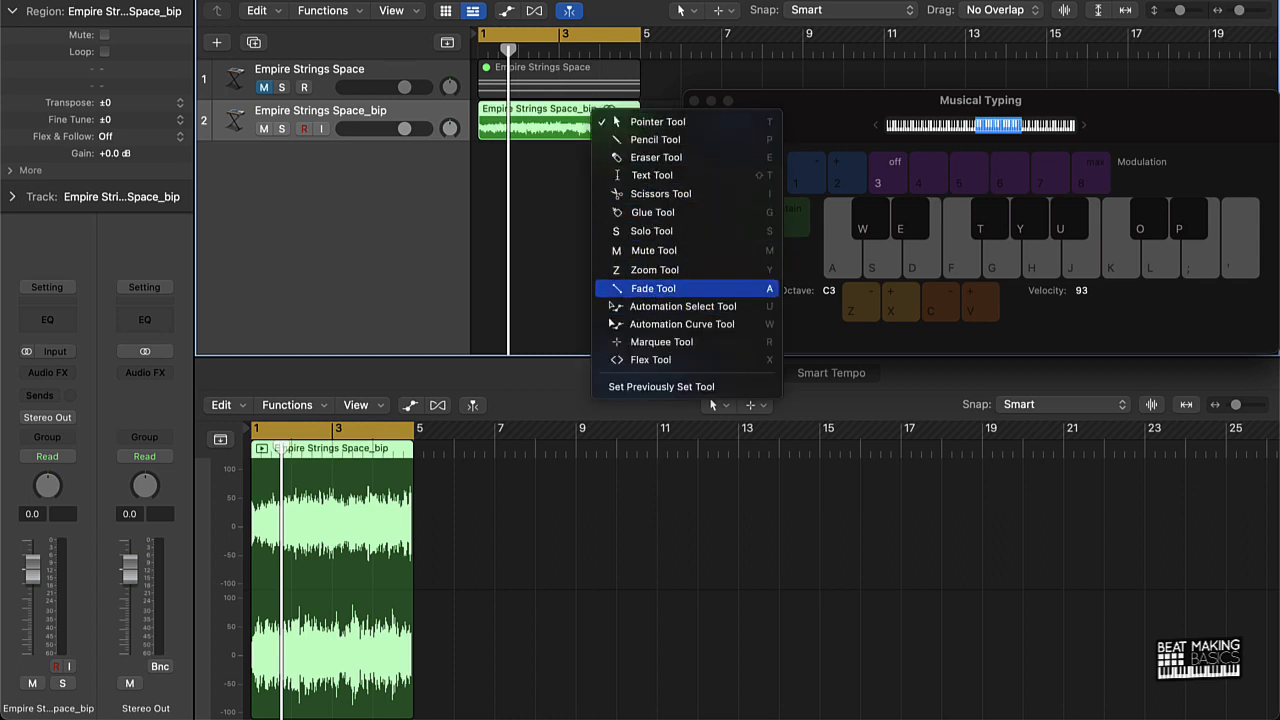
{"action": "left_click", "coordinate": [652, 289]}
{"action": "left_click_drag", "start_coordinate": [640, 107], "coordinate": [635, 109]}
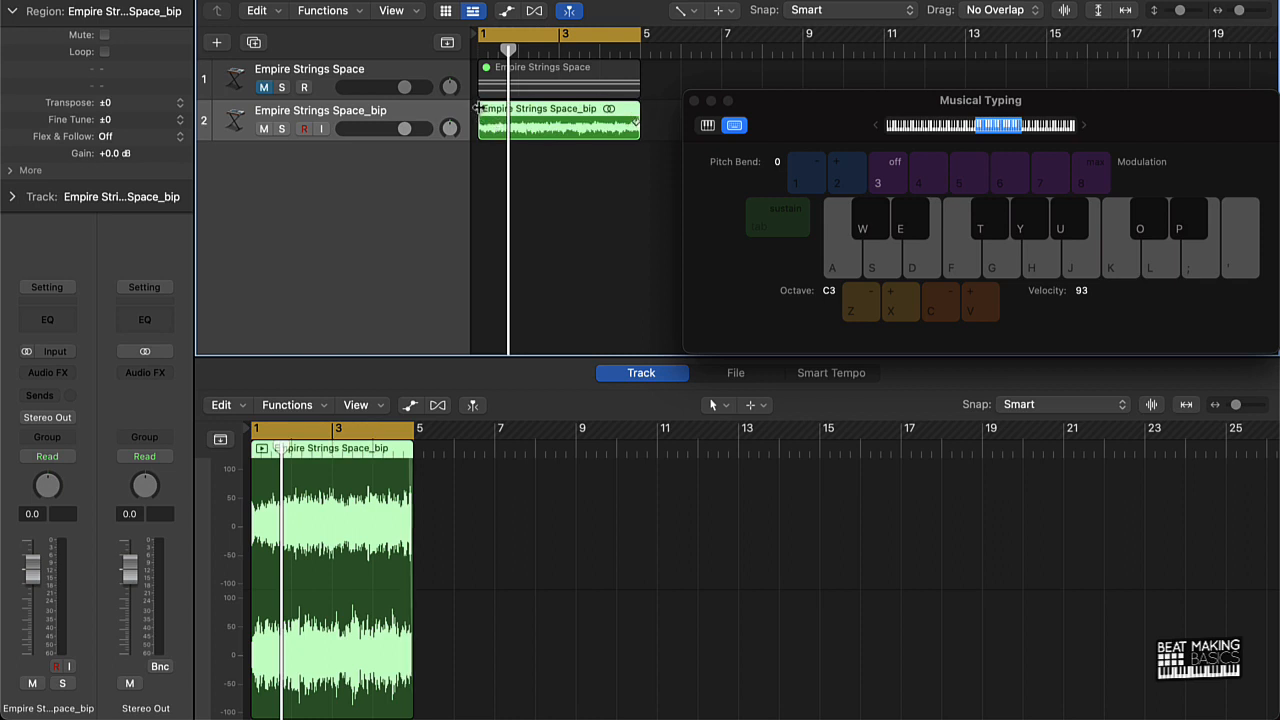
{"action": "key", "text": "space"}
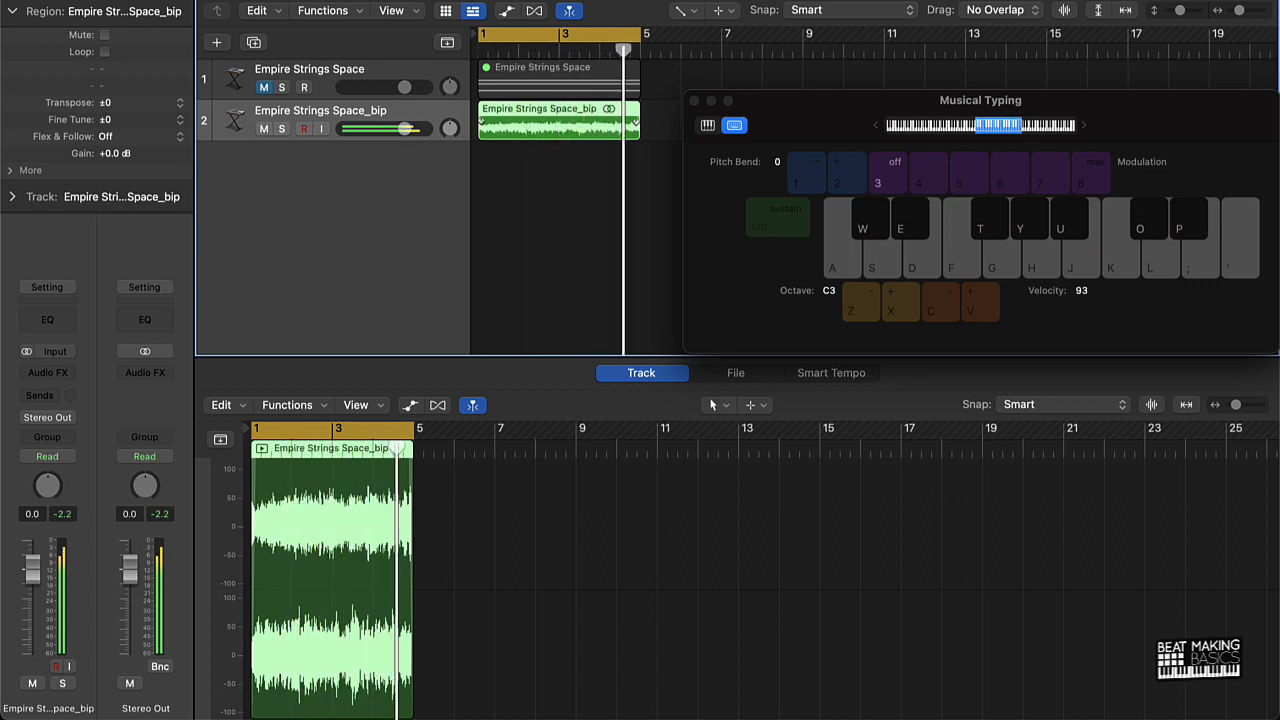
{"action": "key", "text": "t"}
{"action": "left_click", "coordinate": [497, 120]}
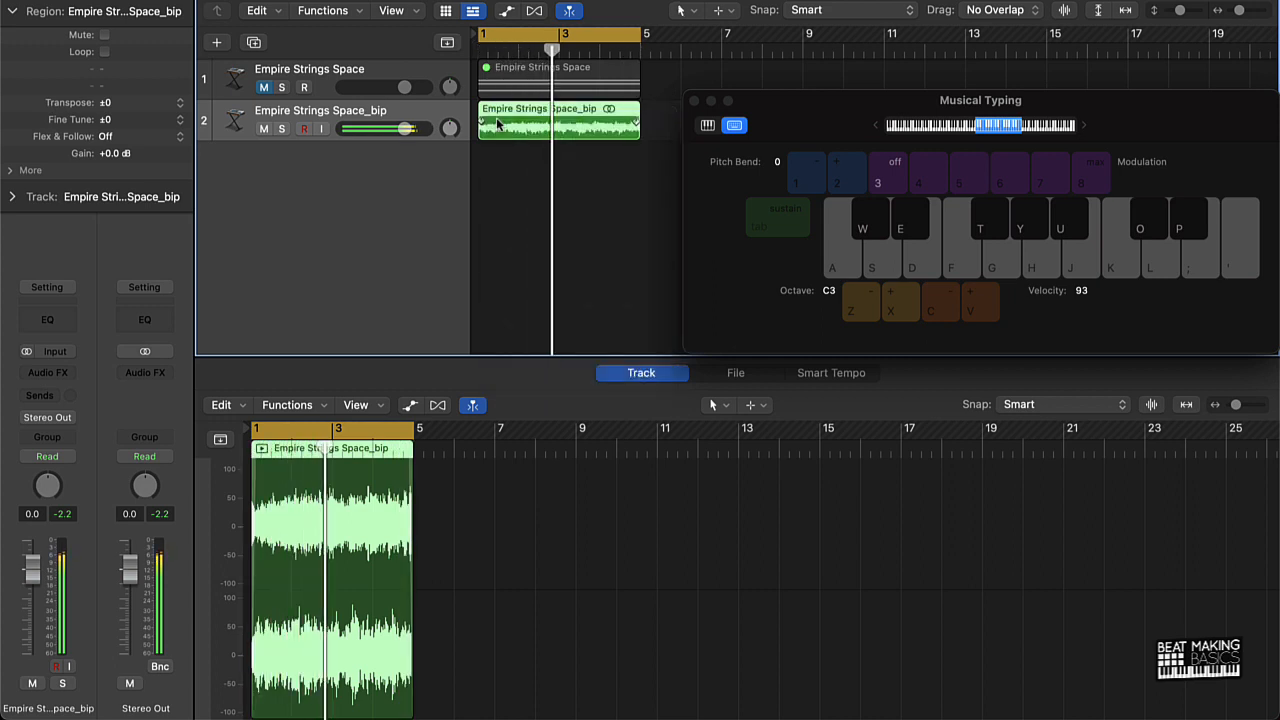
{"action": "key", "text": "space"}
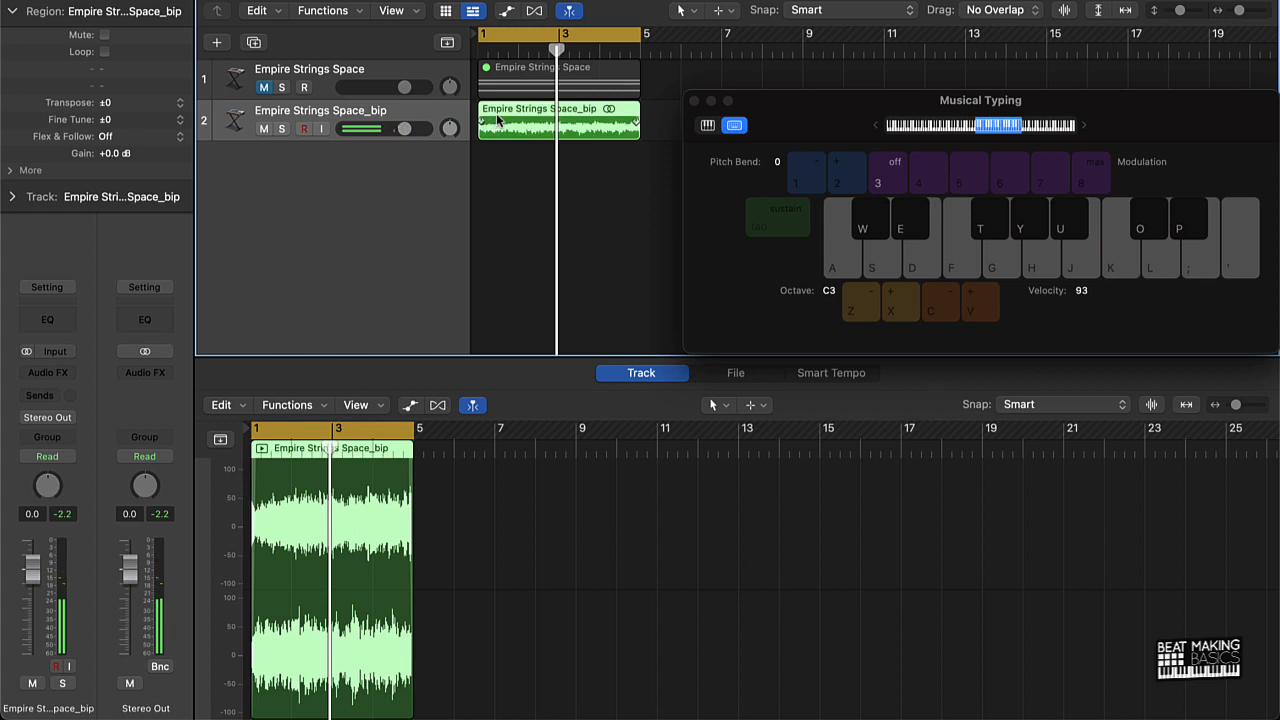
Load the bounced region into a new Quick Sampler track and mute the bounced audio on track 2
{"action": "left_click_drag", "start_coordinate": [523, 115], "coordinate": [325, 190]}
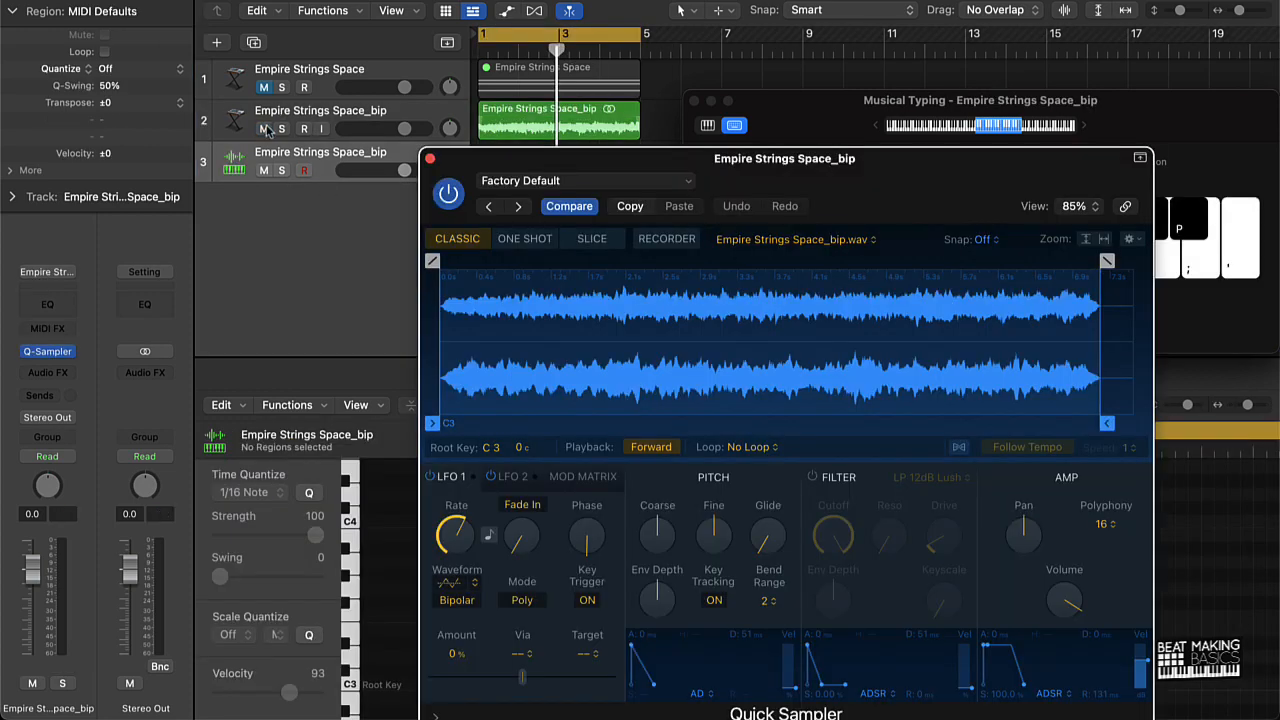
{"action": "left_click", "coordinate": [265, 129]}
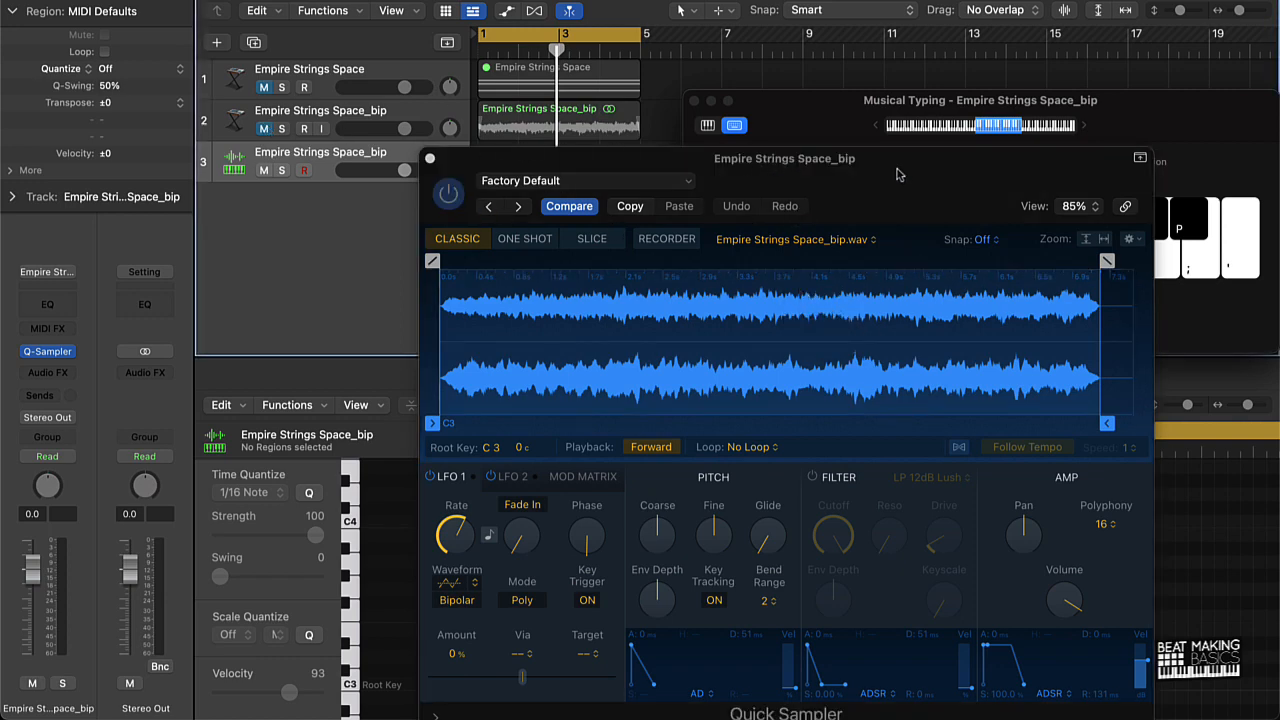
{"action": "left_click_drag", "start_coordinate": [891, 160], "coordinate": [815, 1]}
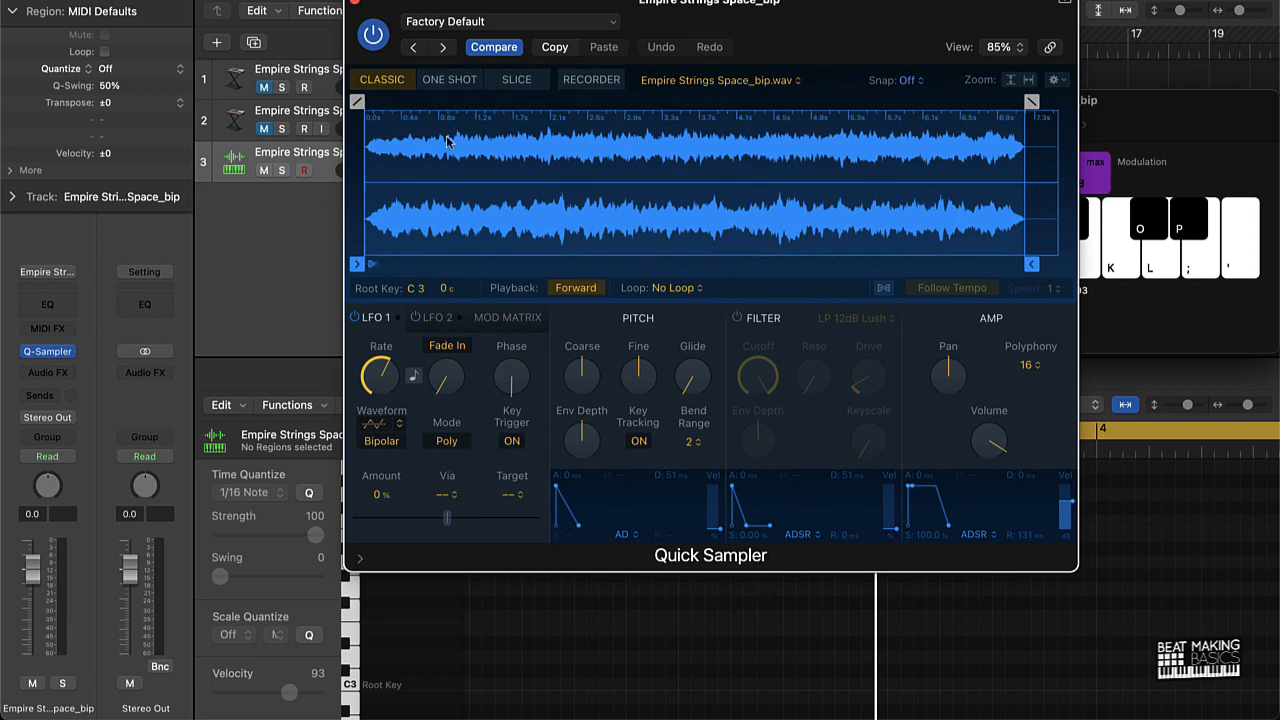
Turn on Flex with Follow Tempo for the sample in Quick Sampler, audition it with Musical Typing, and close the plug-in window
{"action": "left_click", "coordinate": [886, 289]}
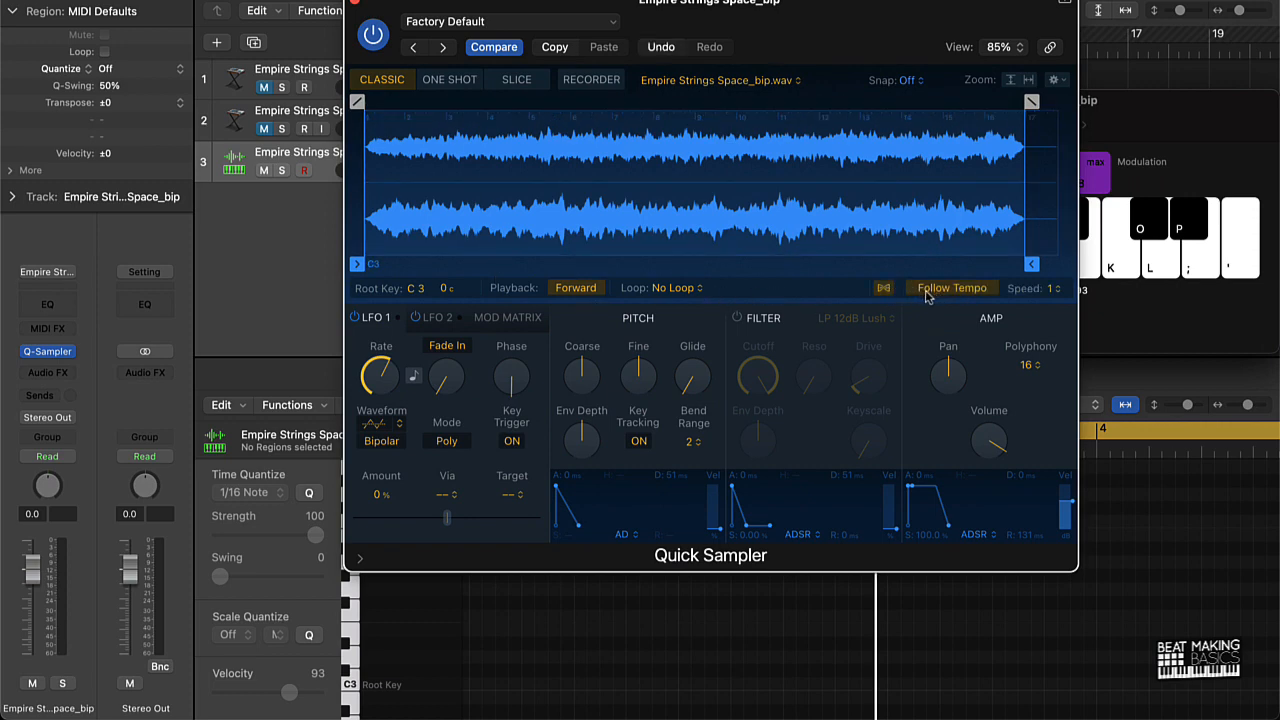
{"action": "left_click_drag", "start_coordinate": [772, 62], "coordinate": [757, 103]}
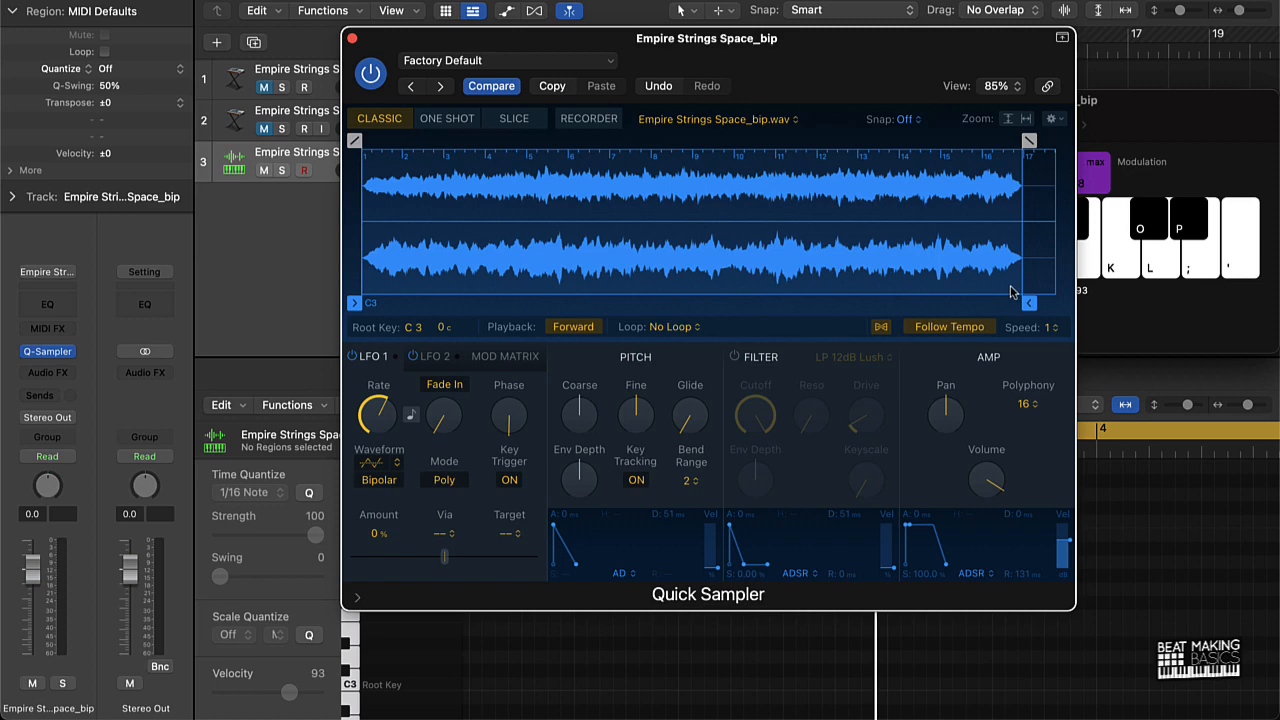
{"action": "key", "text": "super+k"}
{"action": "key", "text": "super+k"}
{"action": "key", "text": "k"}
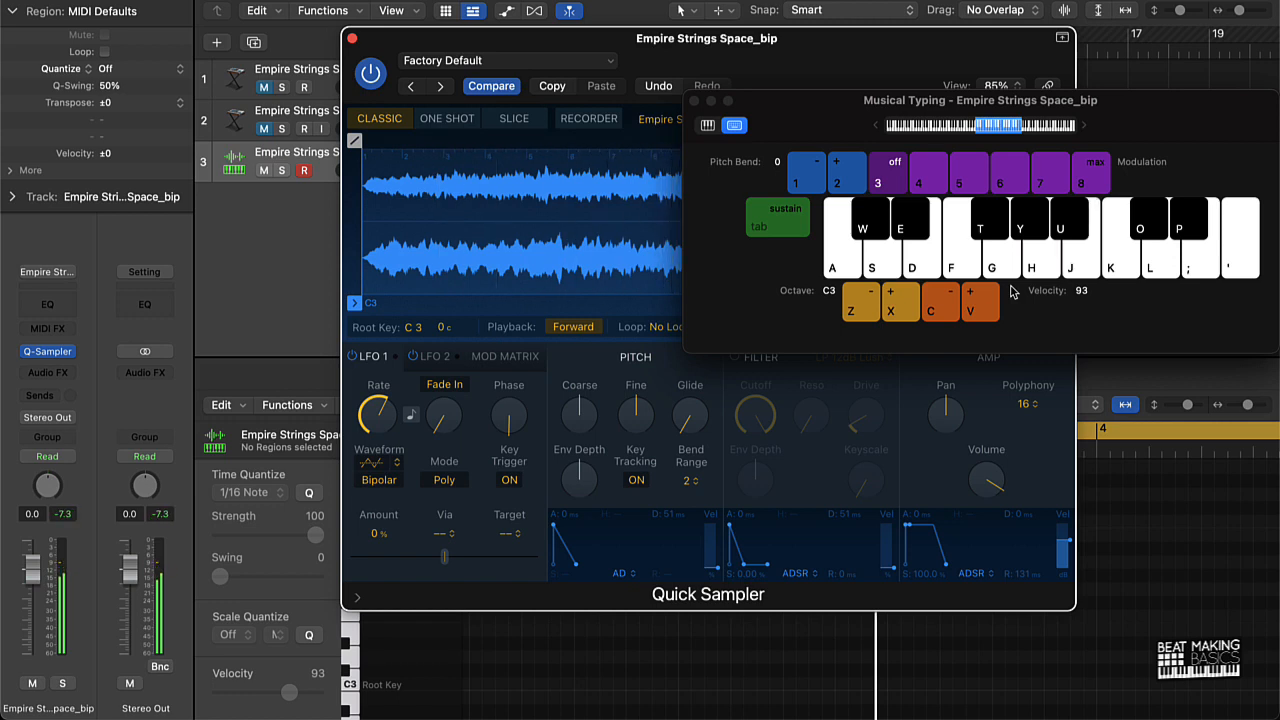
{"action": "left_click", "coordinate": [349, 40]}
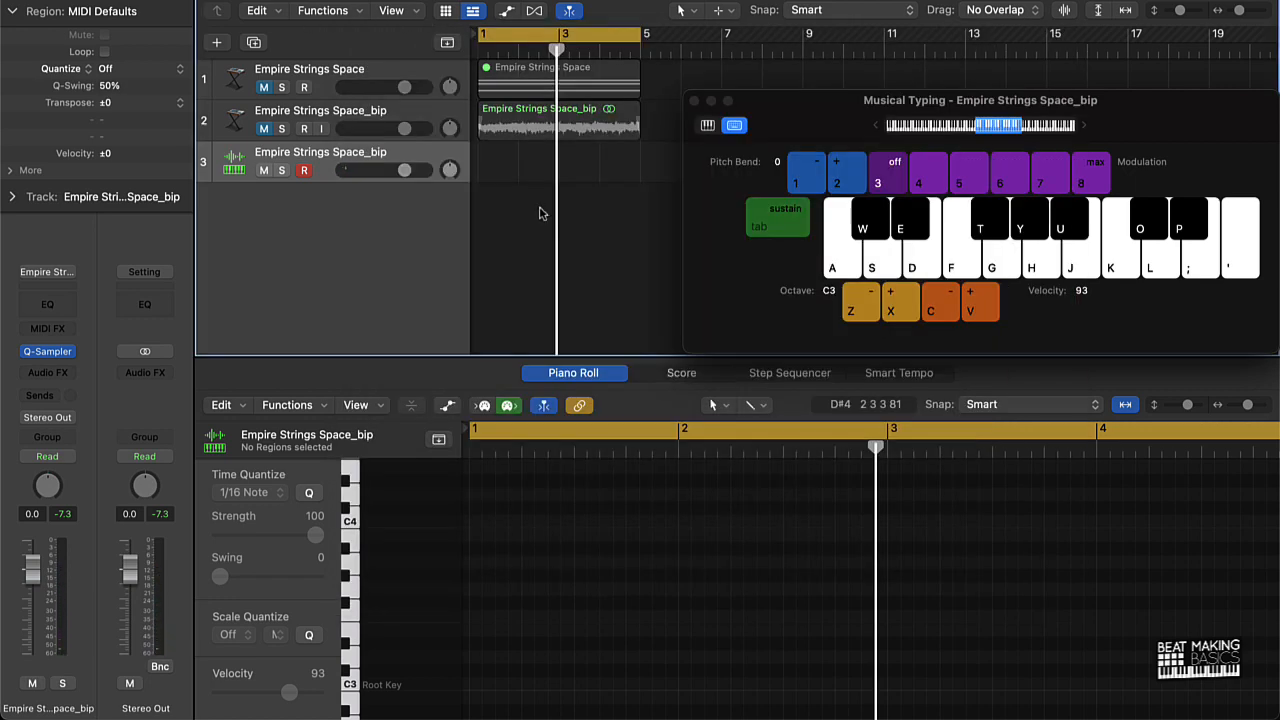
Record a sustained B3 note on the Quick Sampler track from the project start through bar 4
{"action": "key", "text": "Return"}
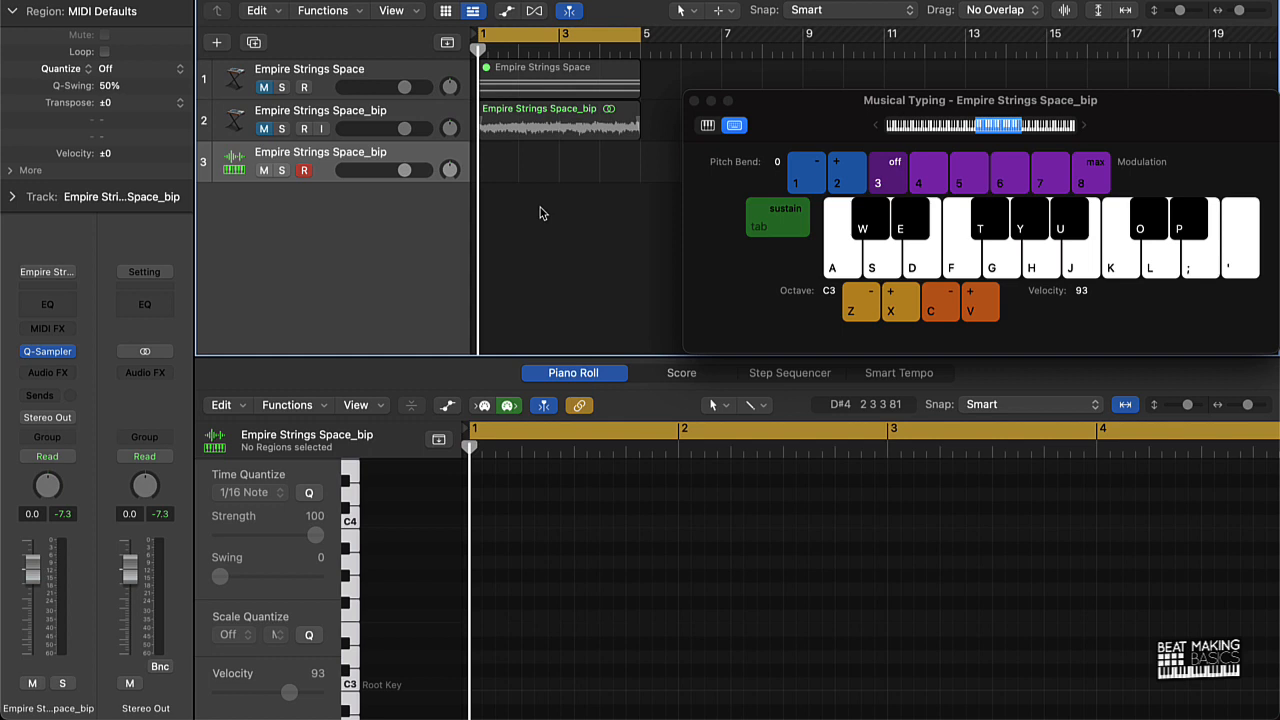
{"action": "key", "text": "a"}
{"action": "key", "text": "r"}
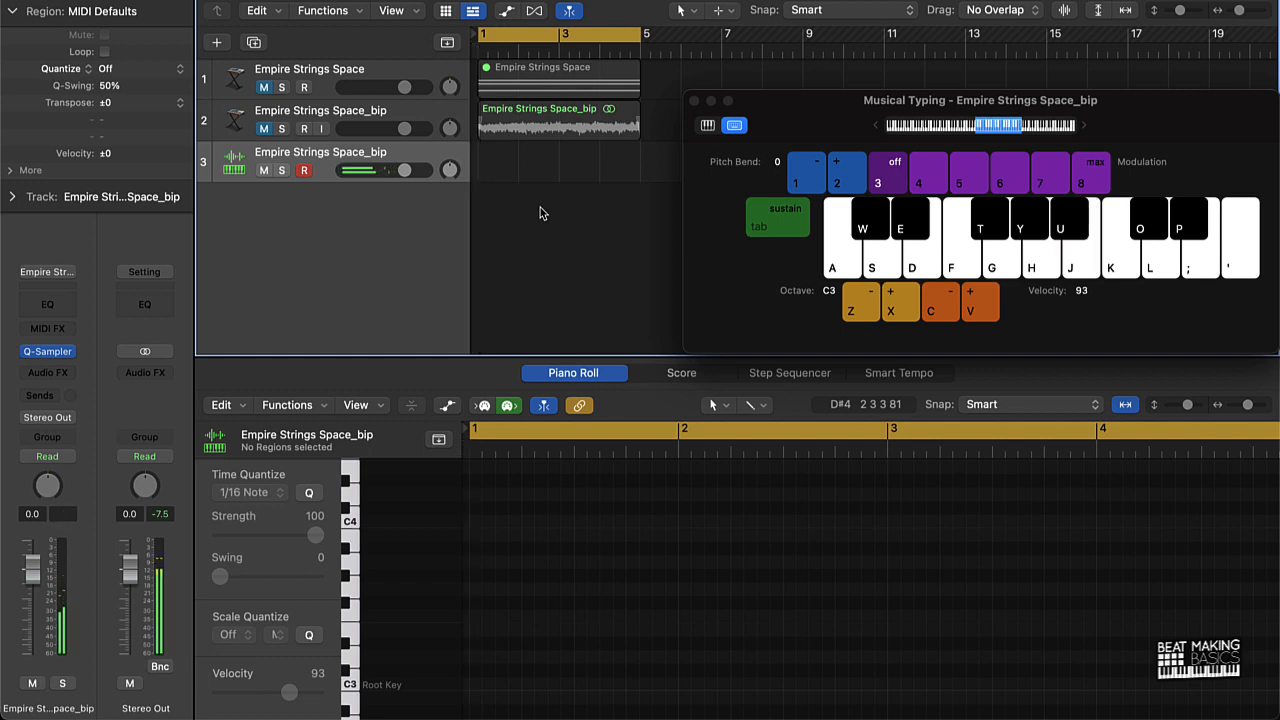
{"action": "key", "text": "j"}
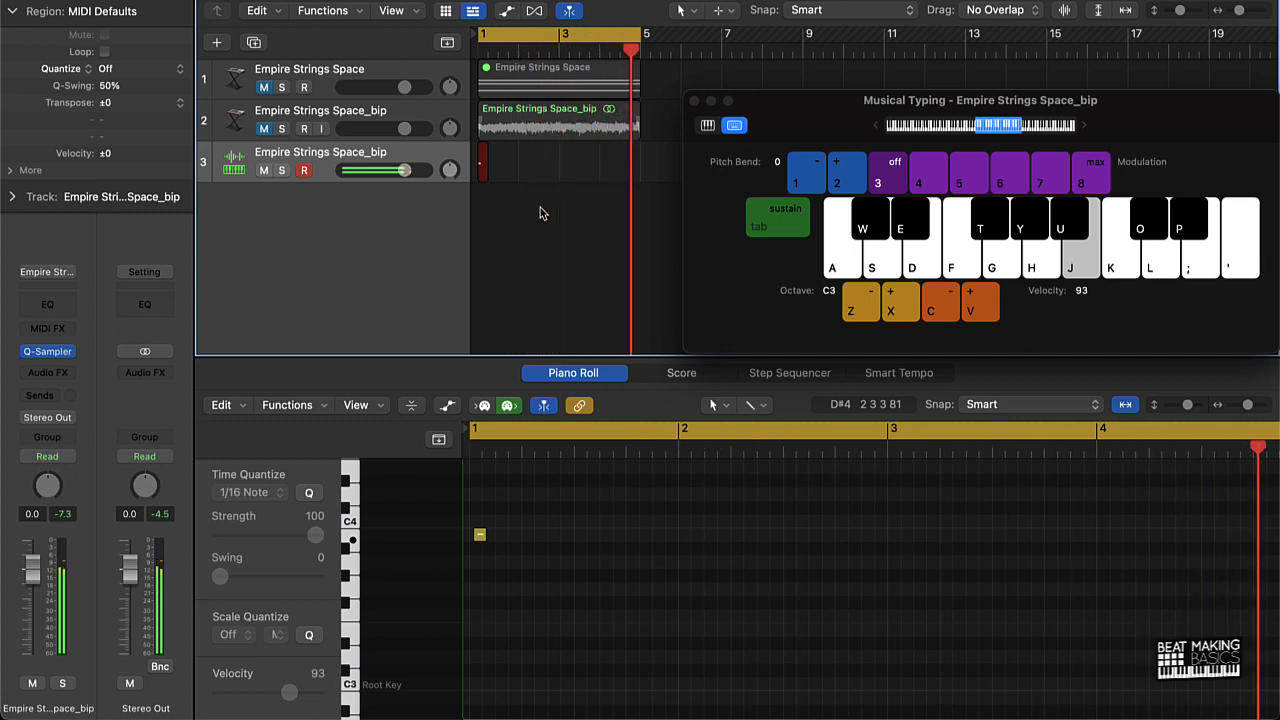
{"action": "key", "text": "space"}
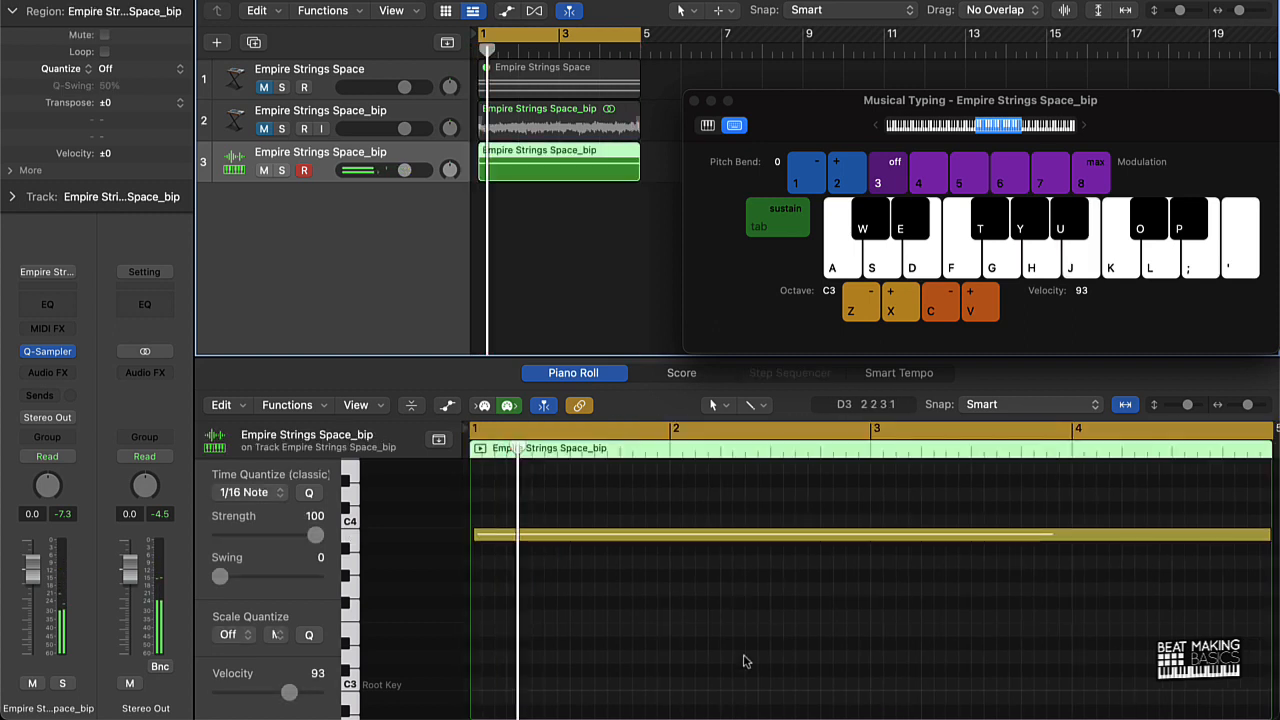
Align the recorded sampler note to the start of bar 1 in the Piano Roll and deselect it
{"action": "left_click", "coordinate": [746, 650]}
{"action": "key", "text": "super+a"}
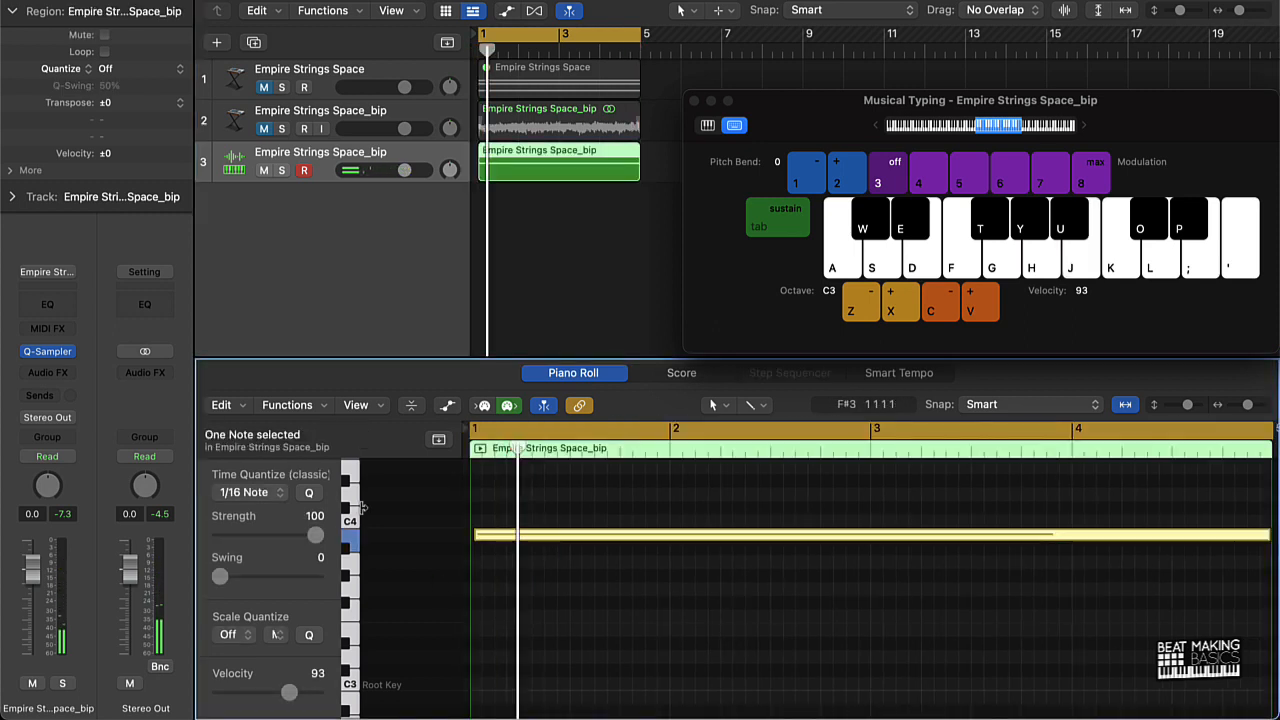
{"action": "left_click", "coordinate": [707, 597]}
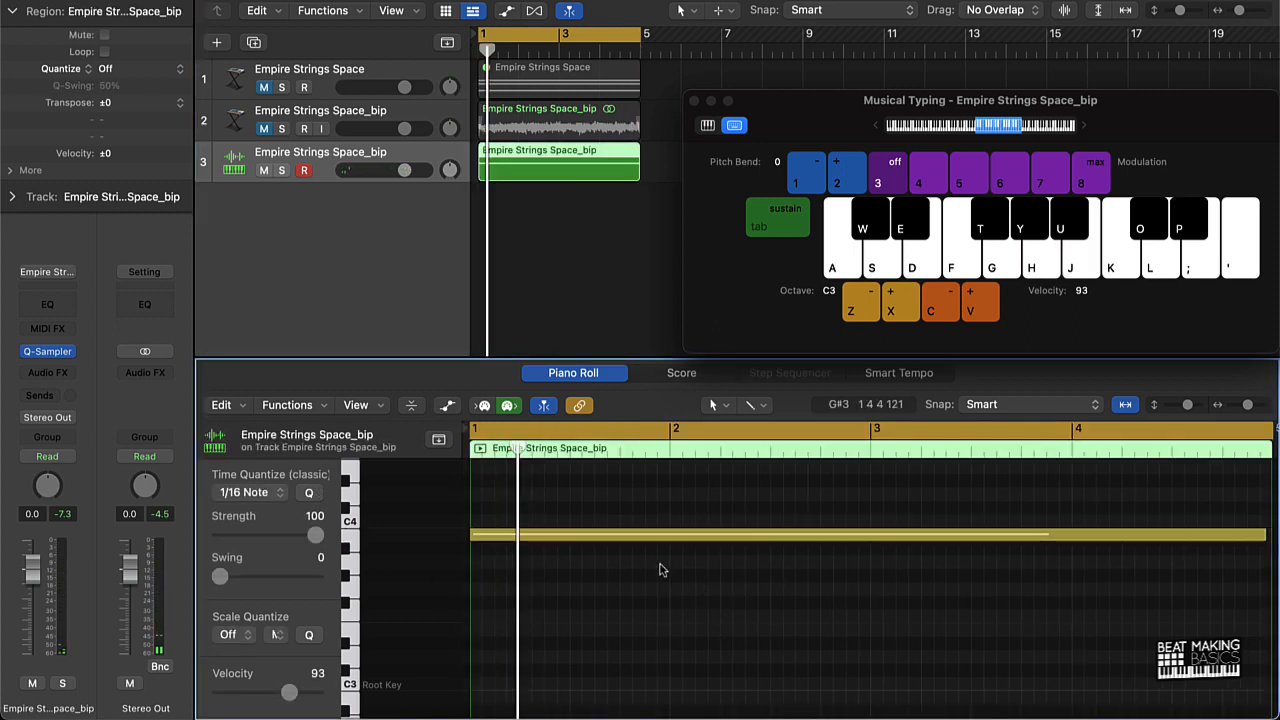
Create one new software instrument track with a stereo Quick Sampler as its instrument
{"action": "left_click", "coordinate": [222, 43]}
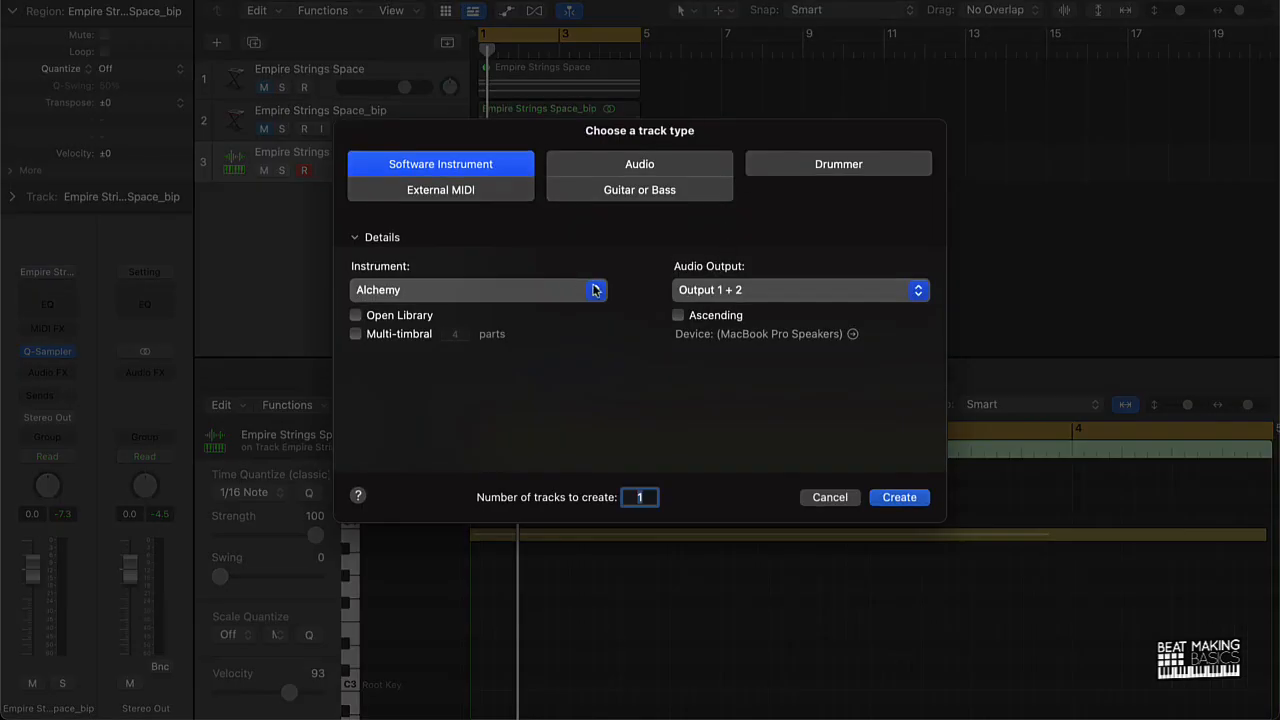
{"action": "left_click", "coordinate": [595, 290]}
{"action": "mouse_move", "coordinate": [473, 354]}
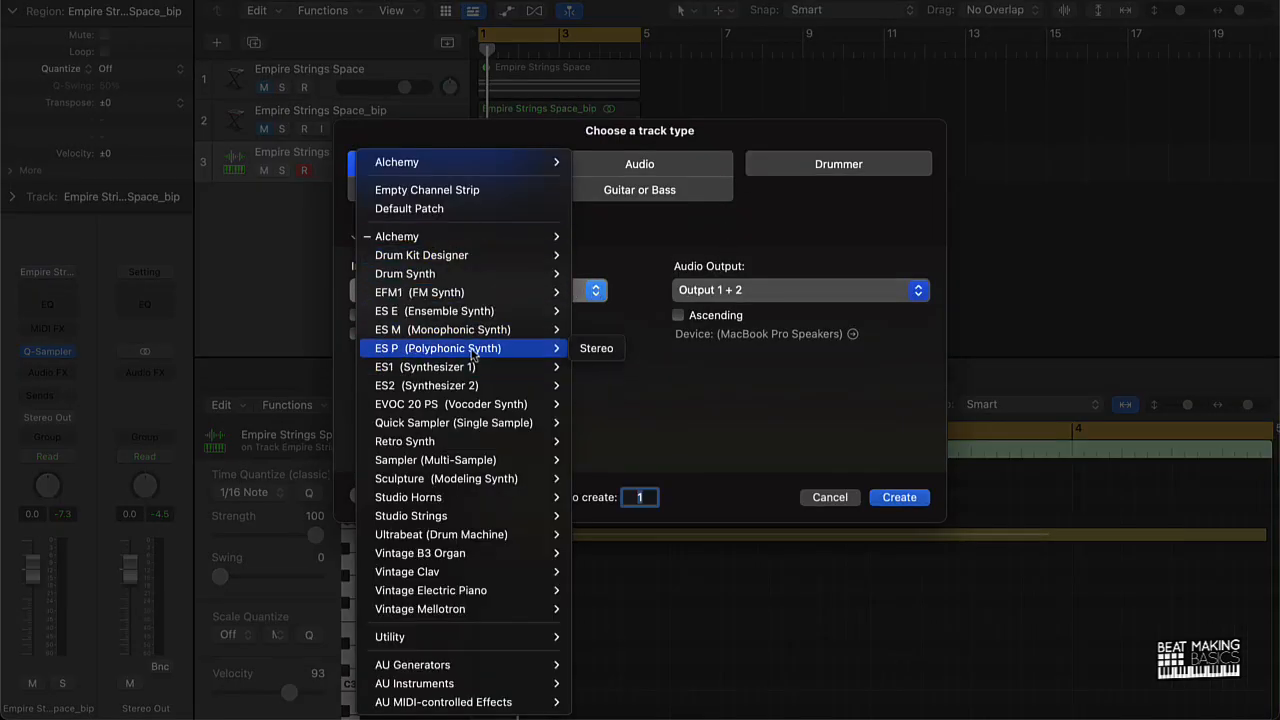
{"action": "mouse_move", "coordinate": [505, 425]}
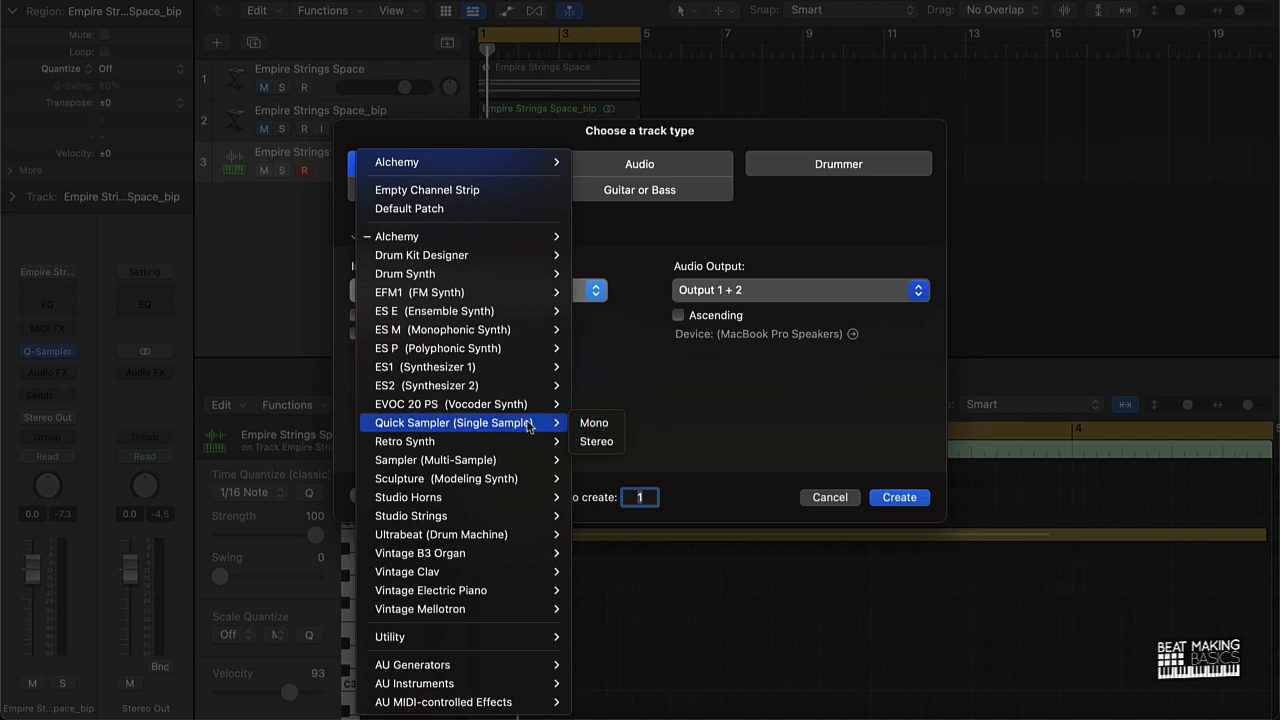
{"action": "left_click", "coordinate": [598, 441]}
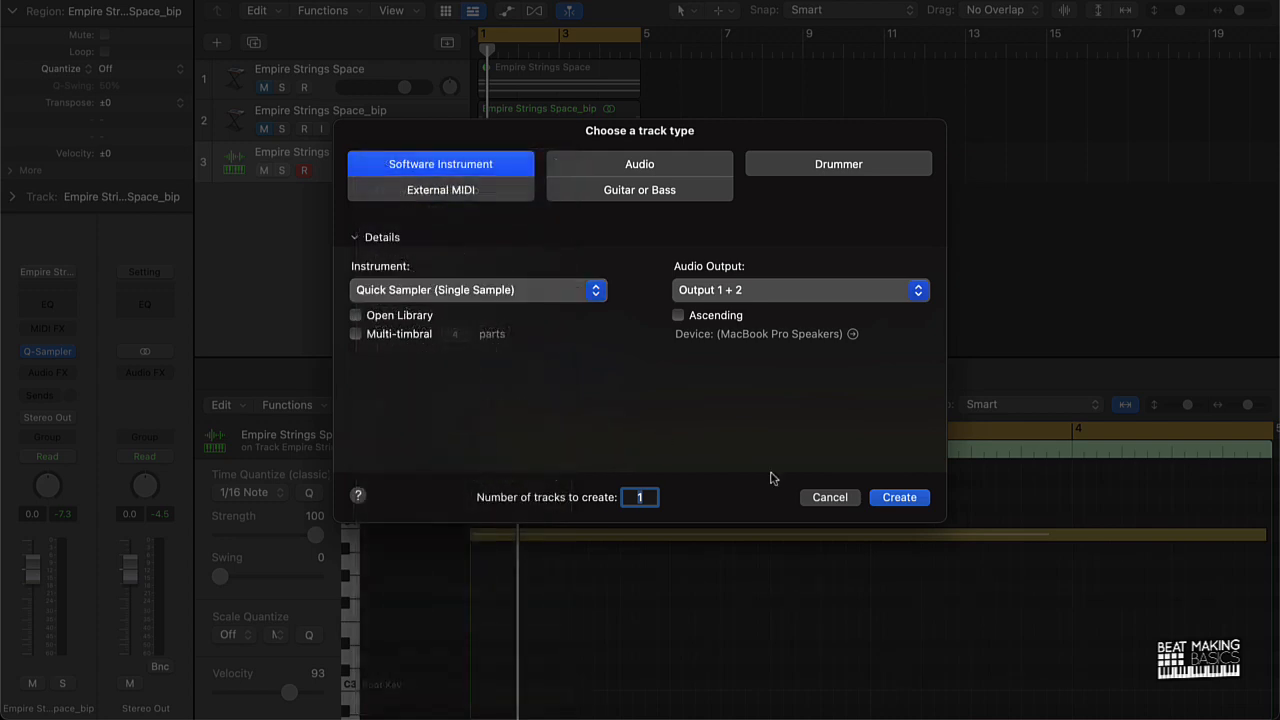
{"action": "left_click", "coordinate": [897, 497]}
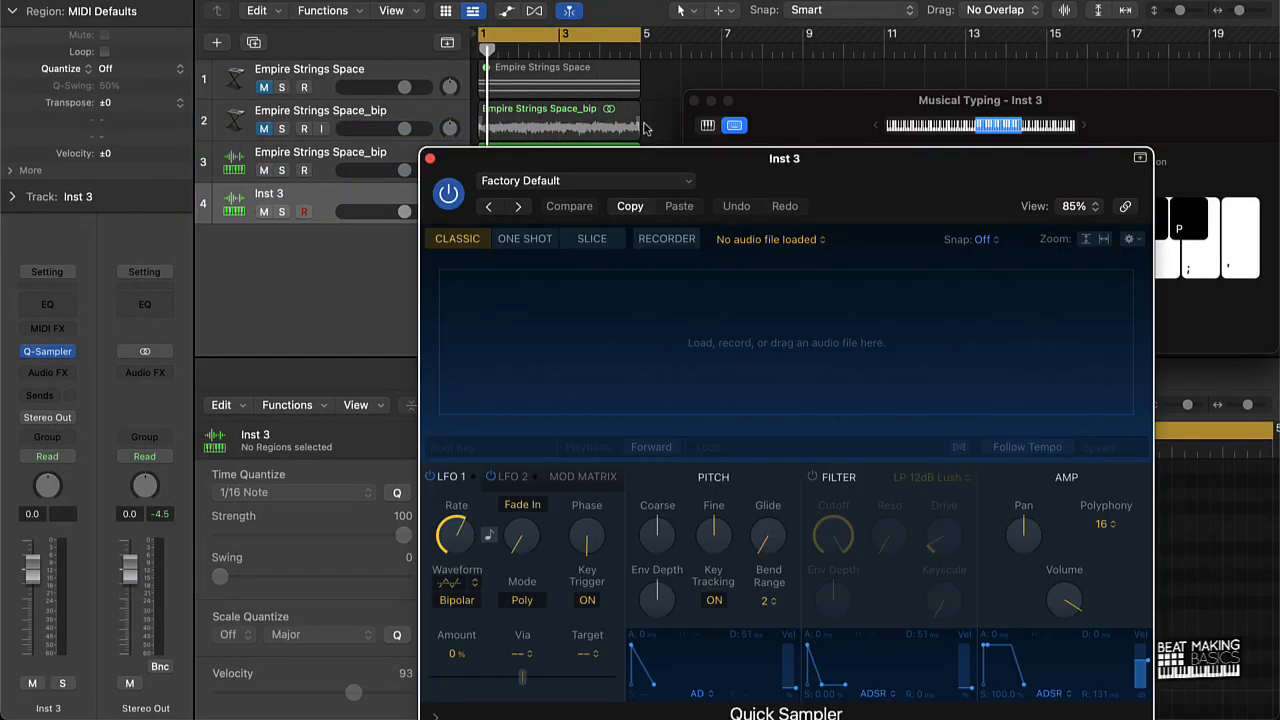
Load the 808 01 preset in the new Quick Sampler, close its window, and audition a note
{"action": "left_click_drag", "start_coordinate": [508, 178], "coordinate": [220, 75]}
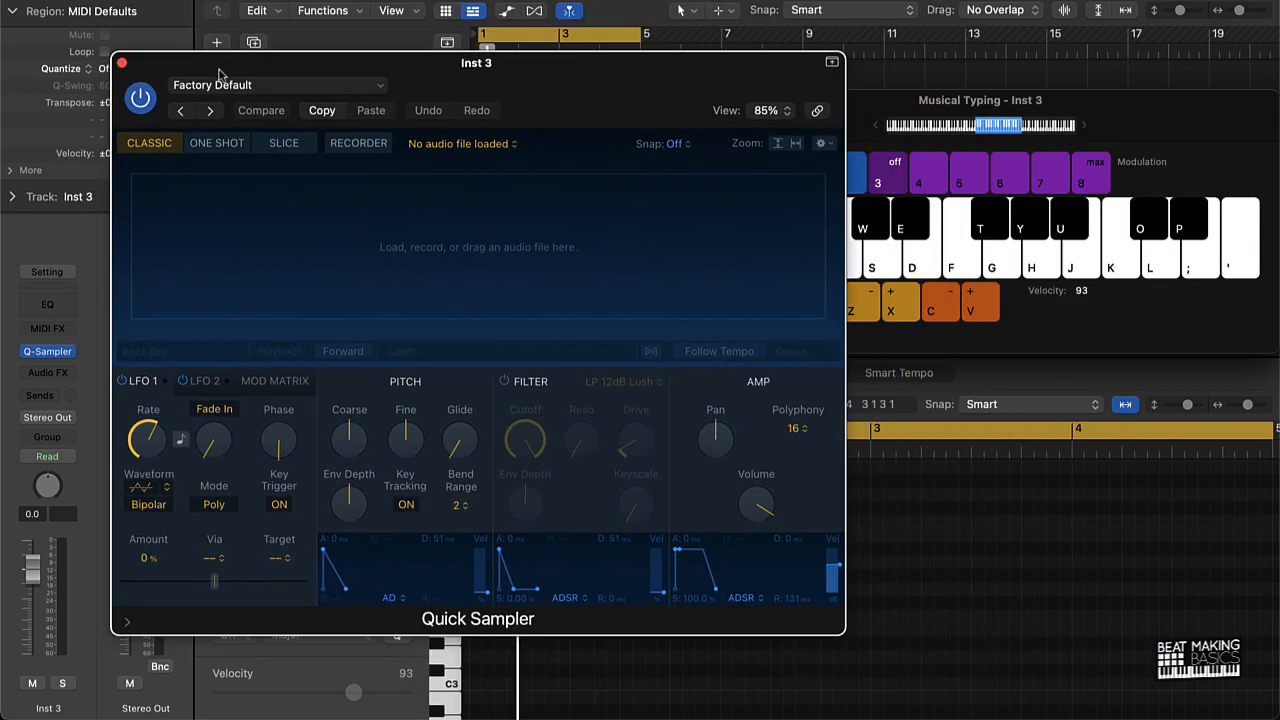
{"action": "left_click", "coordinate": [277, 90]}
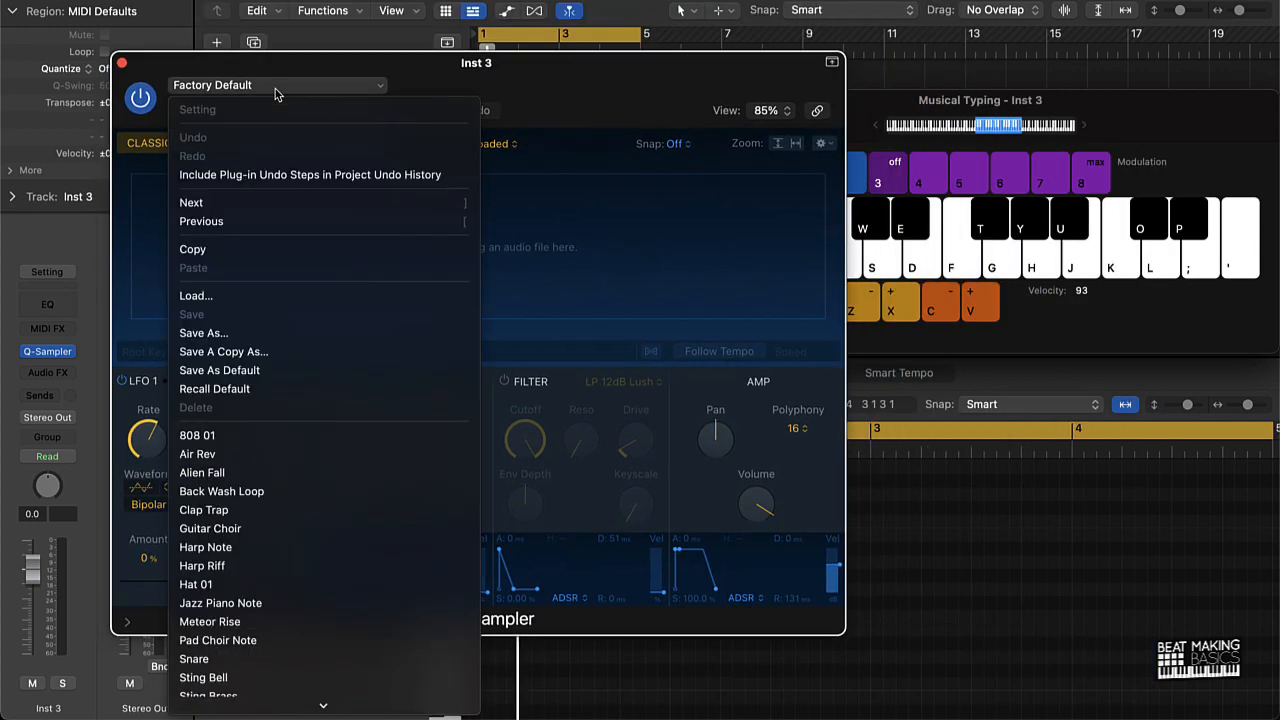
{"action": "left_click", "coordinate": [259, 435]}
{"action": "left_click", "coordinate": [122, 65]}
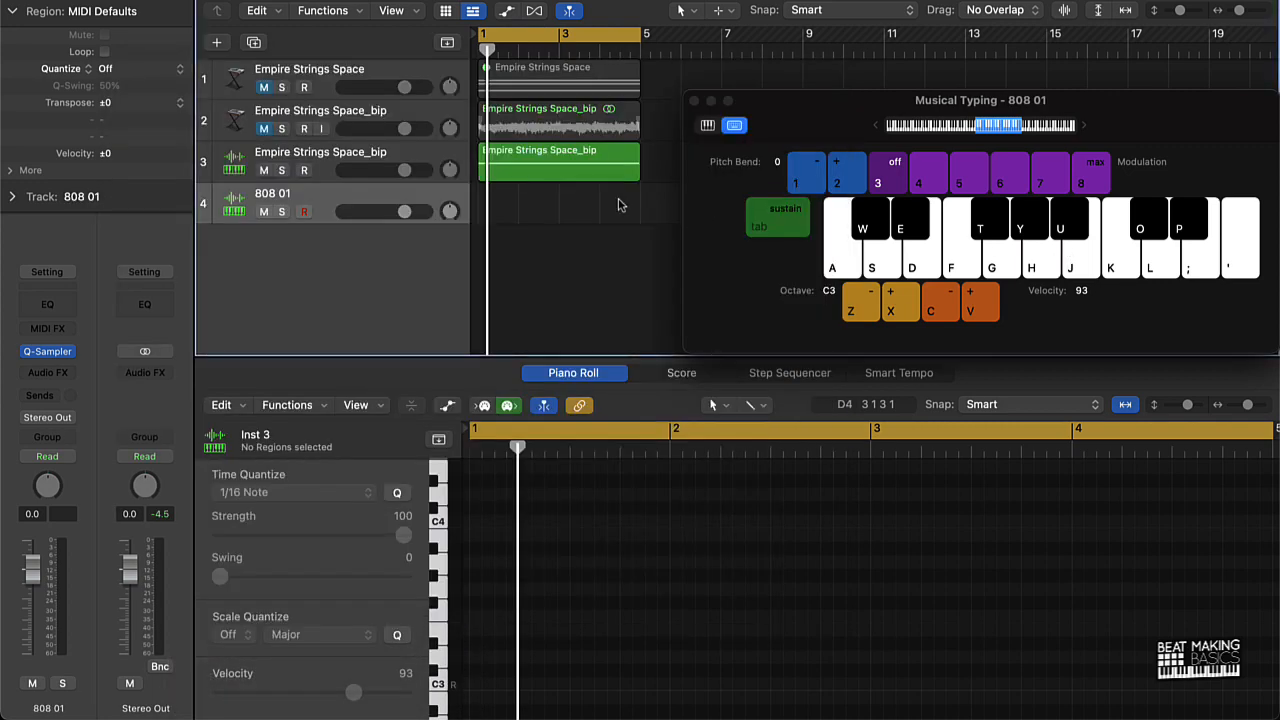
{"action": "key", "text": "k"}
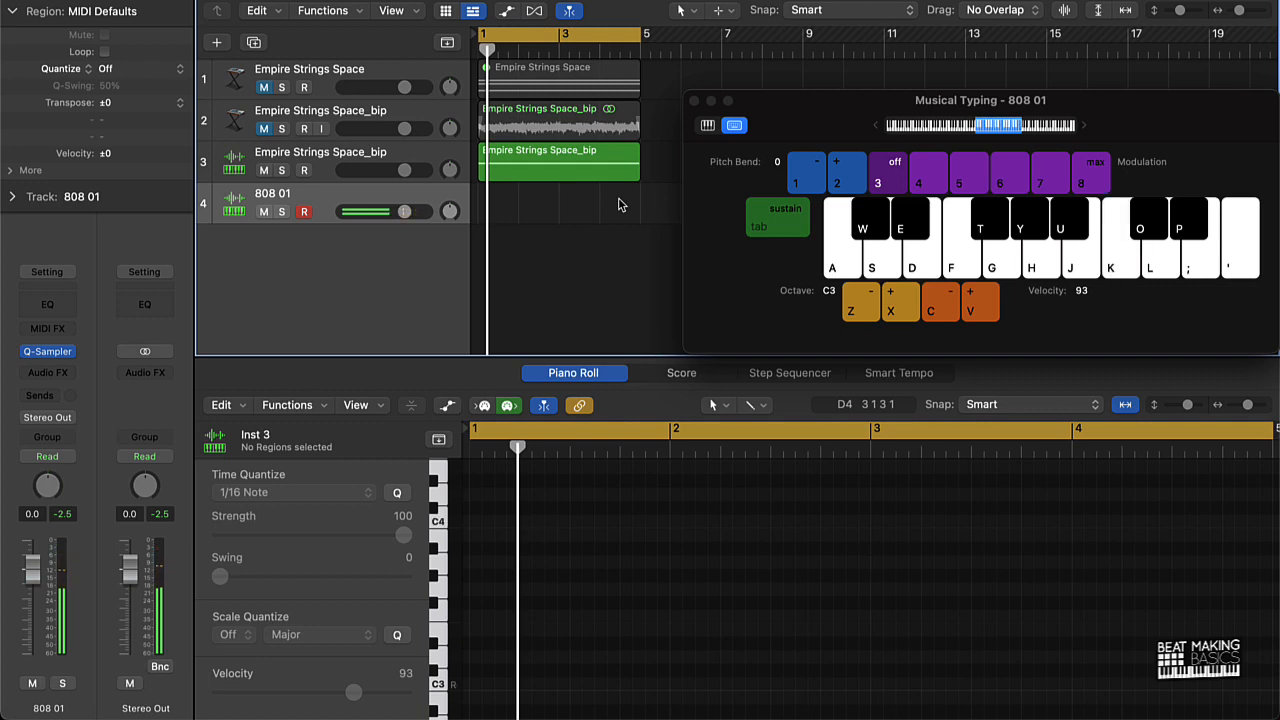
Play the loop and audition 808 notes against it with Musical Typing, trying different octaves down to C2
{"action": "key", "text": "j"}
{"action": "key", "text": "x"}
{"action": "key", "text": "j"}
{"action": "key", "text": "j"}
{"action": "key", "text": "j"}
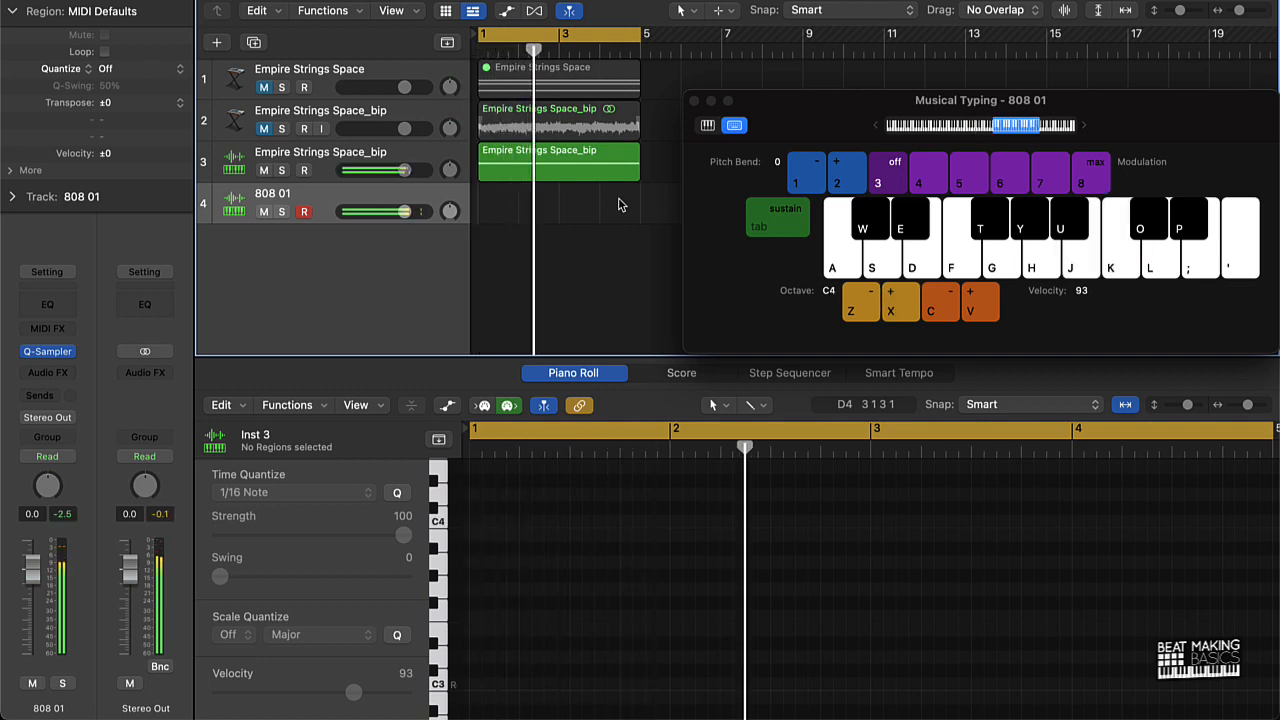
{"action": "key", "text": "i"}
{"action": "key", "text": "k"}
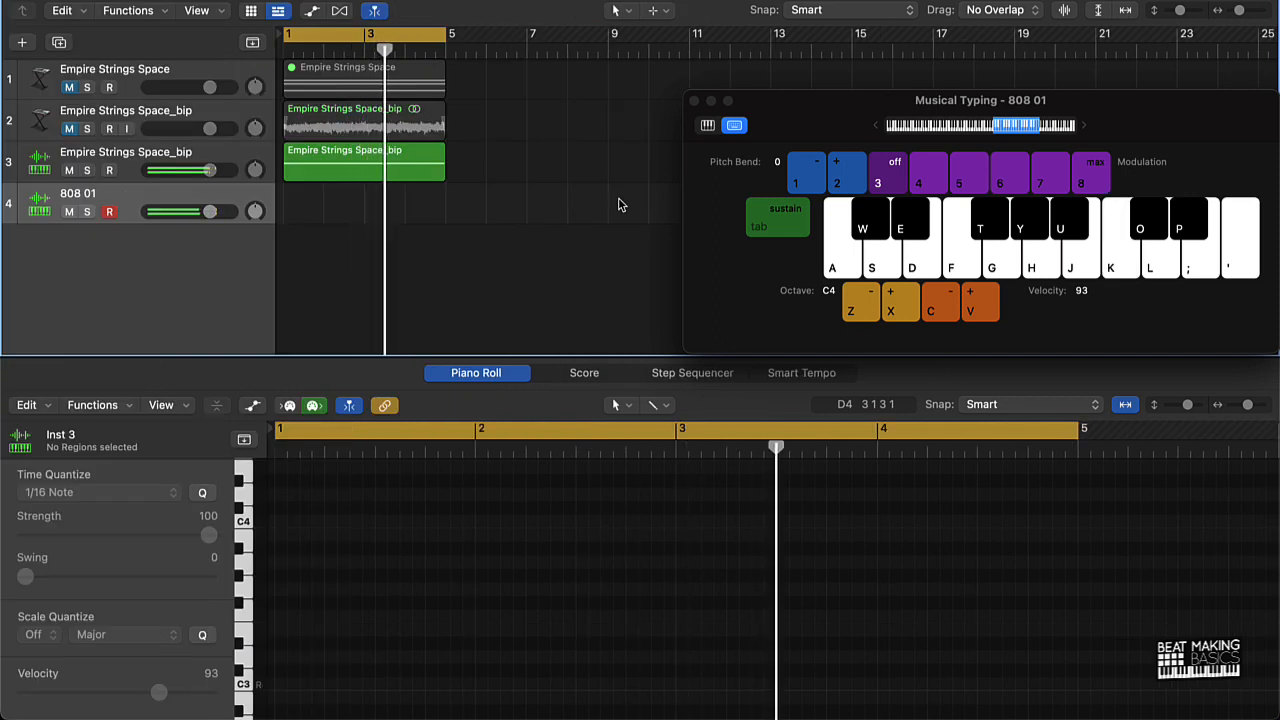
{"action": "key", "text": "Return"}
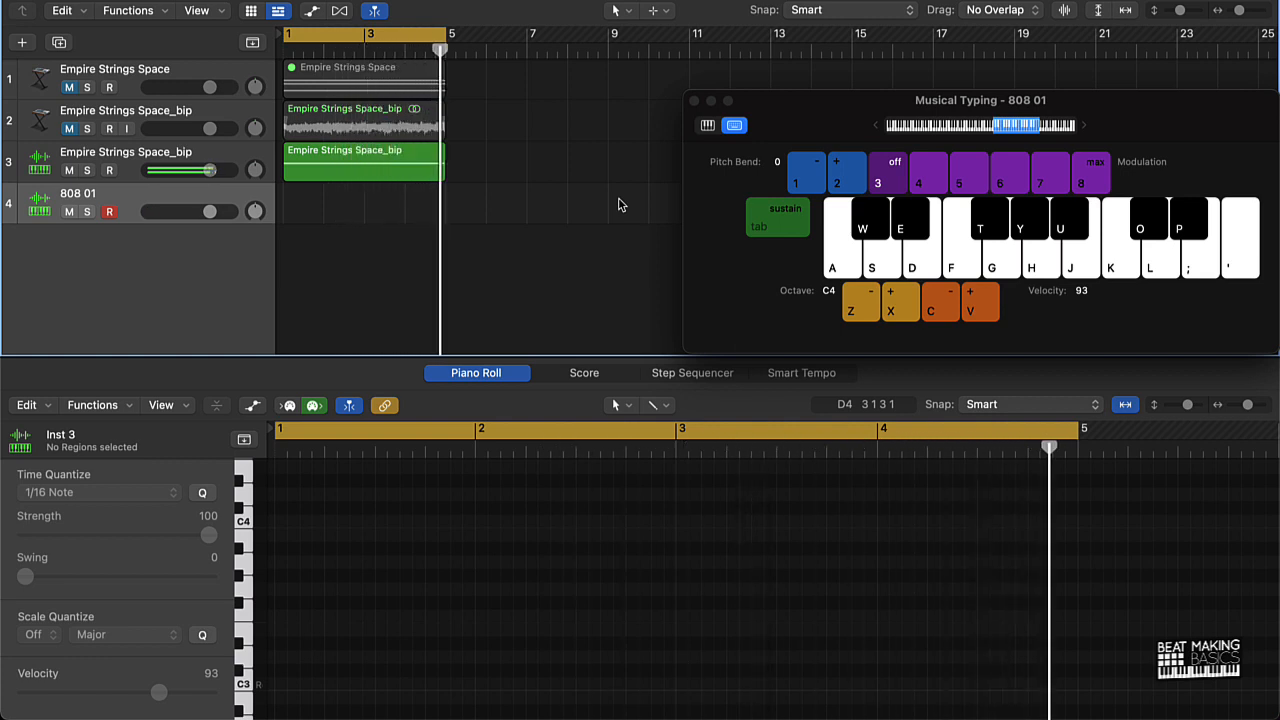
{"action": "key", "text": "k"}
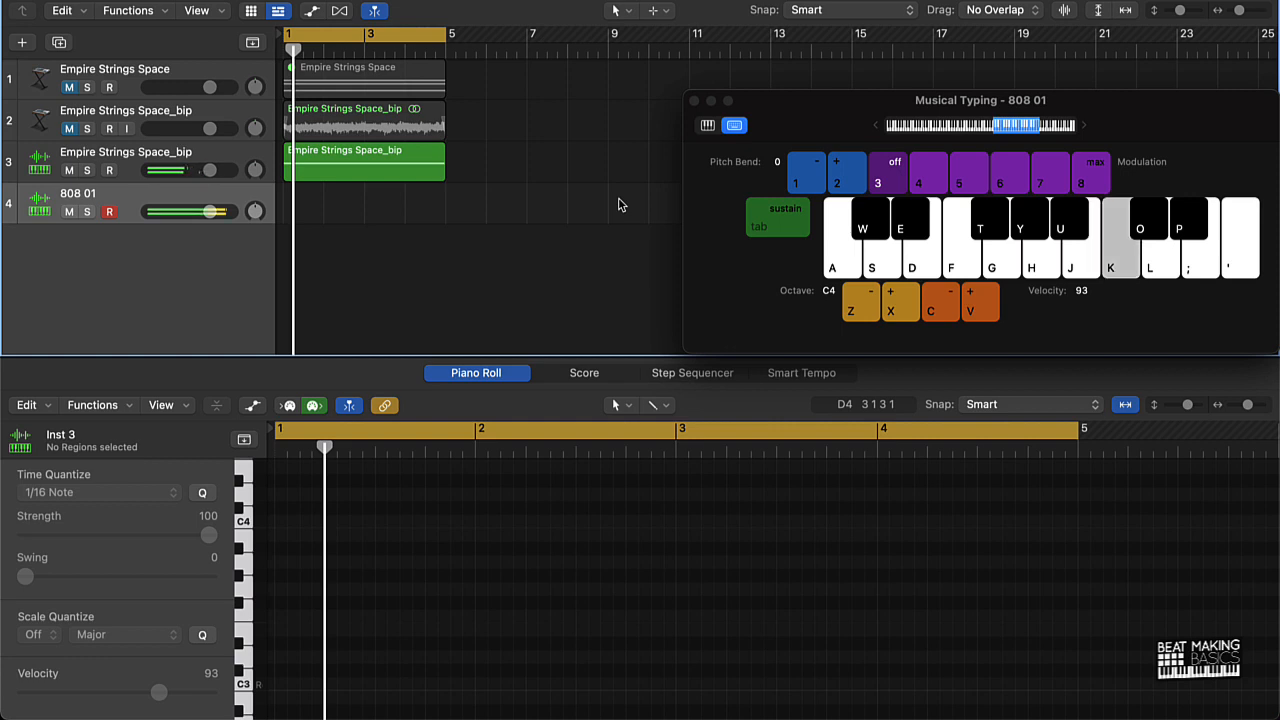
{"action": "key", "text": "i"}
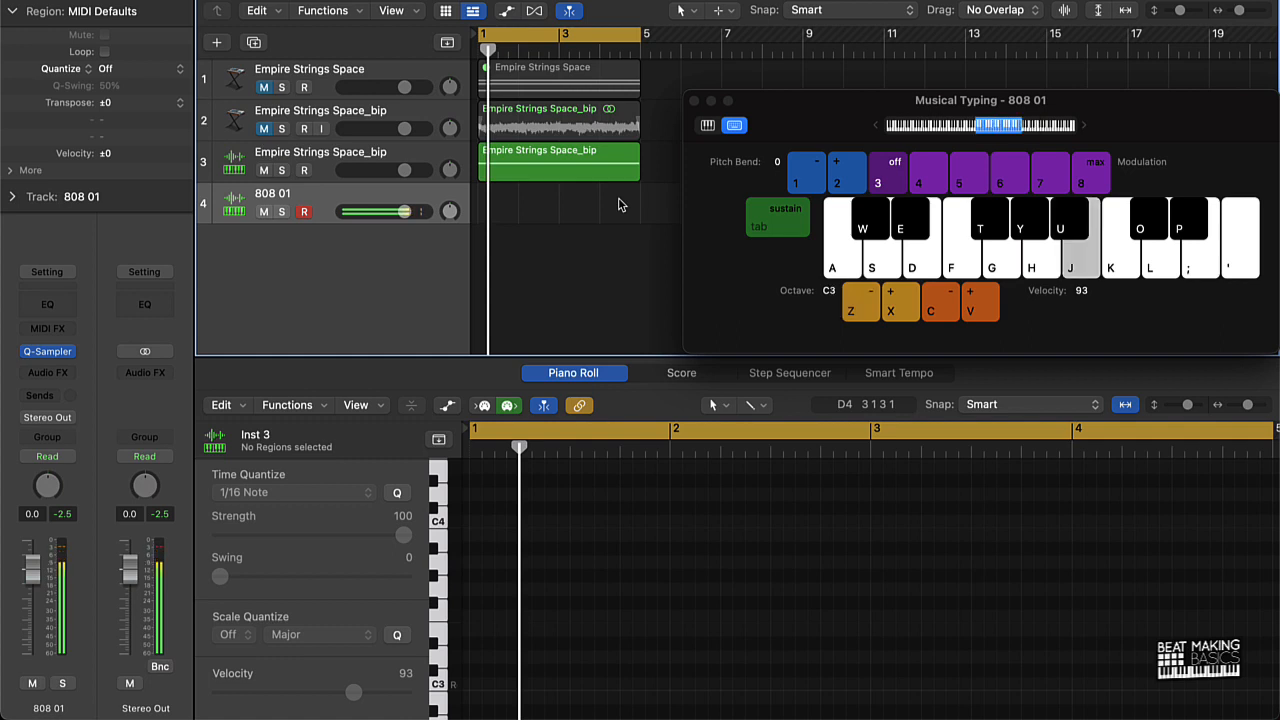
{"action": "key", "text": "space"}
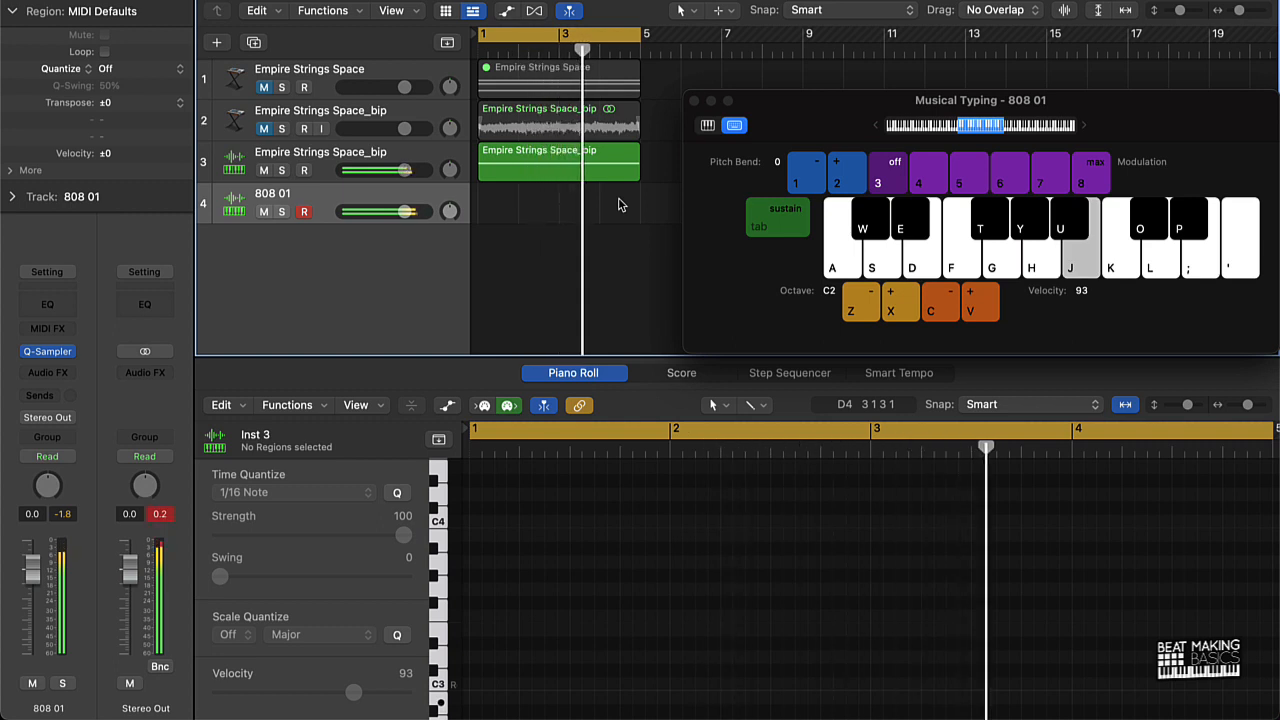
{"action": "key", "text": "j"}
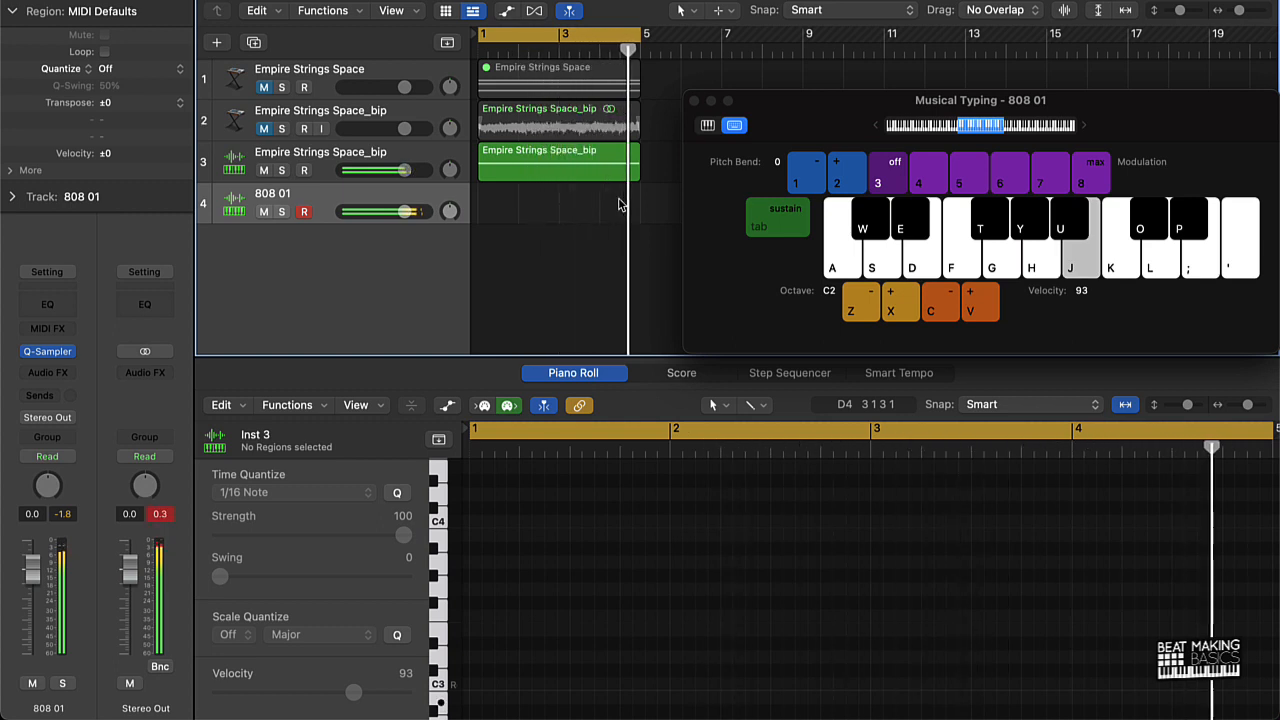
{"action": "key", "text": "space"}
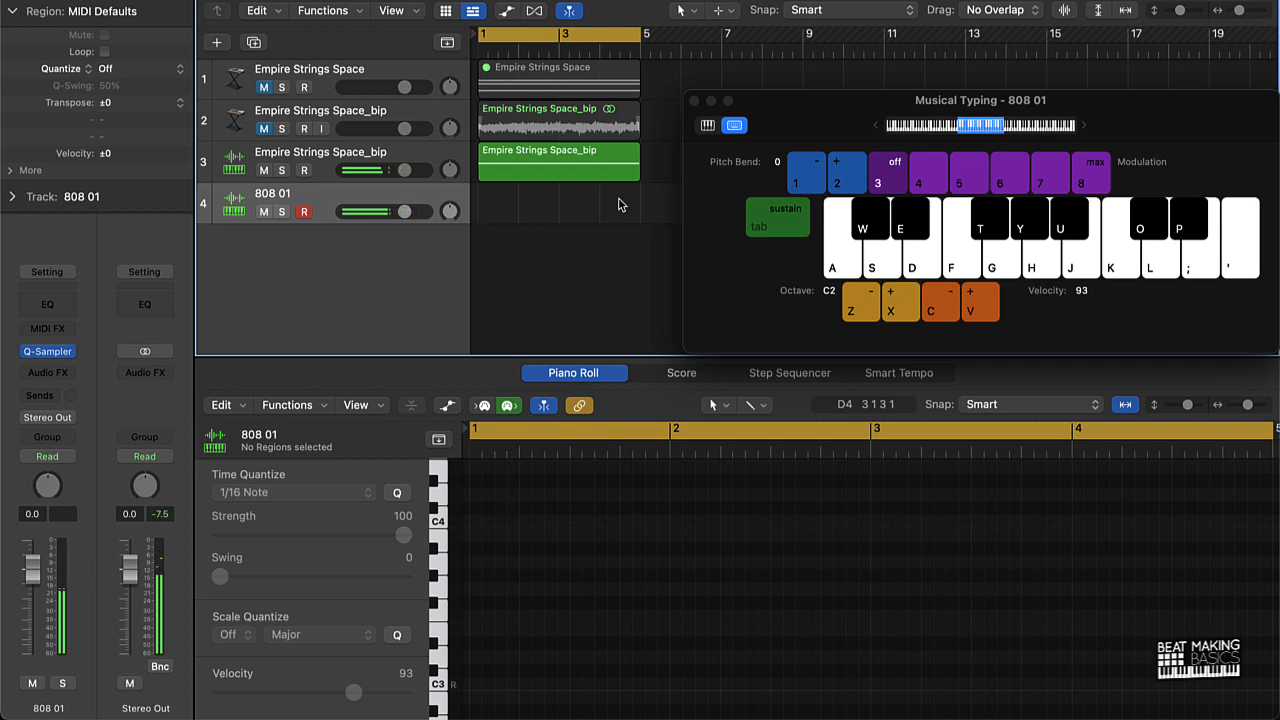
Record a repeating B2 pattern on the 808 01 track from bar 1 through the end of bar 4
{"action": "key", "text": "r"}
{"action": "key", "text": "j"}
{"action": "key", "text": "j"}
{"action": "key", "text": "j"}
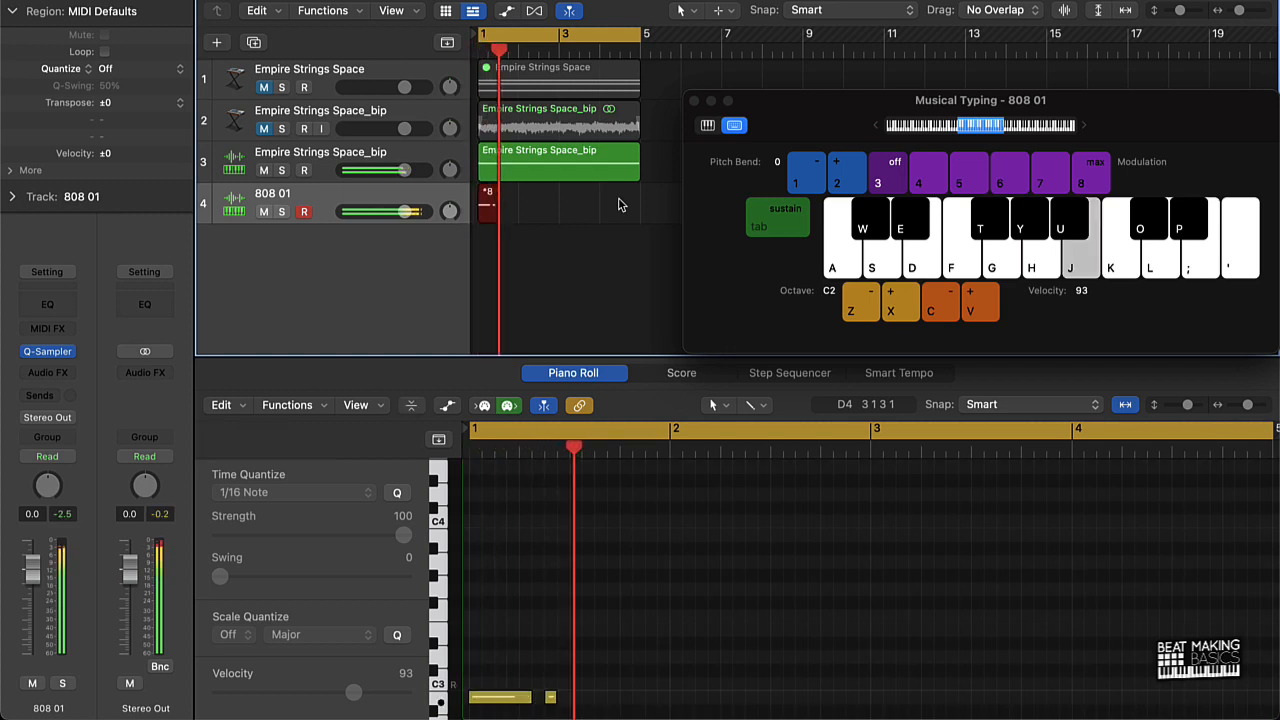
{"action": "key", "text": "j"}
{"action": "key", "text": "j"}
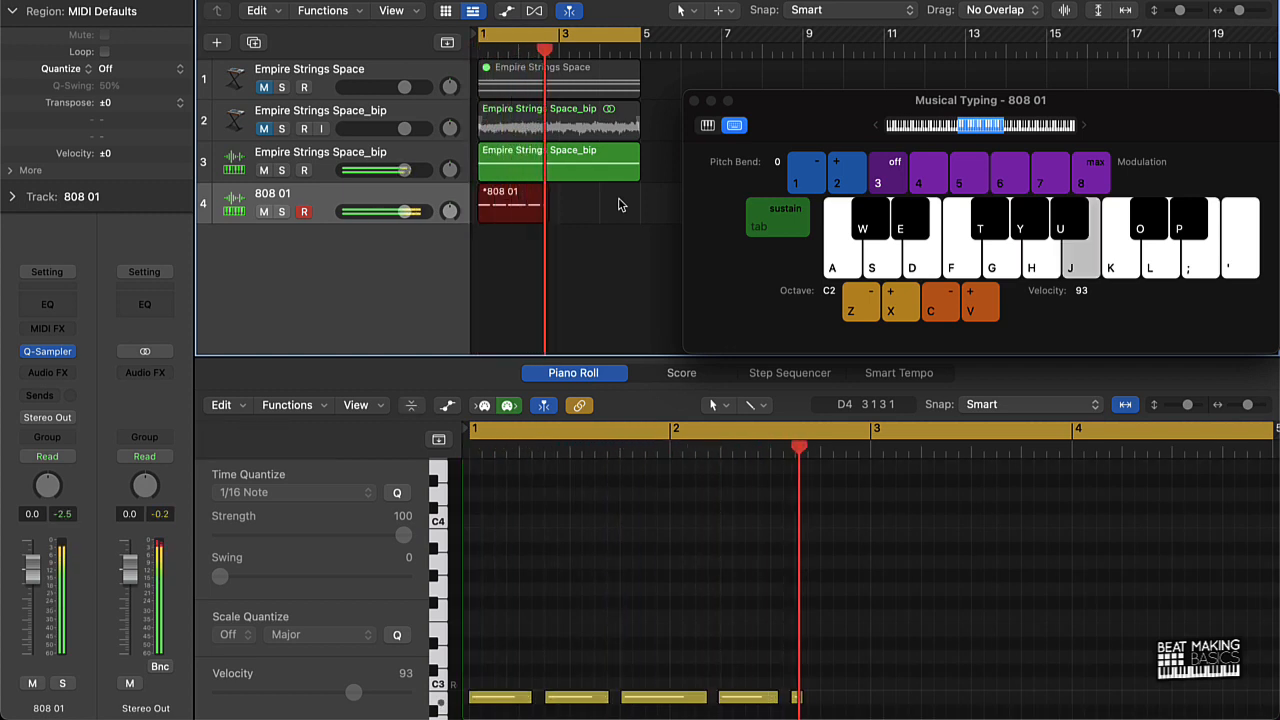
{"action": "key", "text": "j"}
{"action": "key", "text": "j"}
{"action": "key", "text": "j"}
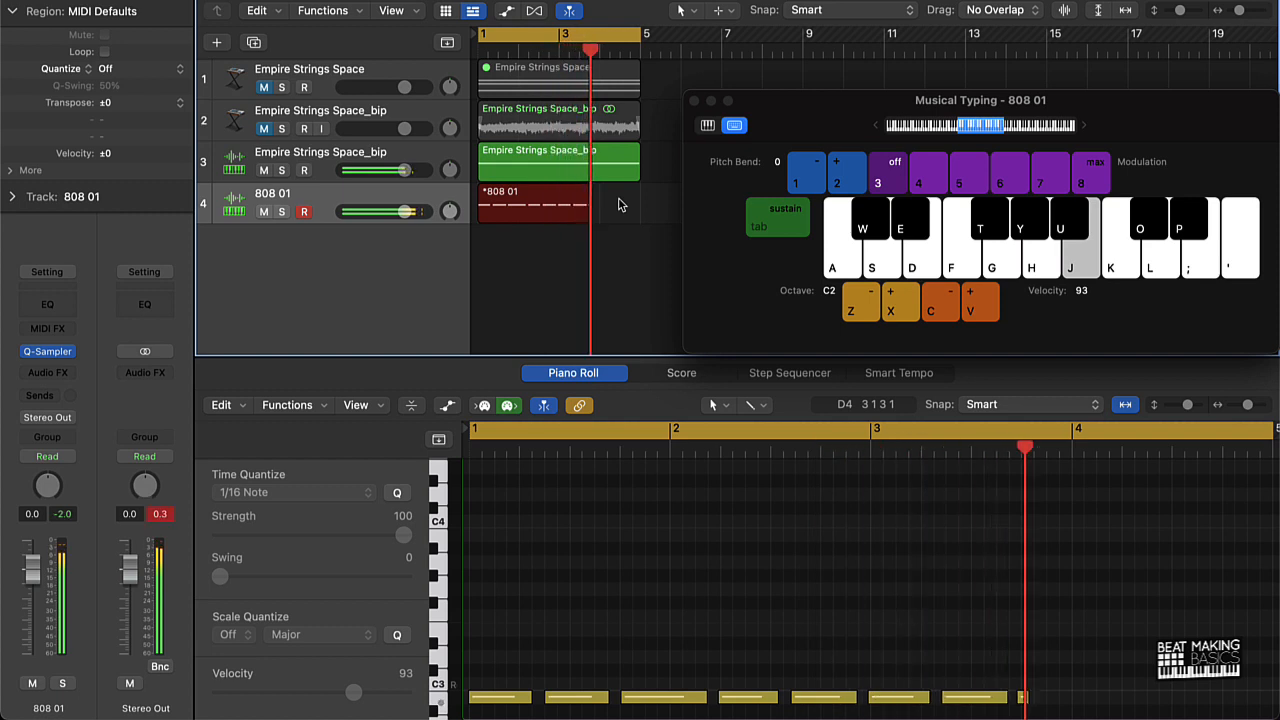
{"action": "key", "text": "j"}
{"action": "key", "text": "j"}
{"action": "key", "text": "j"}
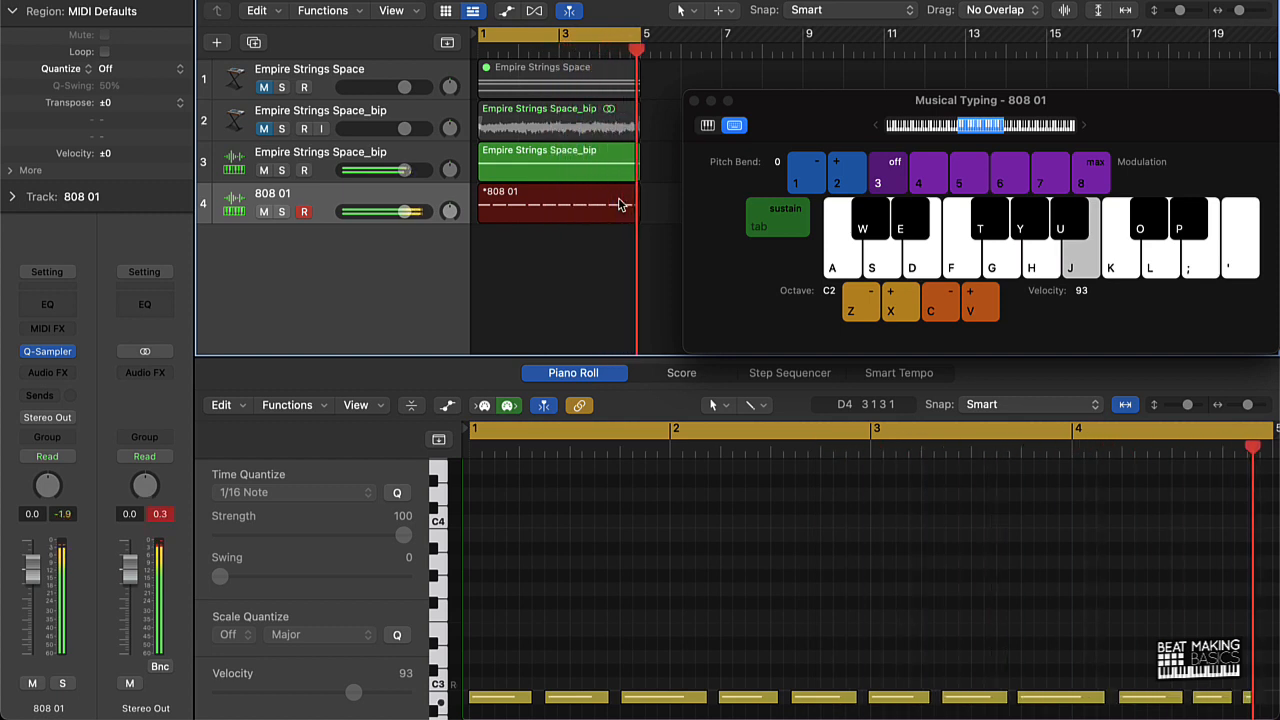
{"action": "key", "text": "space"}
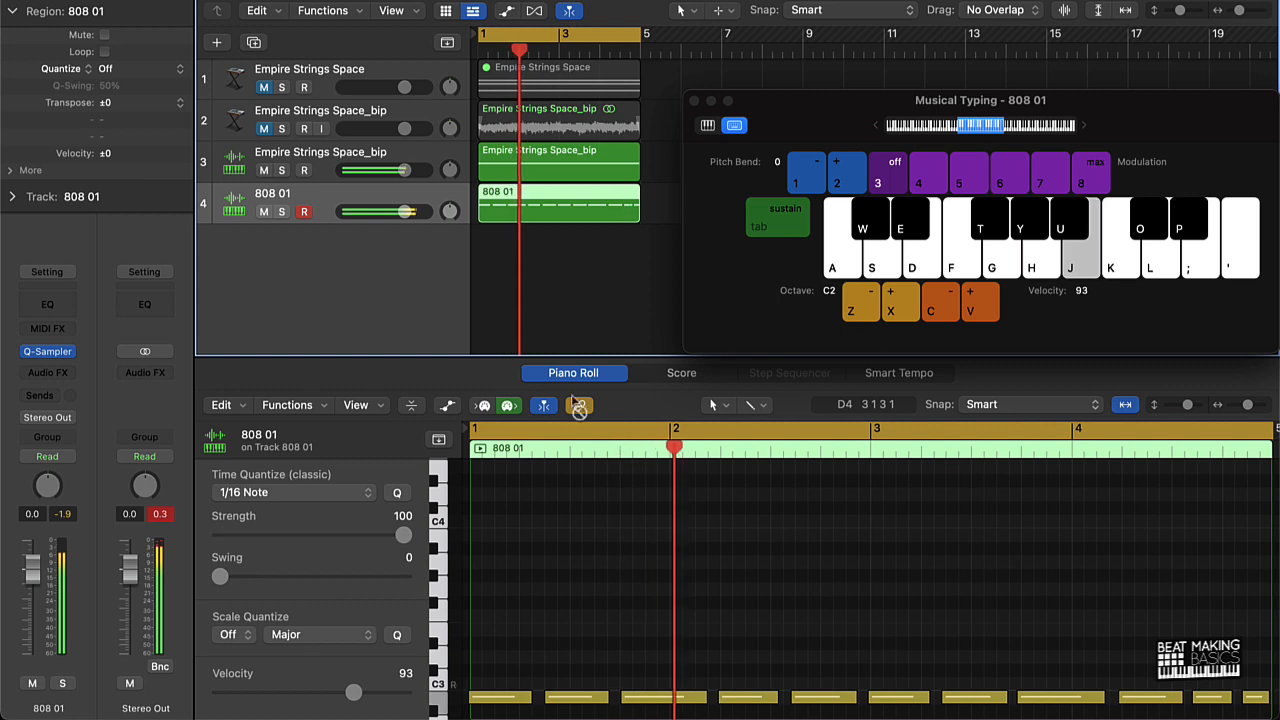
Quantize all the recorded 808 notes to 1/16 and trim their ends to the following notes with Force Legato
{"action": "key", "text": "space"}
{"action": "left_click", "coordinate": [648, 506]}
{"action": "key", "text": "super+a"}
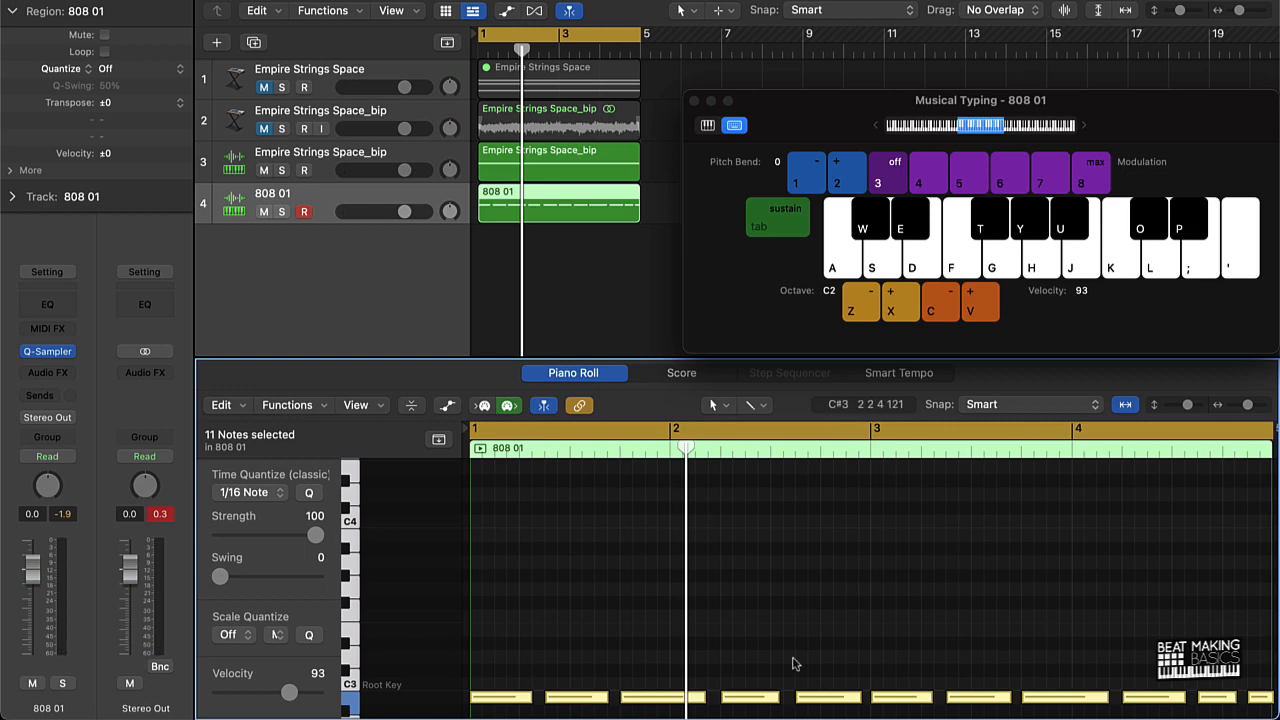
{"action": "scroll", "coordinate": [643, 694], "scroll_direction": "down", "scroll_amount": 2}
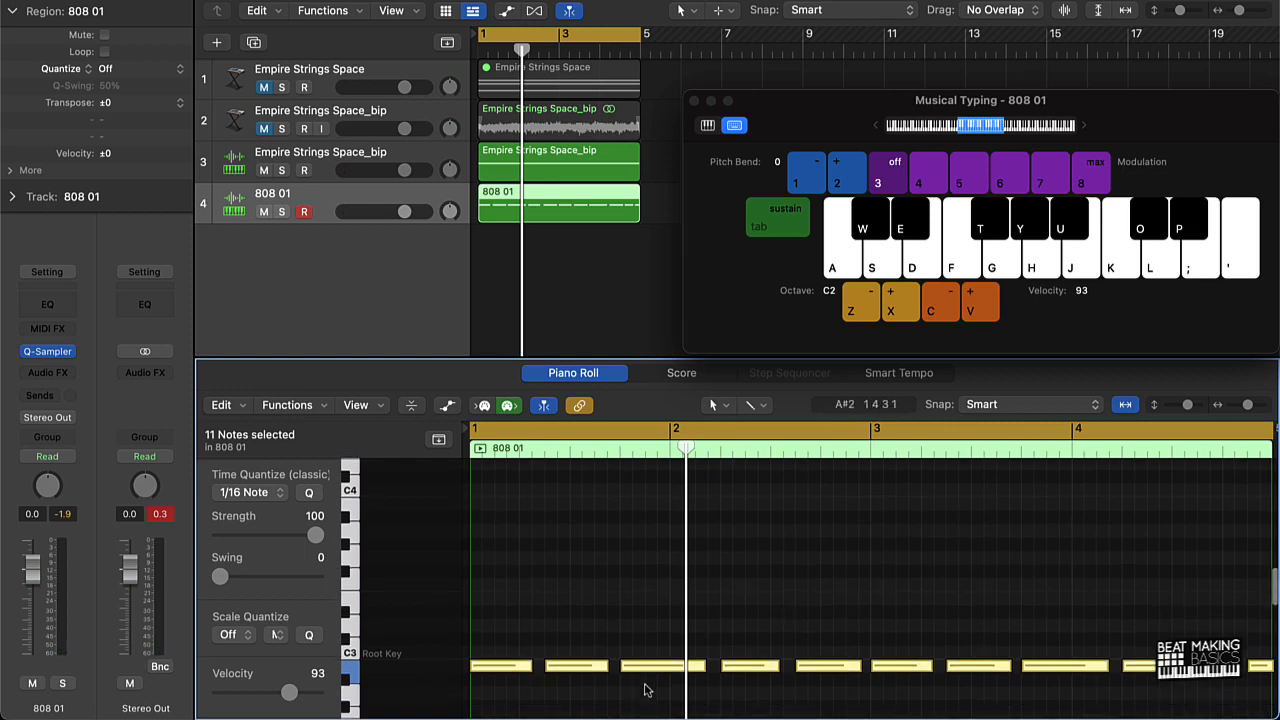
{"action": "right_click", "coordinate": [645, 669]}
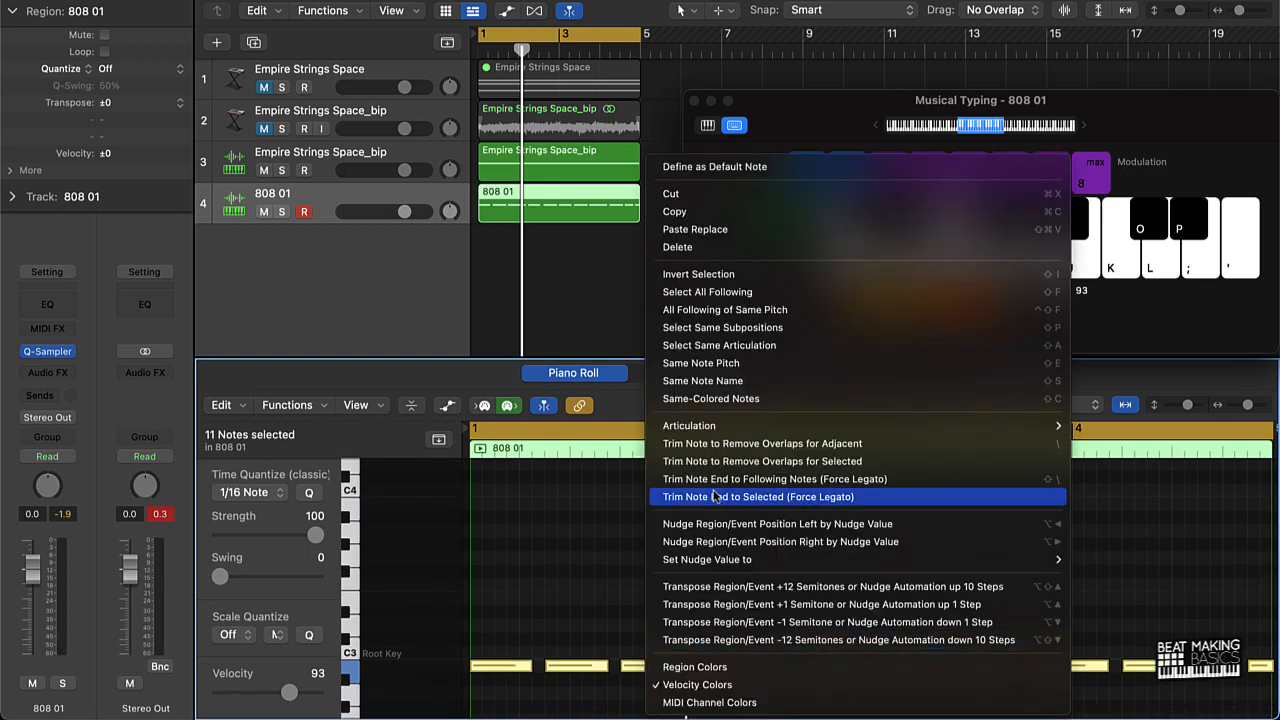
{"action": "left_click", "coordinate": [746, 476]}
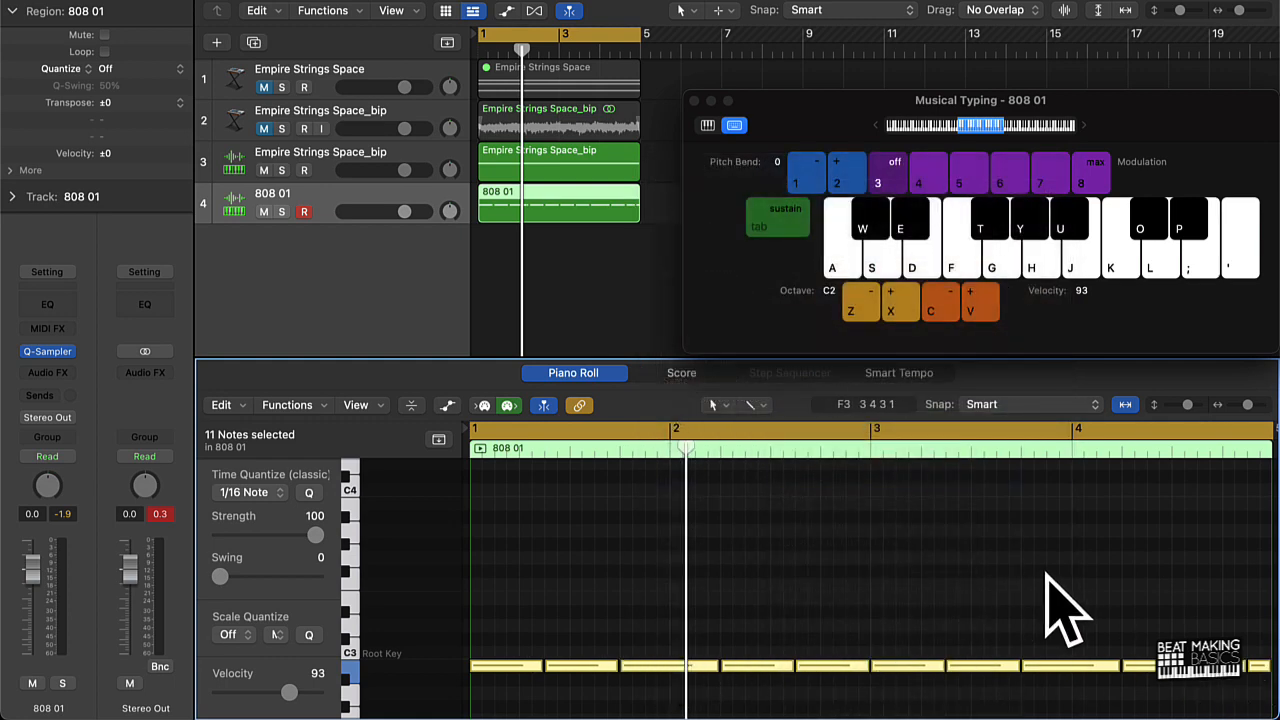
Play back the edited 808 part and rename its track to 808
{"action": "key", "text": "space"}
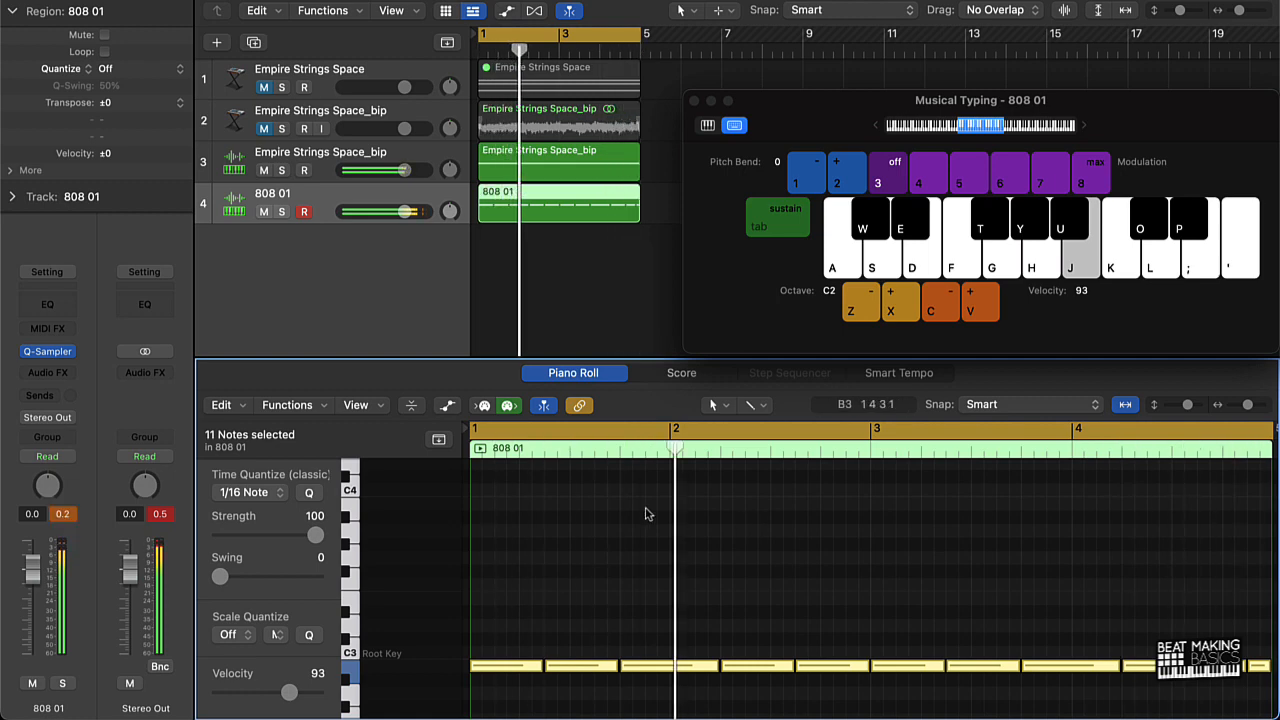
{"action": "left_click", "coordinate": [571, 260]}
{"action": "left_click", "coordinate": [293, 195]}
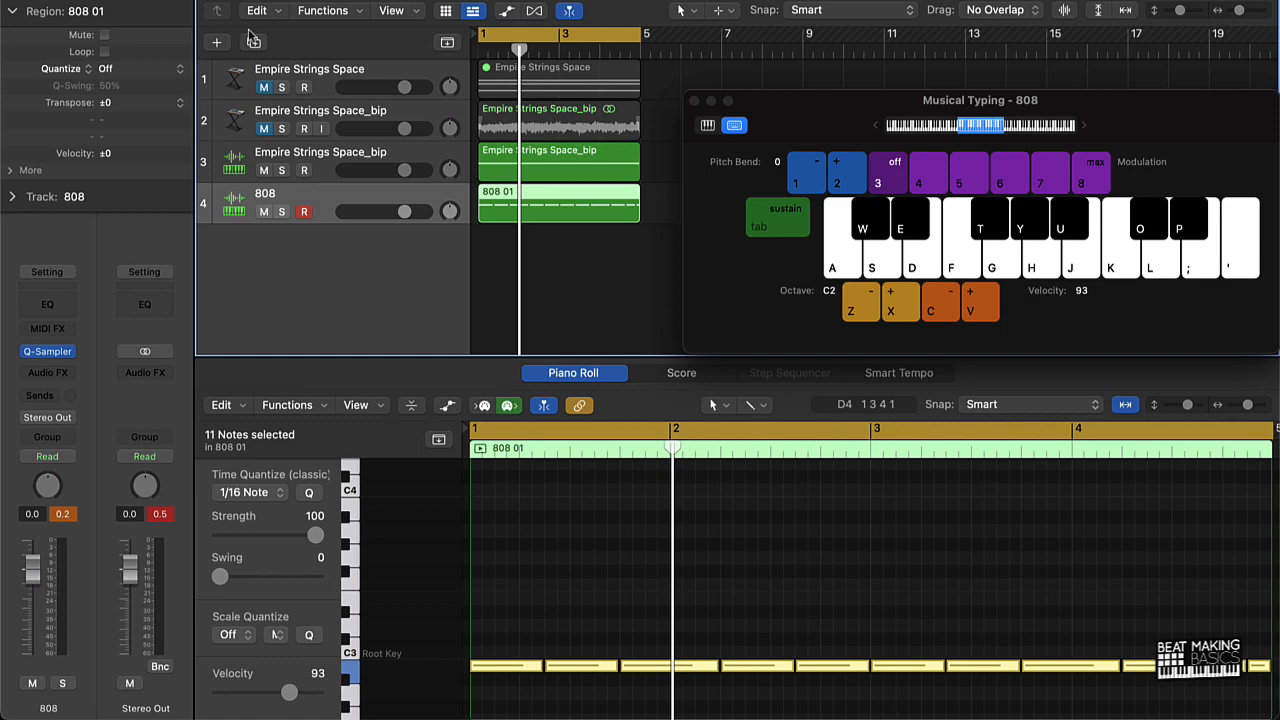
Add a Quick Sampler instrument track, load the Clap Trap preset, and close the plug-in window
{"action": "left_click", "coordinate": [216, 43]}
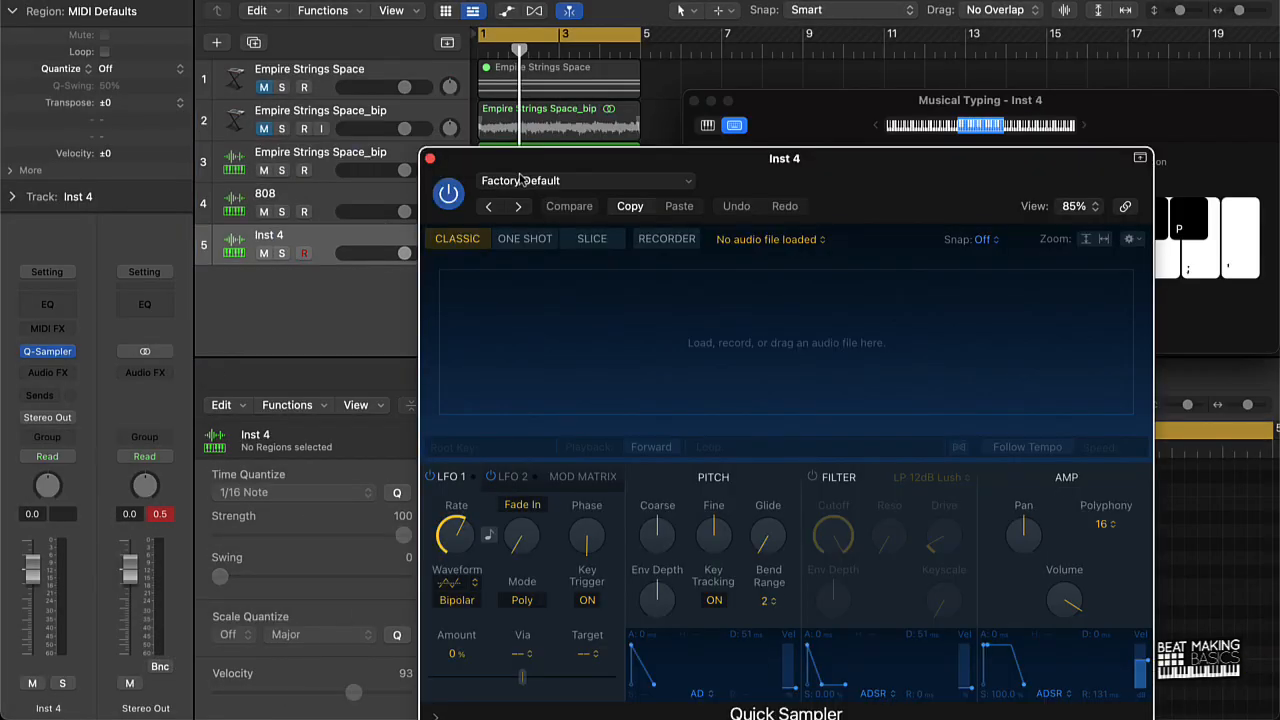
{"action": "left_click", "coordinate": [522, 180]}
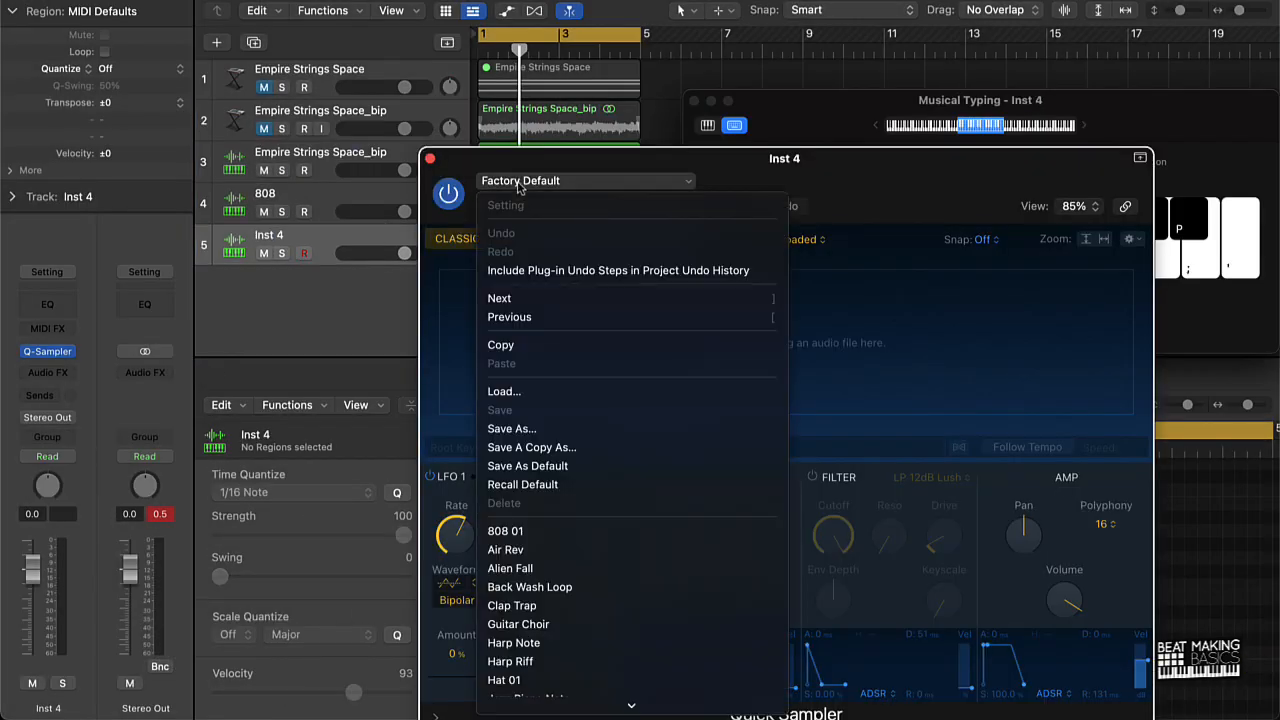
{"action": "scroll", "coordinate": [588, 498], "scroll_direction": "down", "scroll_amount": 5}
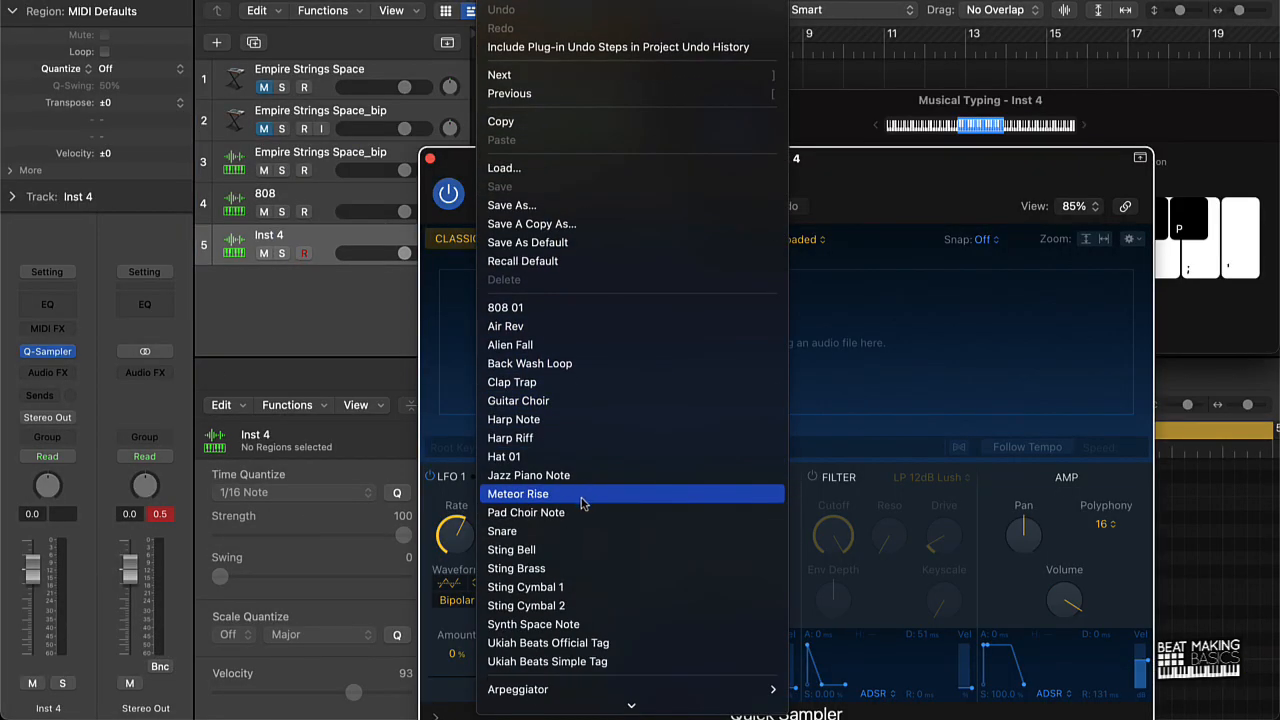
{"action": "scroll", "coordinate": [583, 503], "scroll_direction": "down", "scroll_amount": 3}
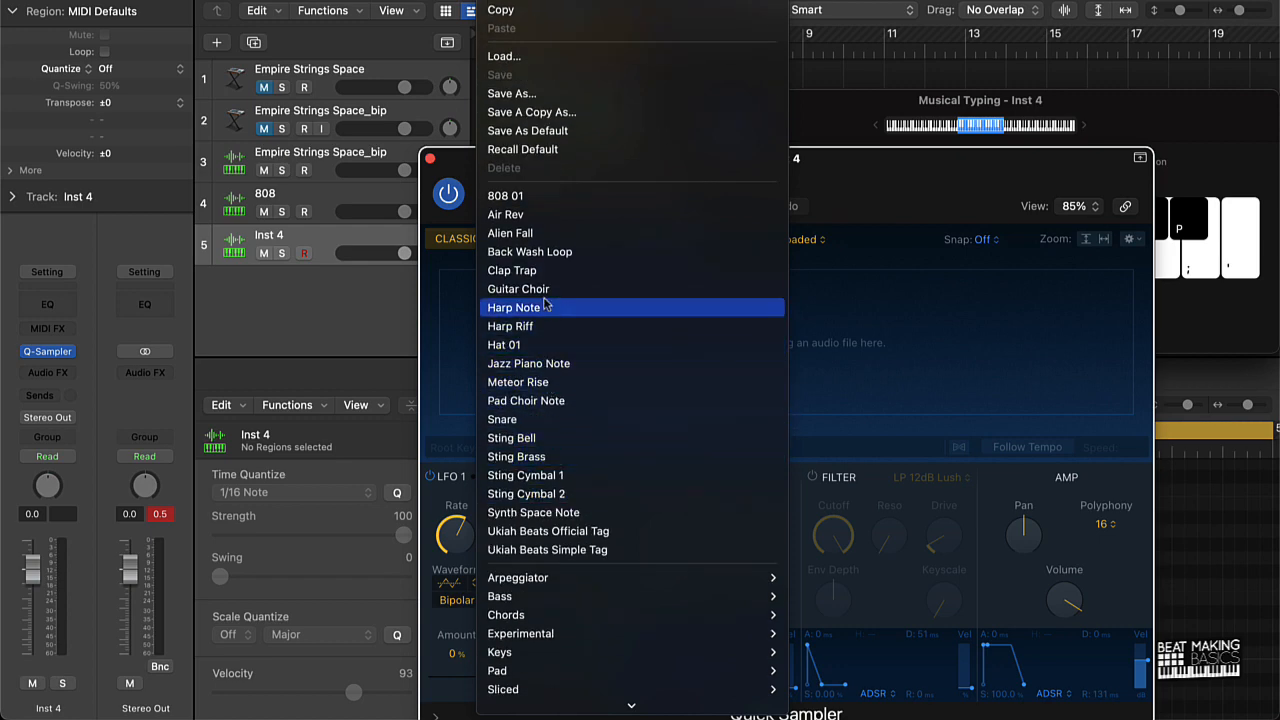
{"action": "left_click", "coordinate": [530, 270]}
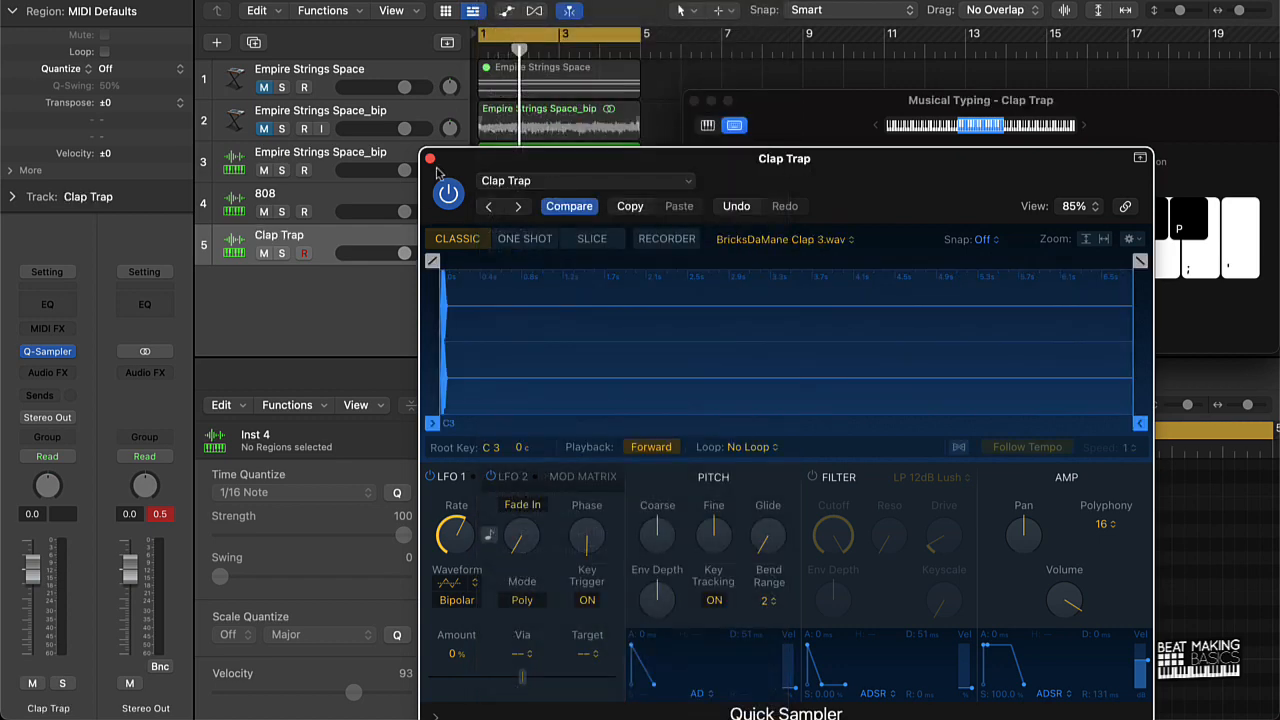
{"action": "left_click", "coordinate": [430, 161]}
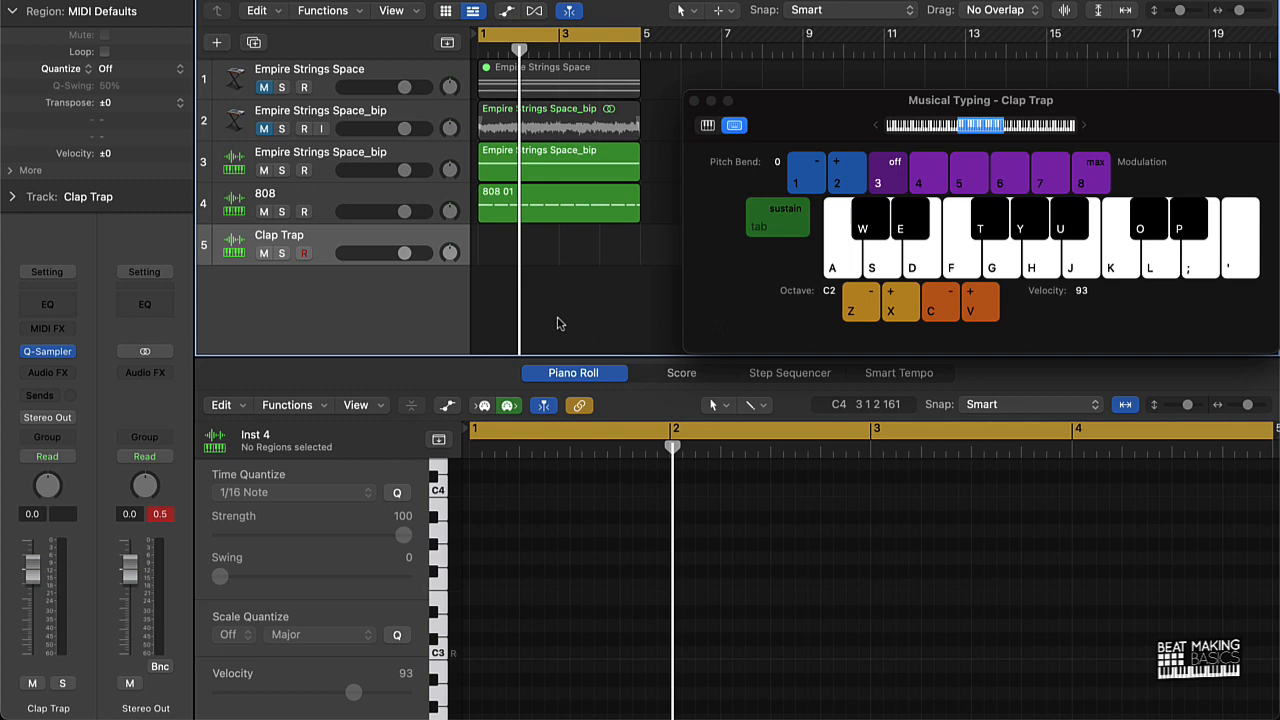
Record a C3 clap on the third beat of each bar from bar 1 through bar 4
{"action": "key", "text": "k"}
{"action": "key", "text": "r"}
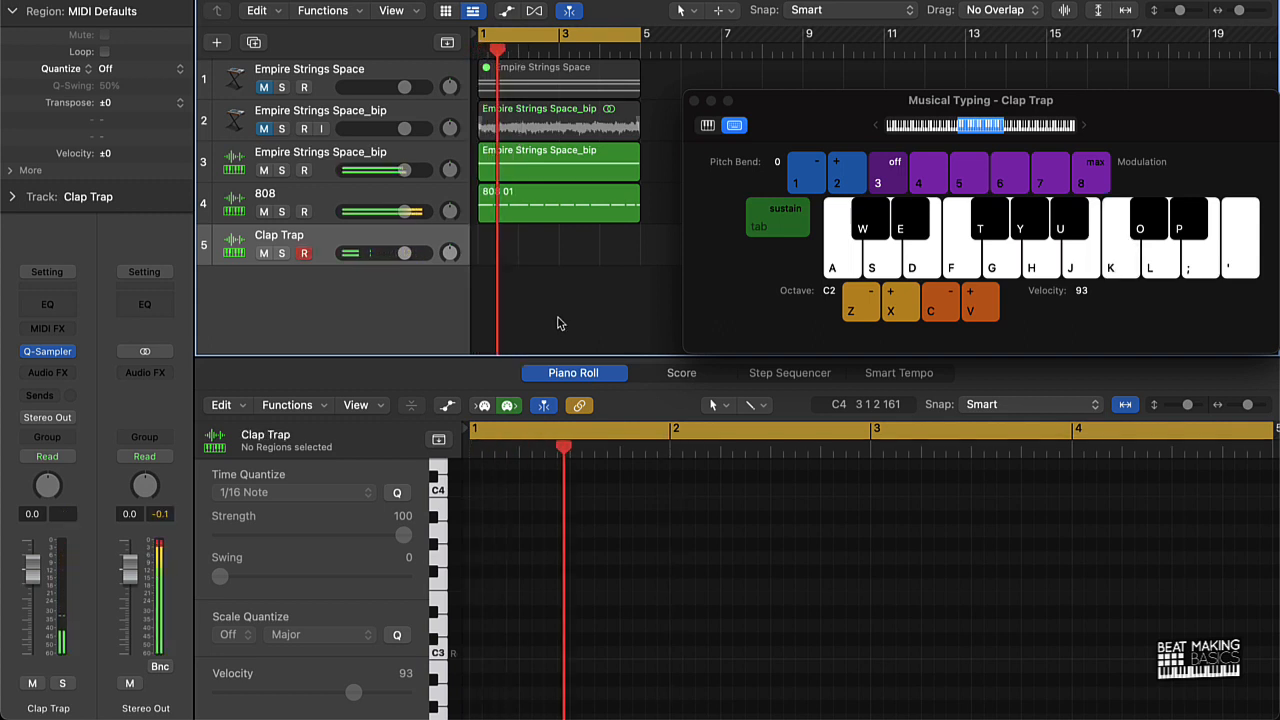
{"action": "key", "text": "k"}
{"action": "key", "text": "k"}
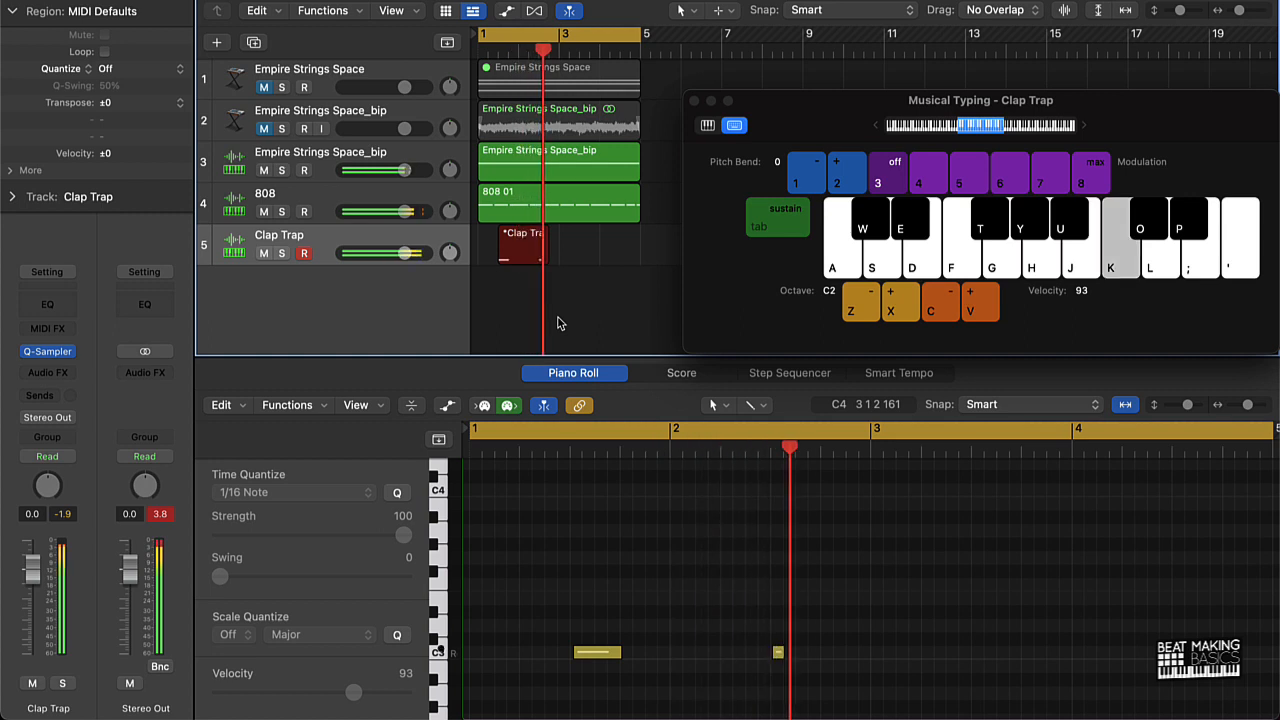
{"action": "key", "text": "k"}
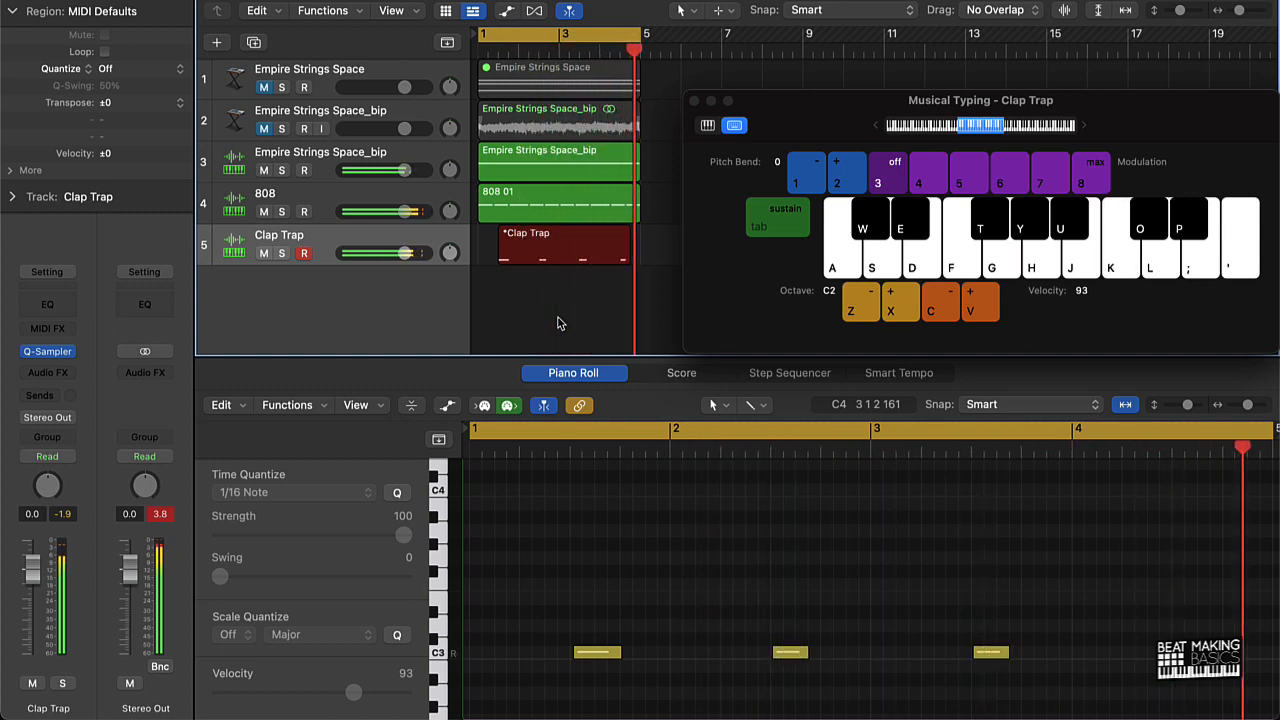
{"action": "key", "text": "space"}
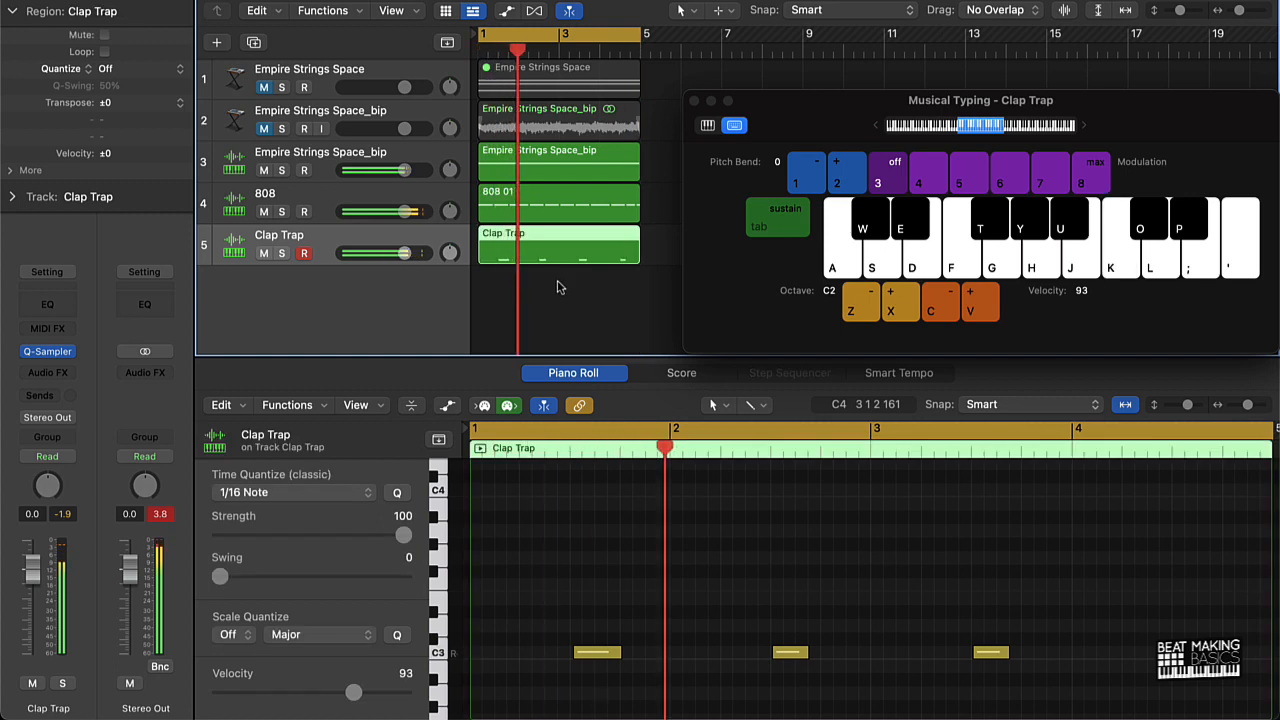
Quantize all the recorded clap notes to 1/16 in the Piano Roll
{"action": "left_click", "coordinate": [912, 564]}
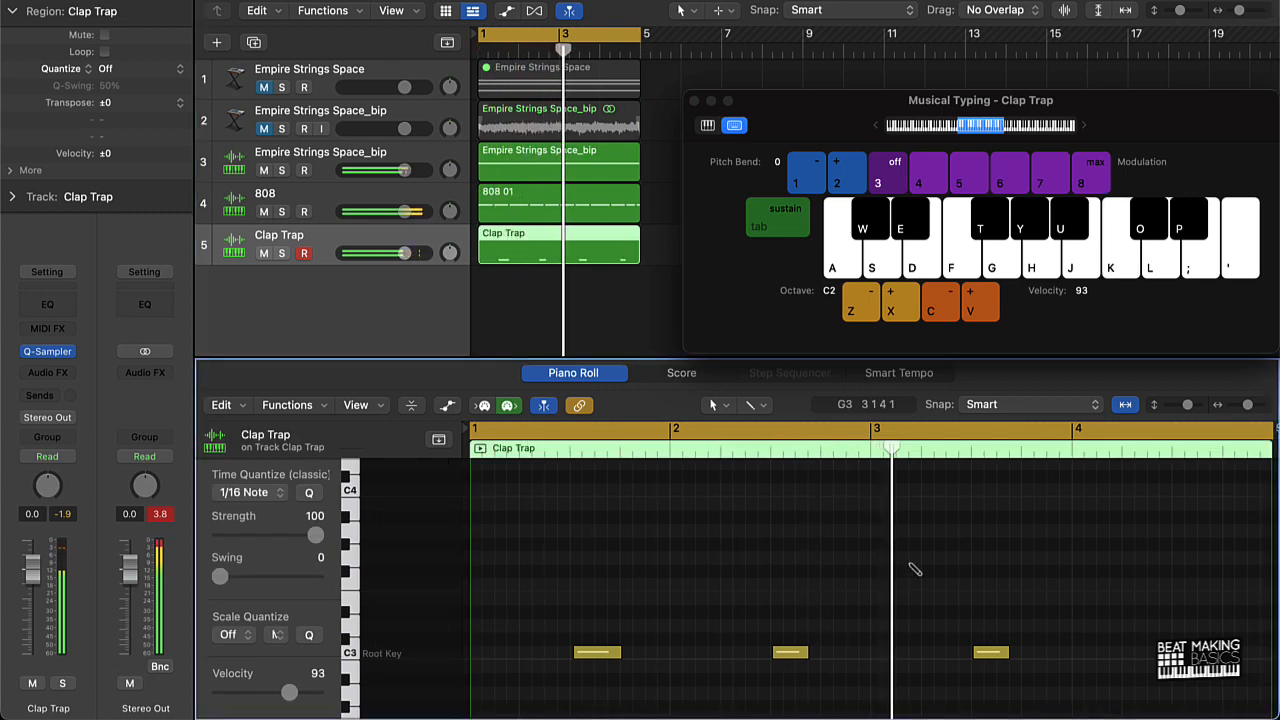
{"action": "key", "text": "super+a"}
{"action": "left_click", "coordinate": [311, 494]}
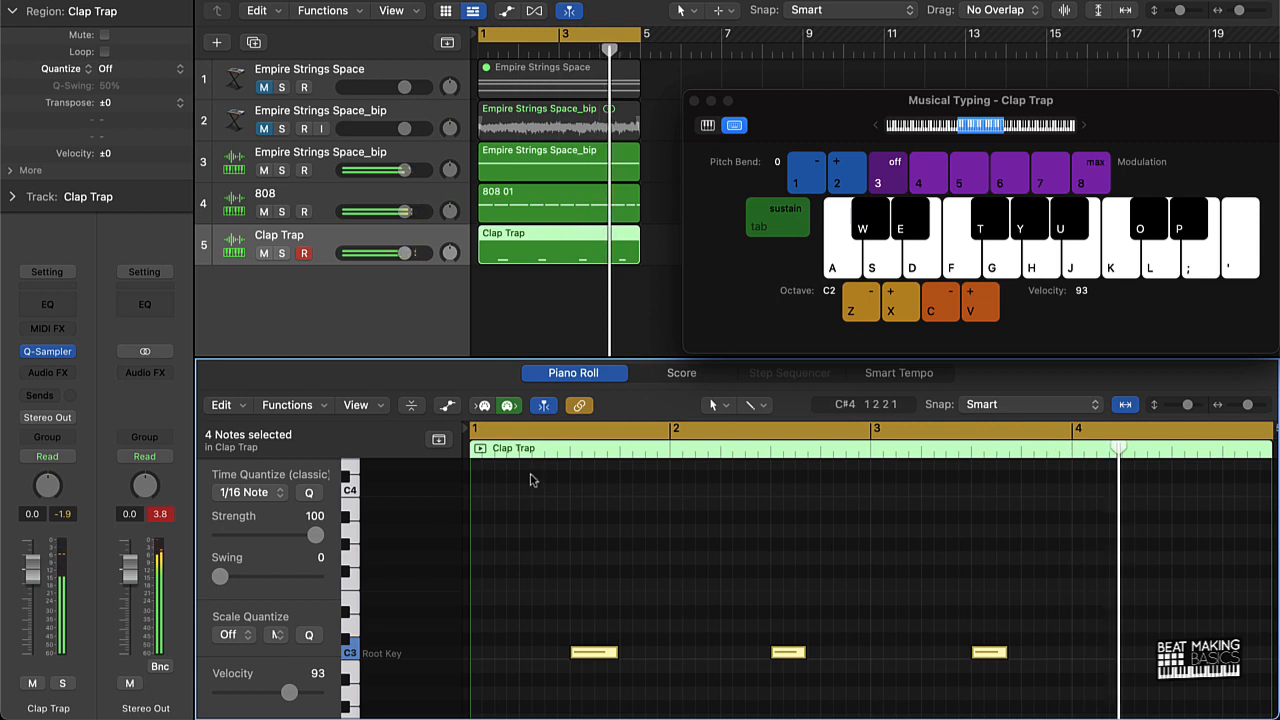
Rename the Clap Trap track to Clap
{"action": "double_click", "coordinate": [305, 235]}
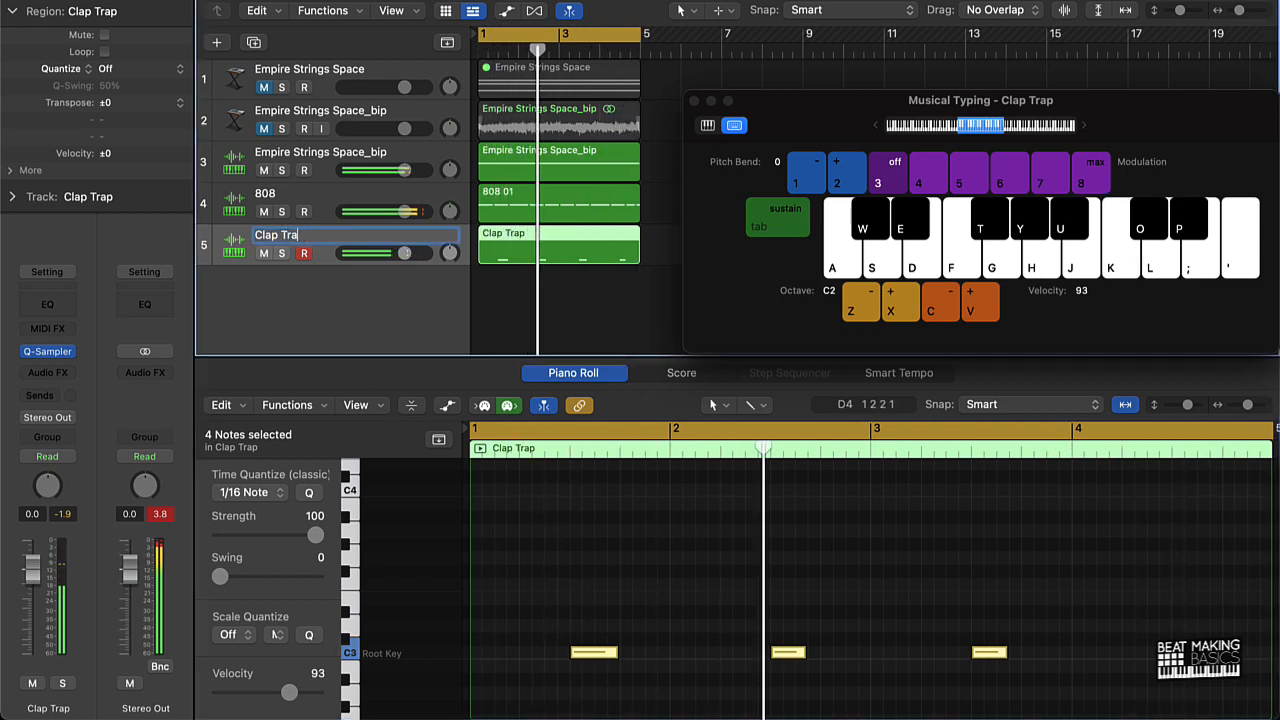
{"action": "key", "text": "BackSpace"}
{"action": "key", "text": "BackSpace"}
{"action": "key", "text": "BackSpace"}
{"action": "key", "text": "BackSpace"}
{"action": "key", "text": "BackSpace"}
{"action": "key", "text": "Return"}
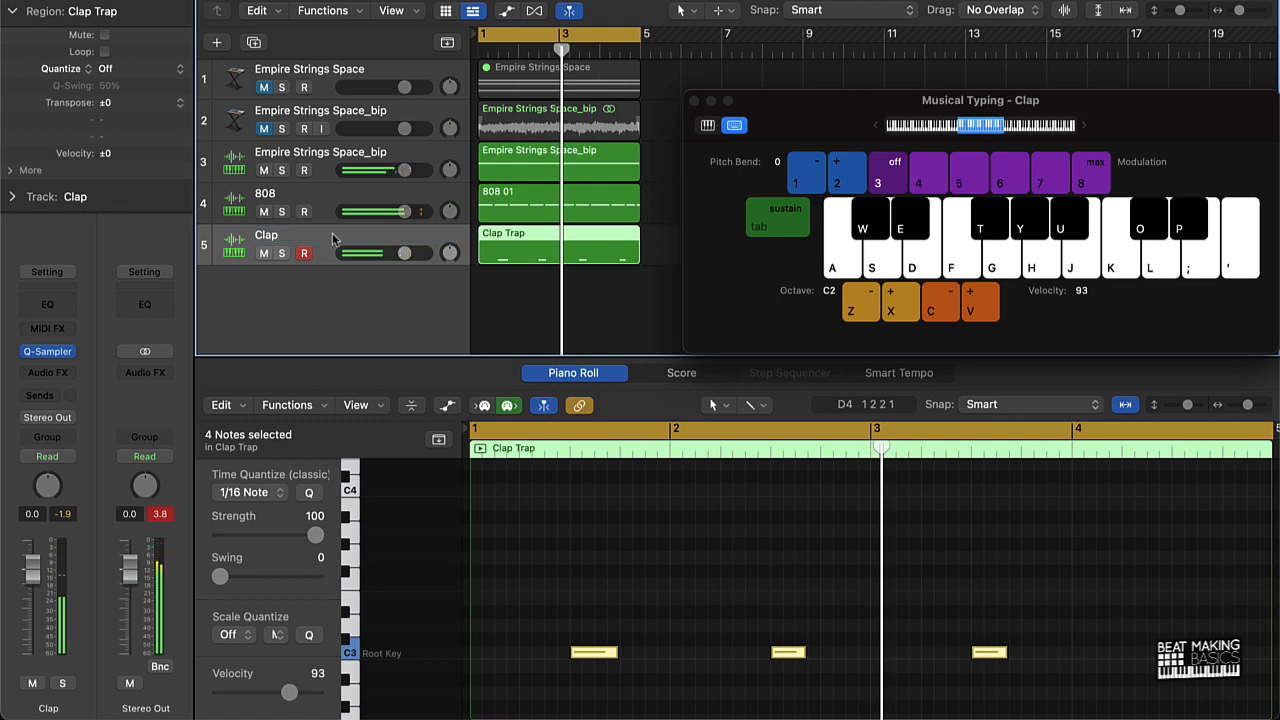
Create one more software instrument track with Quick Sampler (Single Sample) as its instrument and Output 1 + 2
{"action": "left_click", "coordinate": [215, 43]}
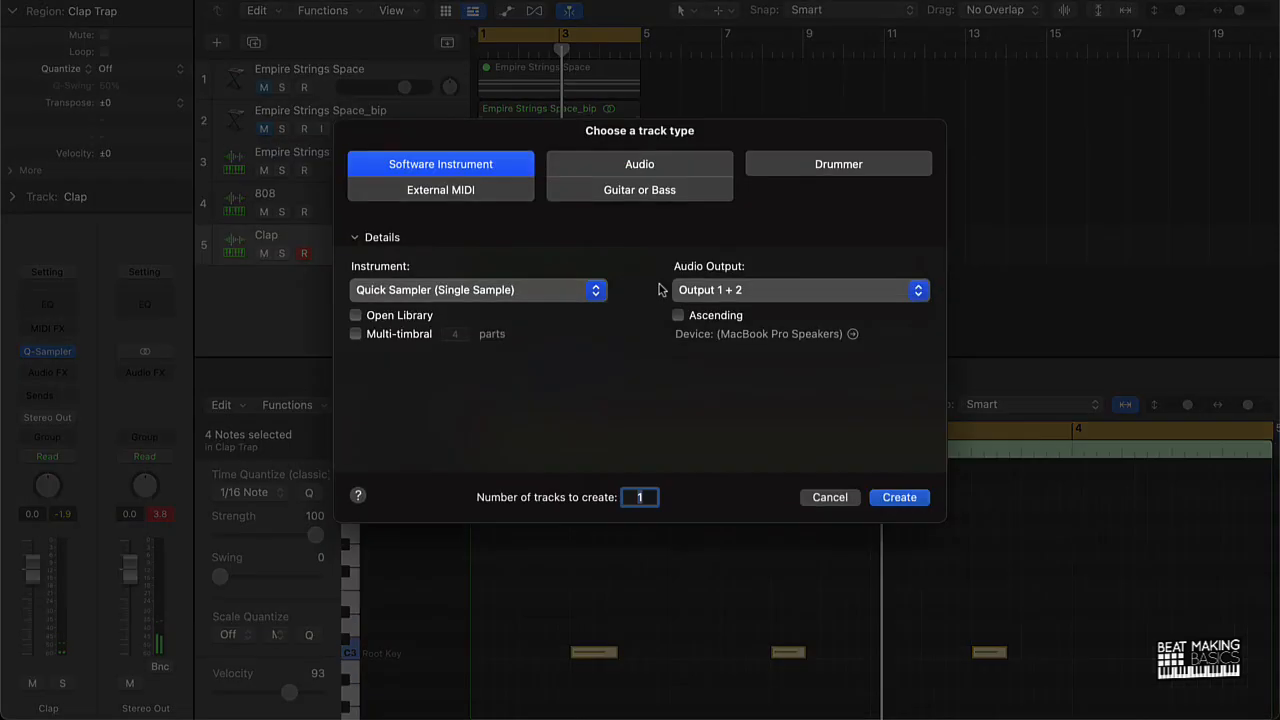
{"action": "left_click", "coordinate": [900, 497]}
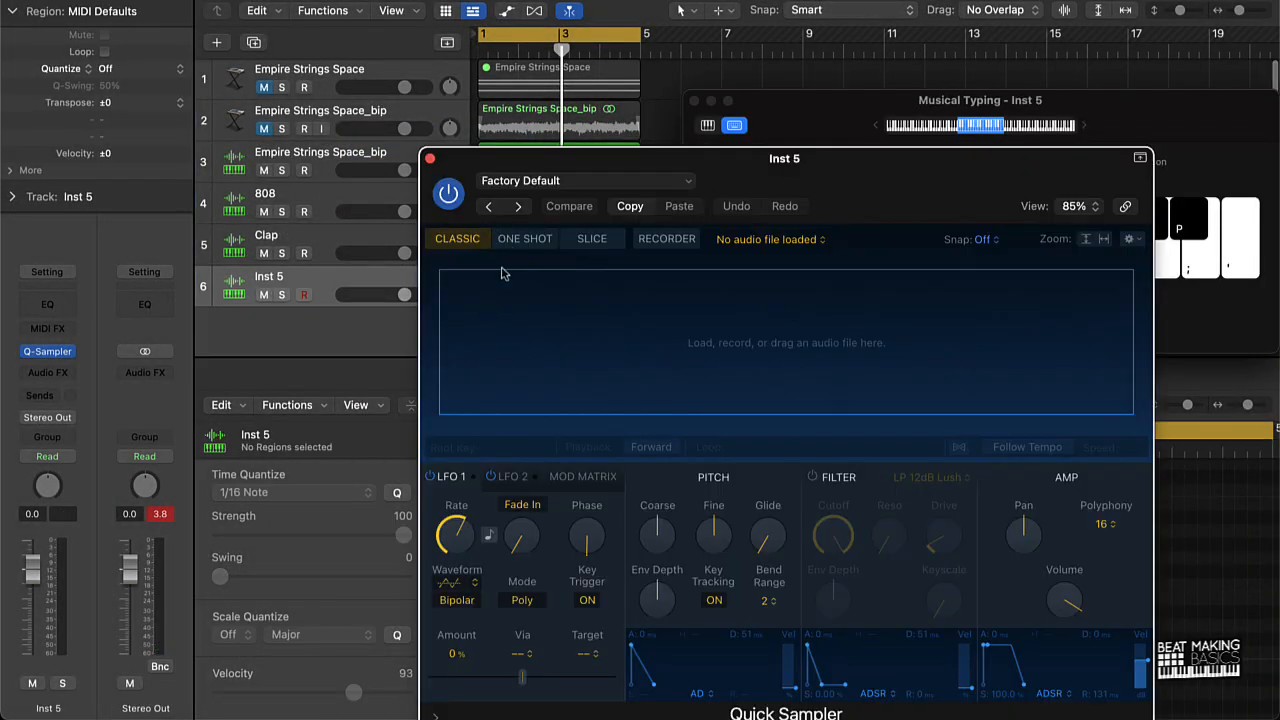
Load the Snare preset into the new track's Quick Sampler, close the plug-in window and audition the sound
{"action": "left_click", "coordinate": [528, 188]}
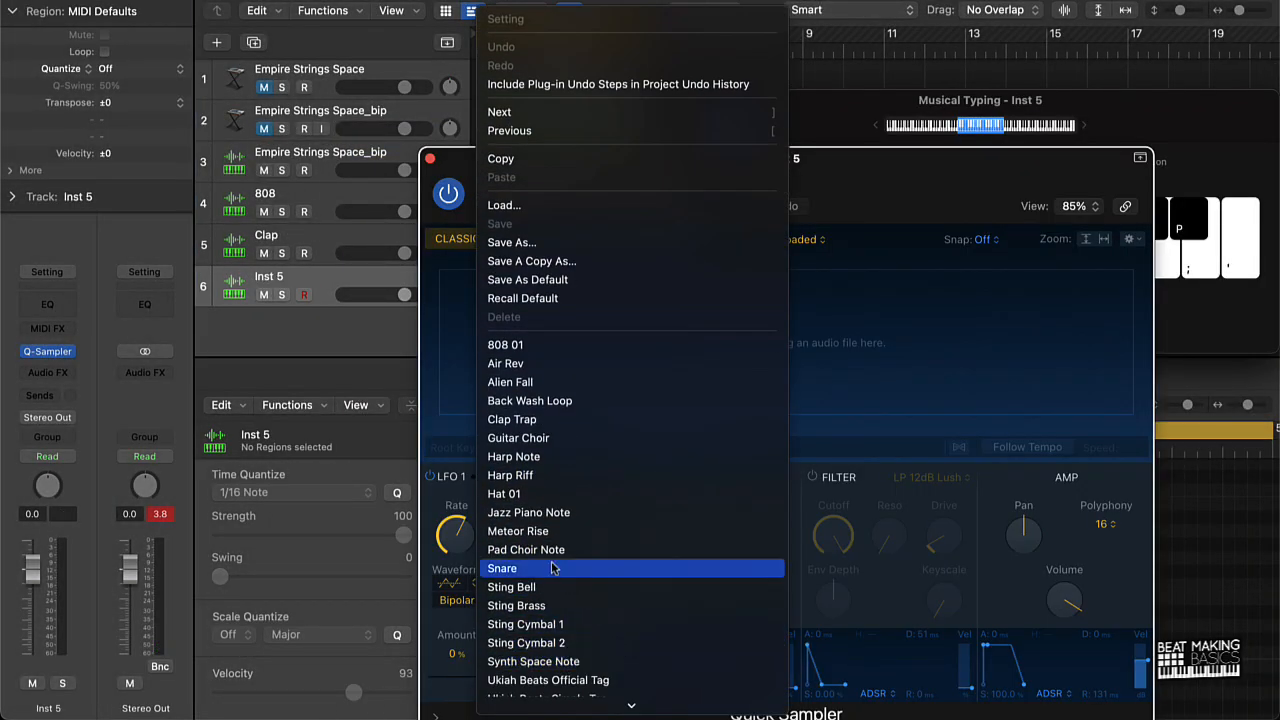
{"action": "left_click", "coordinate": [552, 568]}
{"action": "left_click_drag", "start_coordinate": [788, 183], "coordinate": [655, 86]}
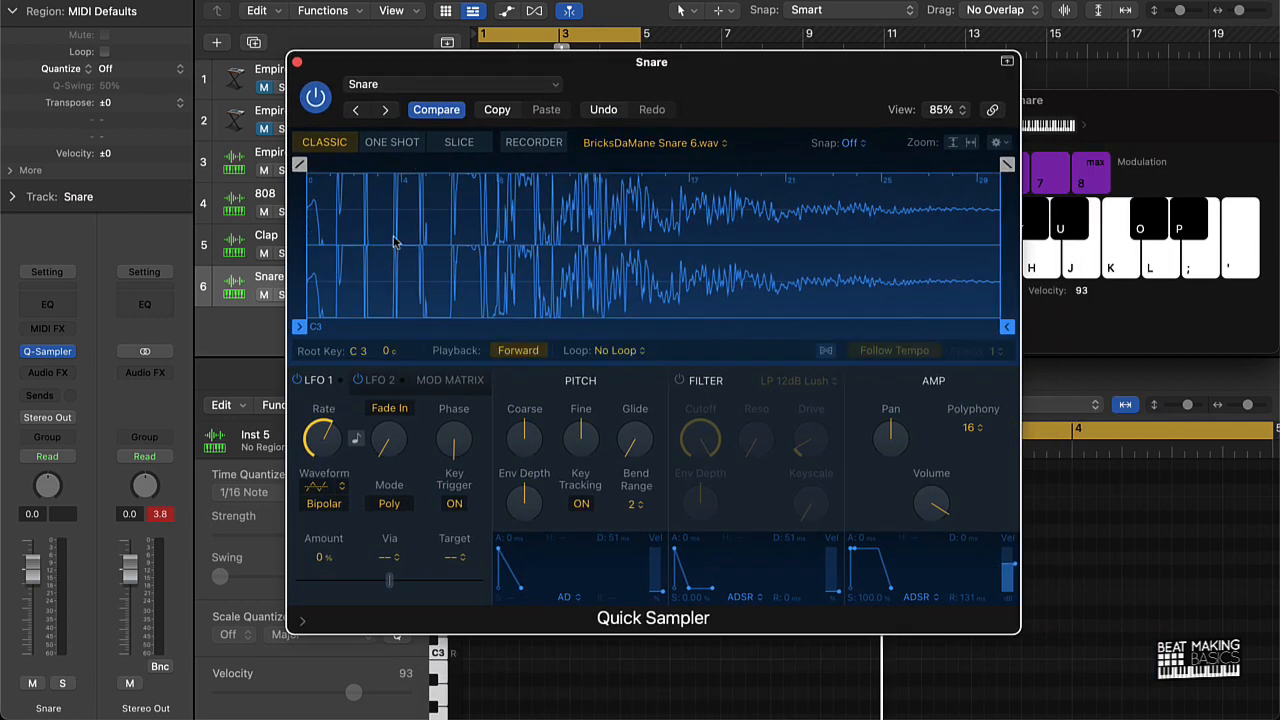
{"action": "left_click", "coordinate": [297, 63]}
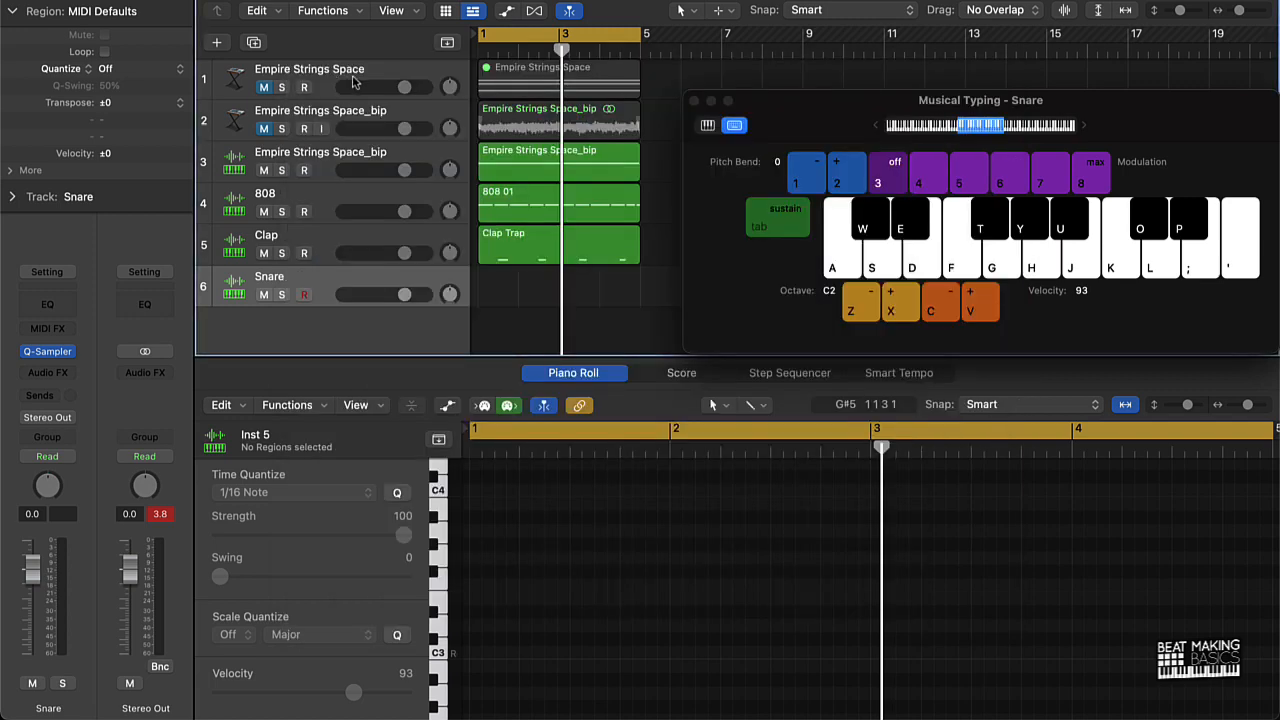
{"action": "key", "text": "k"}
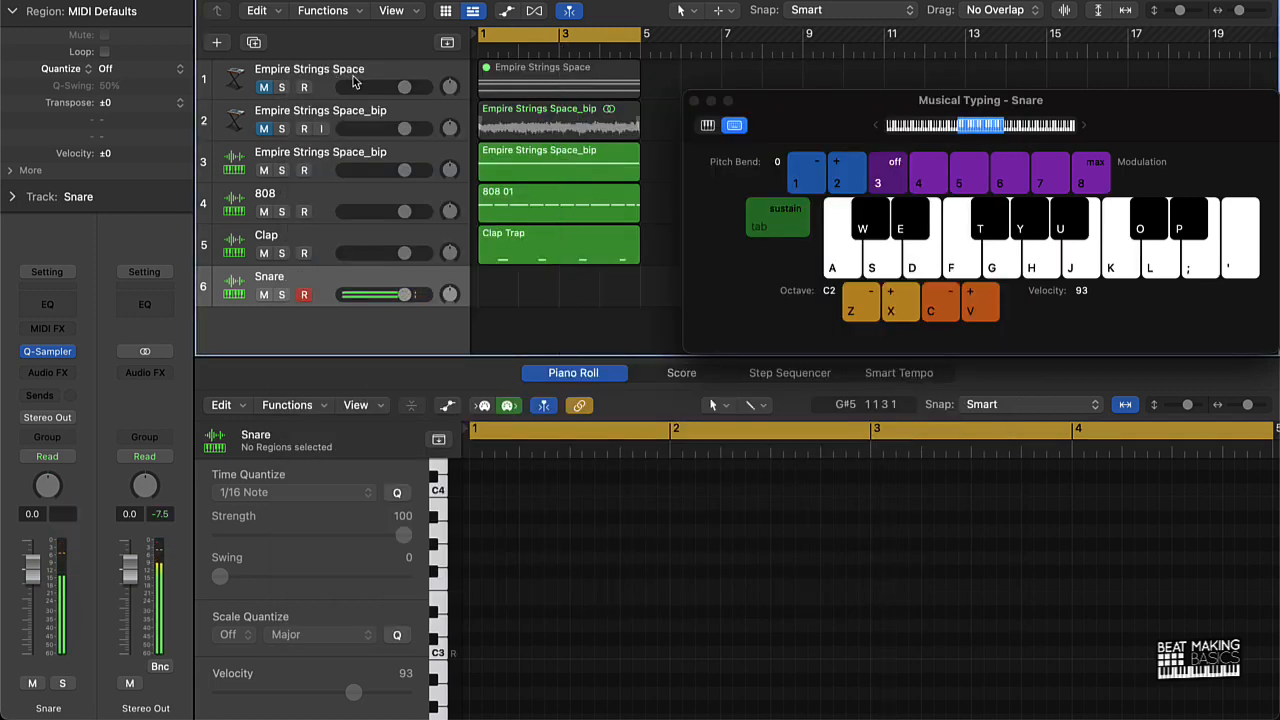
Record a C3 snare pattern from bar 1 through bar 4 on the Snare track, accenting the third beats with extra hits in bars 2 and 4
{"action": "key", "text": "r"}
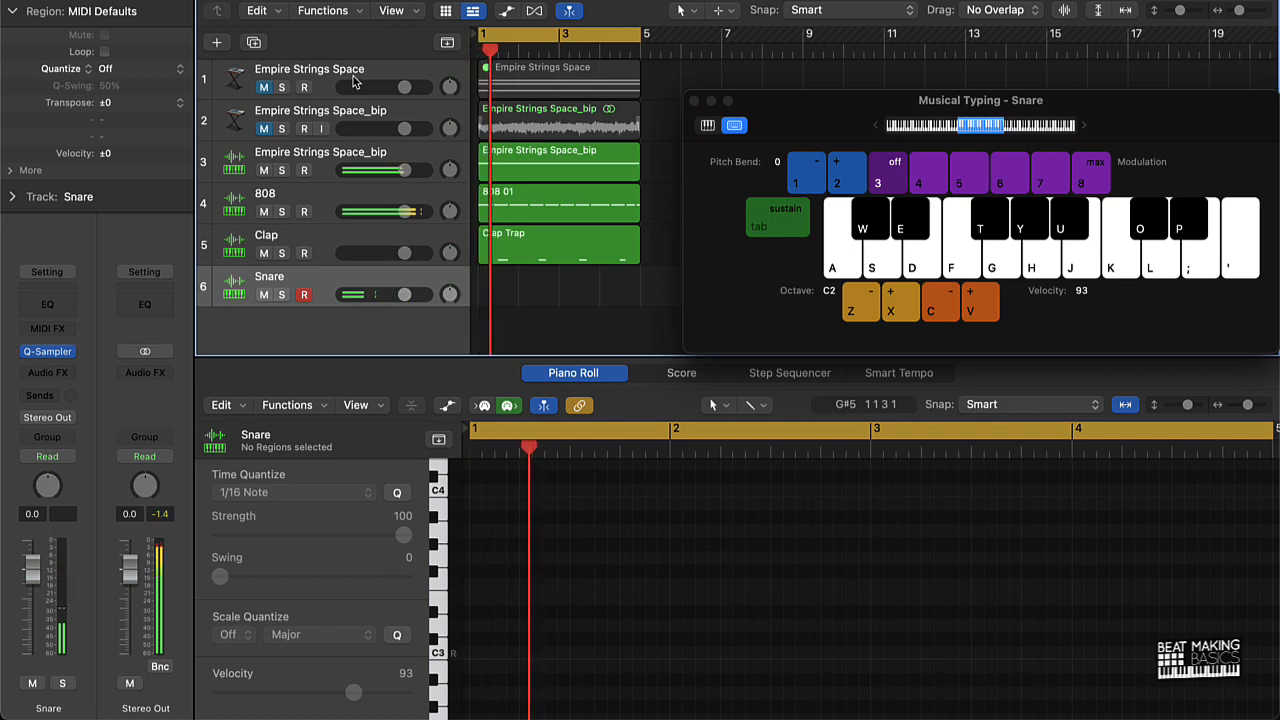
{"action": "key", "text": "k"}
{"action": "key", "text": "k"}
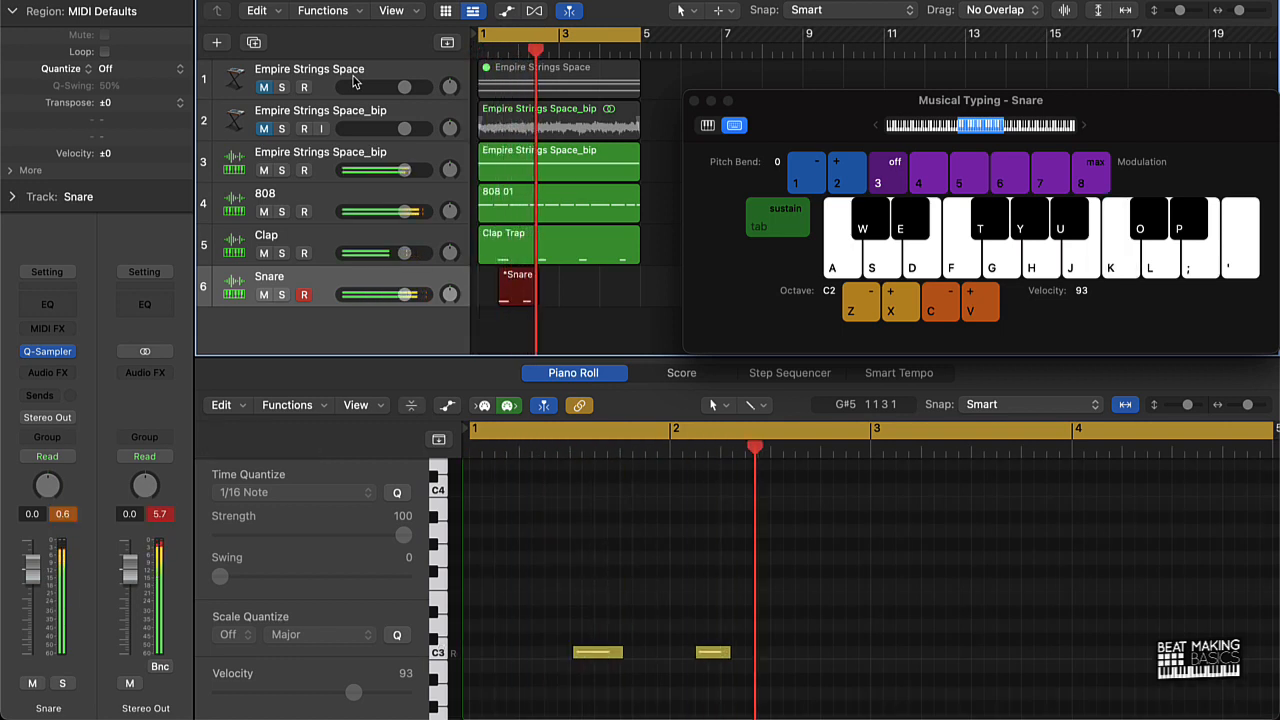
{"action": "key", "text": "k"}
{"action": "key", "text": "k"}
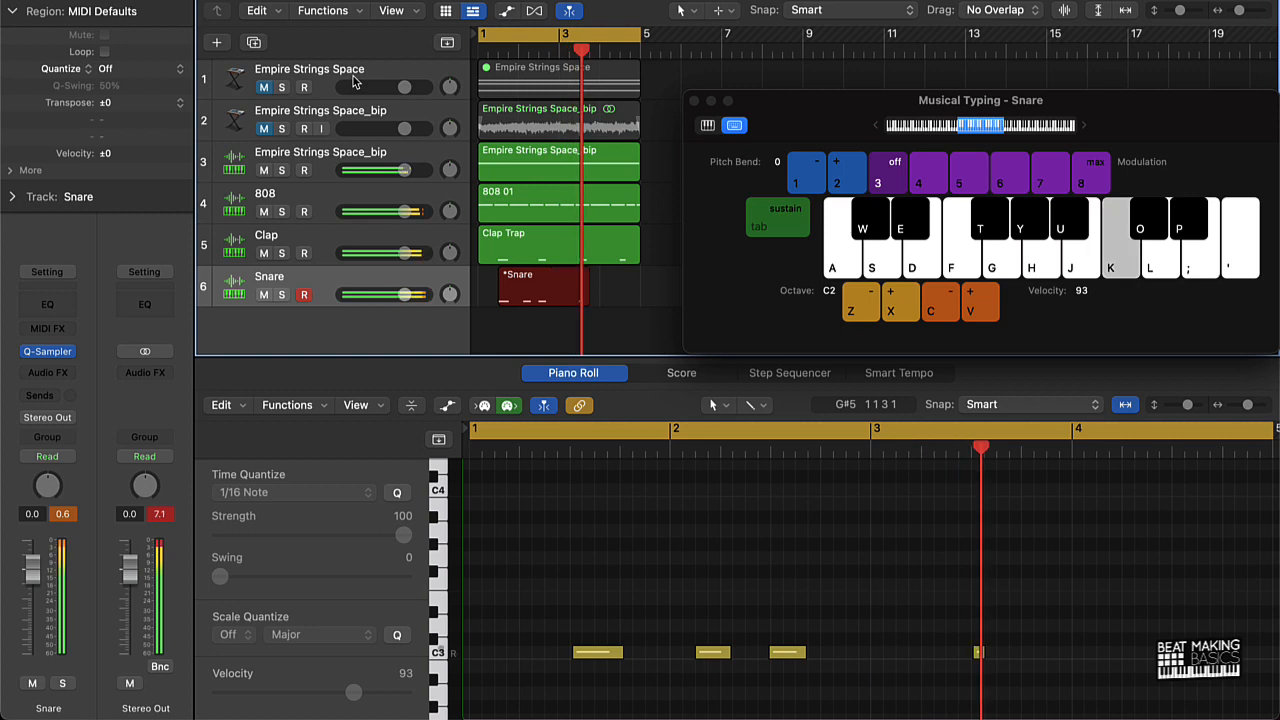
{"action": "key", "text": "k"}
{"action": "key", "text": "k"}
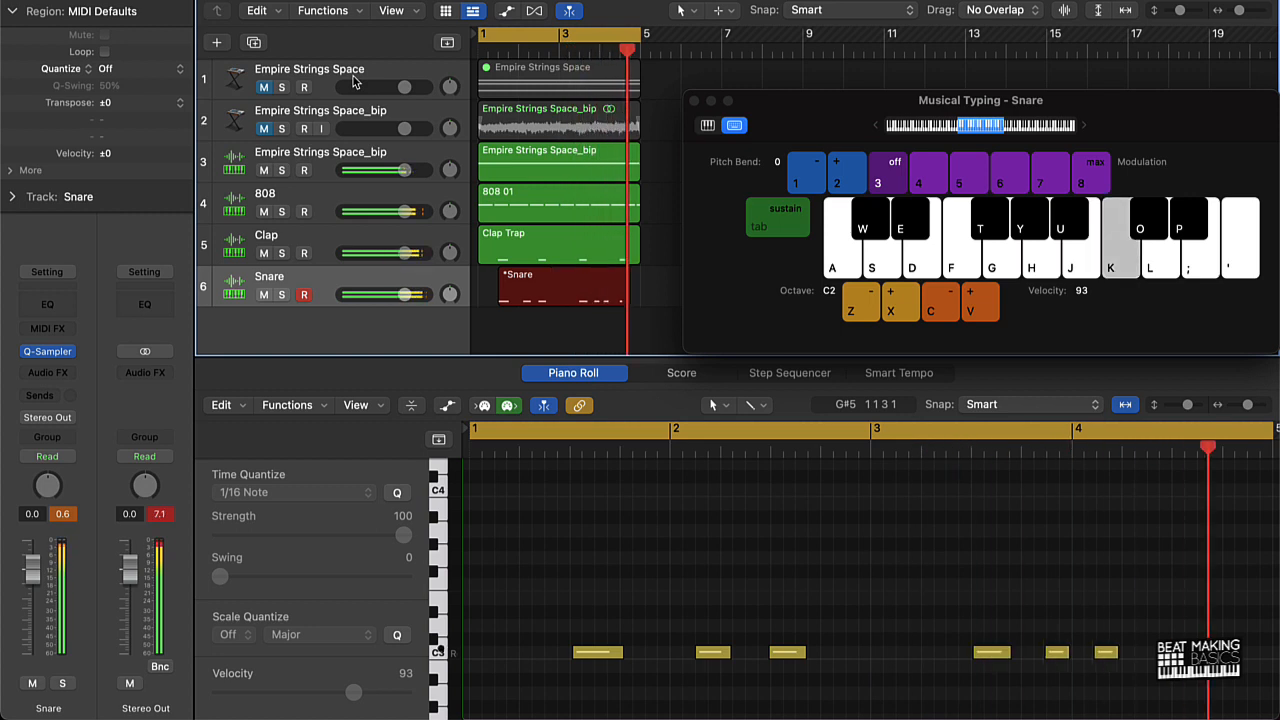
{"action": "key", "text": "k"}
{"action": "key", "text": "k"}
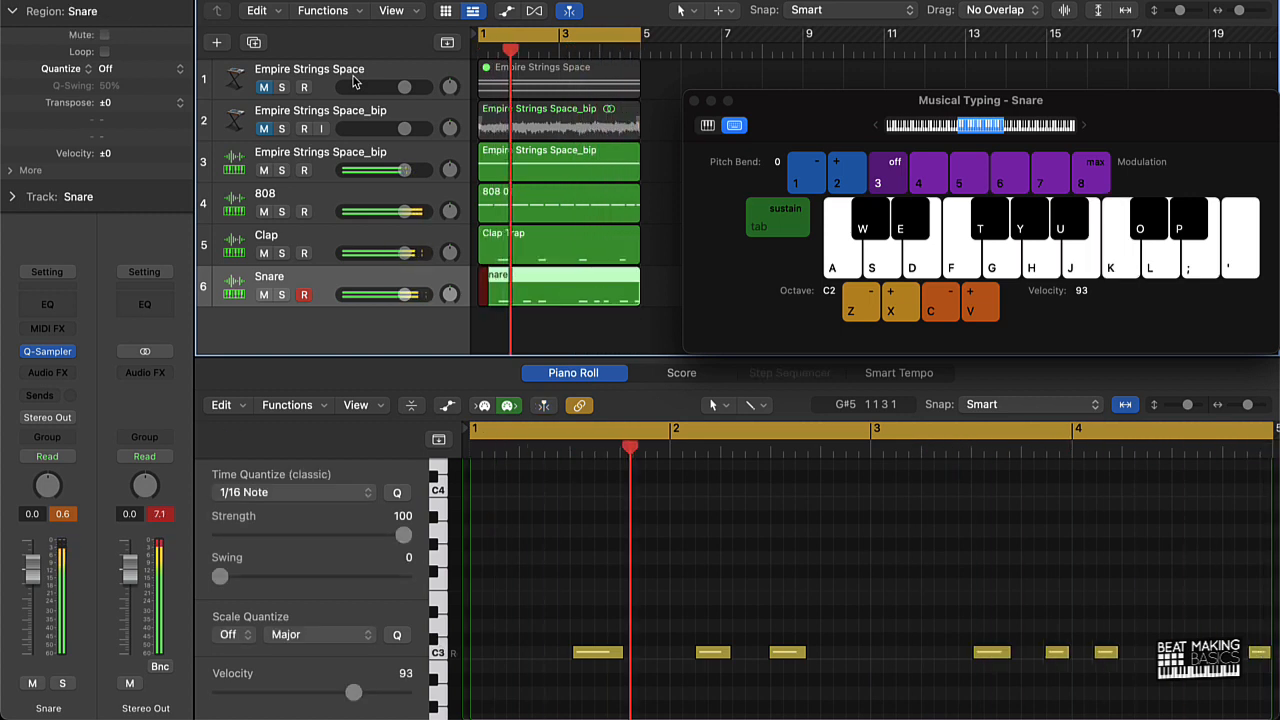
{"action": "key", "text": "r"}
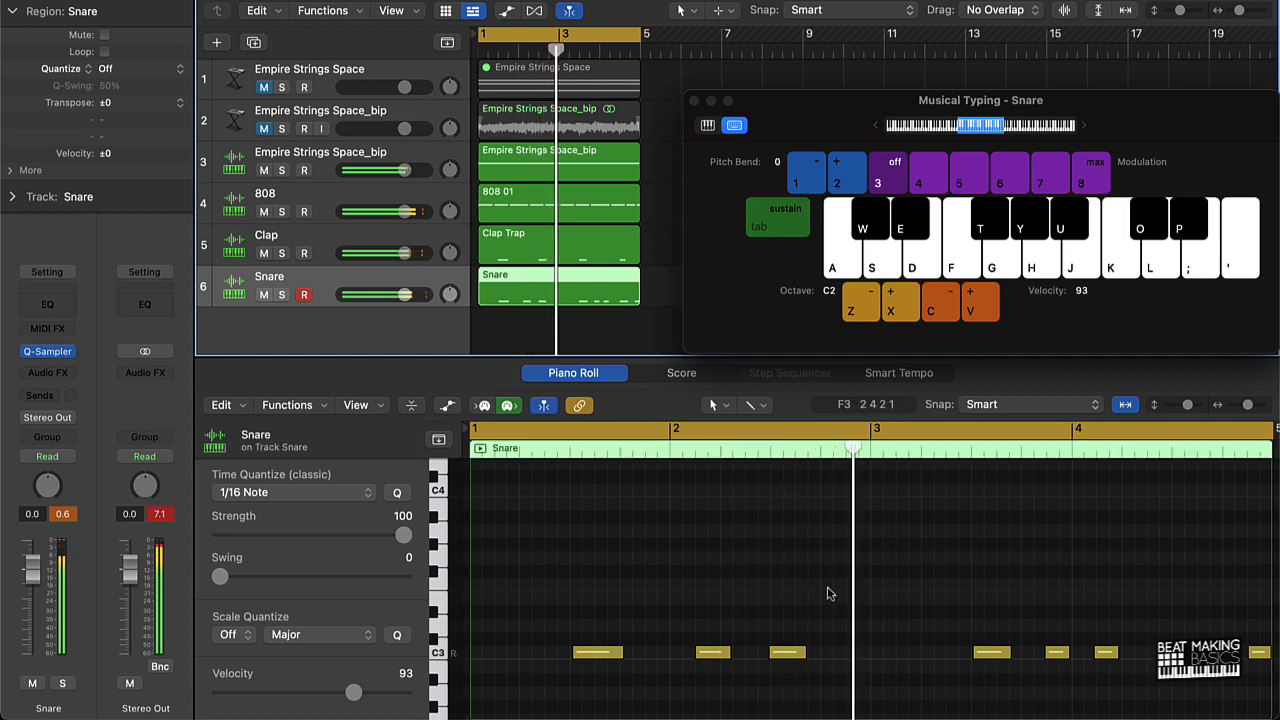
Quantize all the recorded snare notes and the Clap Trap notes to 1/16 Swing A in the Piano Roll
{"action": "left_click", "coordinate": [754, 582]}
{"action": "key", "text": "super+a"}
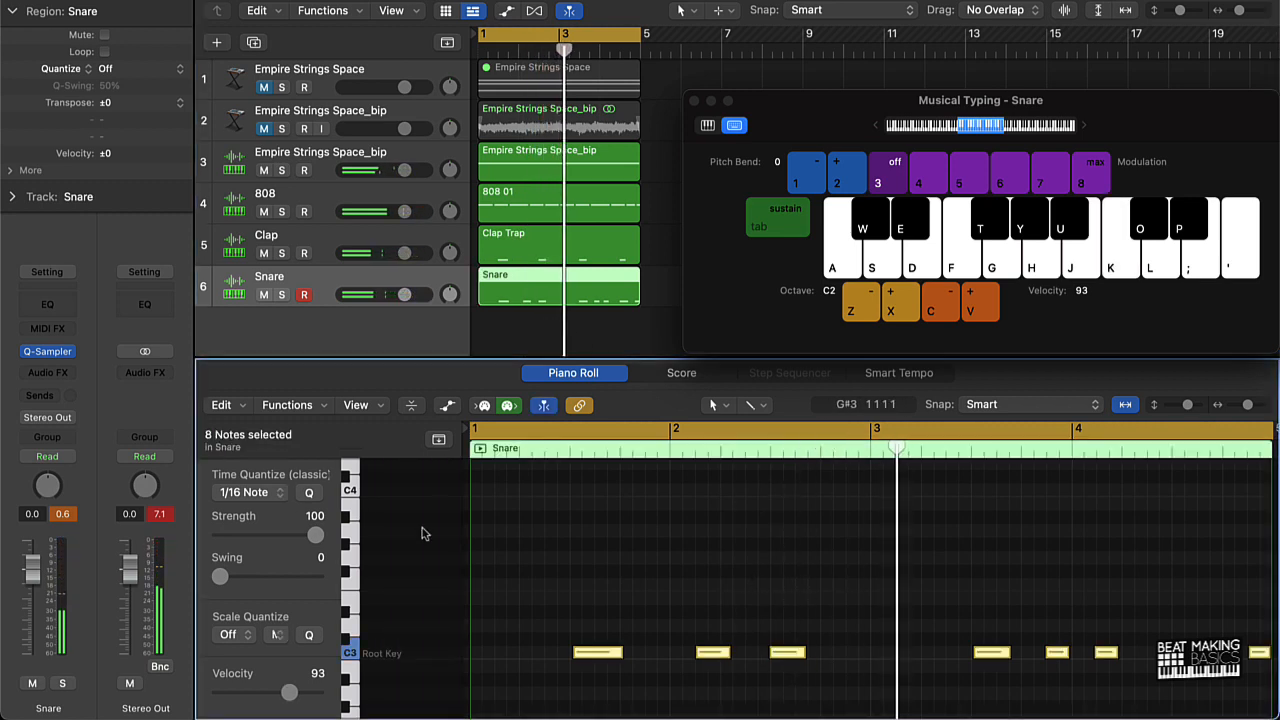
{"action": "left_click", "coordinate": [309, 495]}
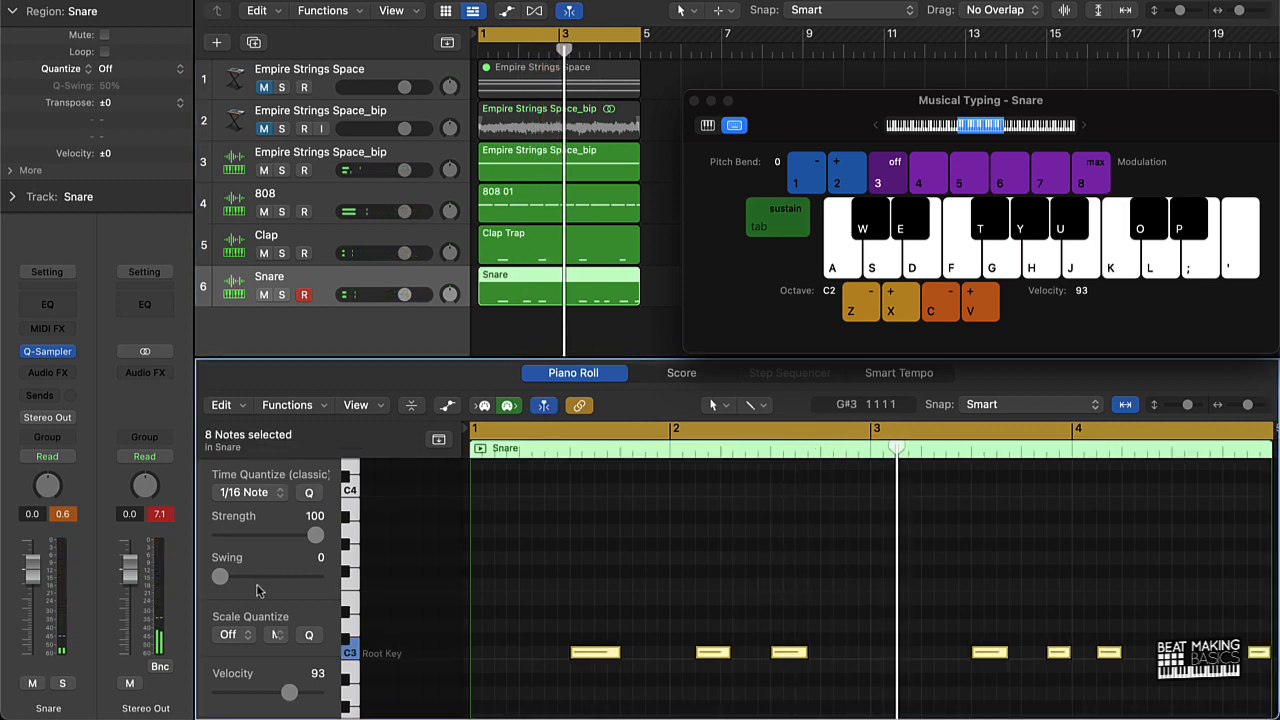
{"action": "left_click", "coordinate": [276, 493]}
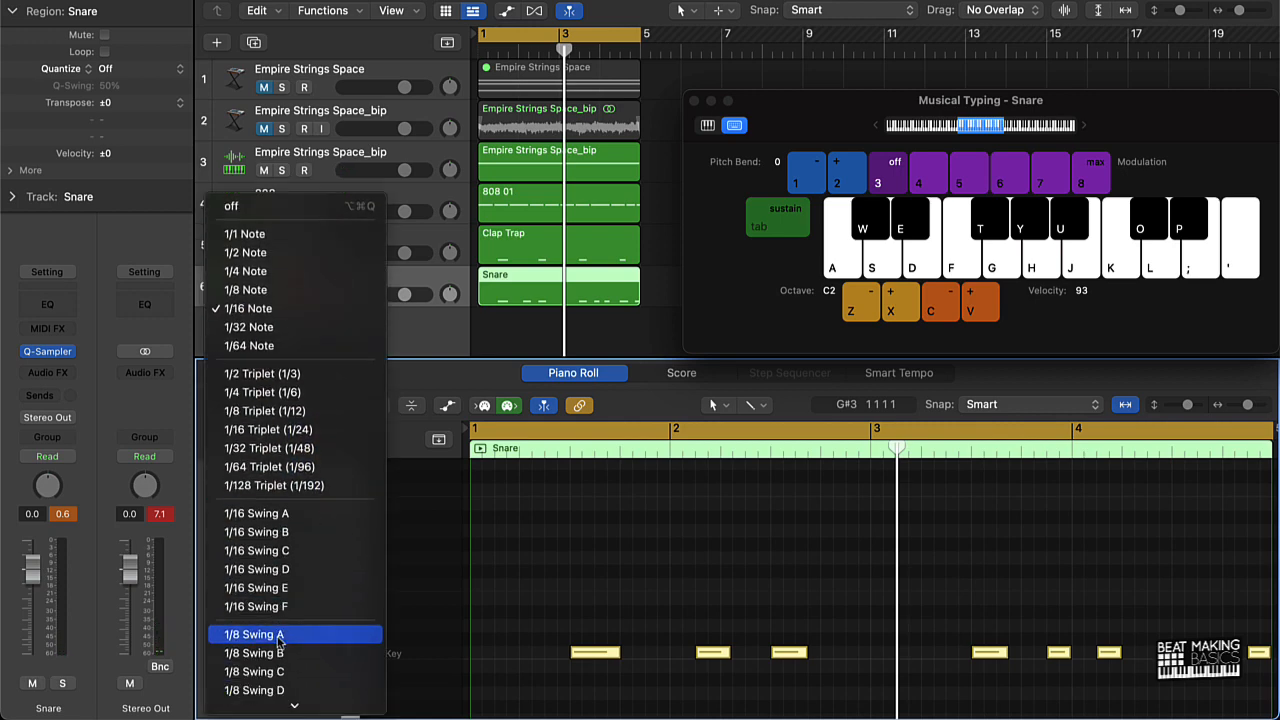
{"action": "left_click", "coordinate": [276, 513]}
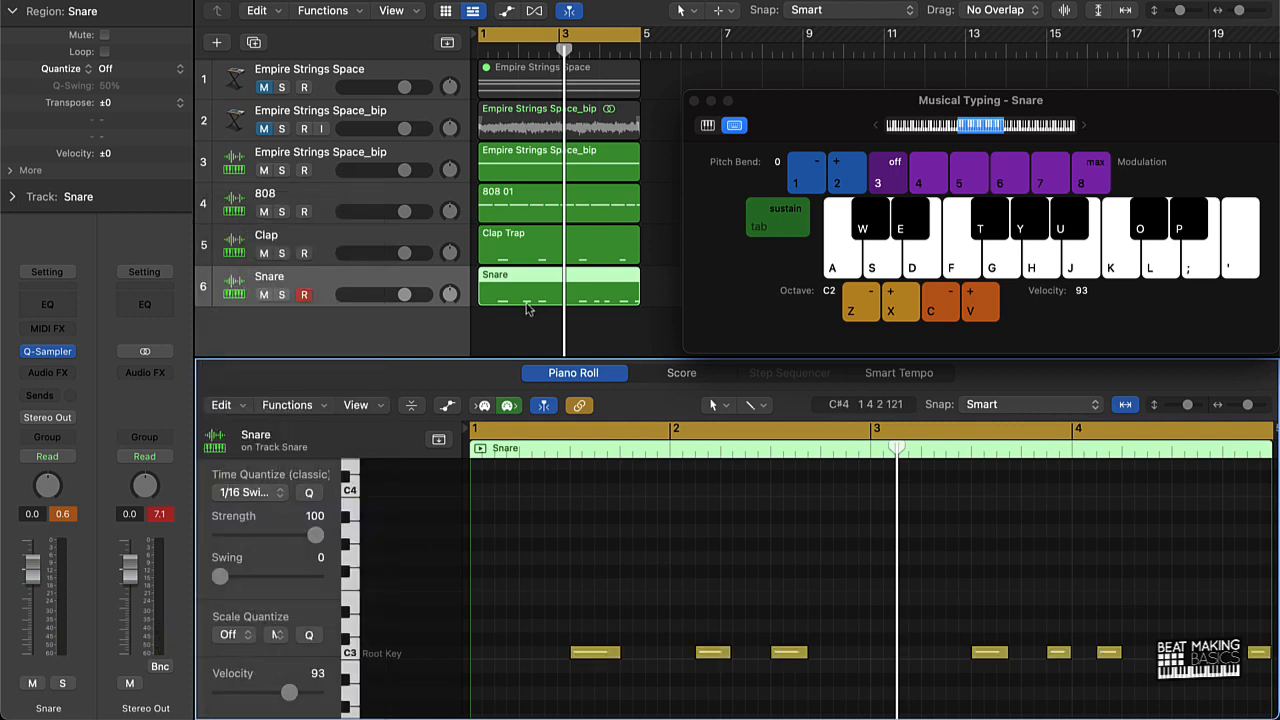
{"action": "left_click", "coordinate": [522, 248]}
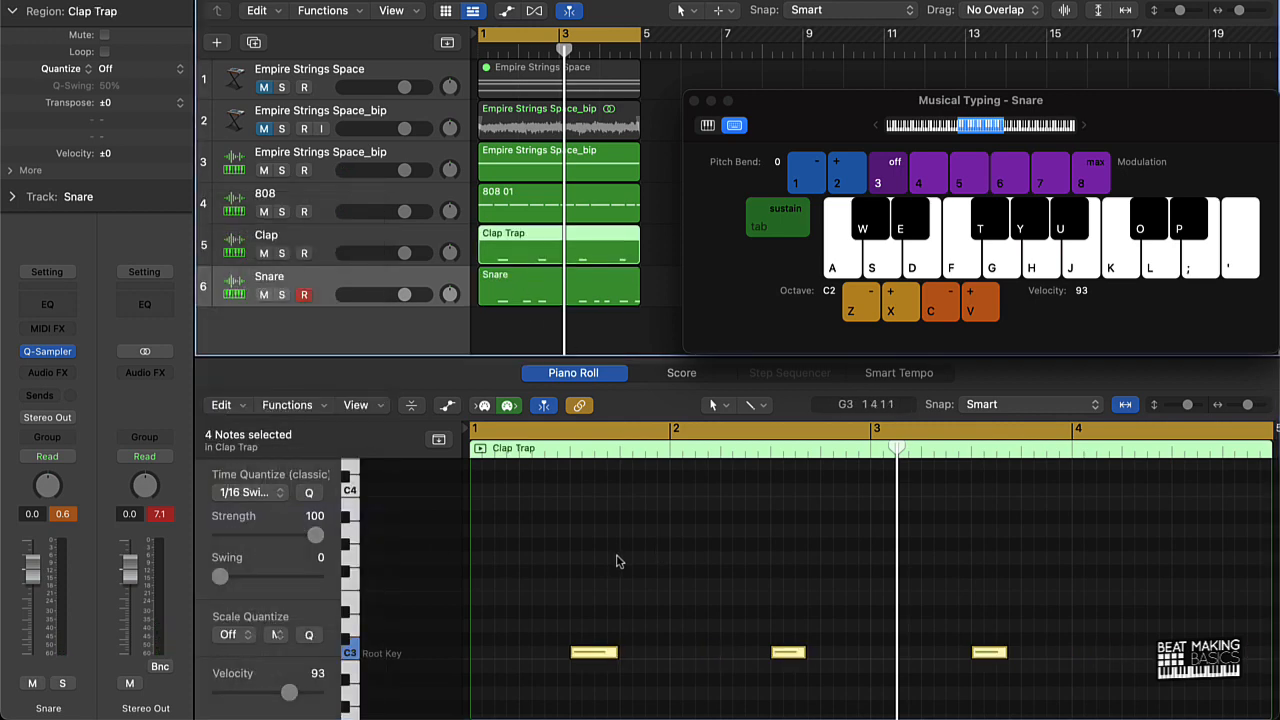
{"action": "left_click", "coordinate": [310, 497]}
Play the beat back and lower the Snare track's volume to -1.2
{"action": "left_click", "coordinate": [318, 204]}
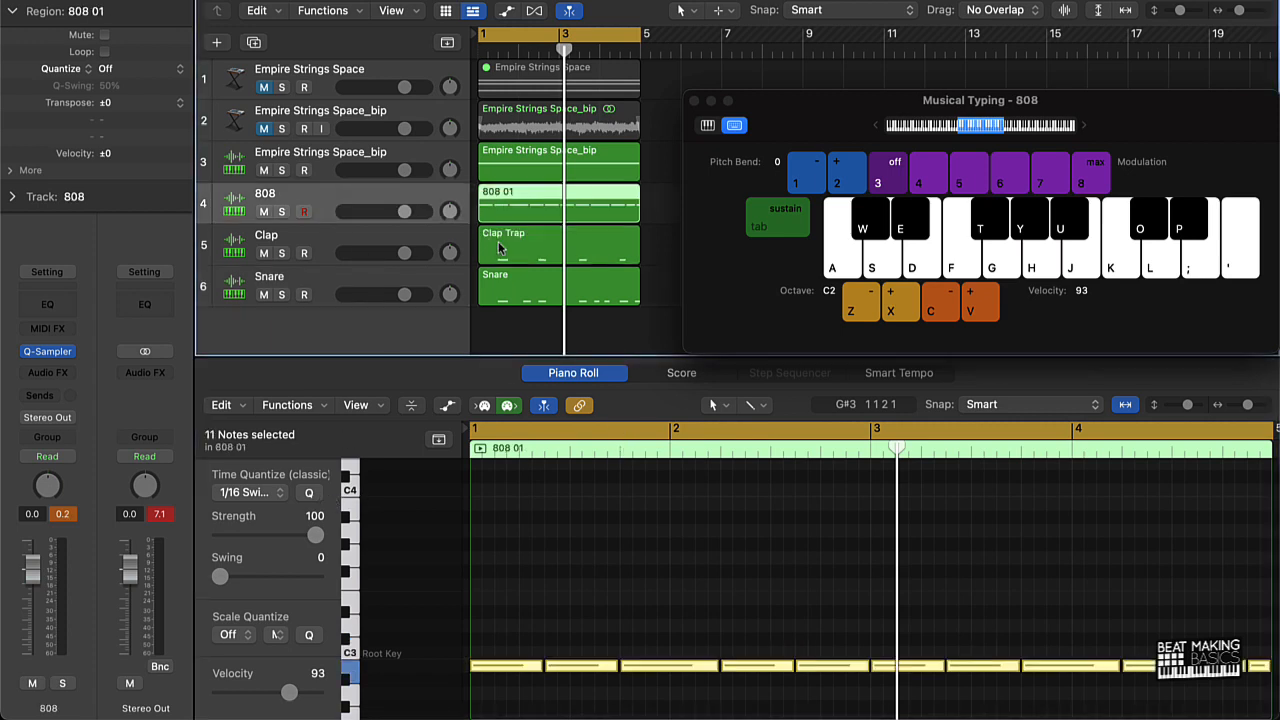
{"action": "left_click", "coordinate": [477, 329]}
{"action": "key", "text": "space"}
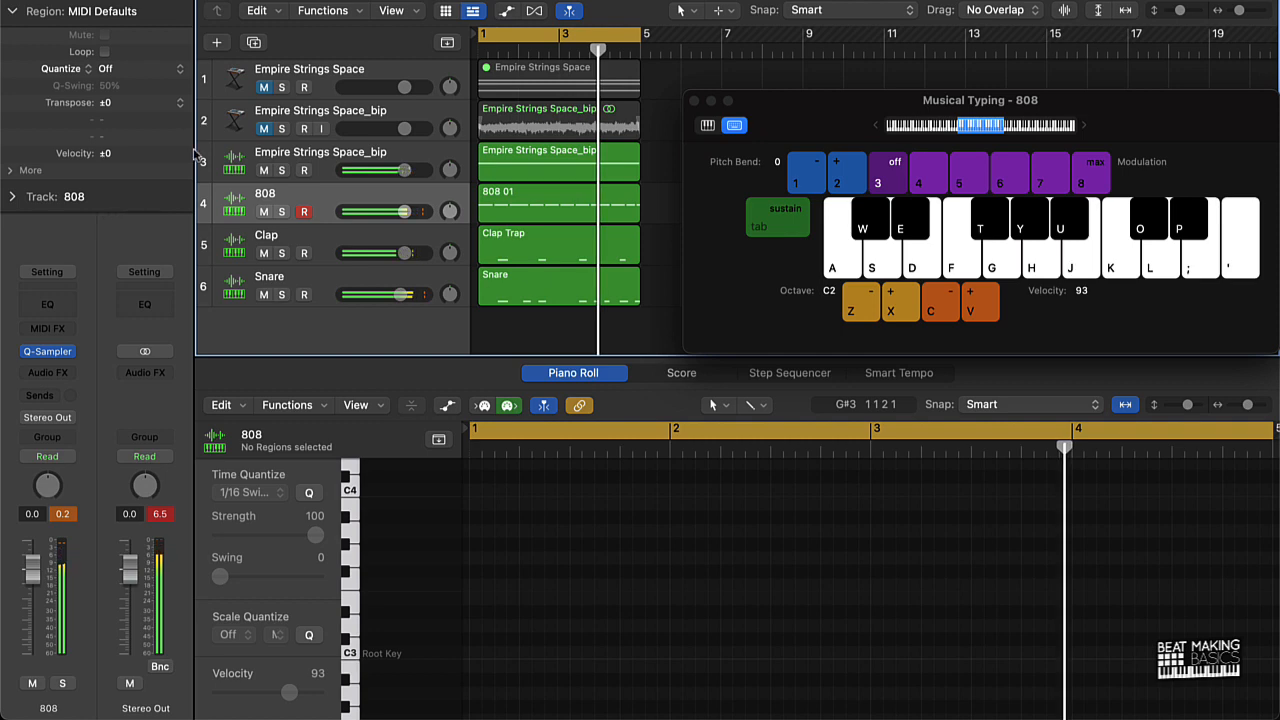
Create one more Quick Sampler (Single Sample) software instrument track below the Snare track, with Output 1 + 2
{"action": "left_click", "coordinate": [232, 284]}
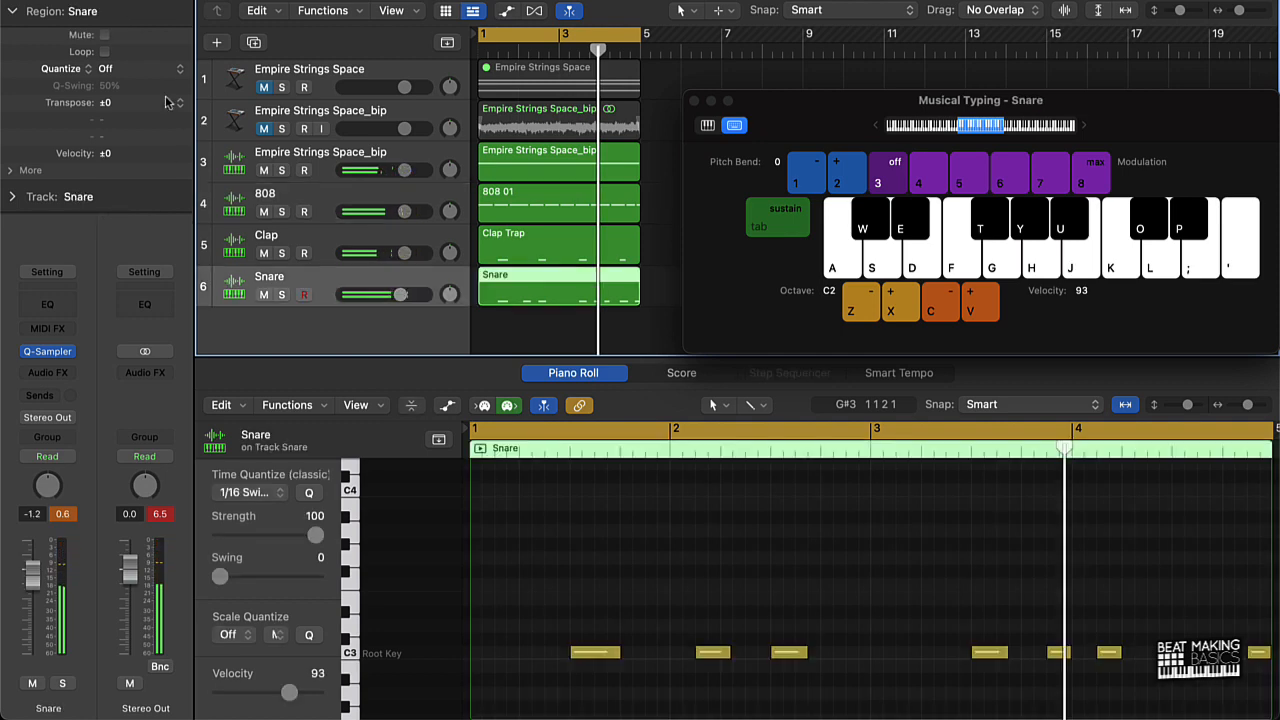
{"action": "left_click", "coordinate": [217, 44]}
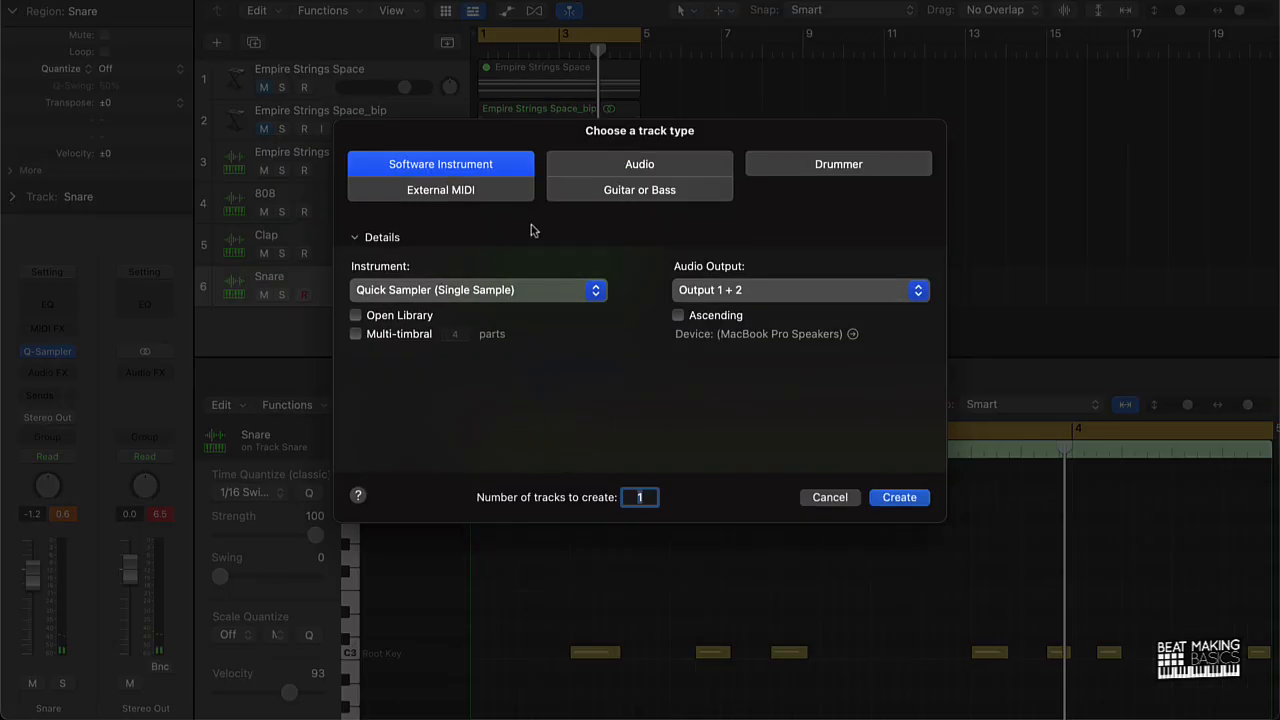
{"action": "left_click", "coordinate": [920, 505]}
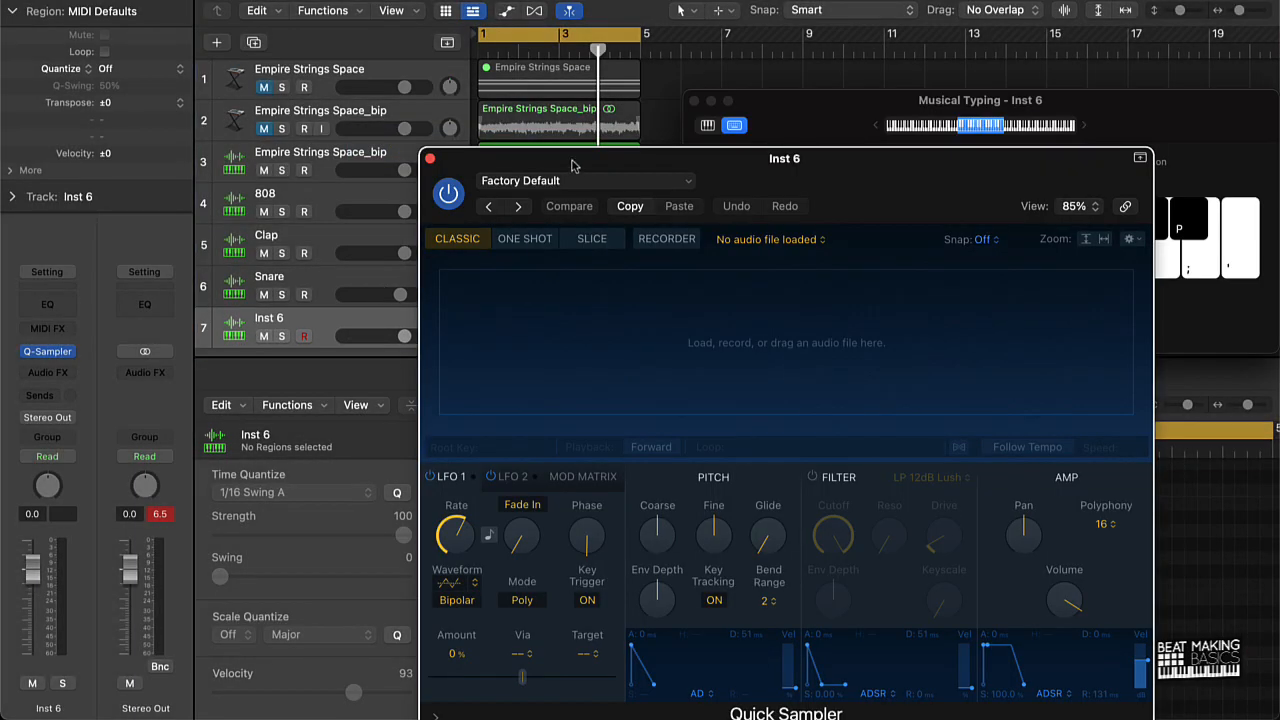
Load the Hat 01 preset into the new track's Quick Sampler and close the plug-in window
{"action": "left_click", "coordinate": [568, 182]}
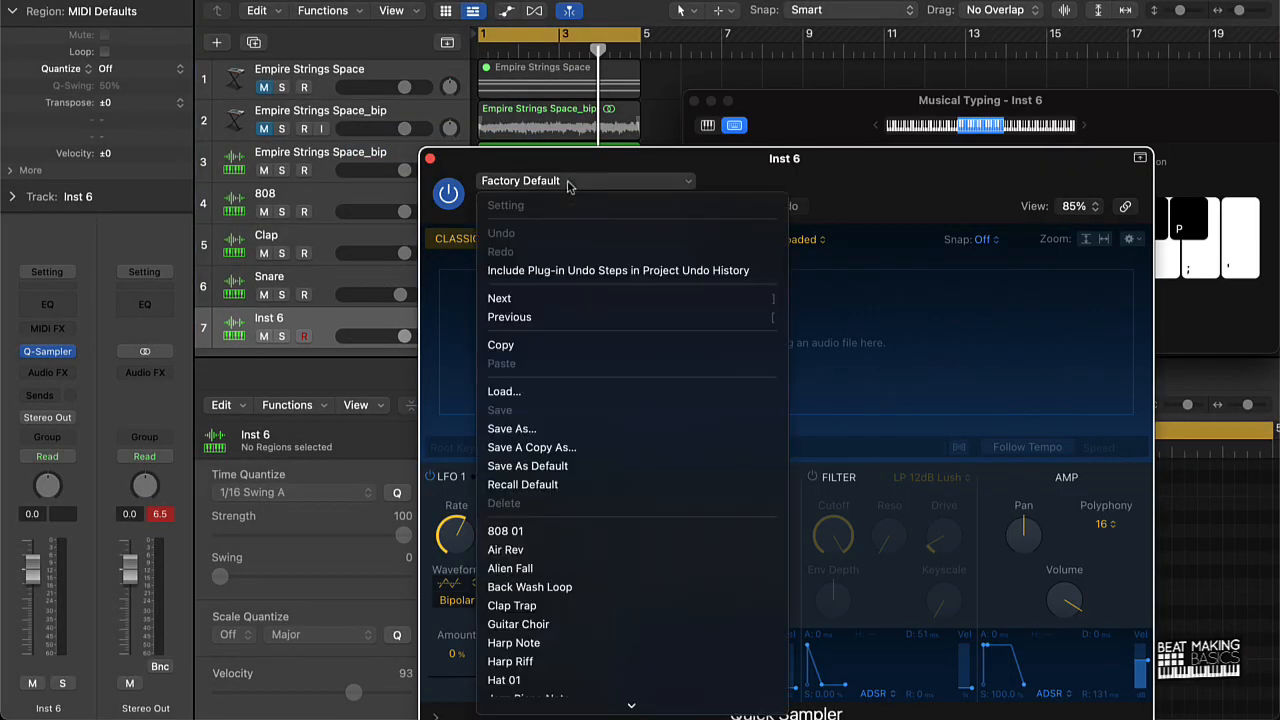
{"action": "scroll", "coordinate": [587, 519], "scroll_direction": "down", "scroll_amount": 8}
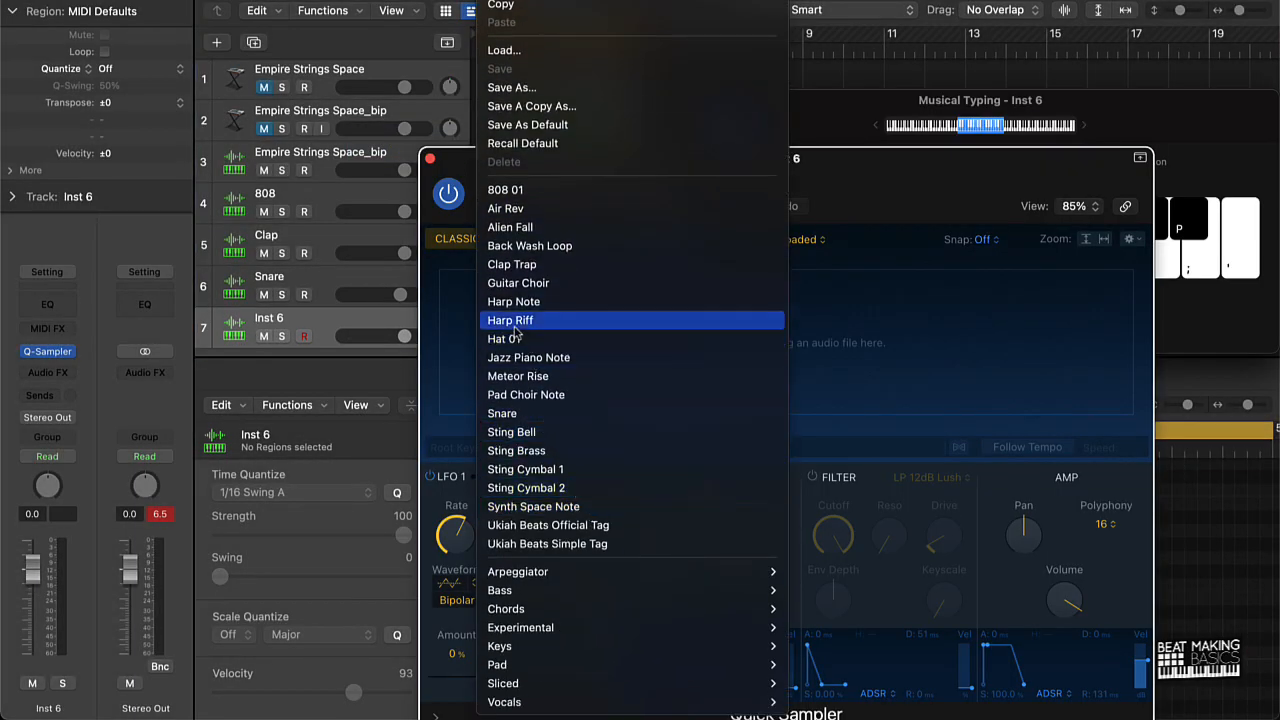
{"action": "left_click", "coordinate": [508, 339]}
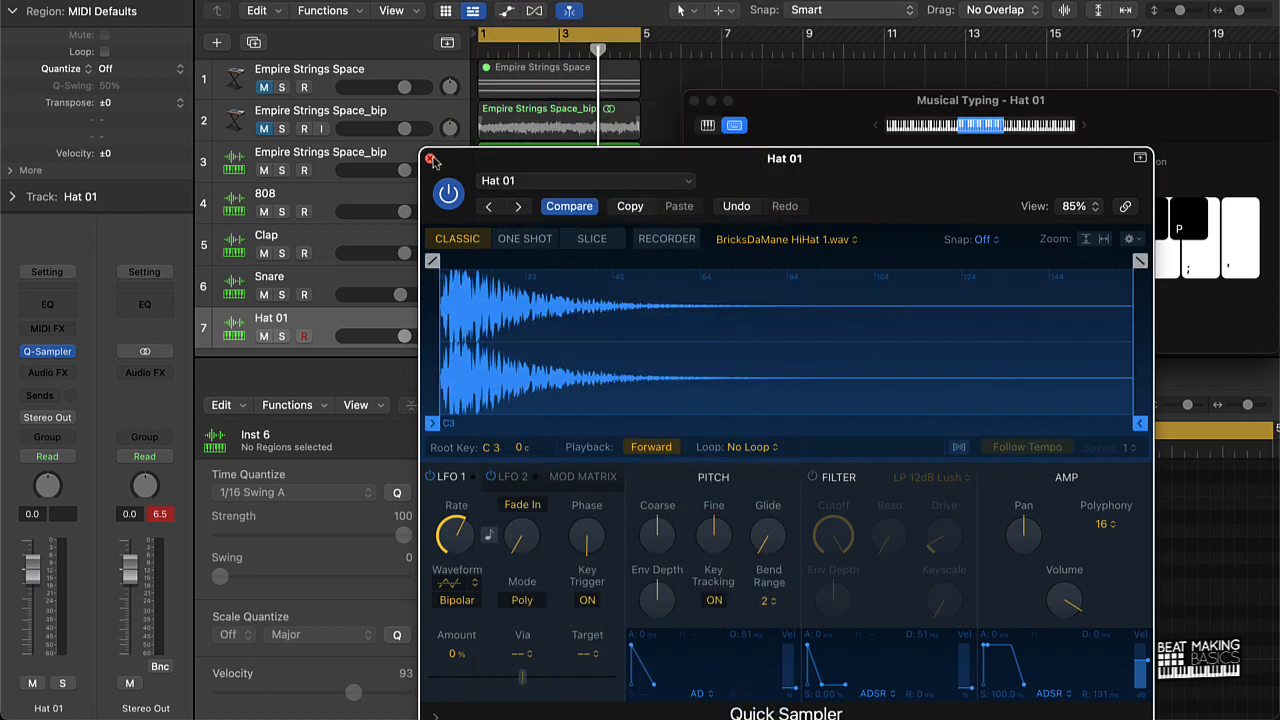
{"action": "left_click", "coordinate": [430, 159]}
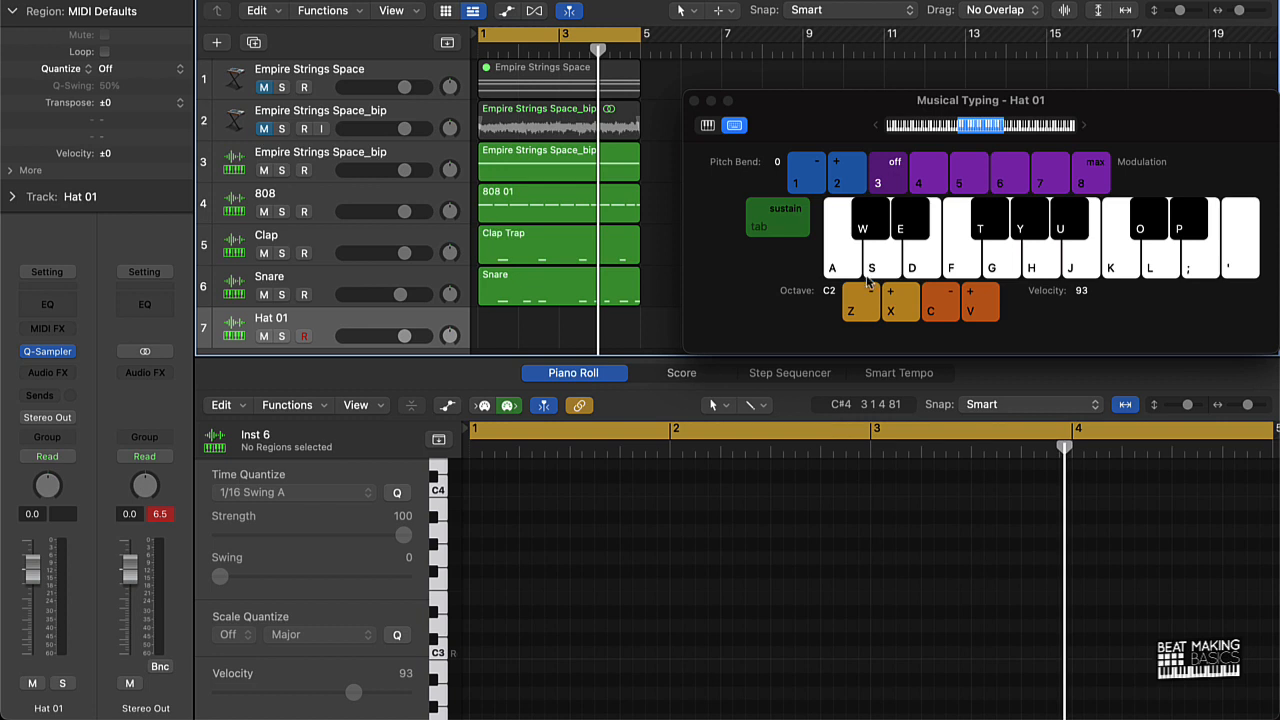
Close Musical Typing, enlarge the Piano Roll upward and audition the hi-hat at C3
{"action": "left_click", "coordinate": [694, 101]}
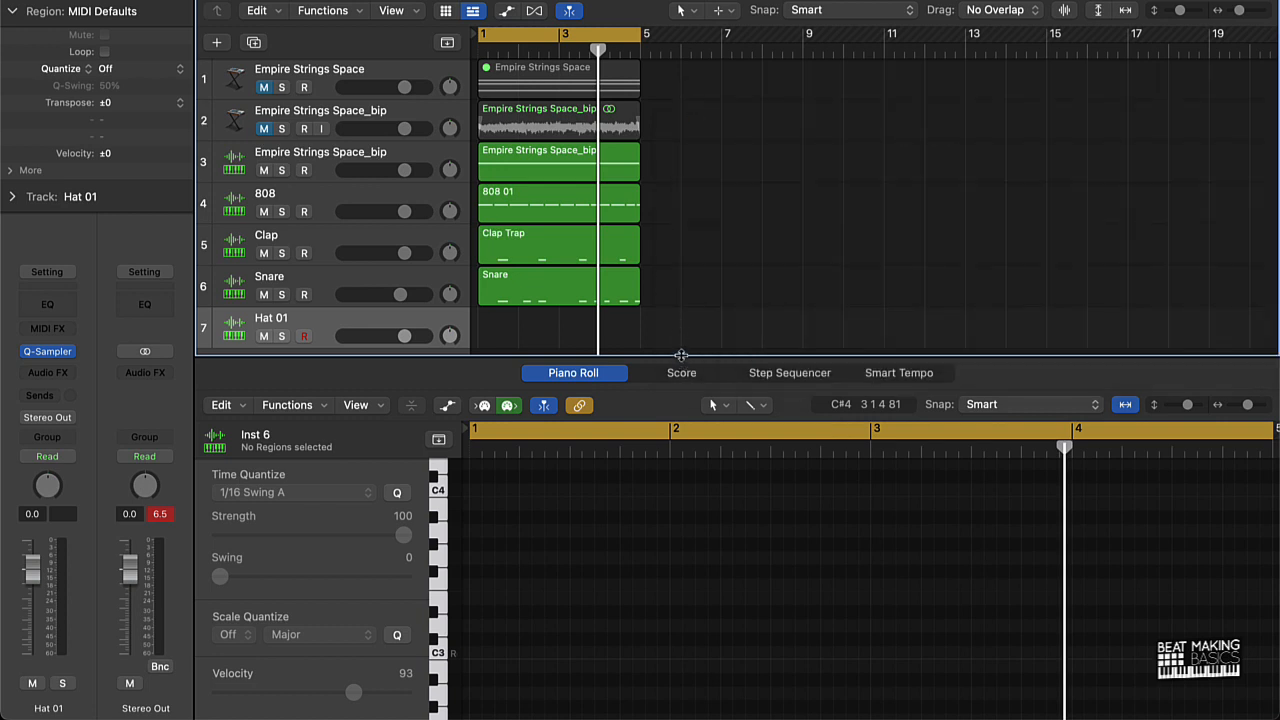
{"action": "left_click_drag", "start_coordinate": [680, 355], "coordinate": [682, 148]}
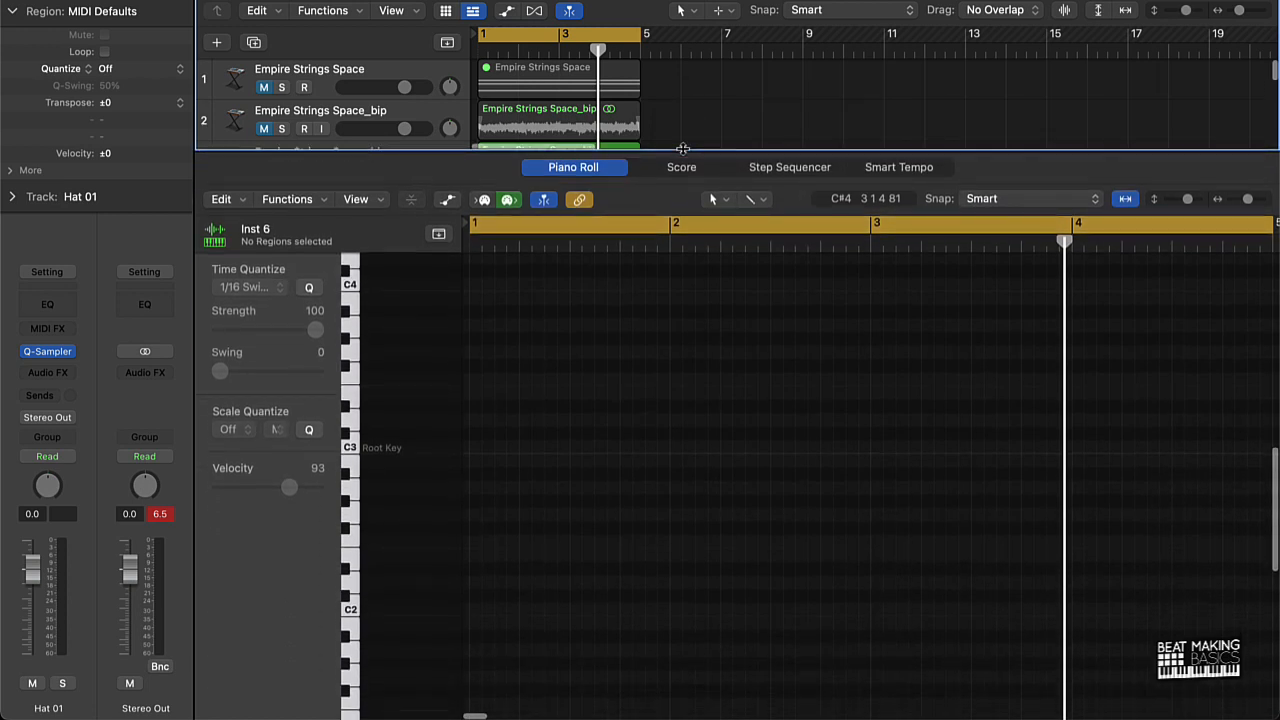
{"action": "left_click", "coordinate": [350, 447]}
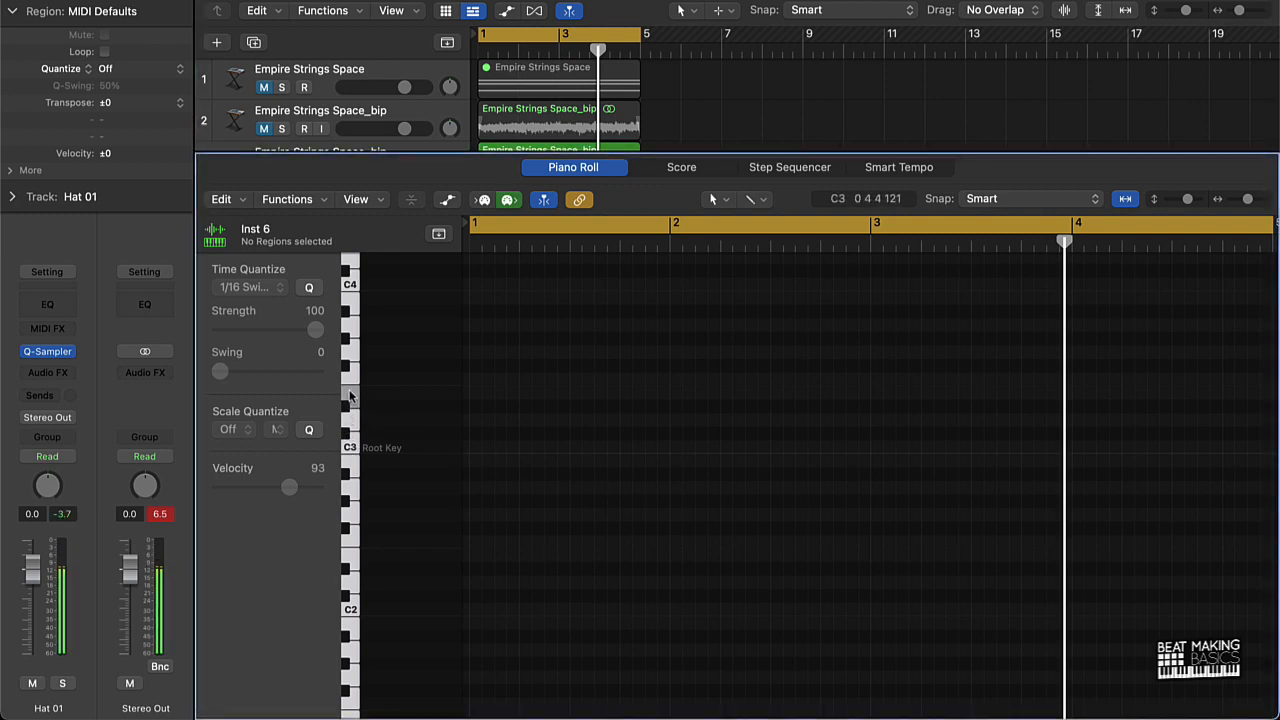
Draw short E3 hi-hat notes every 1/8 through bars 1 and 2, with extra 1/16 hits in beats 1 and 2 of bar 1 and beat 4 of bar 2
{"action": "left_click", "coordinate": [479, 396]}
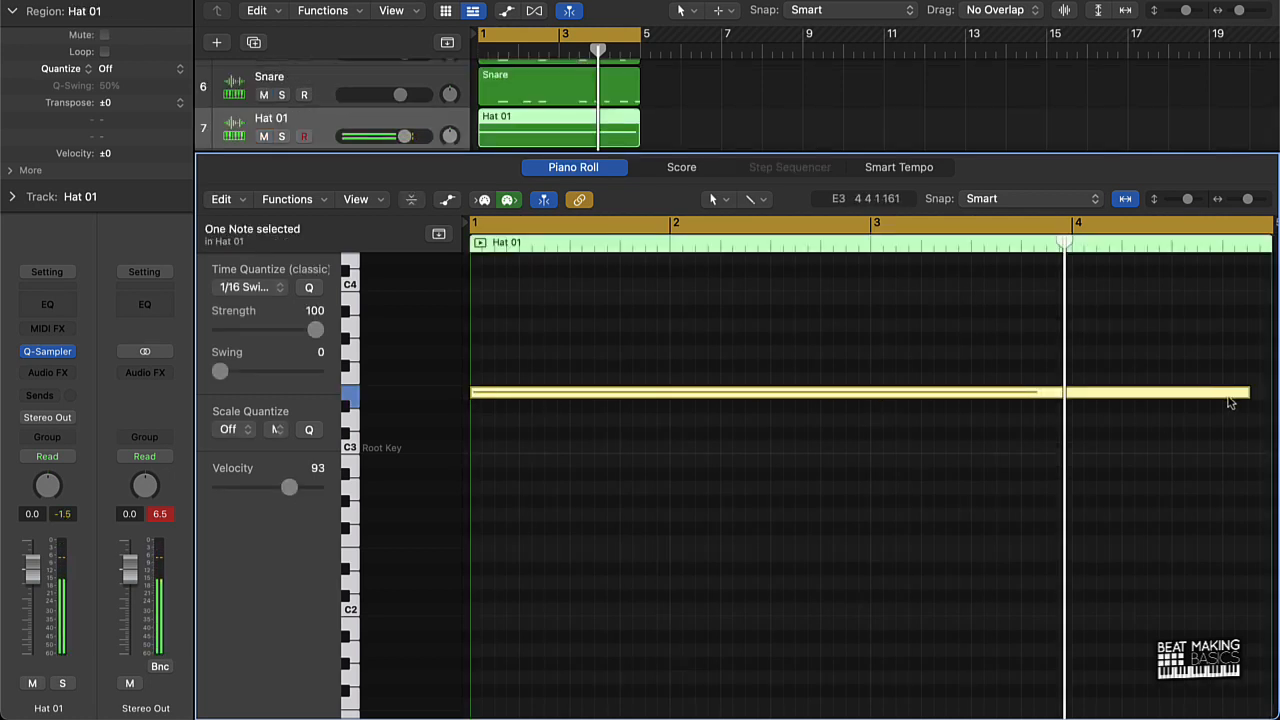
{"action": "left_click_drag", "start_coordinate": [1247, 392], "coordinate": [482, 406]}
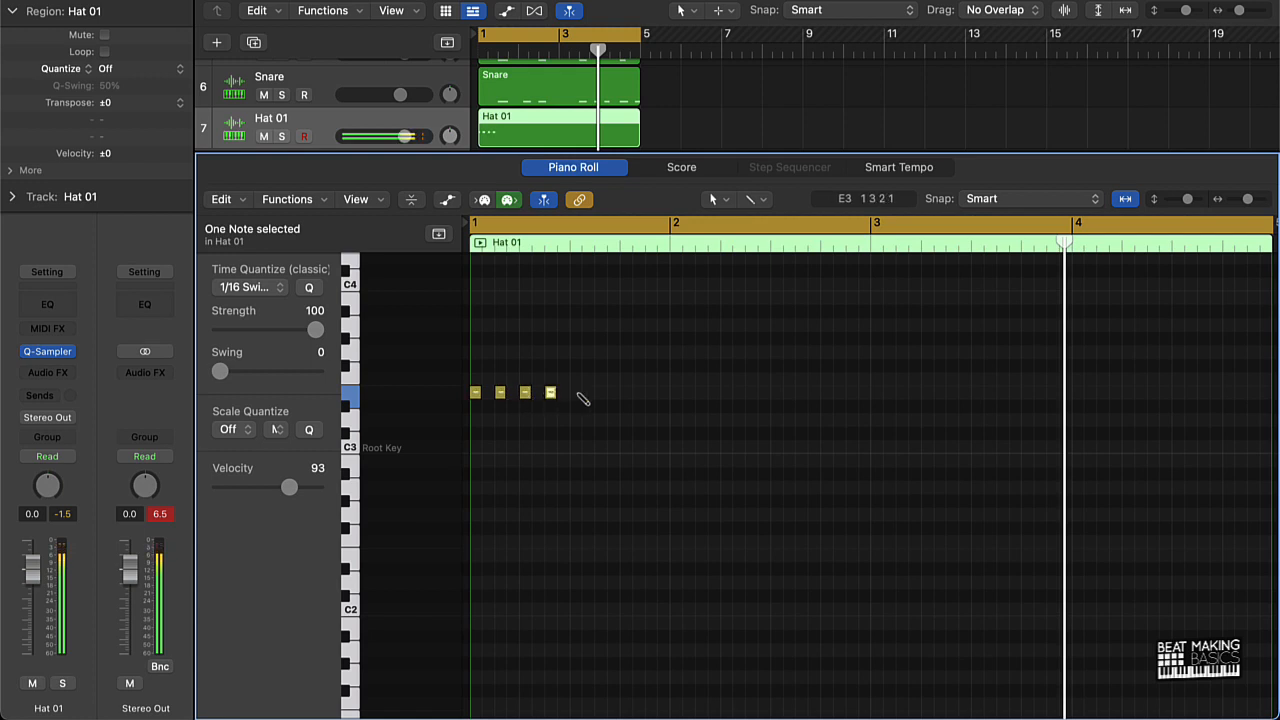
{"action": "left_click_drag", "start_coordinate": [586, 394], "coordinate": [575, 395]}
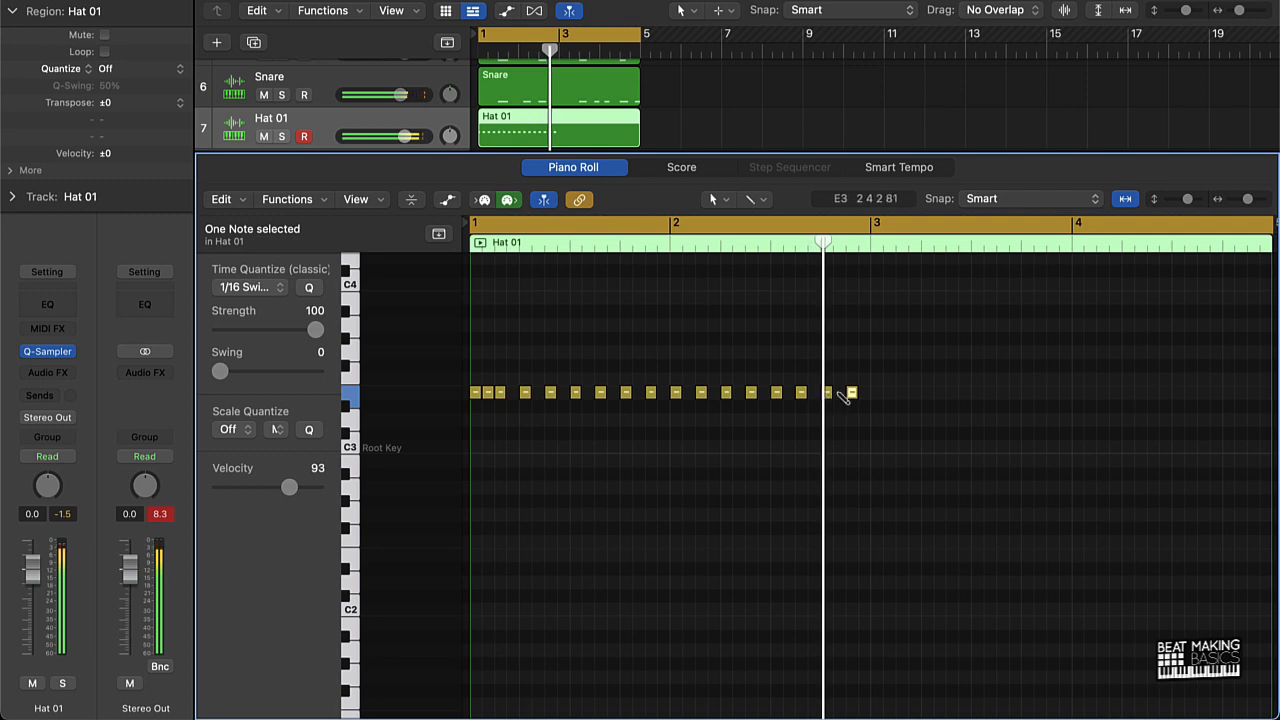
{"action": "left_click_drag", "start_coordinate": [876, 370], "coordinate": [471, 403]}
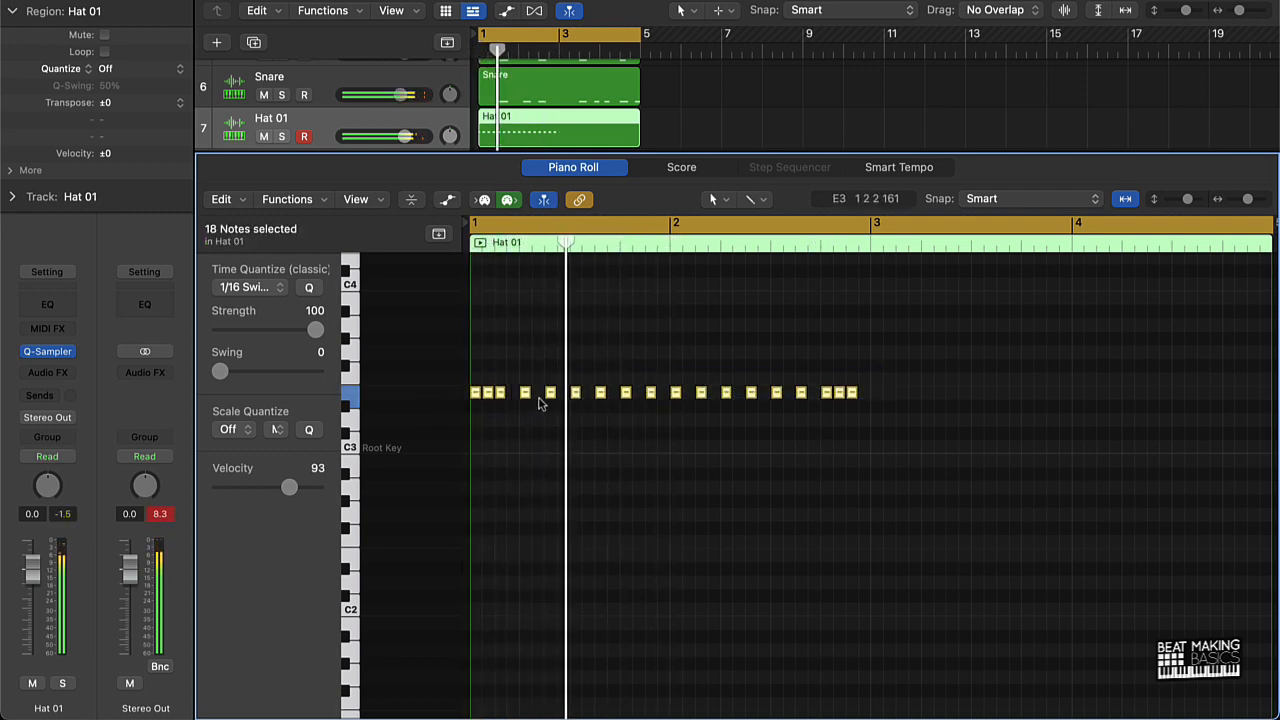
{"action": "left_click", "coordinate": [539, 394]}
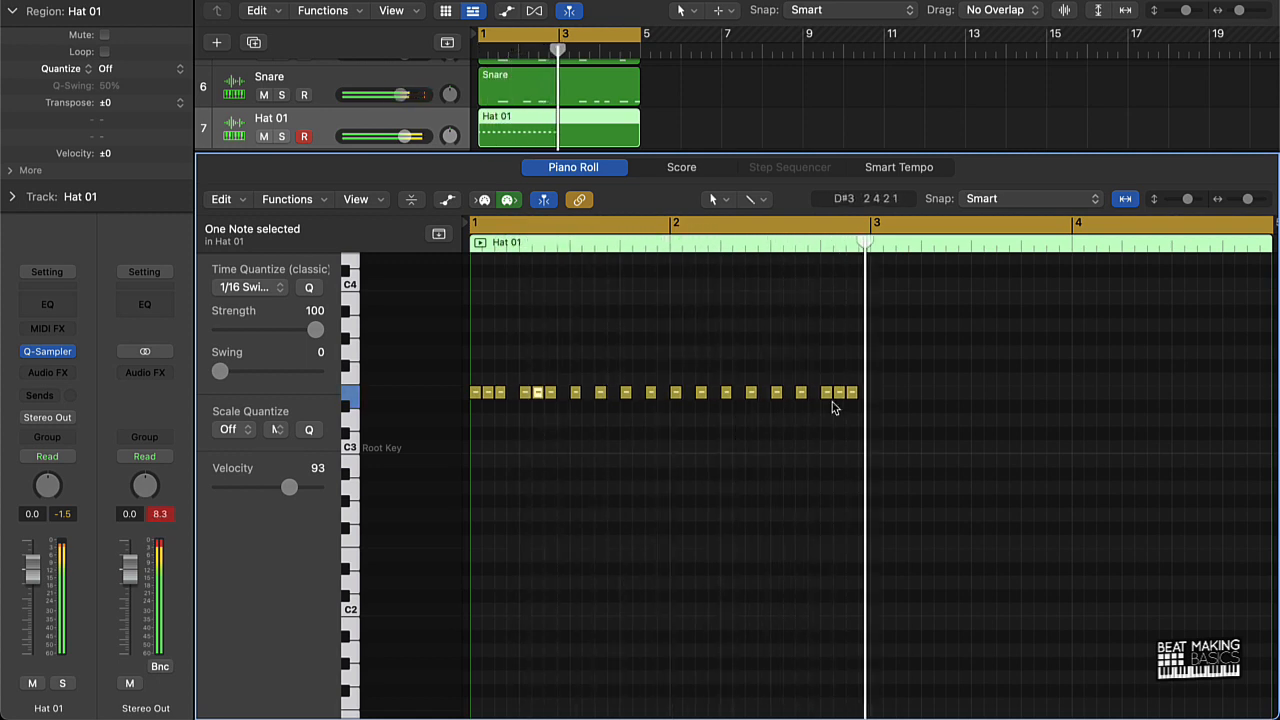
Copy the two-bar hi-hat pattern and paste it at bar 3 to fill bars 3 and 4
{"action": "left_click_drag", "start_coordinate": [868, 376], "coordinate": [422, 440]}
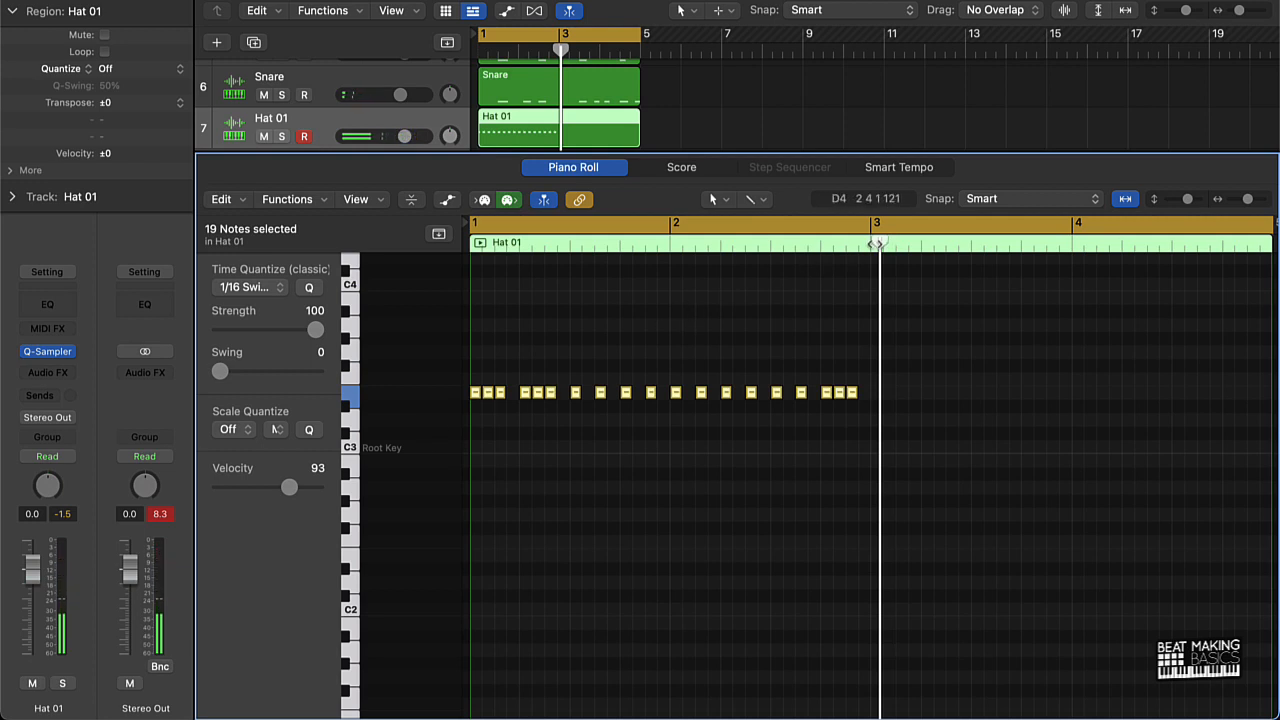
{"action": "left_click_drag", "start_coordinate": [876, 244], "coordinate": [874, 244]}
{"action": "key", "text": "super+v"}
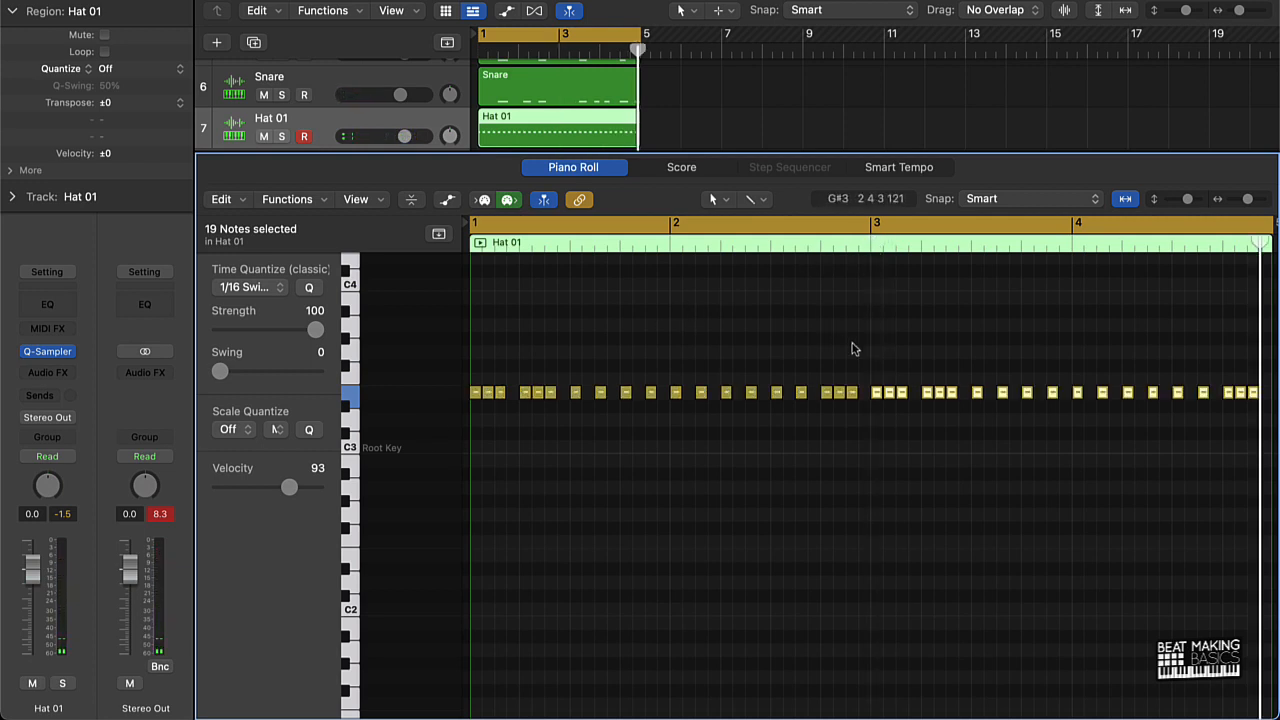
{"action": "left_click", "coordinate": [884, 468]}
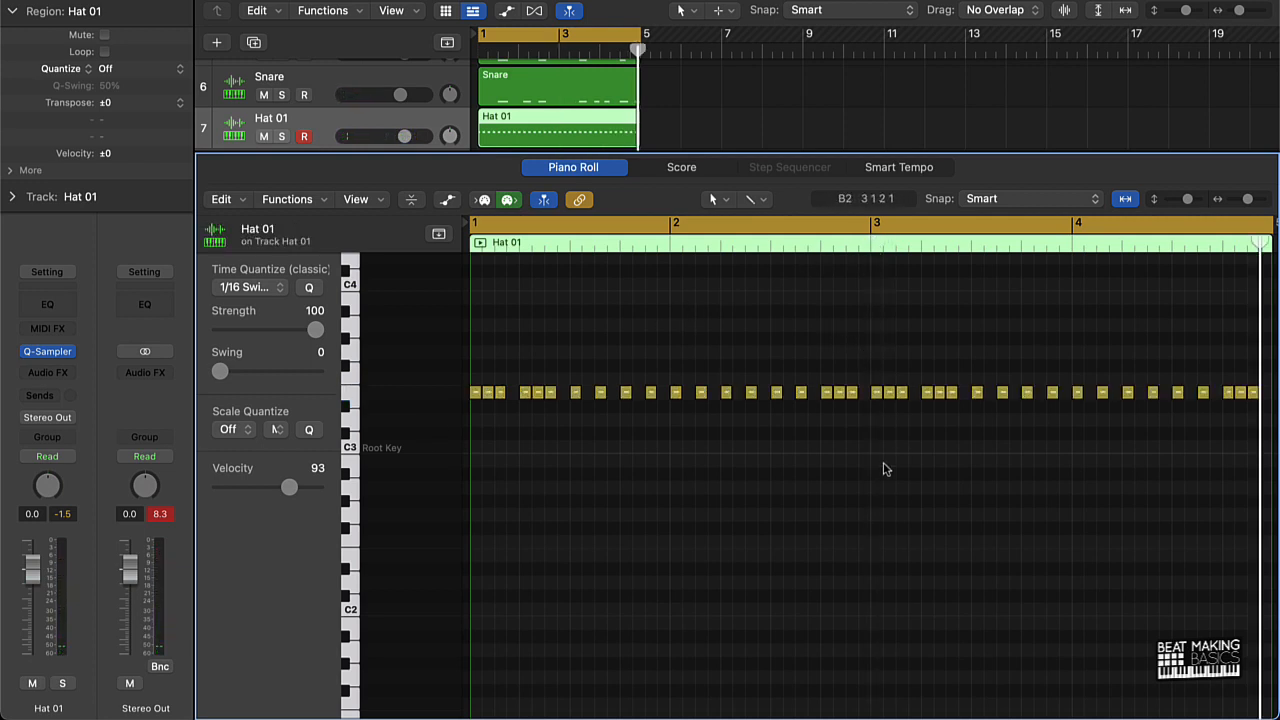
Remove the extra 1/16 hi-hat hits from beat 2 of bar 1 and beat 1 of bar 3, and play back the pattern
{"action": "left_click", "coordinate": [888, 395]}
{"action": "key", "text": "space"}
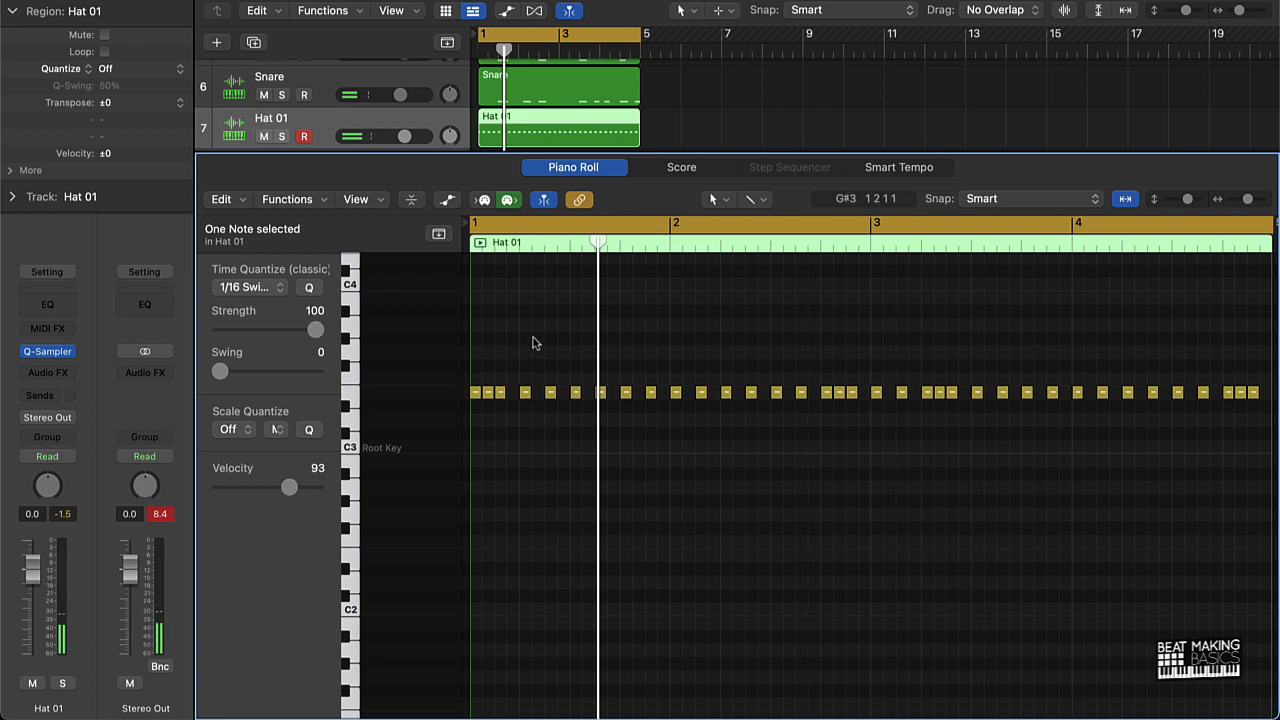
{"action": "key", "text": "super+Right"}
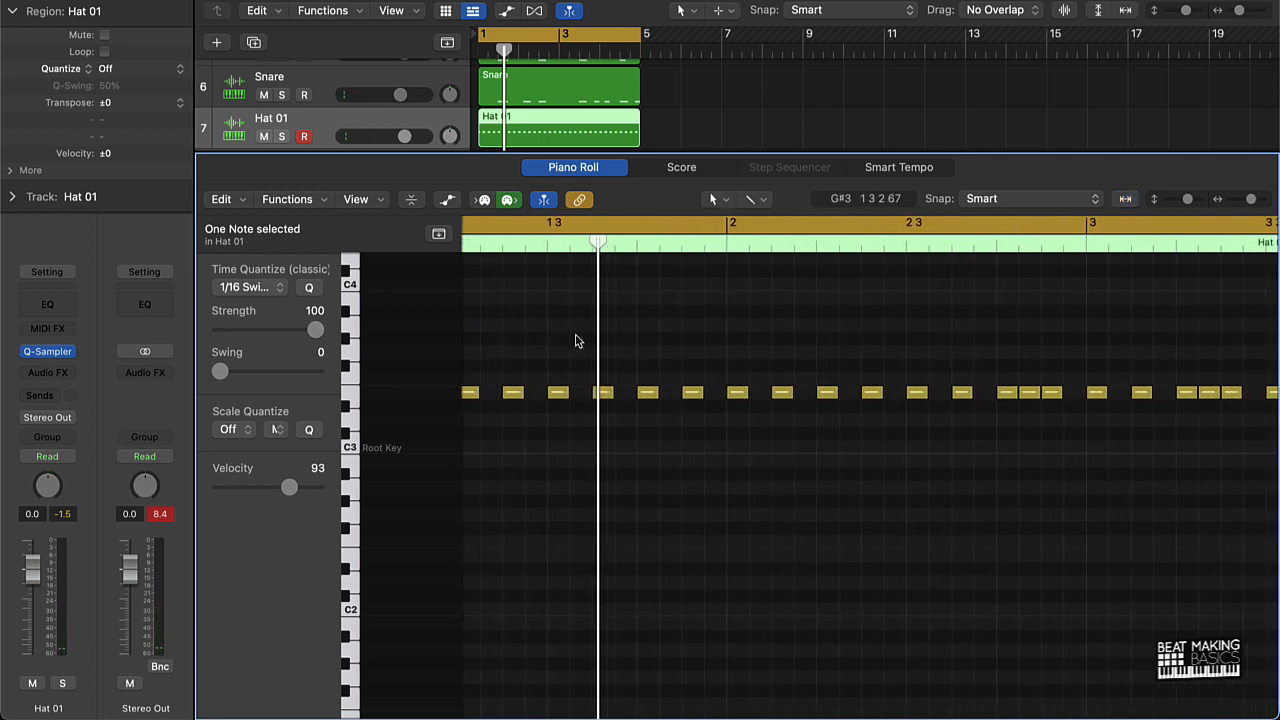
{"action": "scroll", "coordinate": [575, 341], "scroll_direction": "left", "scroll_amount": 3}
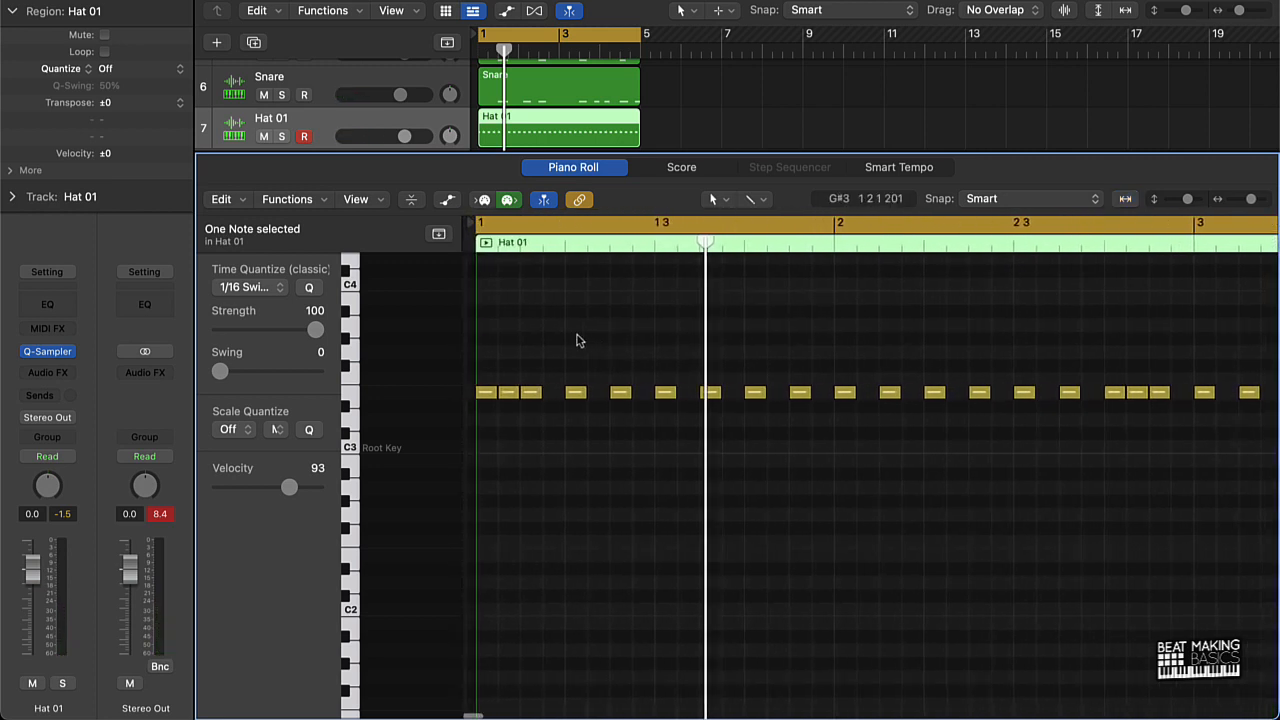
{"action": "key", "text": "space"}
{"action": "key", "text": "space"}
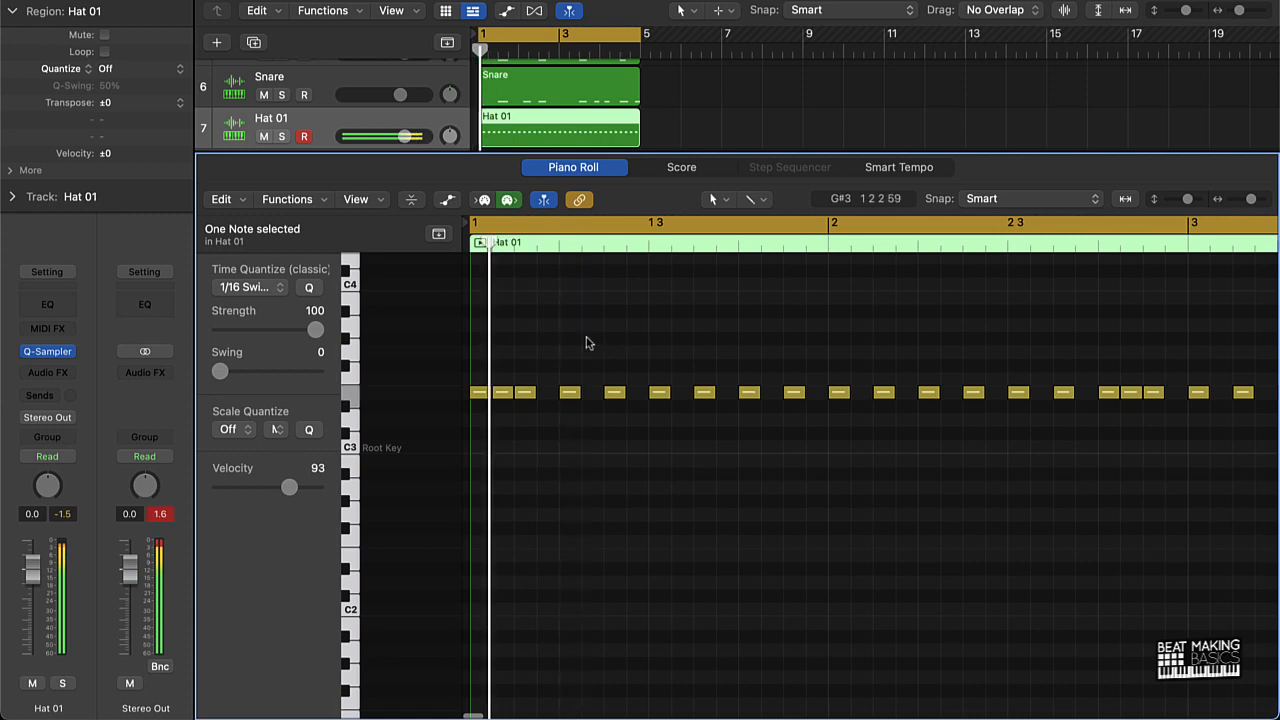
Draw a roll of six 1/32 hi-hat notes at A3 starting on beat 2 of bar 1
{"action": "key", "text": "space"}
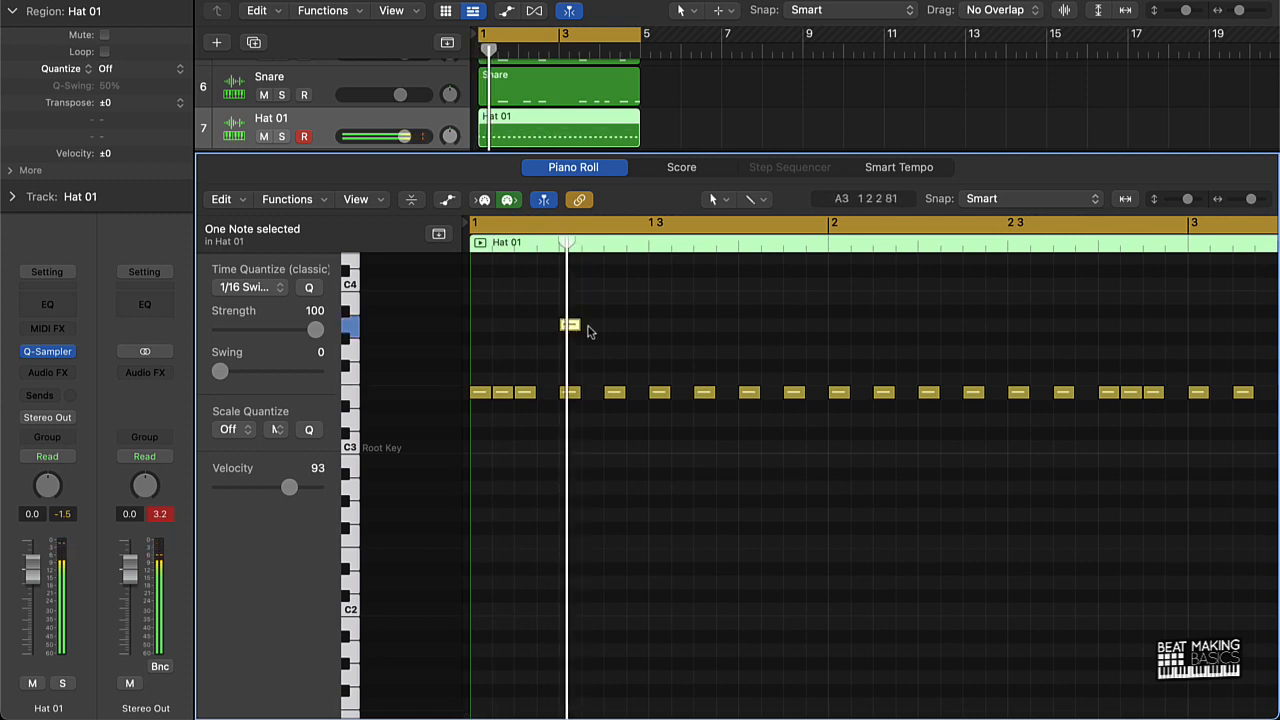
{"action": "left_click_drag", "start_coordinate": [642, 316], "coordinate": [555, 336]}
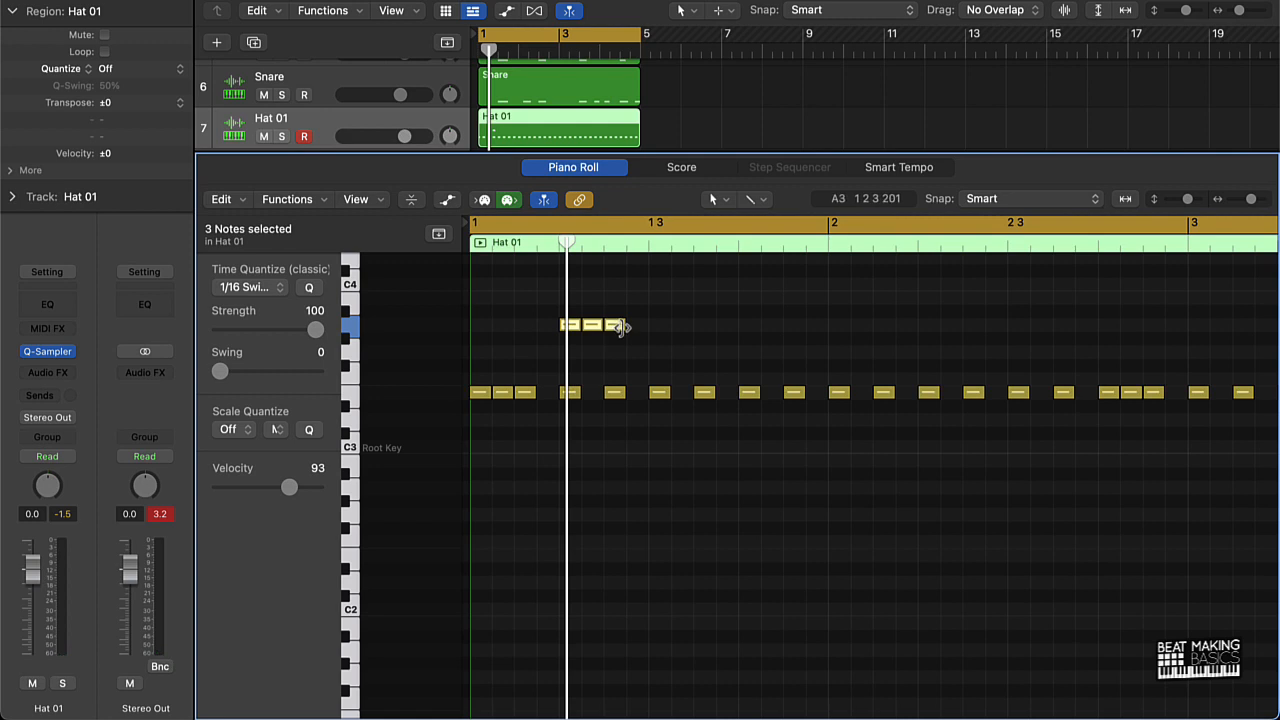
{"action": "left_click_drag", "start_coordinate": [622, 327], "coordinate": [582, 342]}
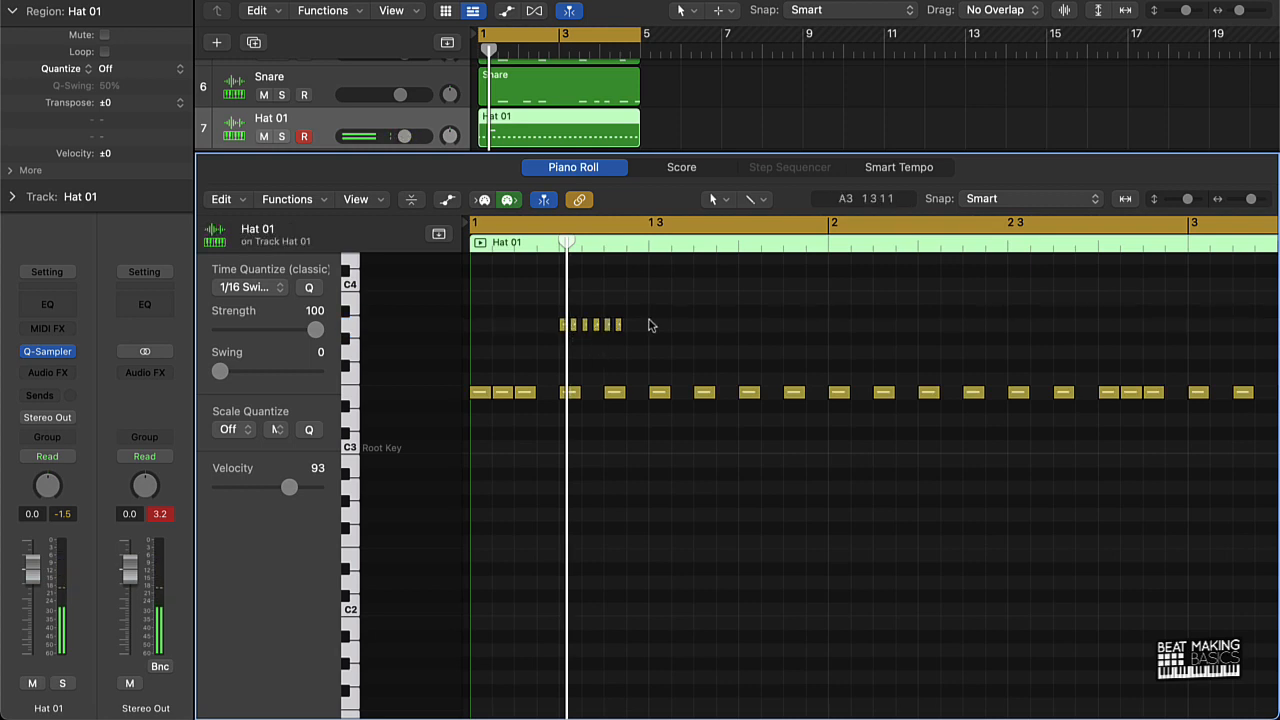
Show the note velocities, shape the six roll notes into a falling velocity ramp and audition it
{"action": "left_click_drag", "start_coordinate": [670, 306], "coordinate": [497, 338]}
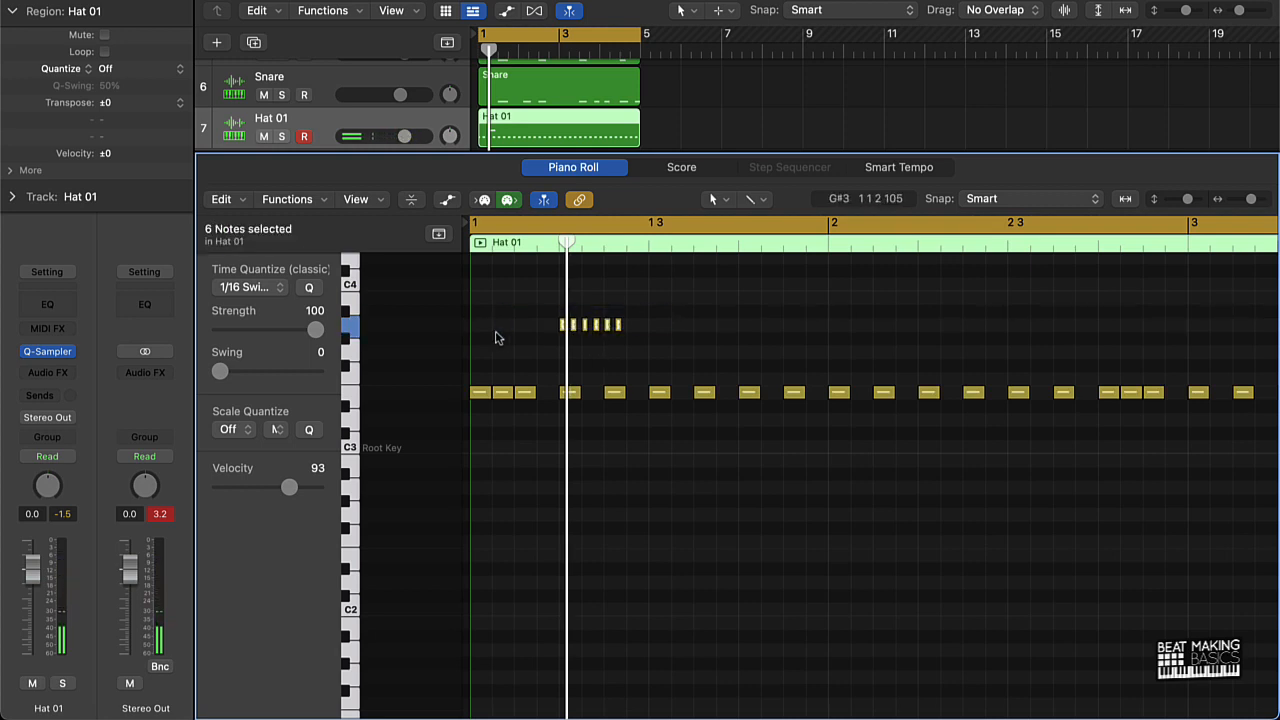
{"action": "left_click", "coordinate": [447, 200]}
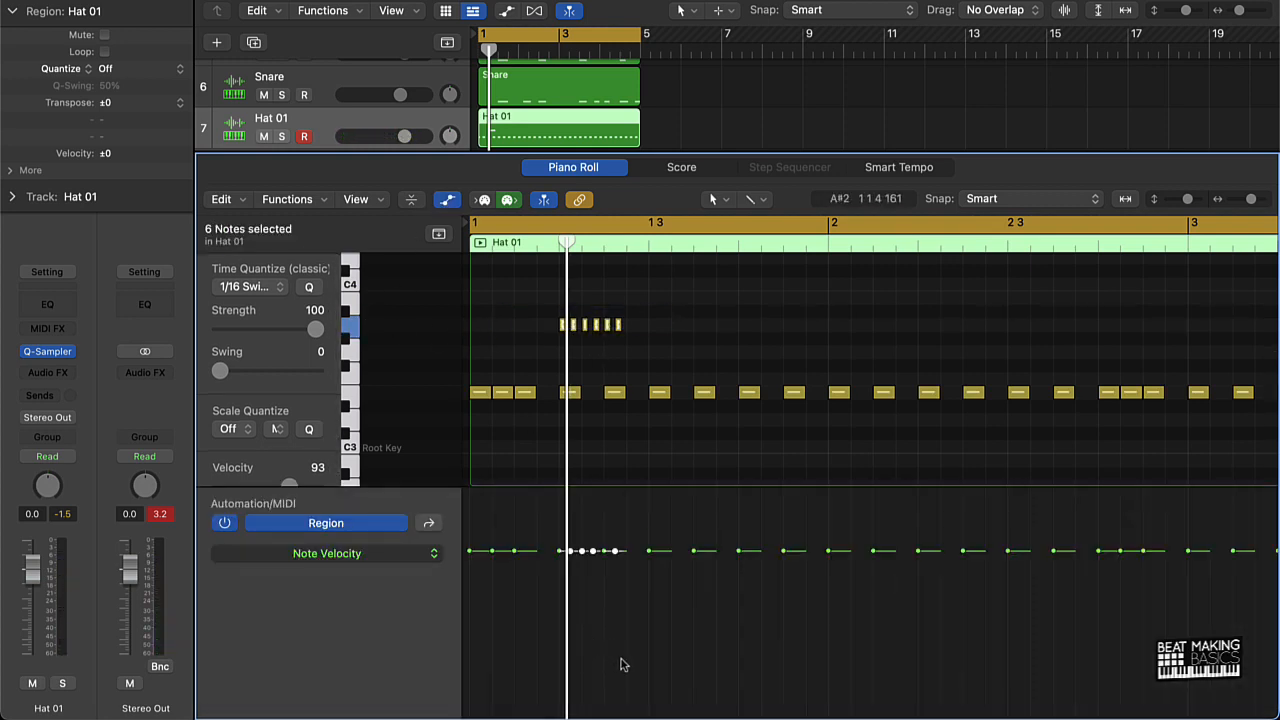
{"action": "left_click_drag", "start_coordinate": [563, 560], "coordinate": [570, 565]}
{"action": "key", "text": "space"}
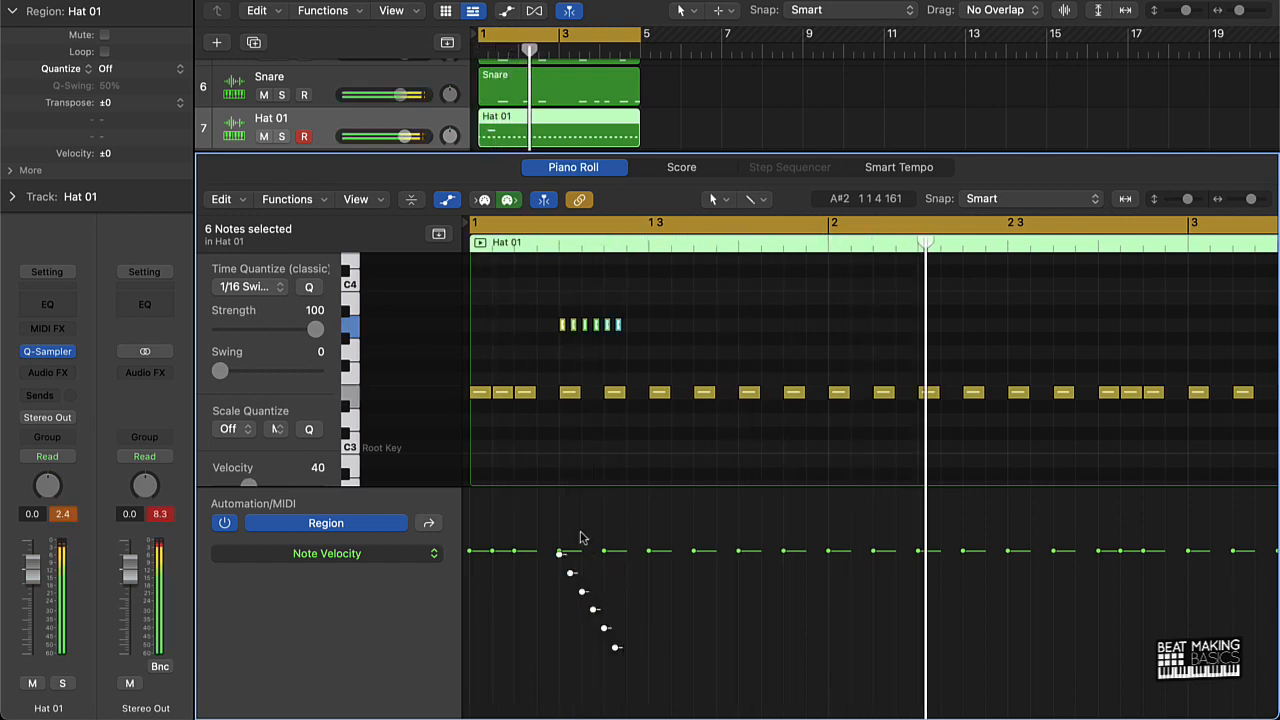
{"action": "key", "text": "space"}
{"action": "key", "text": "space"}
{"action": "key", "text": "space"}
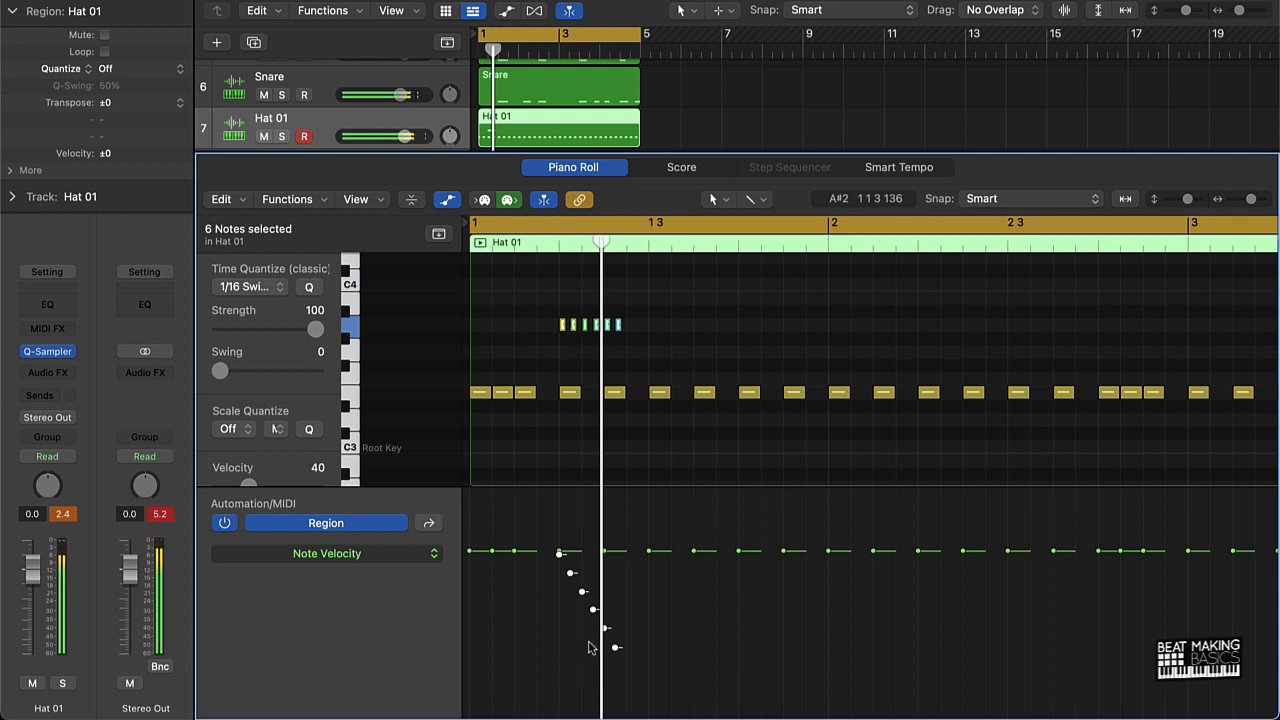
Try a rising velocity ramp on the roll, and replace it with a softer falling ramp
{"action": "left_click_drag", "start_coordinate": [645, 574], "coordinate": [643, 578]}
{"action": "key", "text": "space"}
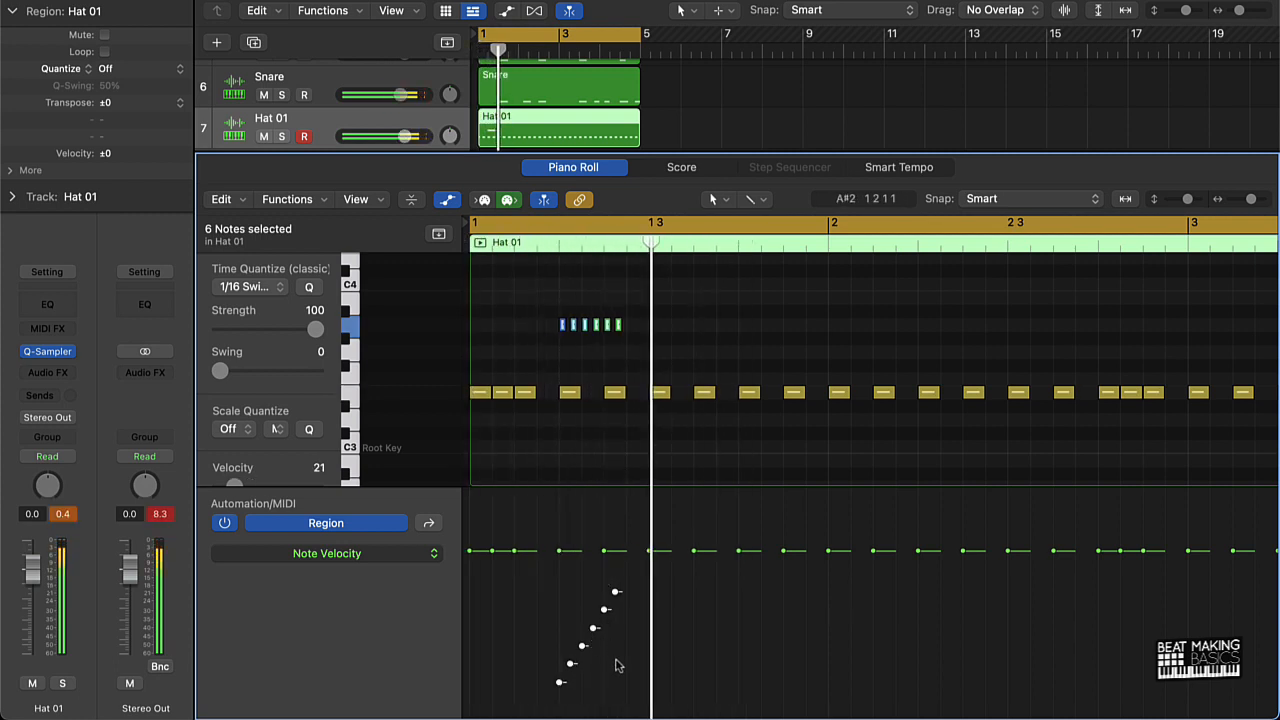
{"action": "left_click_drag", "start_coordinate": [566, 581], "coordinate": [568, 583]}
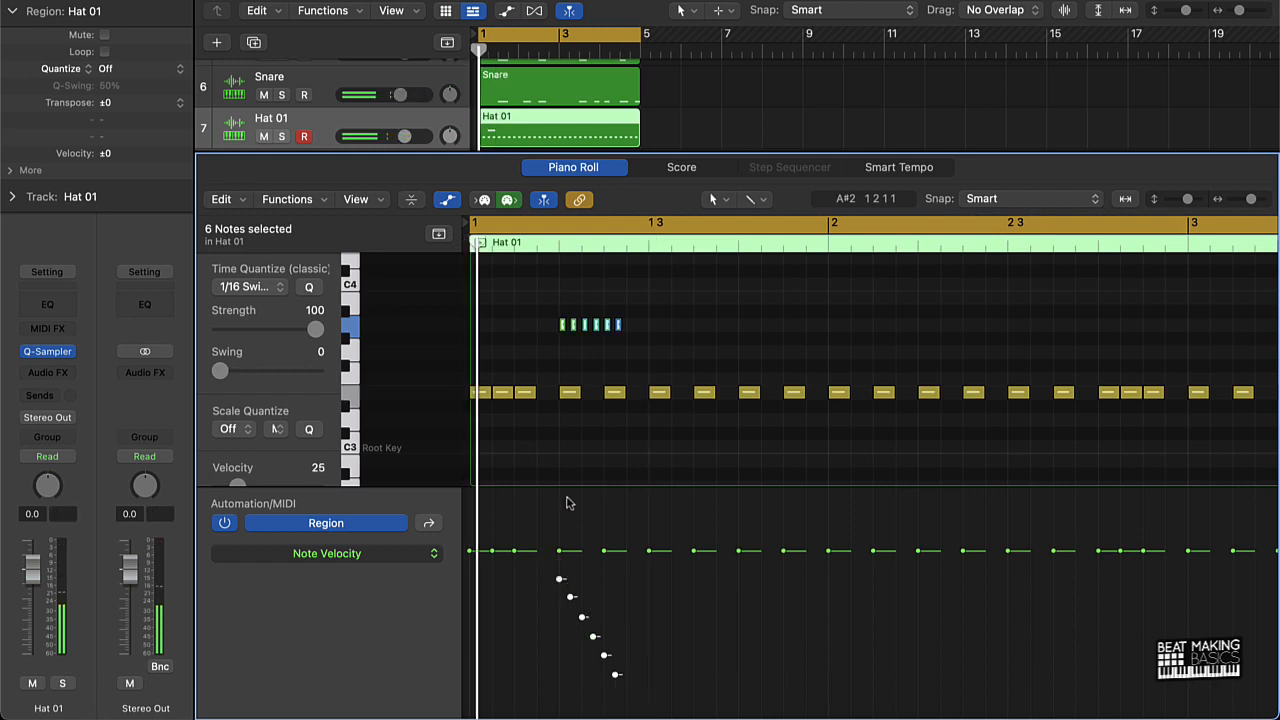
Move the six-note roll down to D3 and play it back with the beat
{"action": "left_click", "coordinate": [658, 341]}
{"action": "left_click_drag", "start_coordinate": [658, 341], "coordinate": [565, 428]}
{"action": "key", "text": "space"}
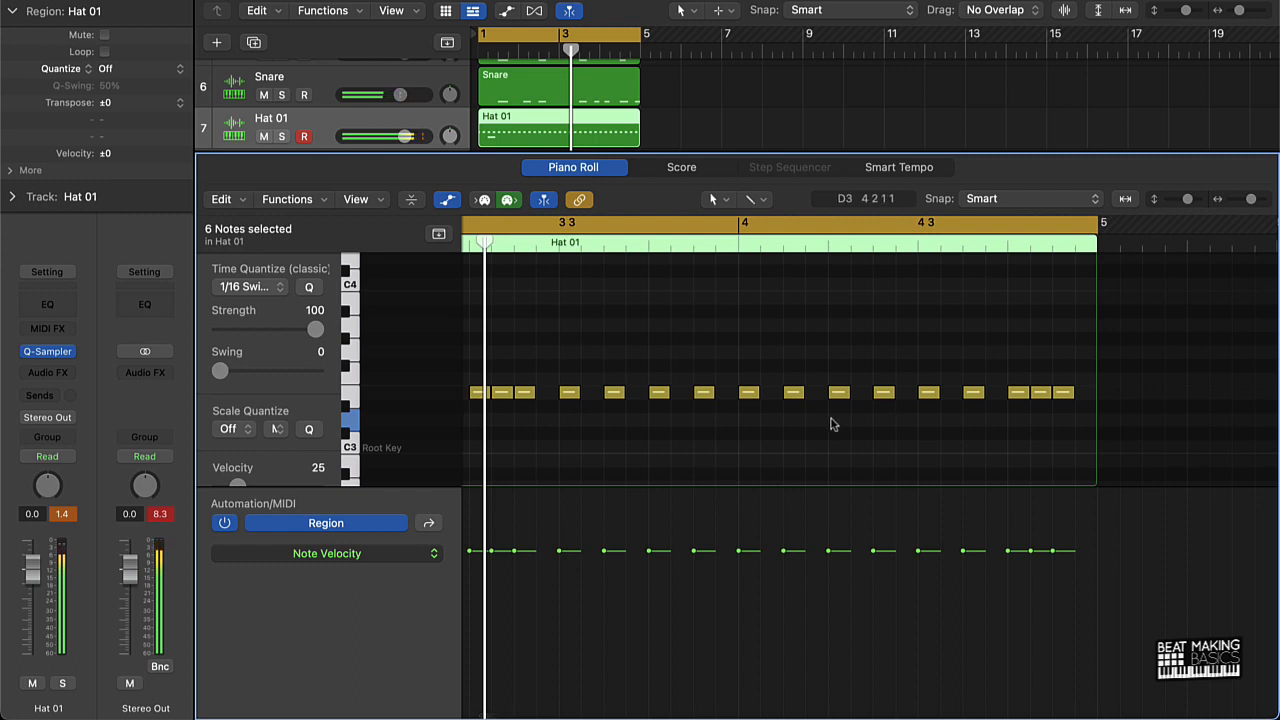
{"action": "scroll", "coordinate": [831, 424], "scroll_direction": "left", "scroll_amount": 10}
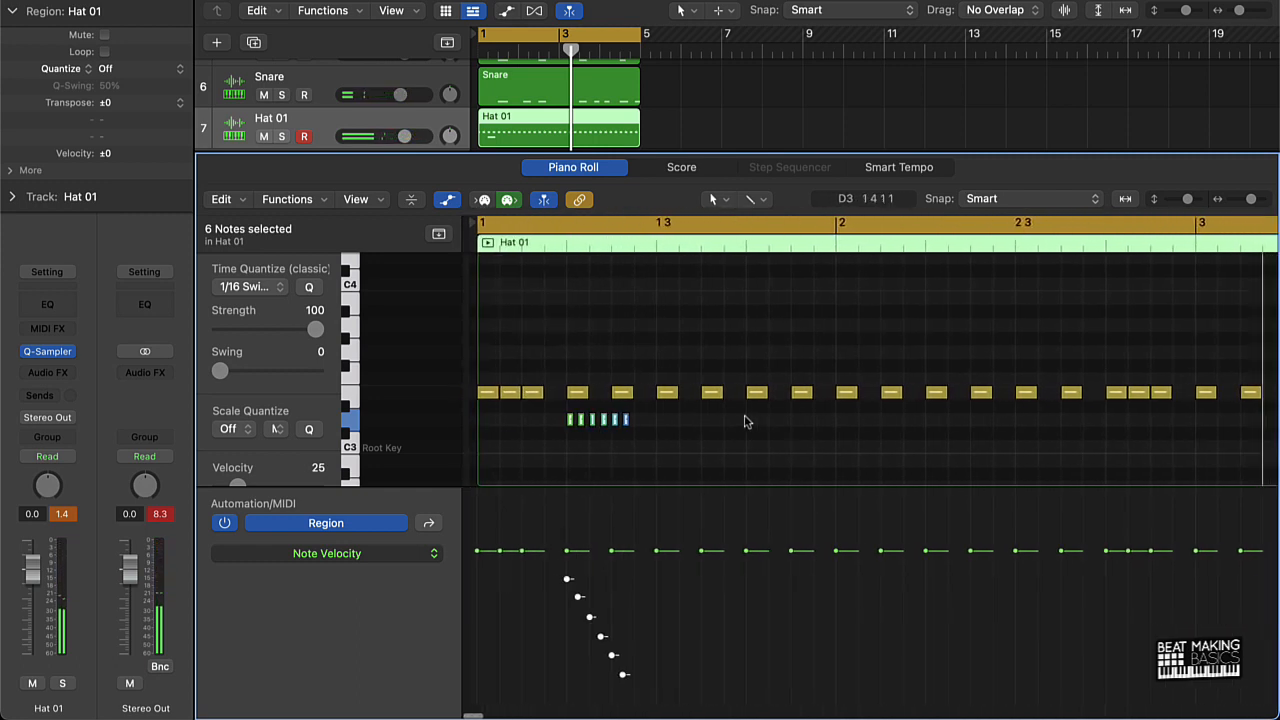
{"action": "key", "text": "space"}
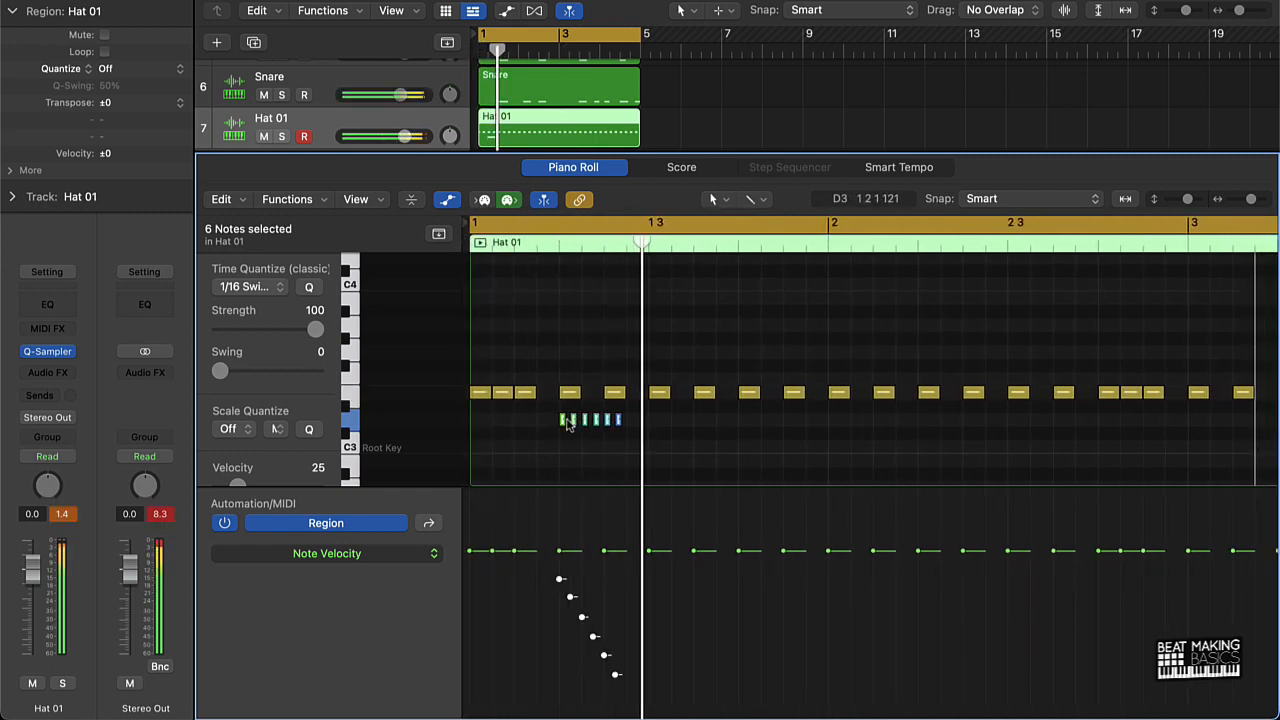
Move the roll to position 2 1 3 in bar 2 and copy it to beat 2 of bar 4 at D3
{"action": "left_click_drag", "start_coordinate": [563, 424], "coordinate": [876, 422]}
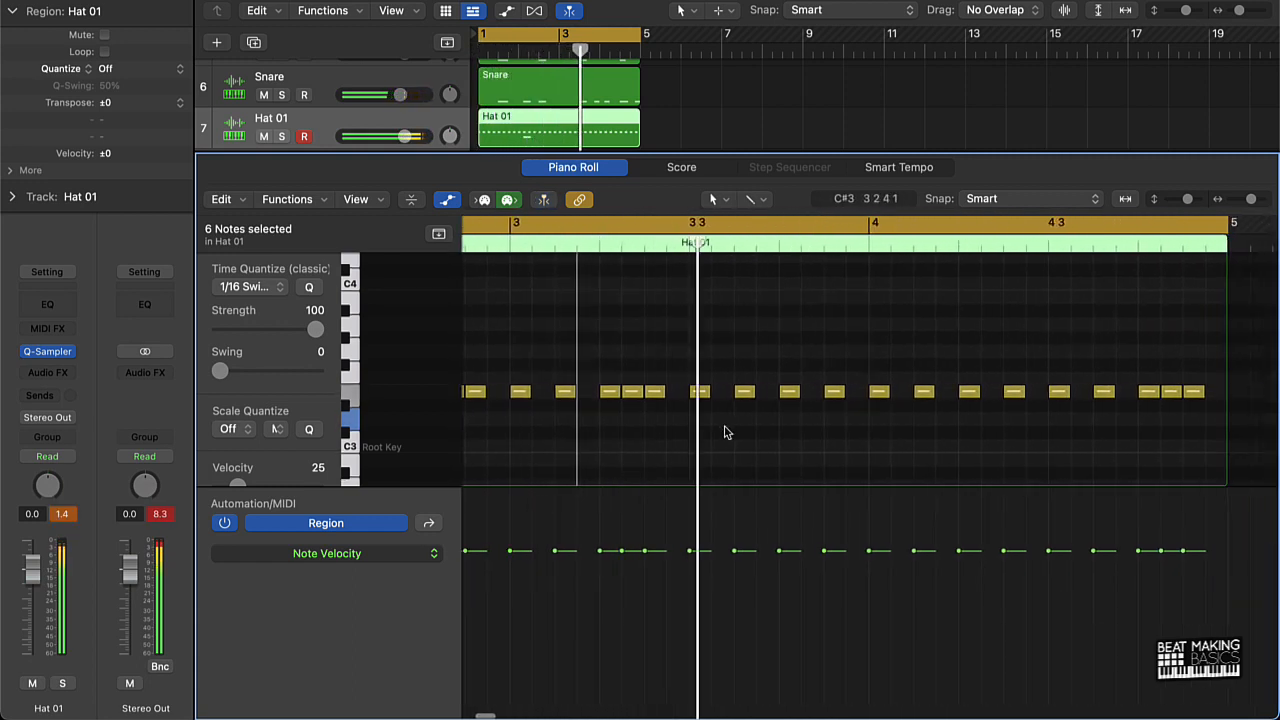
{"action": "scroll", "coordinate": [962, 421], "scroll_direction": "down", "scroll_amount": 1}
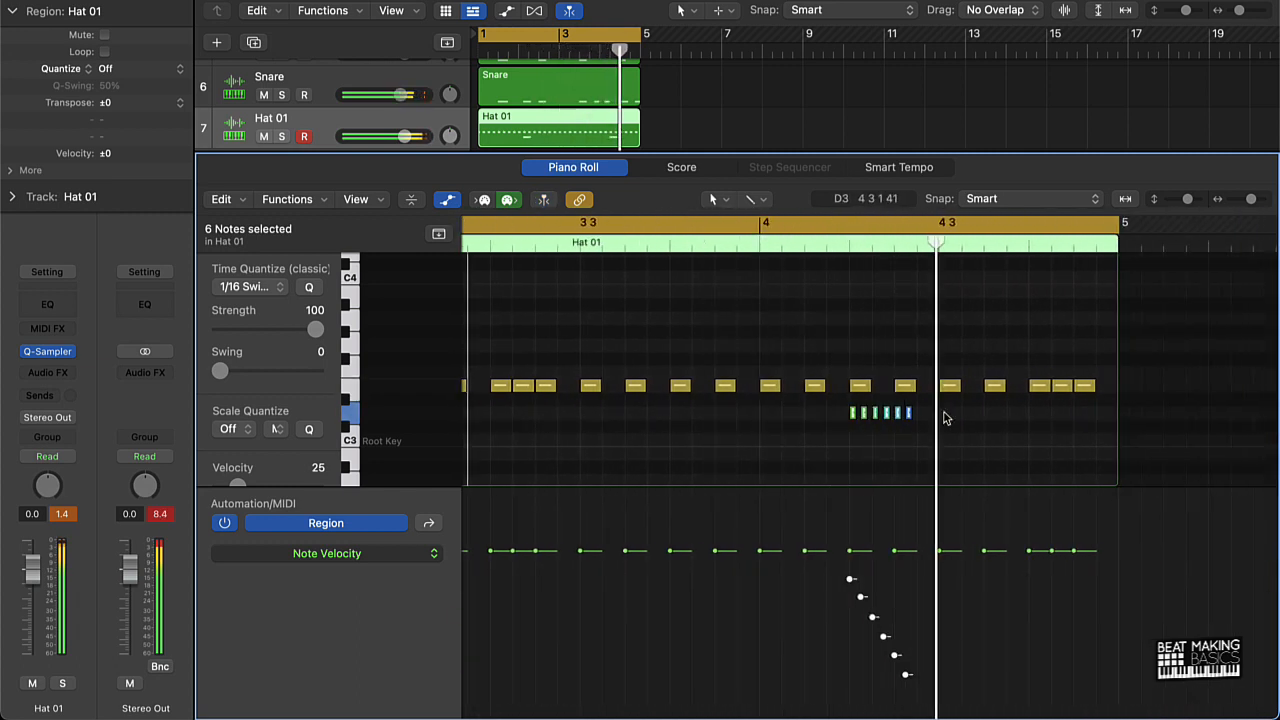
{"action": "scroll", "coordinate": [925, 420], "scroll_direction": "left", "scroll_amount": 2}
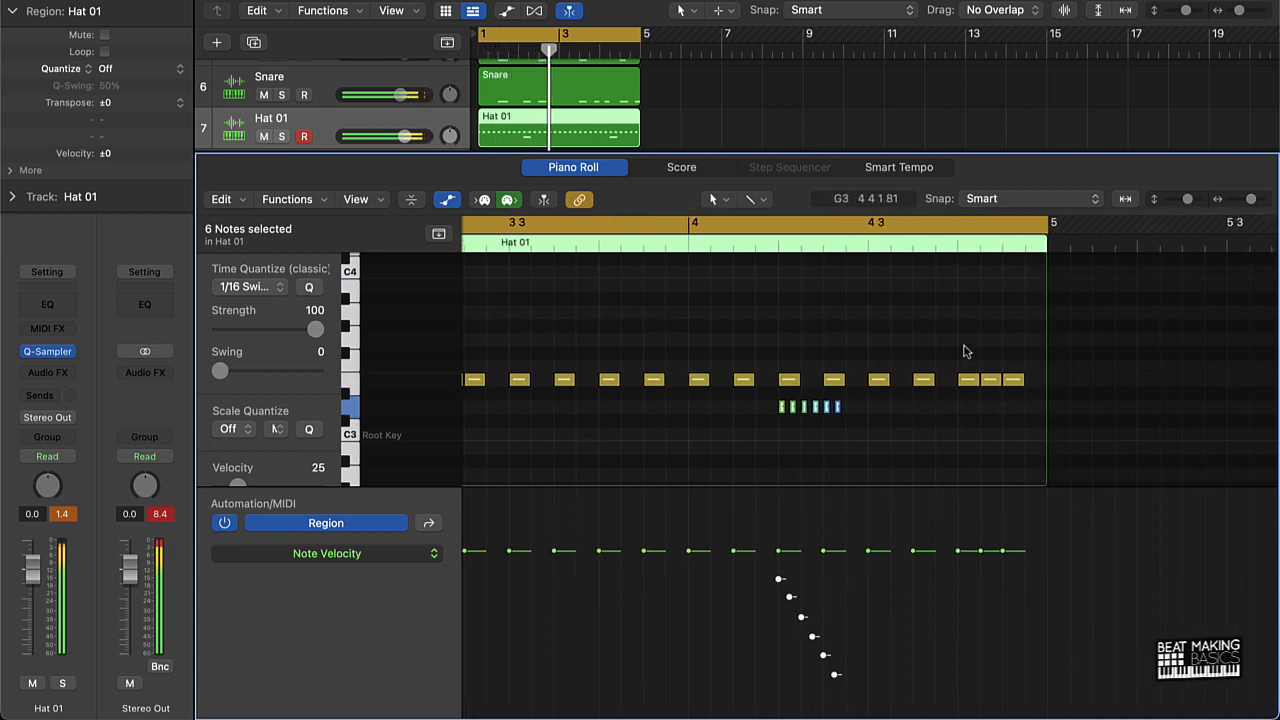
Shift the bar 2 roll to start on beat 2, and close the Piano Roll
{"action": "scroll", "coordinate": [928, 352], "scroll_direction": "left", "scroll_amount": 10}
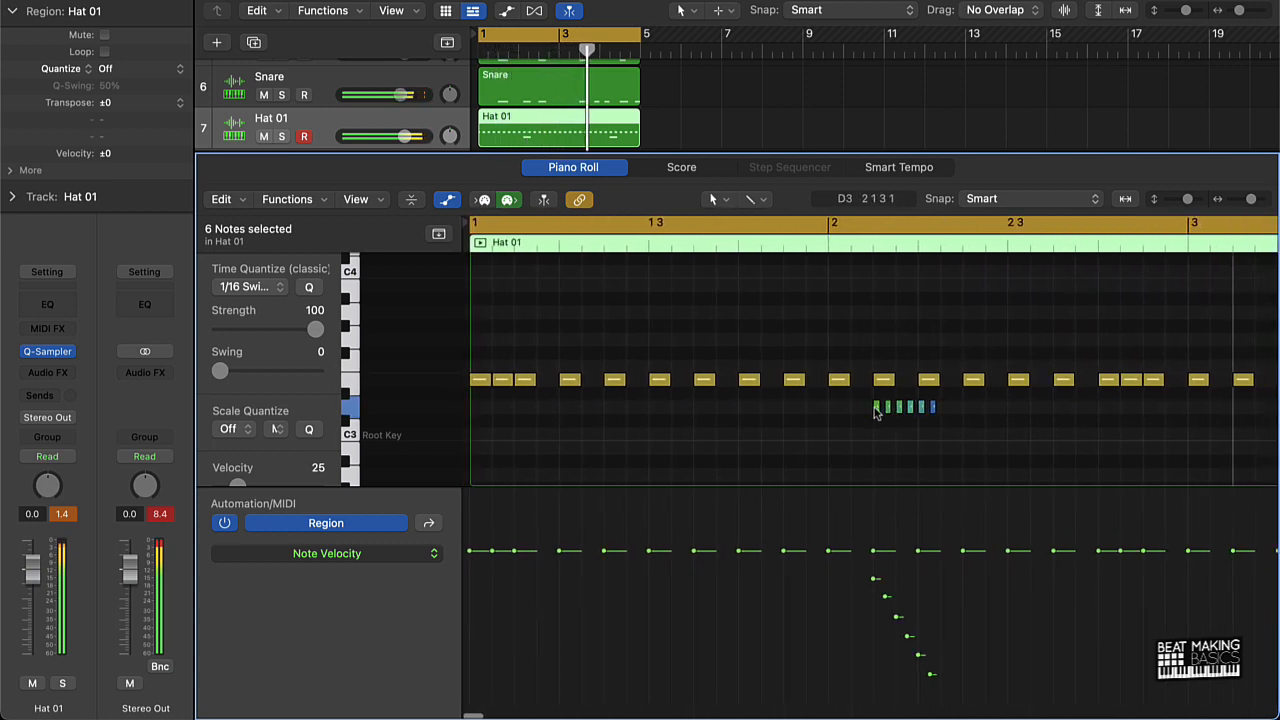
{"action": "left_click_drag", "start_coordinate": [855, 401], "coordinate": [995, 433]}
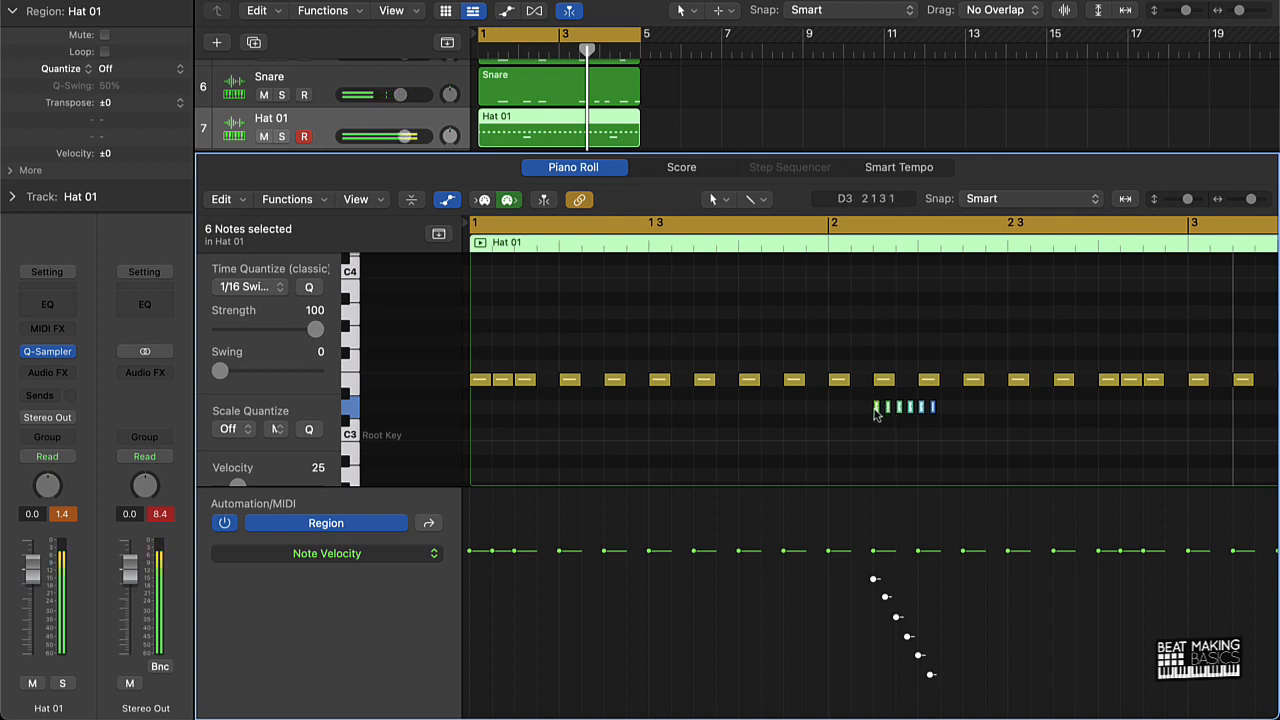
{"action": "left_click_drag", "start_coordinate": [875, 409], "coordinate": [923, 411]}
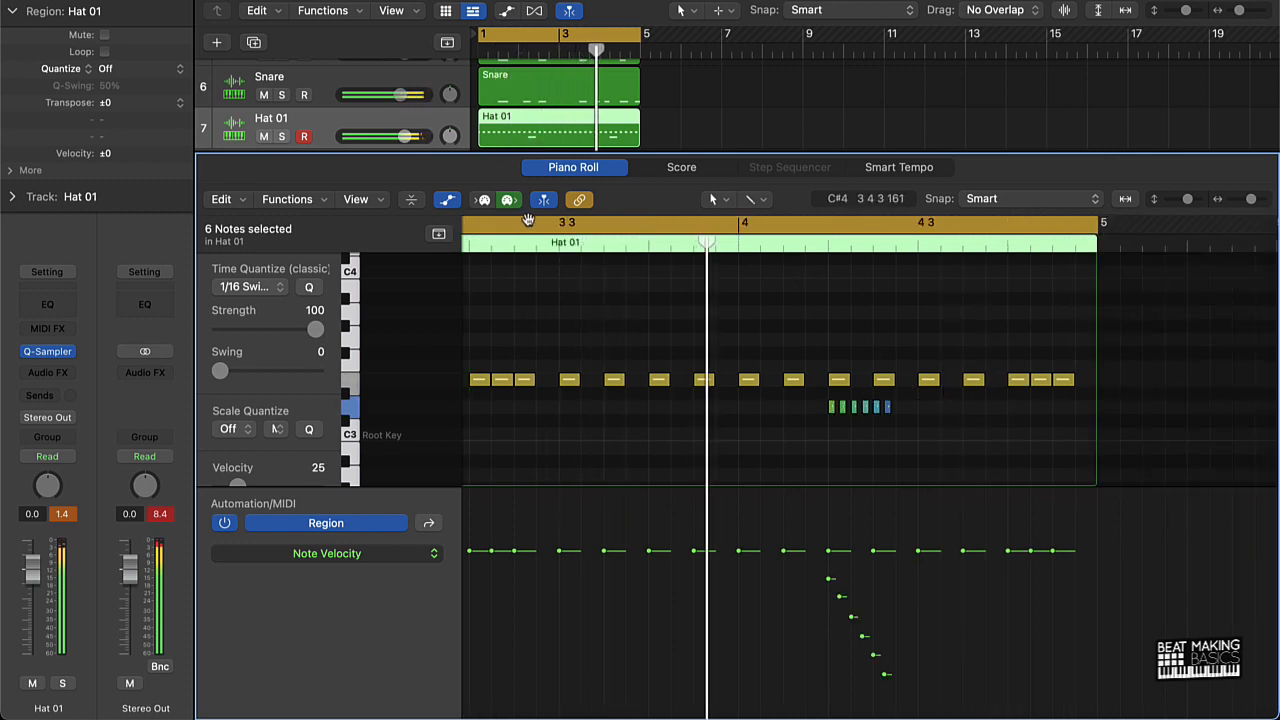
{"action": "key", "text": "e"}
{"action": "left_click", "coordinate": [808, 270]}
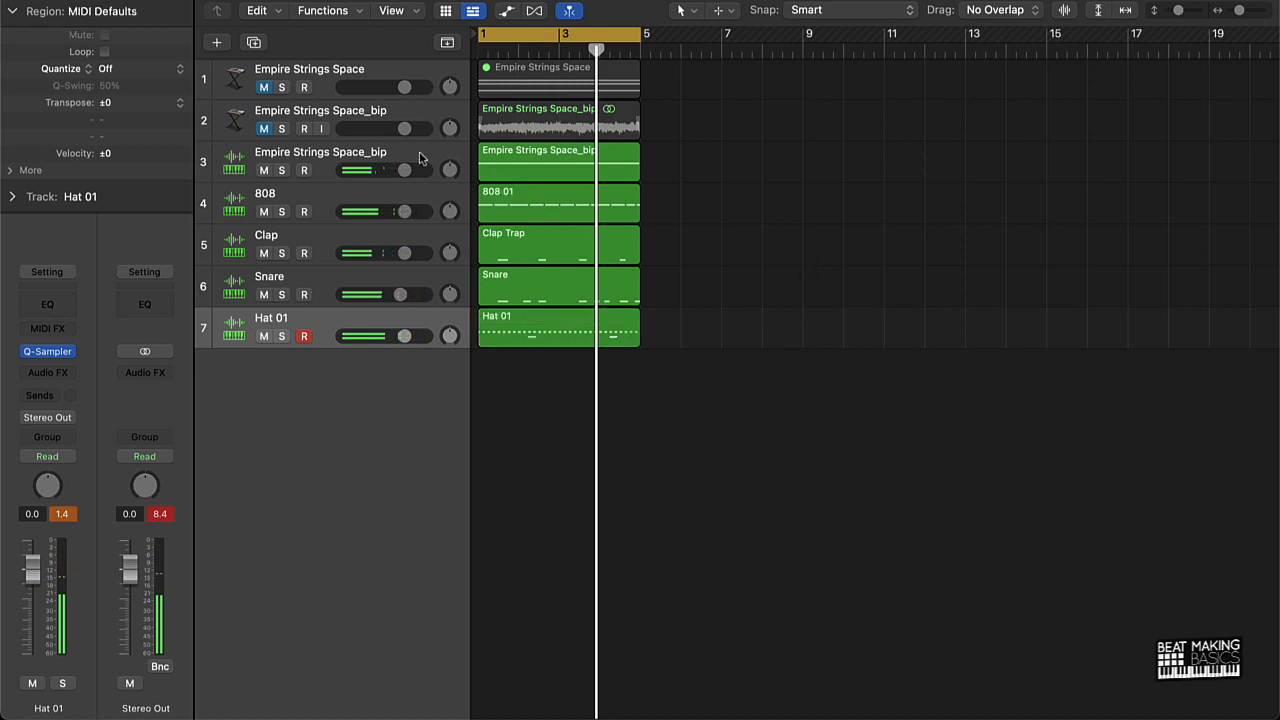
Insert Murda Melodies as an audio effect on track 3, Empire Strings Space_bip, and move its window clear of the tracks
{"action": "left_click", "coordinate": [338, 152]}
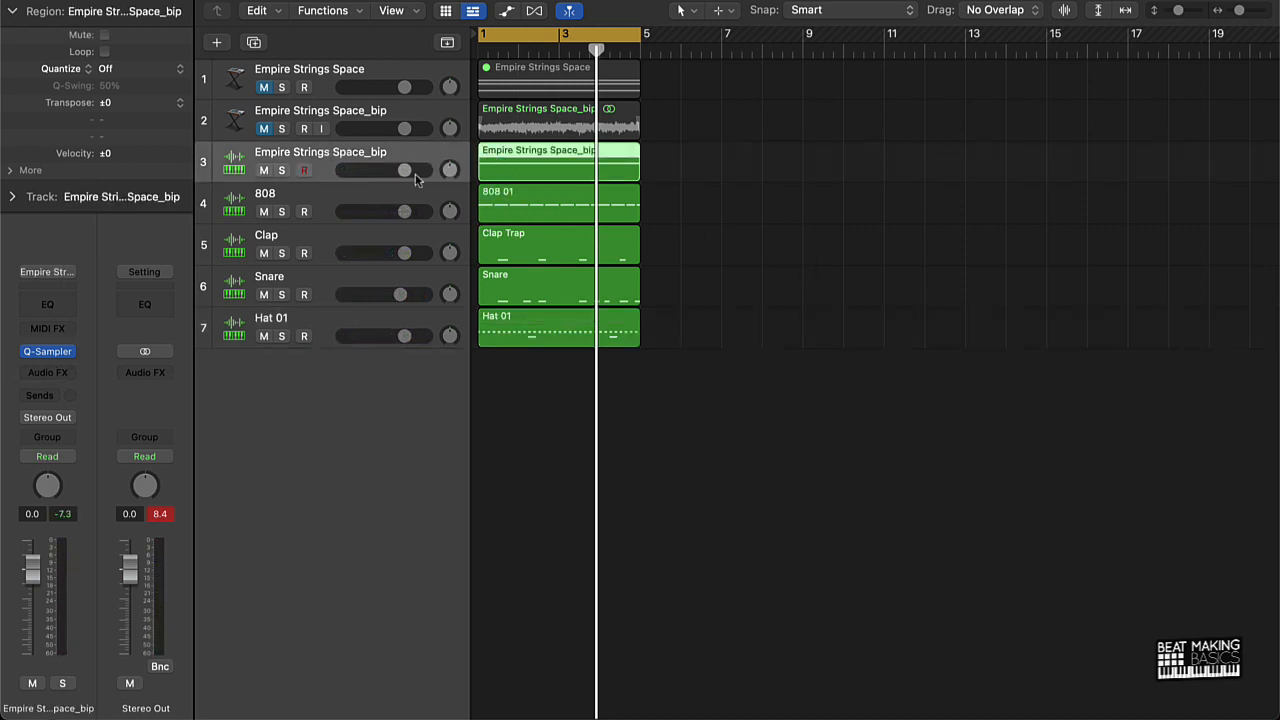
{"action": "left_click", "coordinate": [68, 373]}
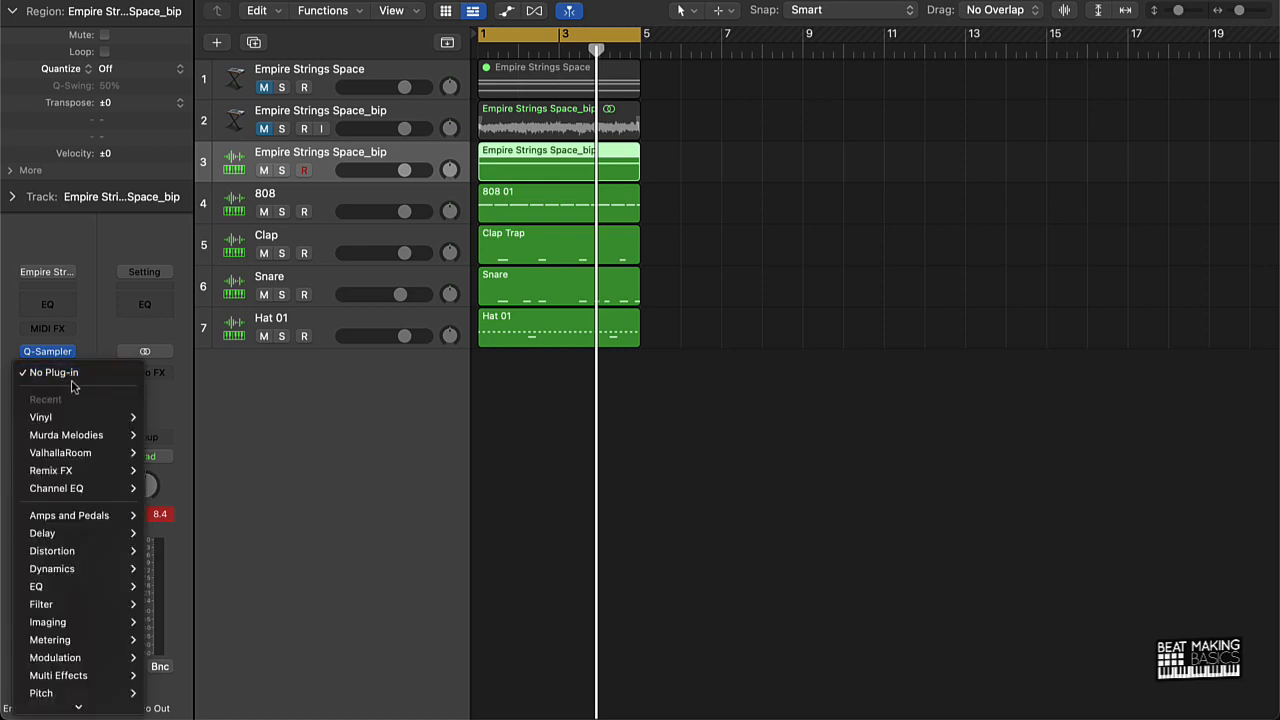
{"action": "left_click", "coordinate": [168, 437]}
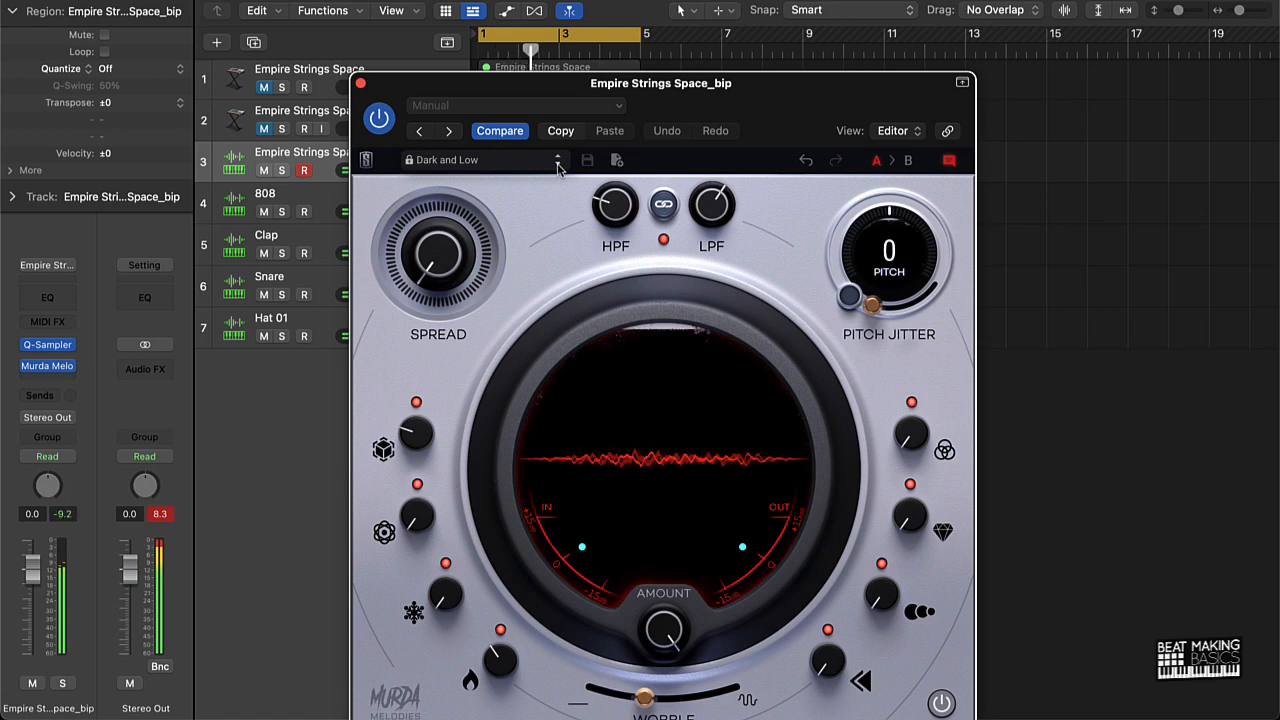
{"action": "left_click_drag", "start_coordinate": [749, 94], "coordinate": [1053, 13]}
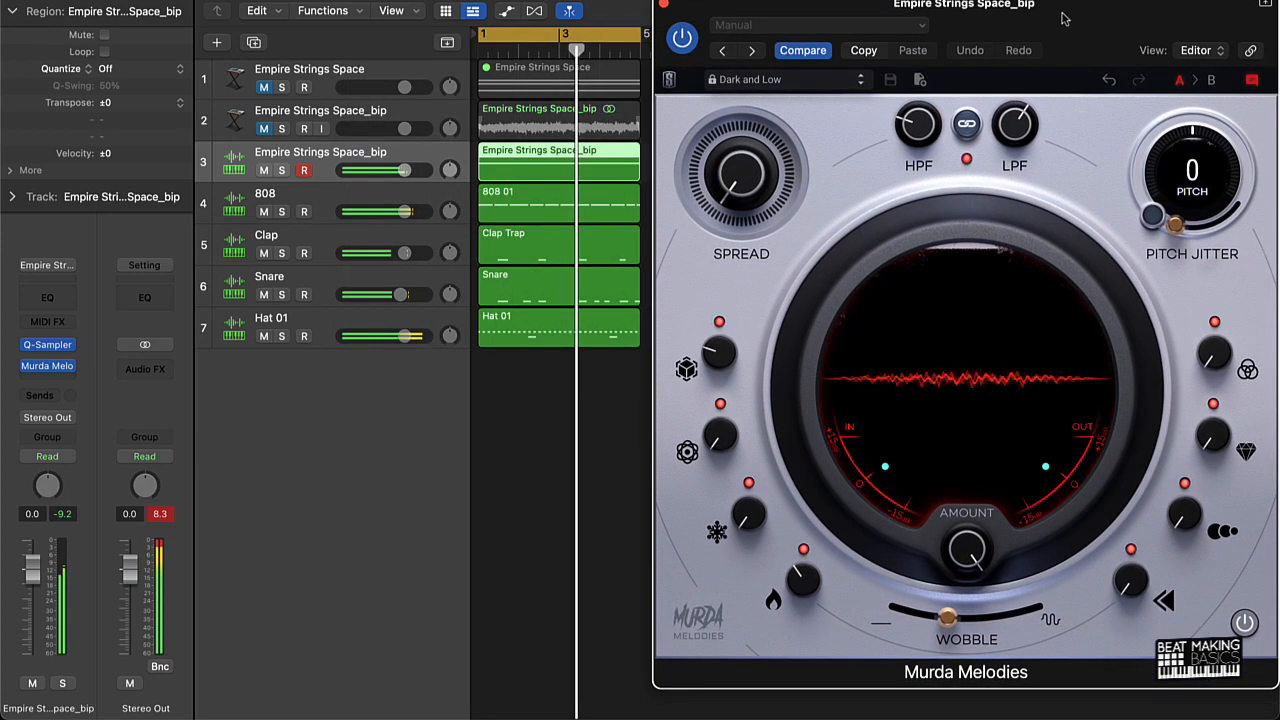
Audition the Murda Melodies presets Deep Wave, Graham Bell and Lofi Echo during playback
{"action": "left_click", "coordinate": [860, 88]}
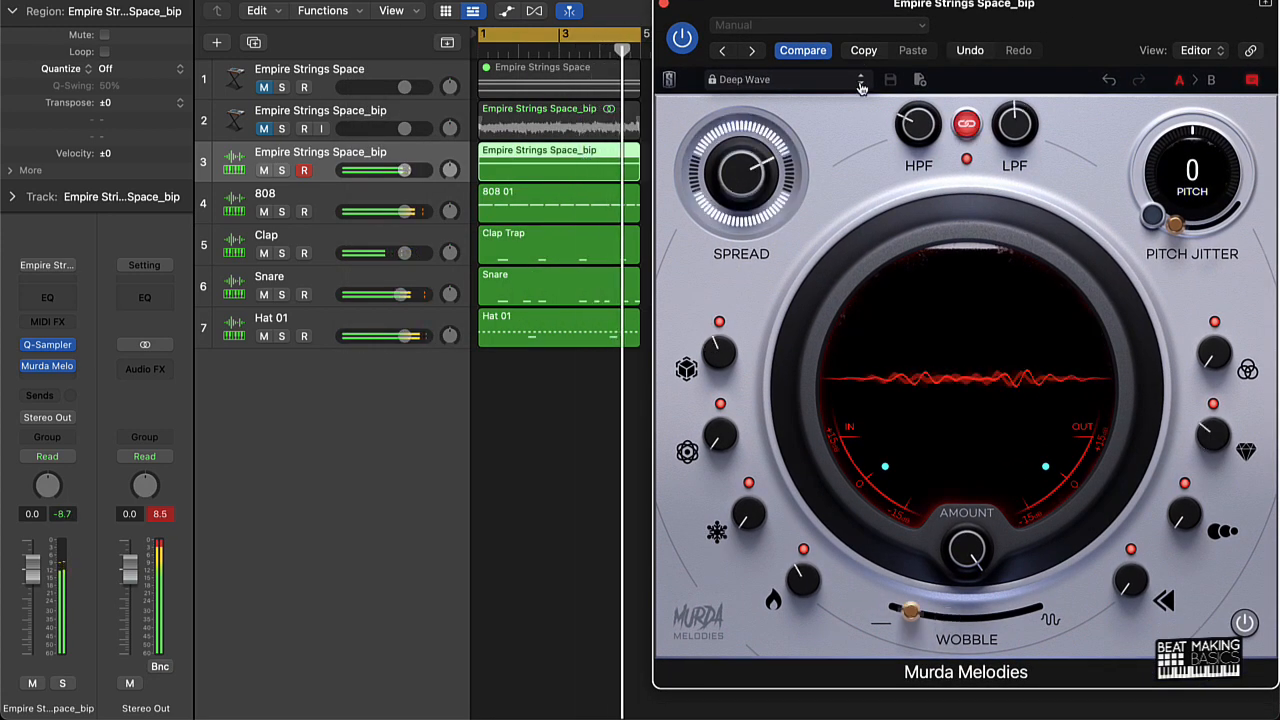
{"action": "left_click", "coordinate": [860, 88]}
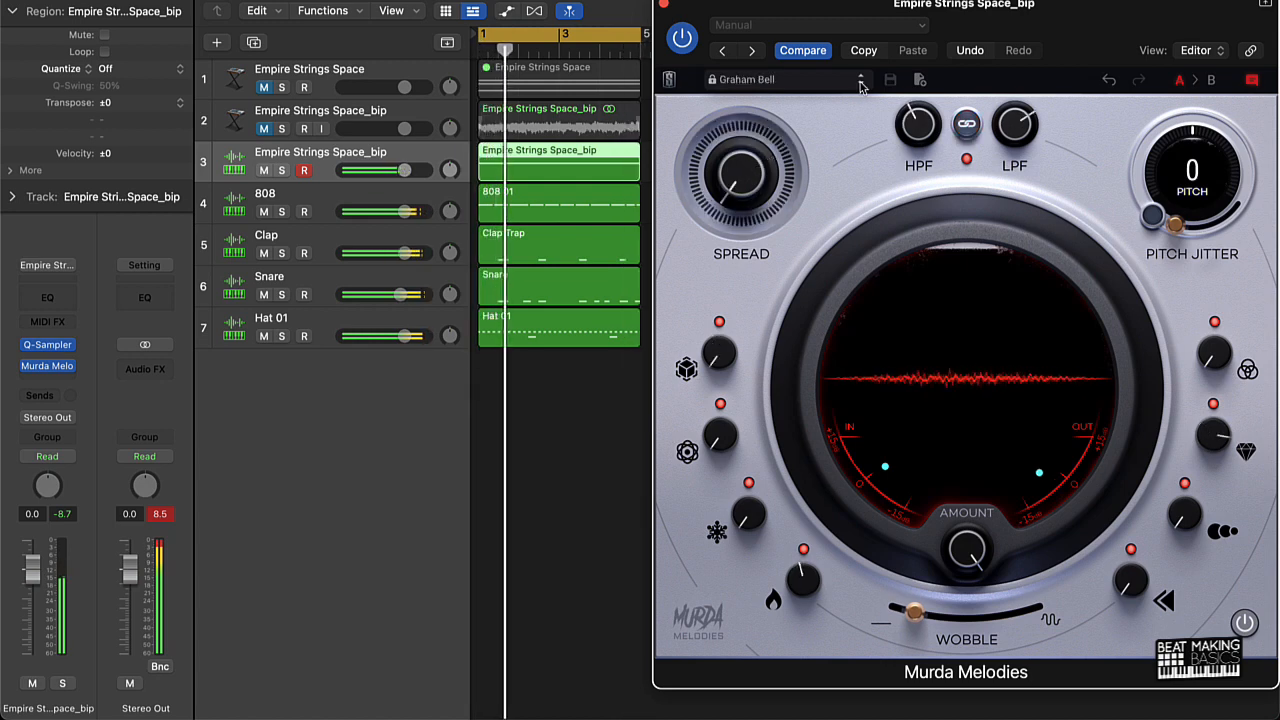
{"action": "left_click", "coordinate": [860, 88]}
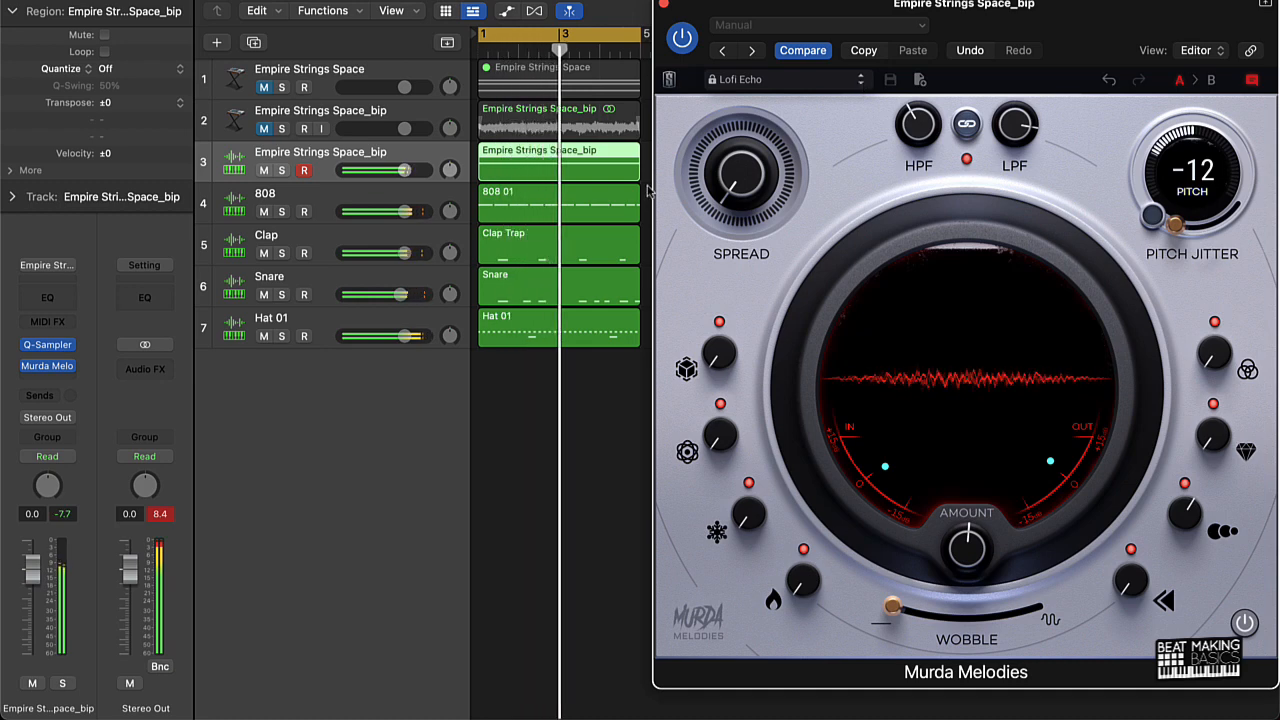
{"action": "left_click", "coordinate": [163, 515]}
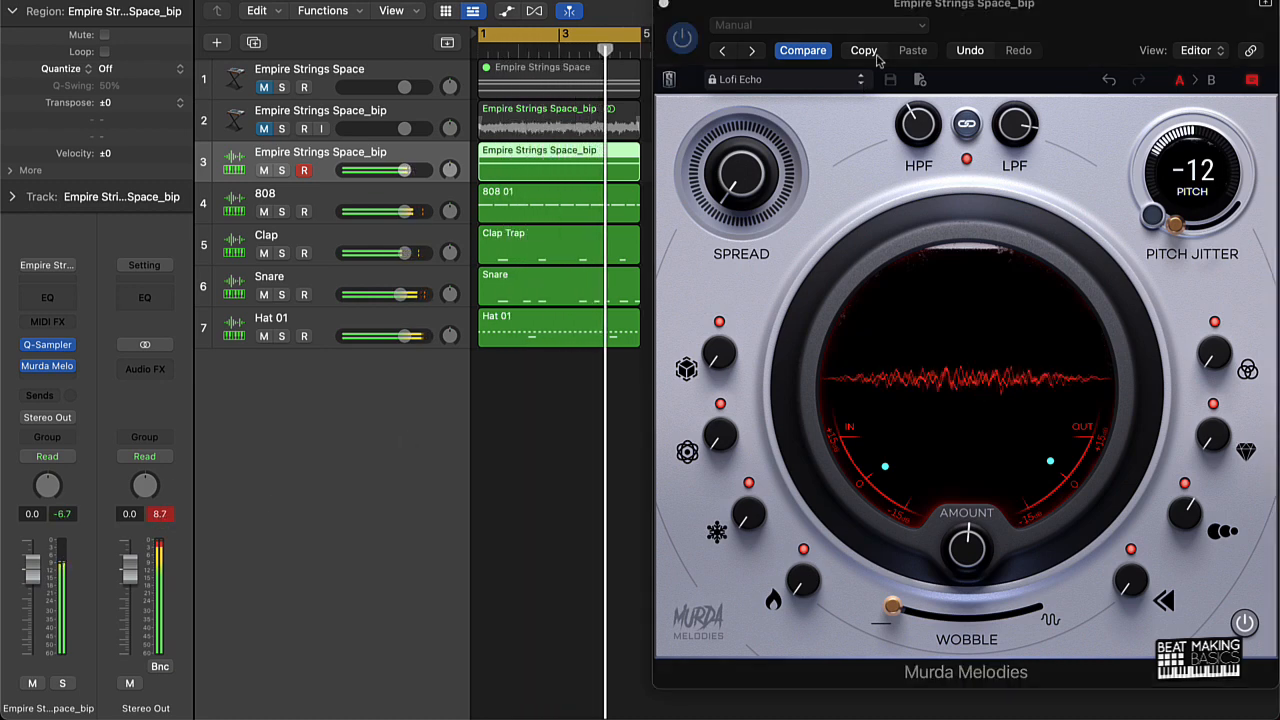
Try the Smashed and Zapped presets on the pad, and load Broken Tape
{"action": "left_click", "coordinate": [861, 83]}
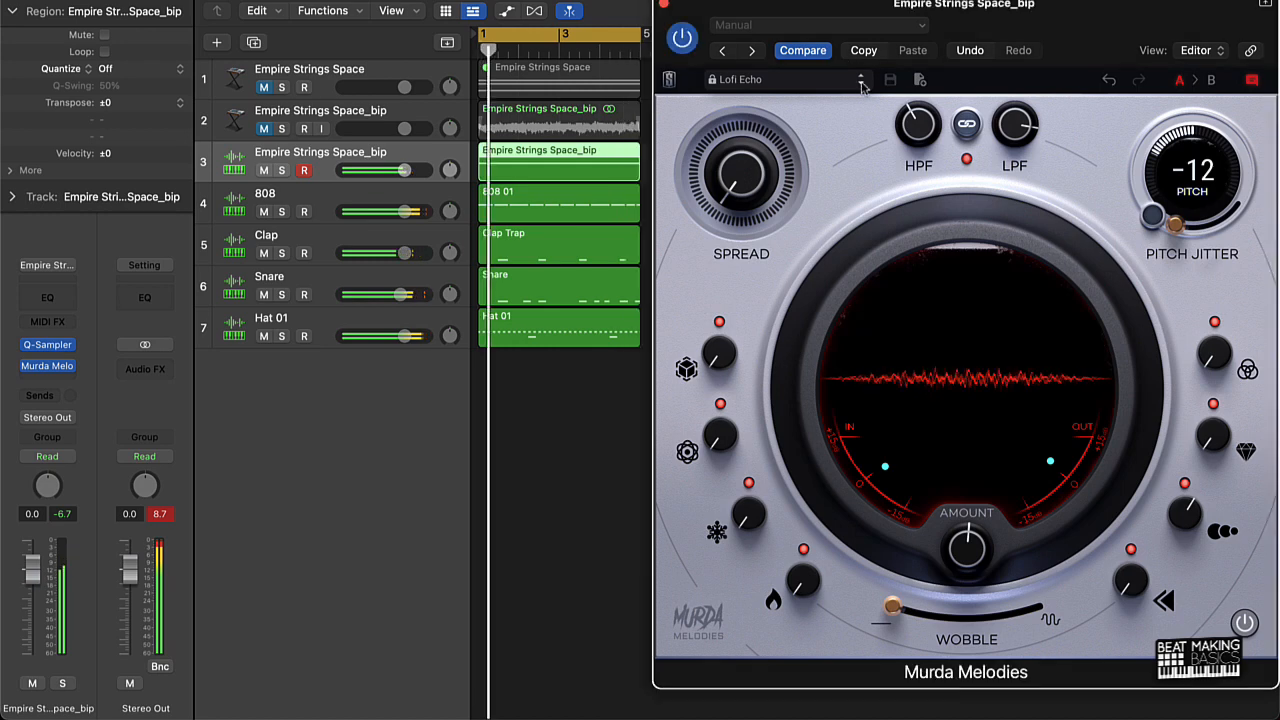
{"action": "left_click", "coordinate": [862, 84]}
{"action": "left_click", "coordinate": [862, 84]}
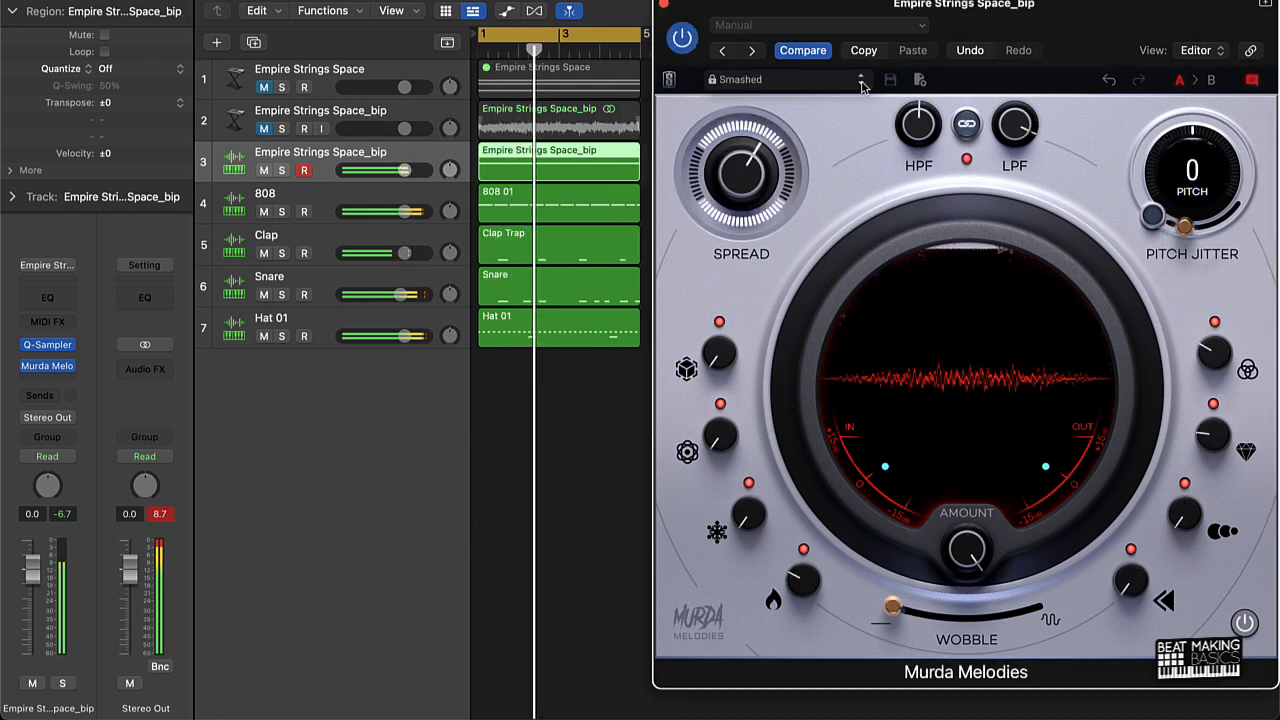
{"action": "left_click", "coordinate": [862, 84]}
{"action": "left_click", "coordinate": [862, 84]}
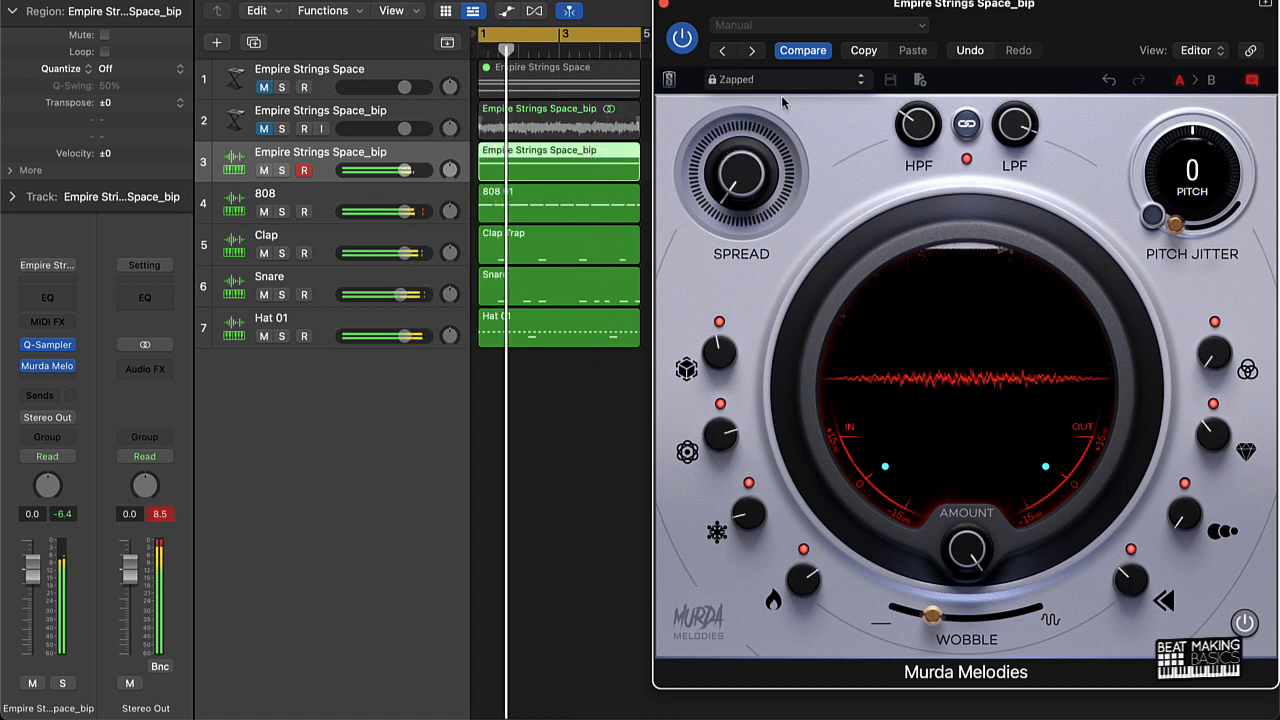
{"action": "left_click", "coordinate": [860, 86]}
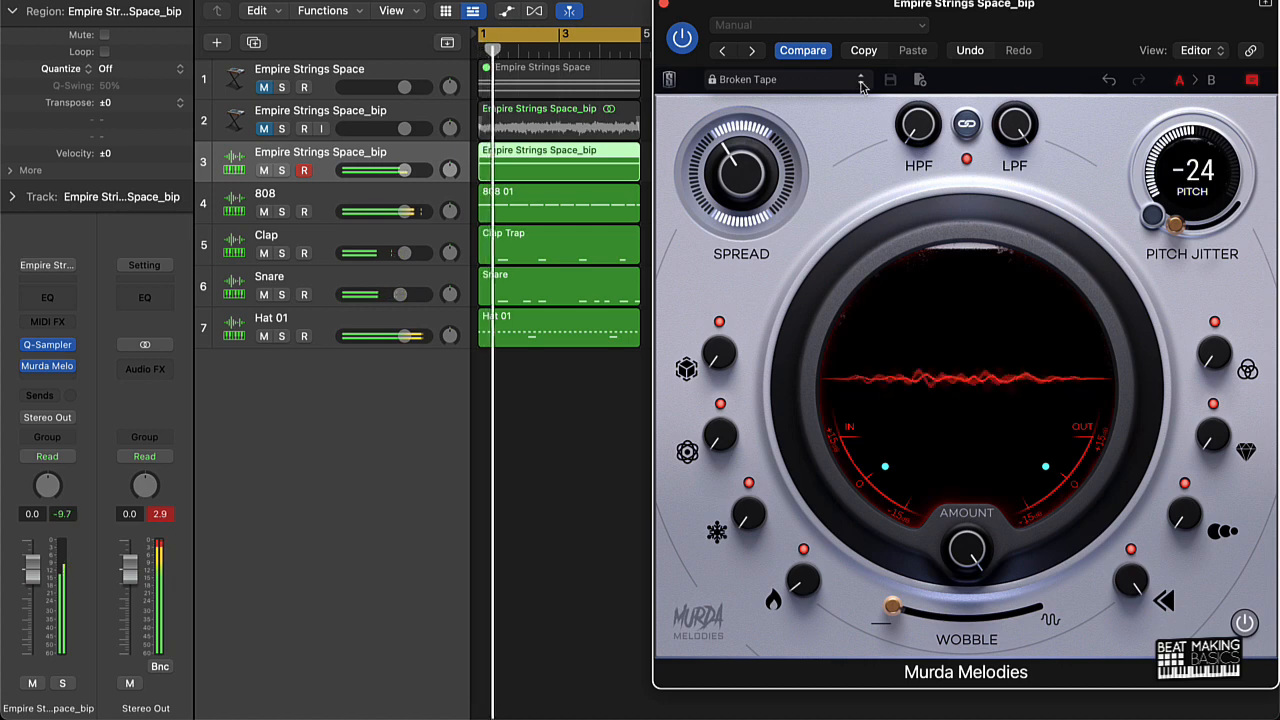
Audition the Murda Melodies presets Floating, Hi Harmonizer and Hyperpop on the pad, and load Slowmo
{"action": "left_click", "coordinate": [860, 86]}
{"action": "left_click", "coordinate": [860, 86]}
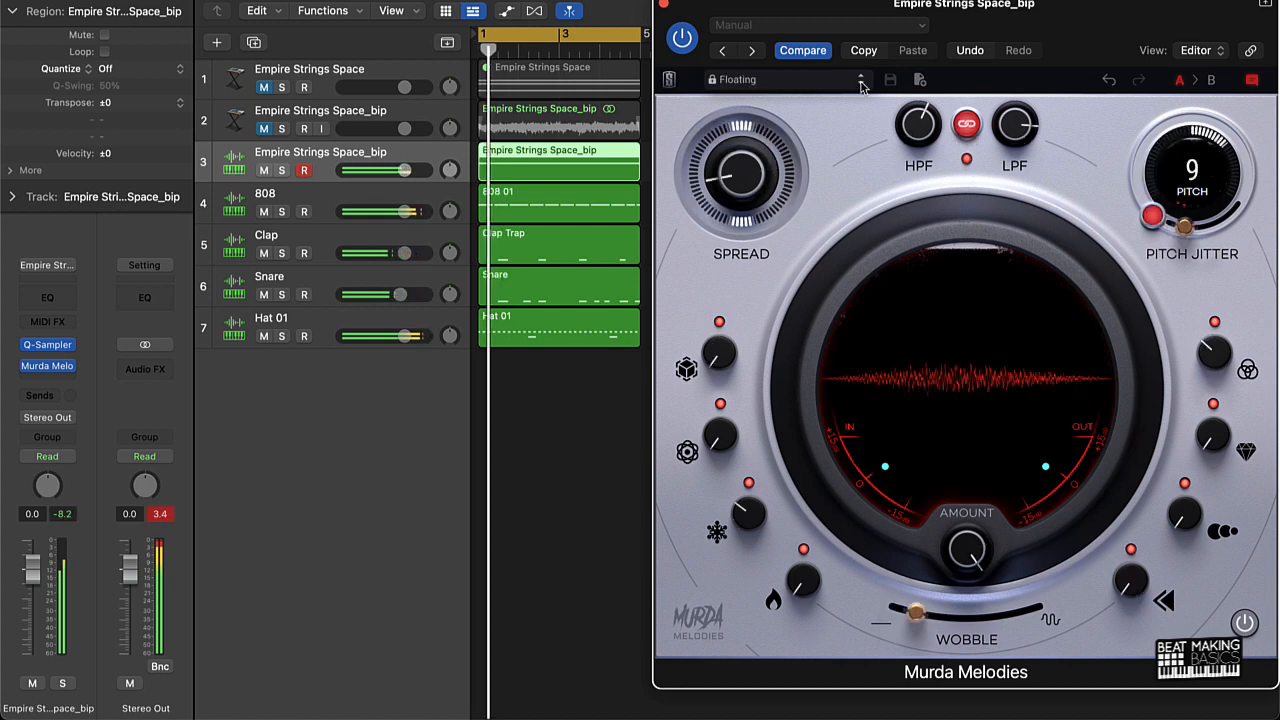
{"action": "left_click", "coordinate": [860, 86]}
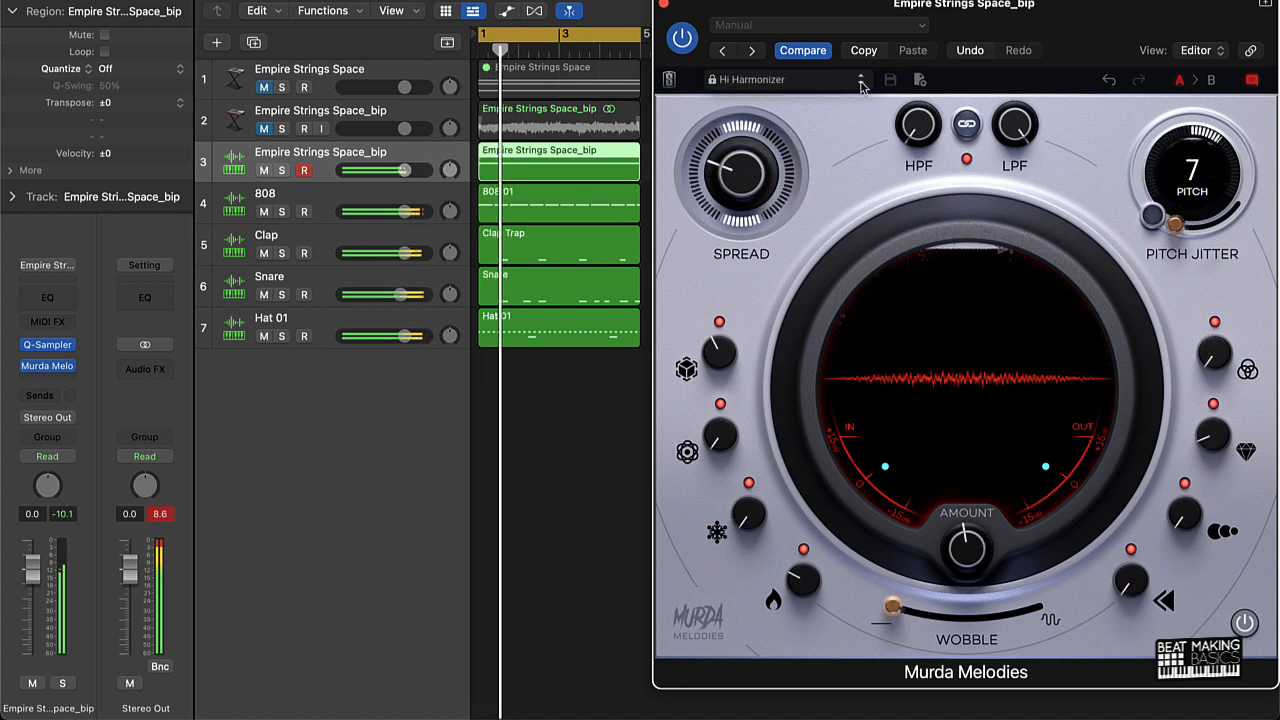
{"action": "left_click", "coordinate": [860, 86]}
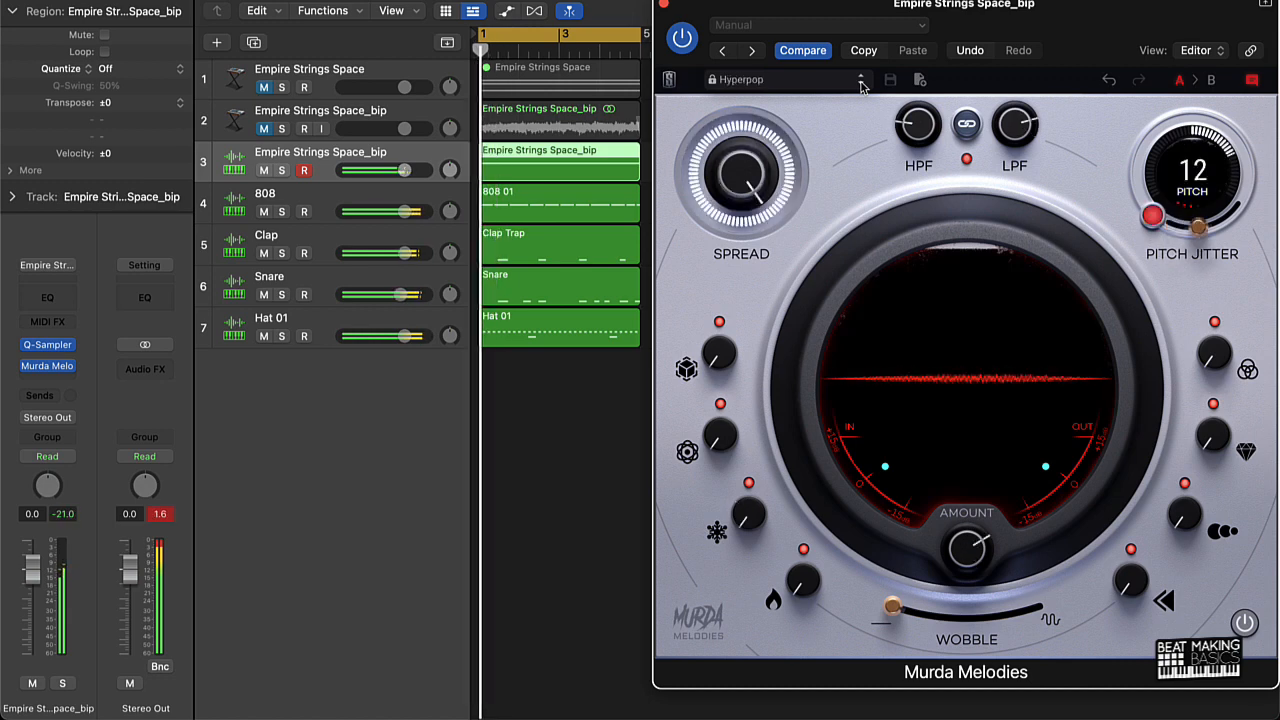
{"action": "left_click", "coordinate": [861, 86]}
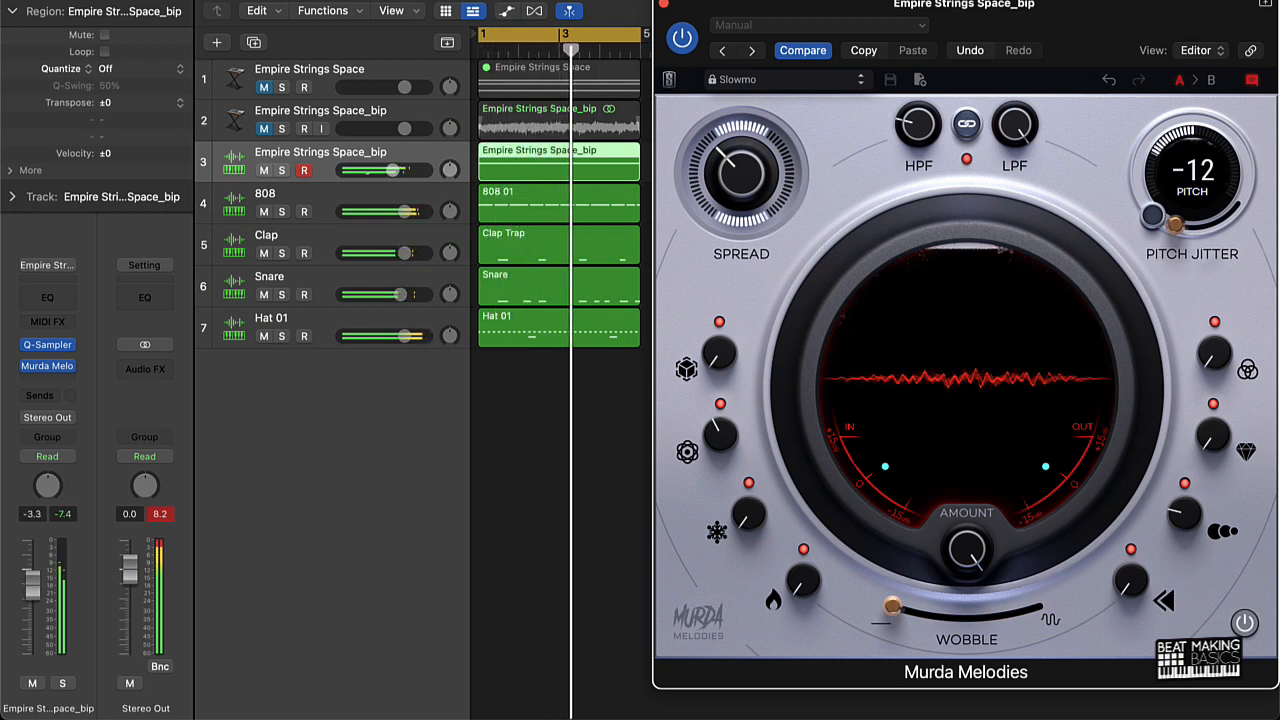
Set the pad track's volume to -2.8 dB and the hi-hat track's to -1.3 dB, and close the Murda Melodies window
{"action": "left_click_drag", "start_coordinate": [390, 170], "coordinate": [394, 170]}
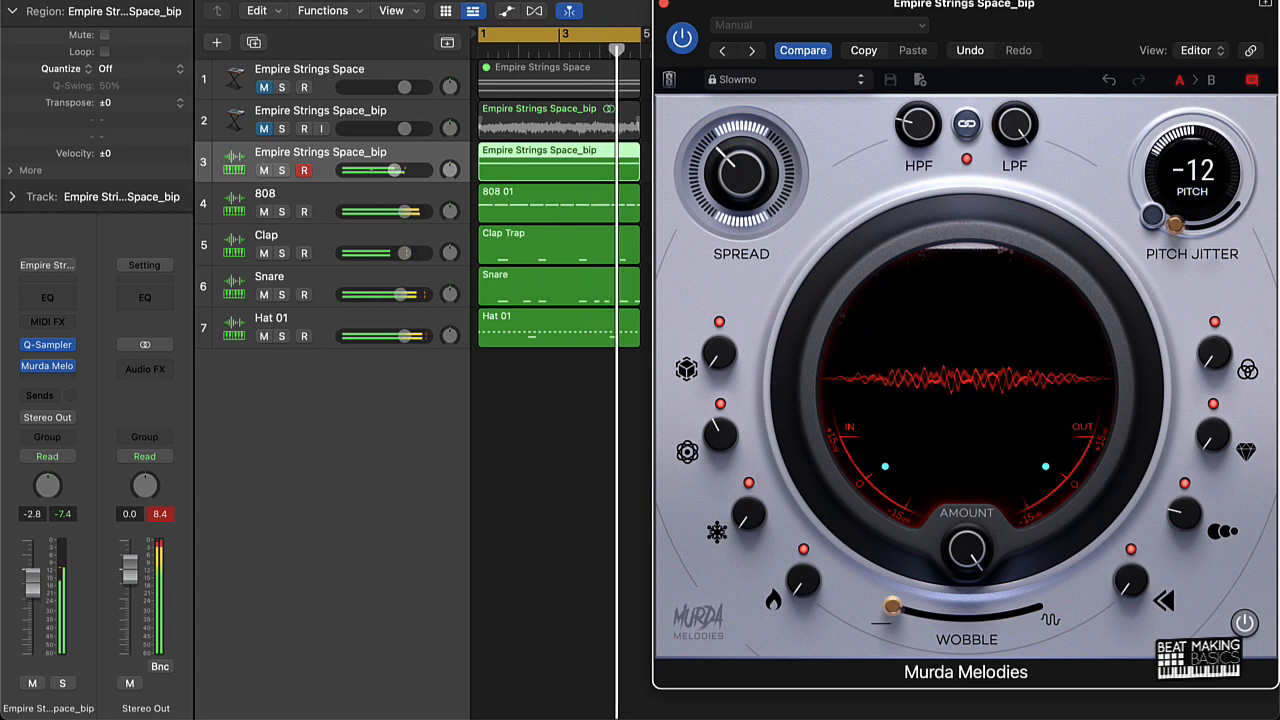
{"action": "left_click_drag", "start_coordinate": [405, 337], "coordinate": [400, 337]}
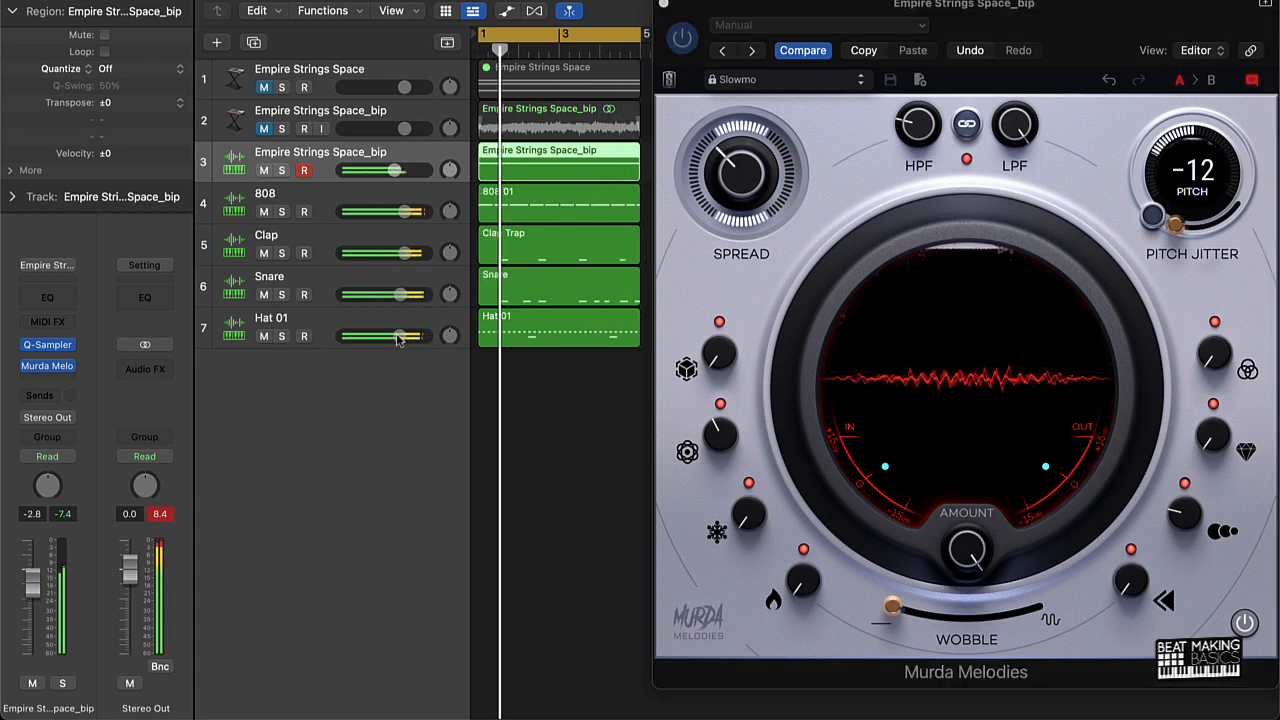
{"action": "left_click", "coordinate": [663, 5]}
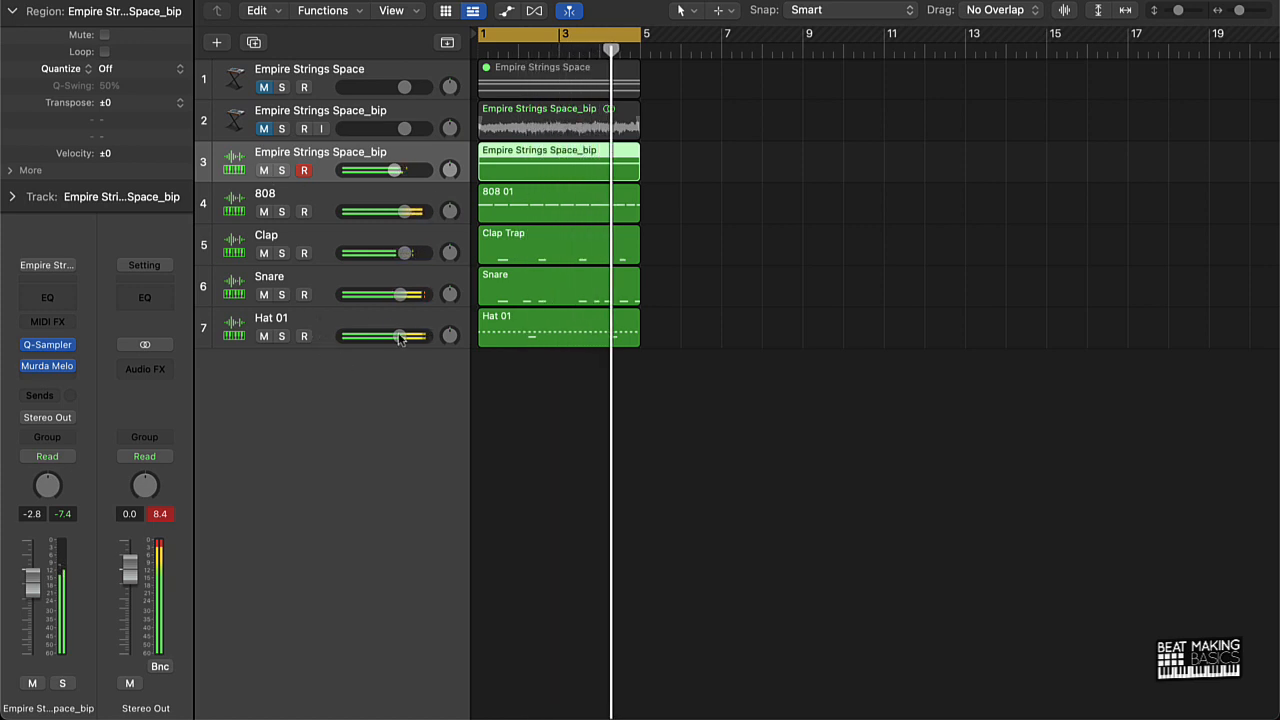
Rename the hi-hat track as Hat, and create one software instrument track with Quick Sampler (Single Sample)
{"action": "double_click", "coordinate": [300, 319]}
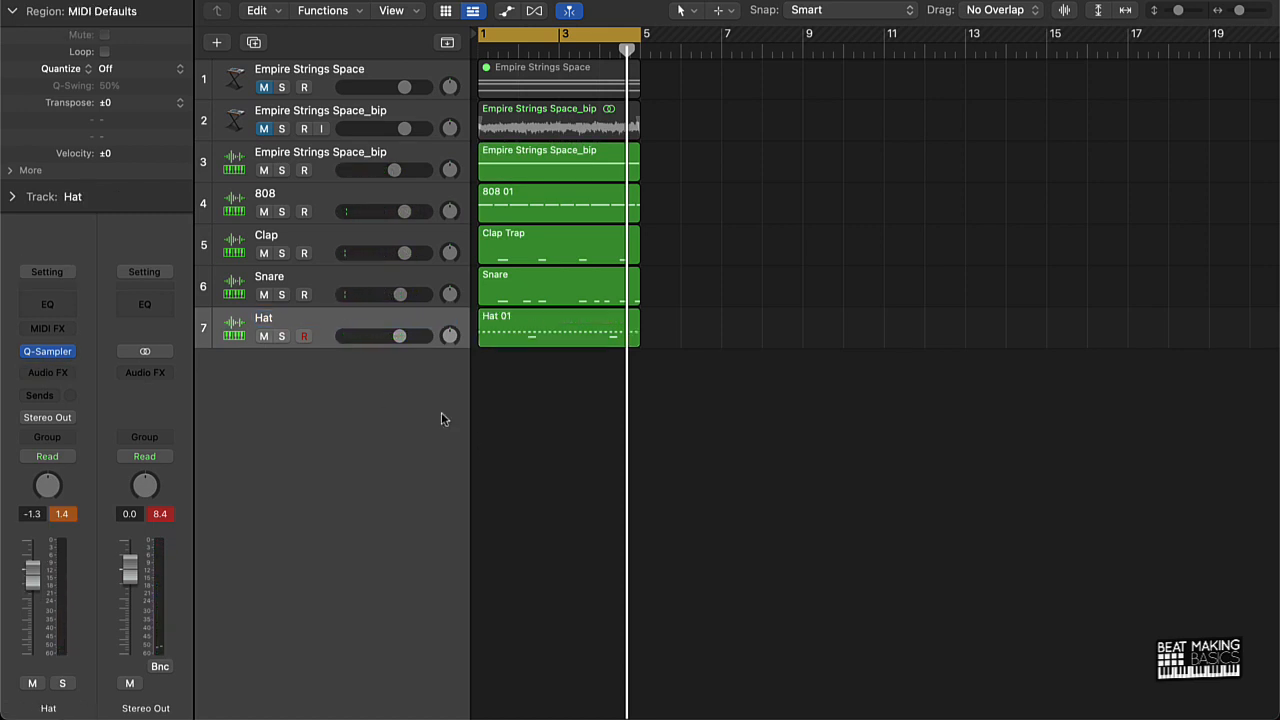
{"action": "left_click", "coordinate": [214, 43]}
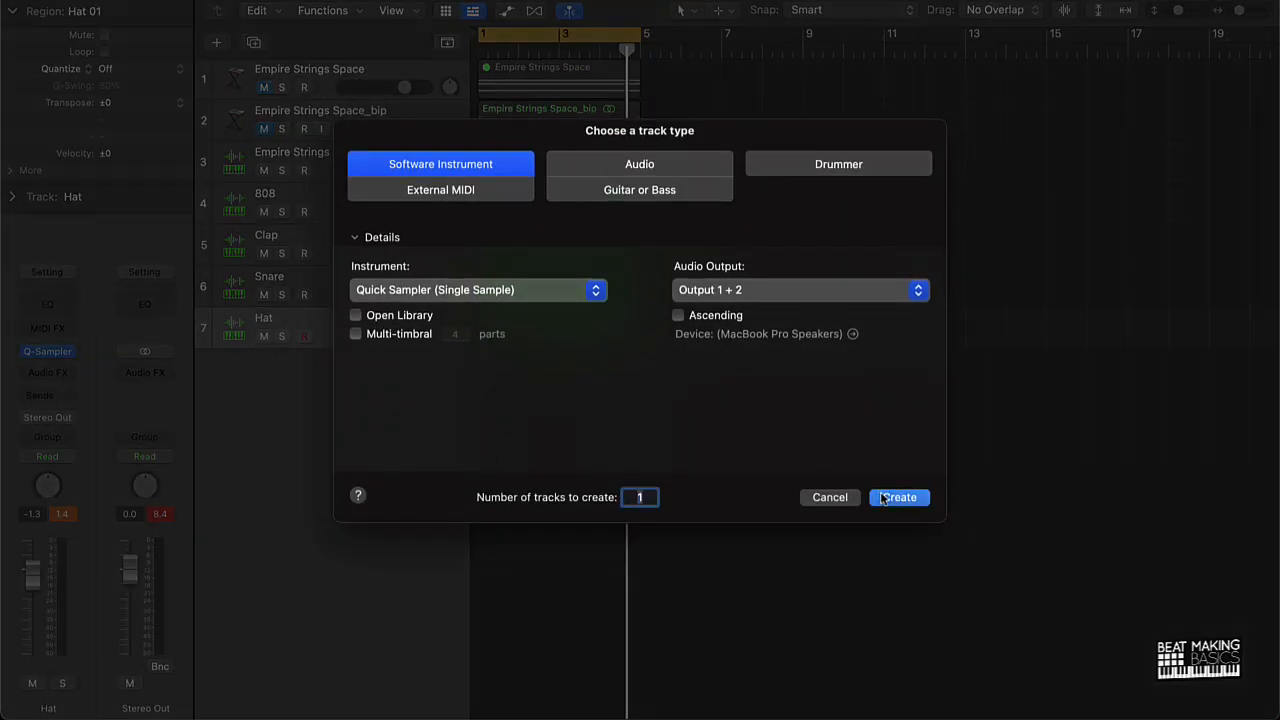
{"action": "left_click", "coordinate": [882, 497]}
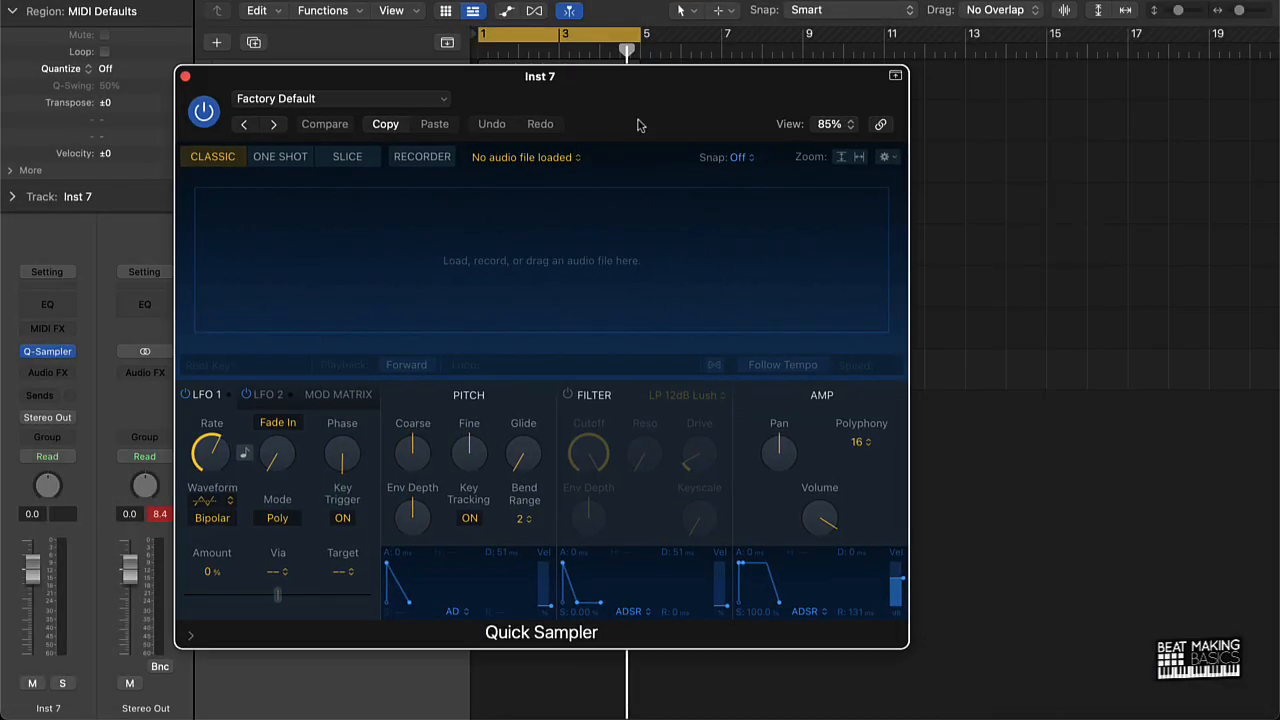
{"action": "left_click", "coordinate": [219, 80]}
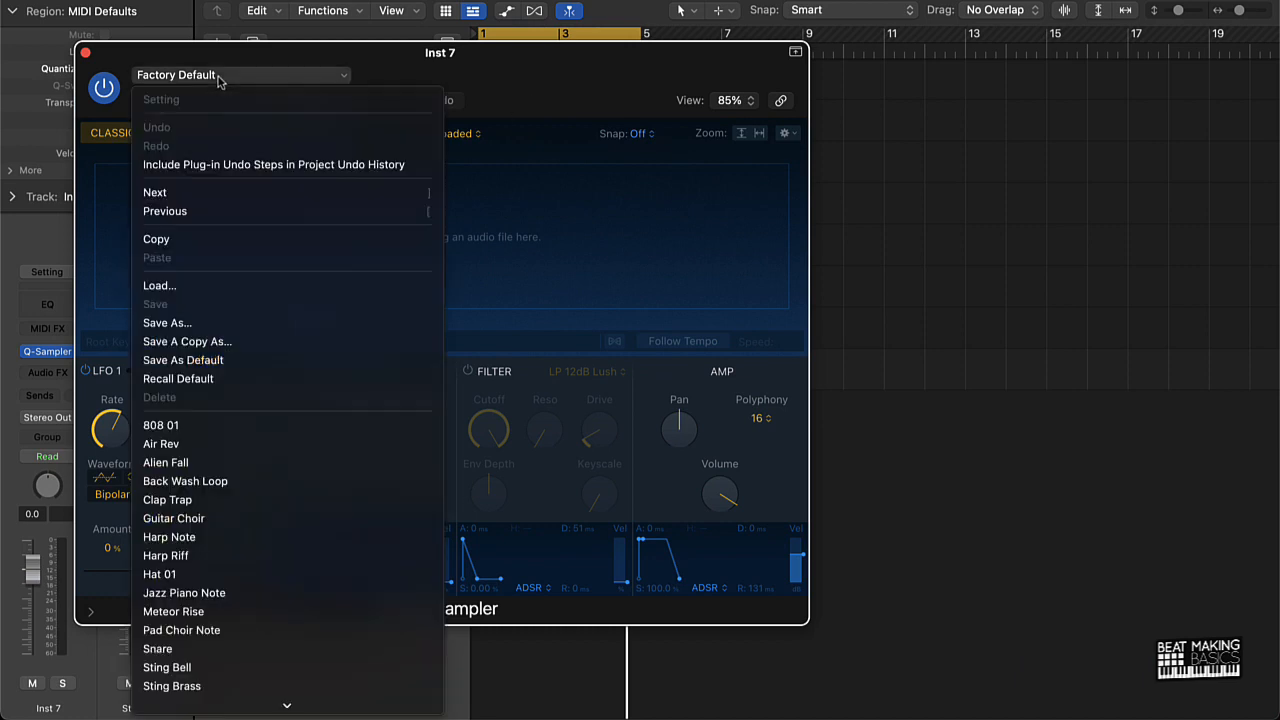
{"action": "scroll", "coordinate": [176, 392], "scroll_direction": "down", "scroll_amount": 5}
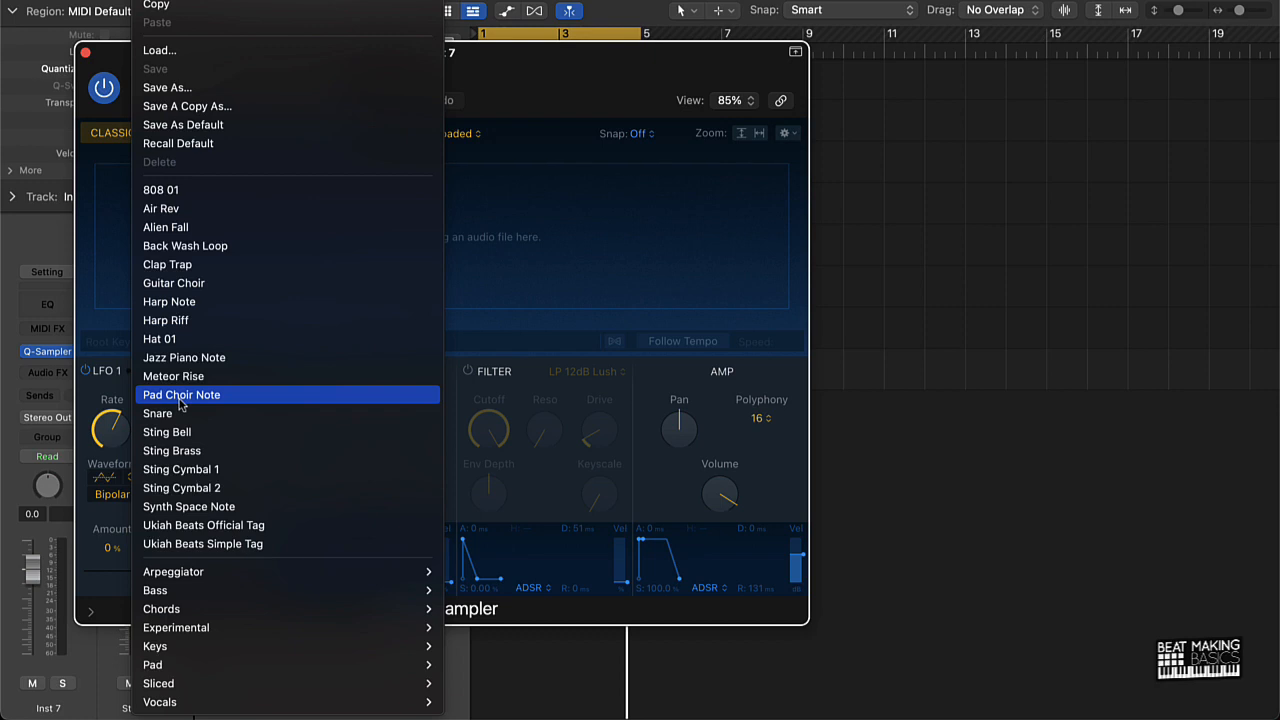
{"action": "left_click", "coordinate": [995, 326]}
Switch to Splice and search the sample library for trap
{"action": "mouse_move", "coordinate": [642, 716]}
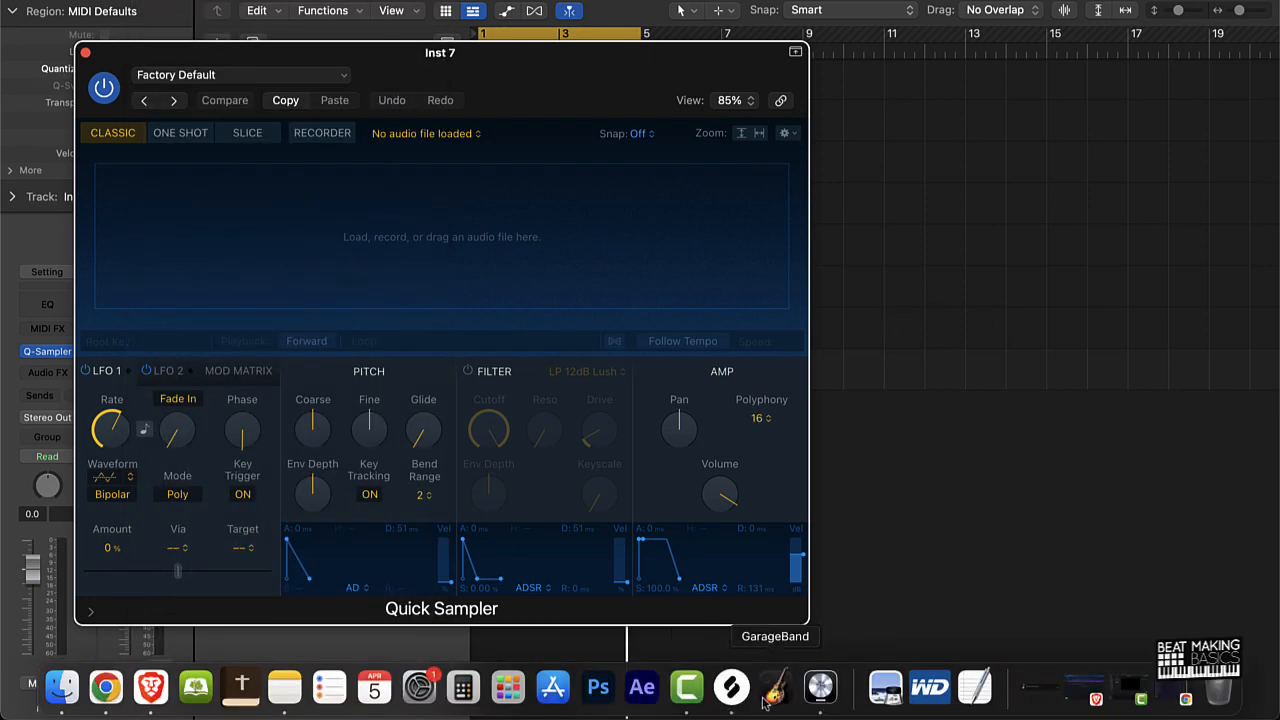
{"action": "left_click", "coordinate": [731, 688]}
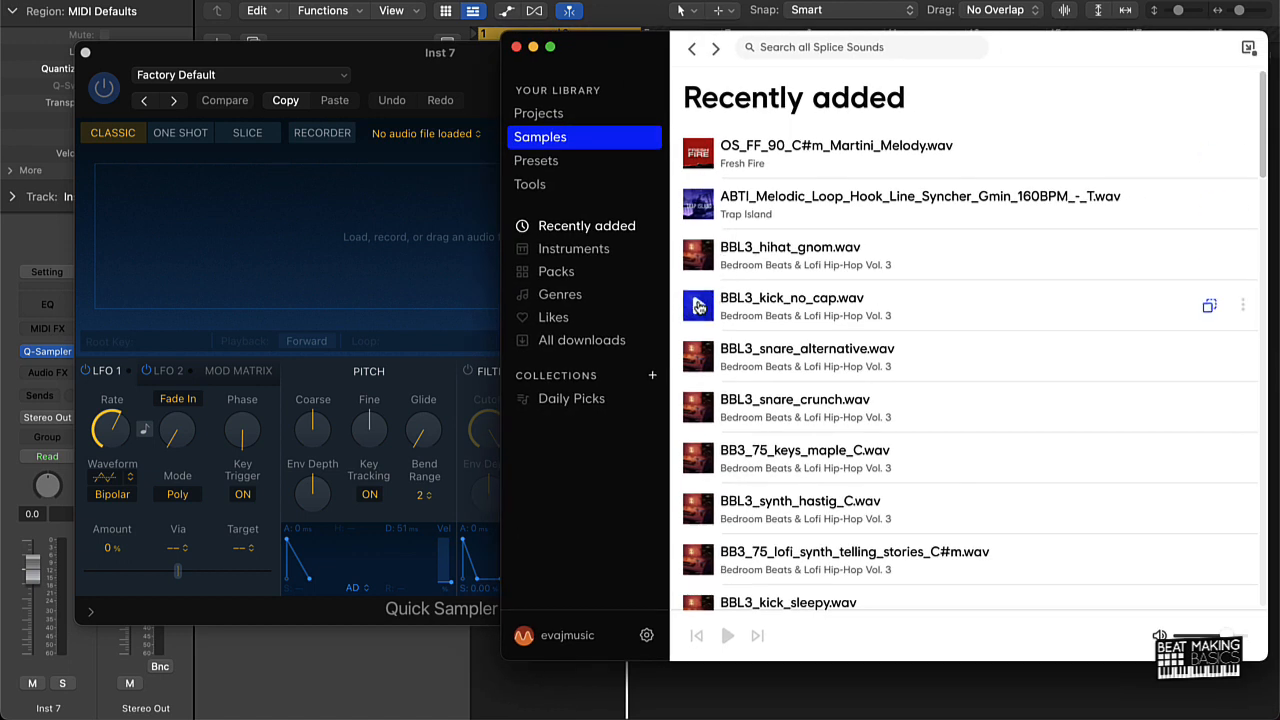
{"action": "left_click", "coordinate": [698, 306]}
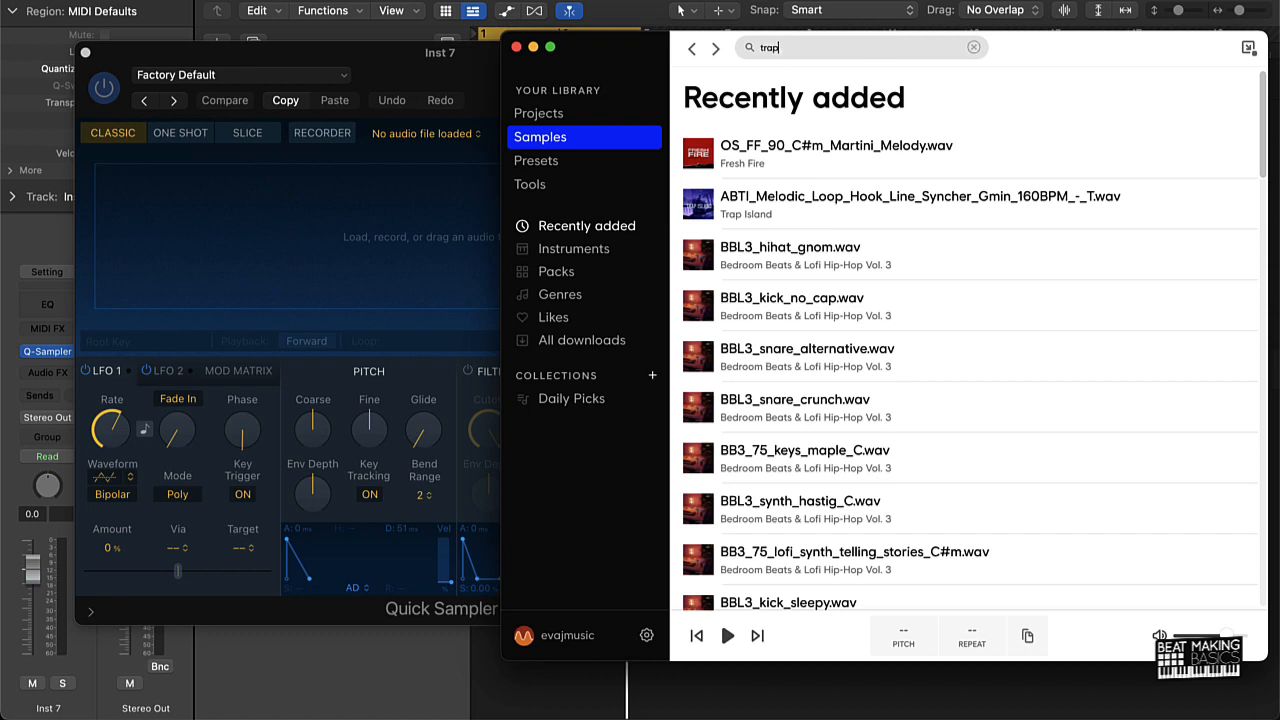
{"action": "key", "text": "Return"}
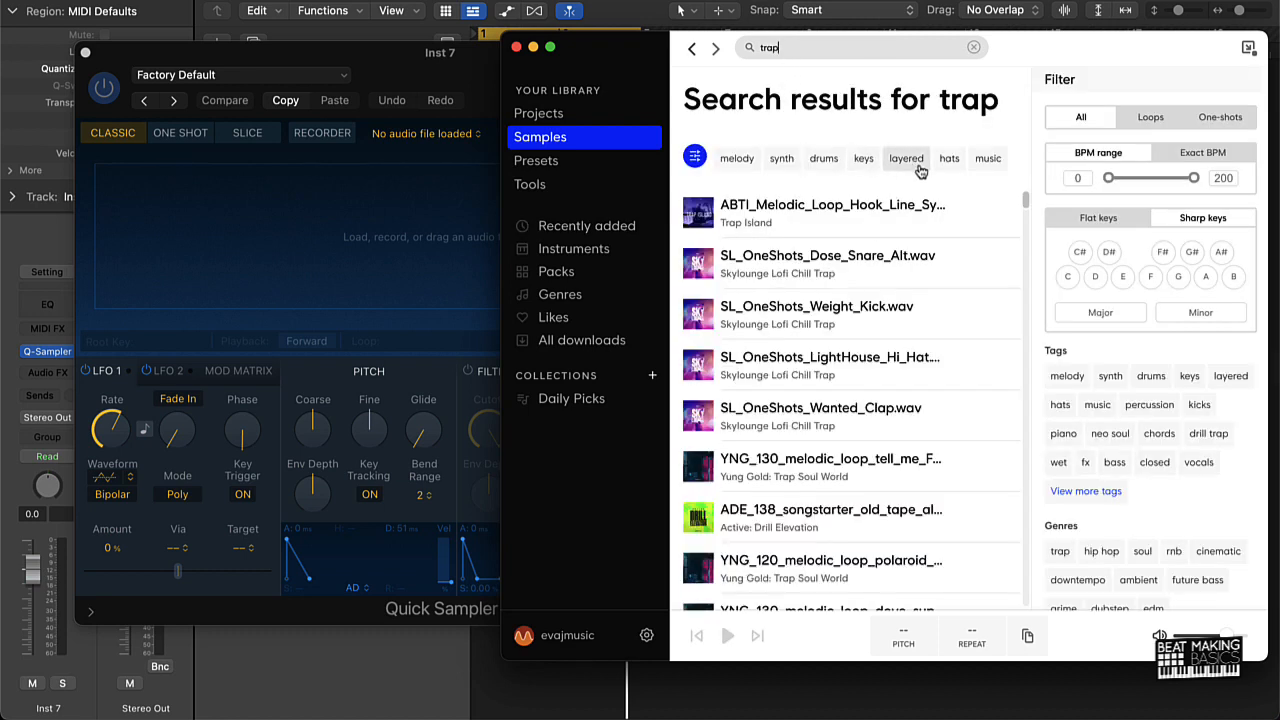
Show the full tag list for the trap samples and filter them by the kicks tag
{"action": "left_click", "coordinate": [1099, 492]}
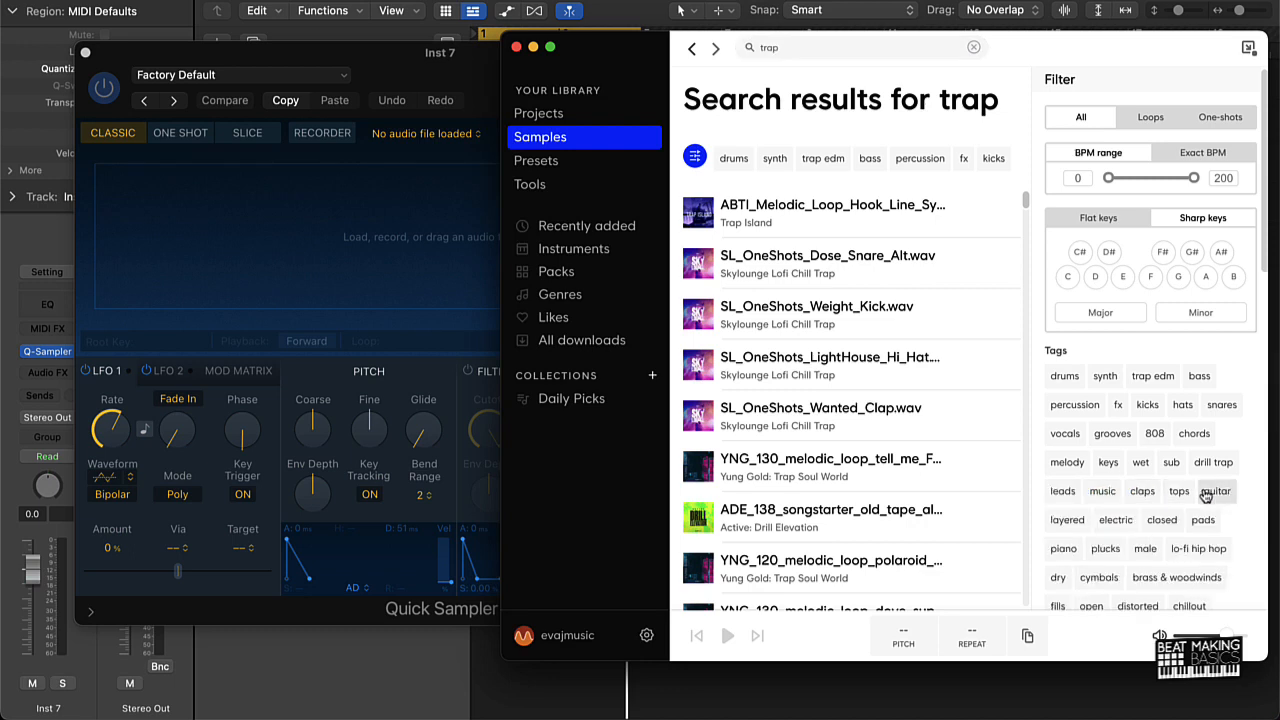
{"action": "scroll", "coordinate": [1195, 505], "scroll_direction": "down", "scroll_amount": 5}
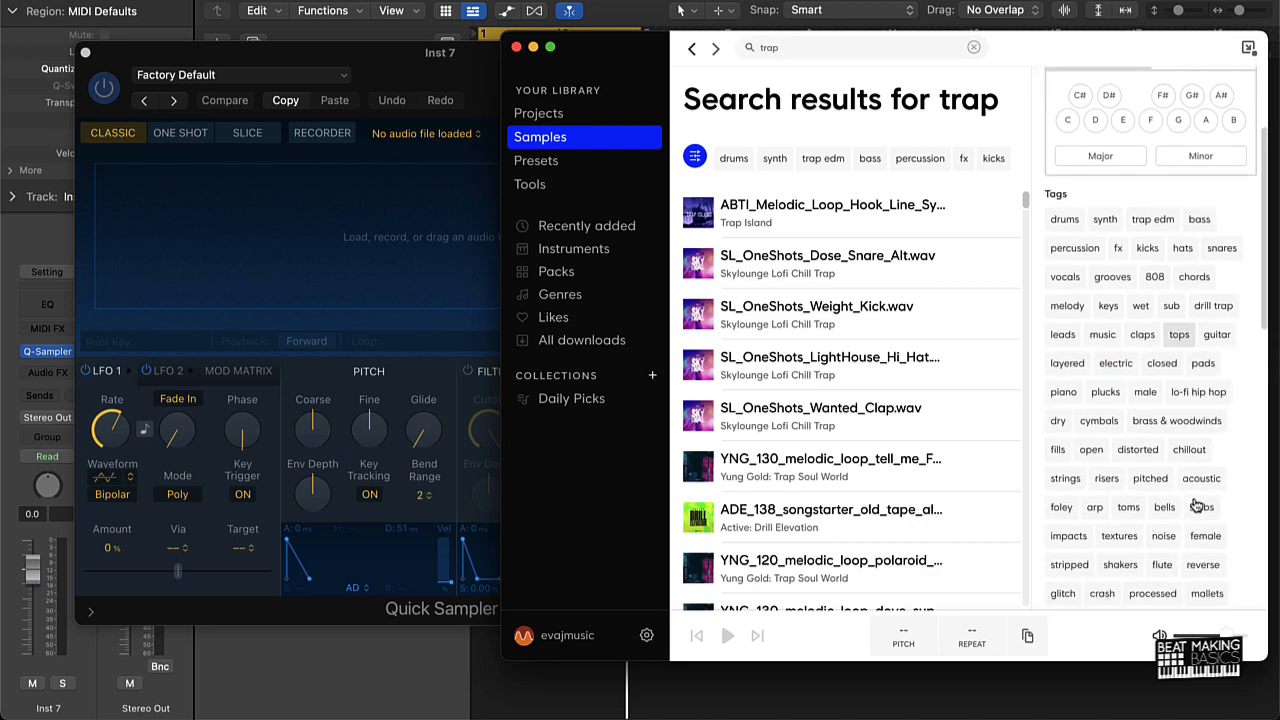
{"action": "scroll", "coordinate": [1195, 505], "scroll_direction": "down", "scroll_amount": 3}
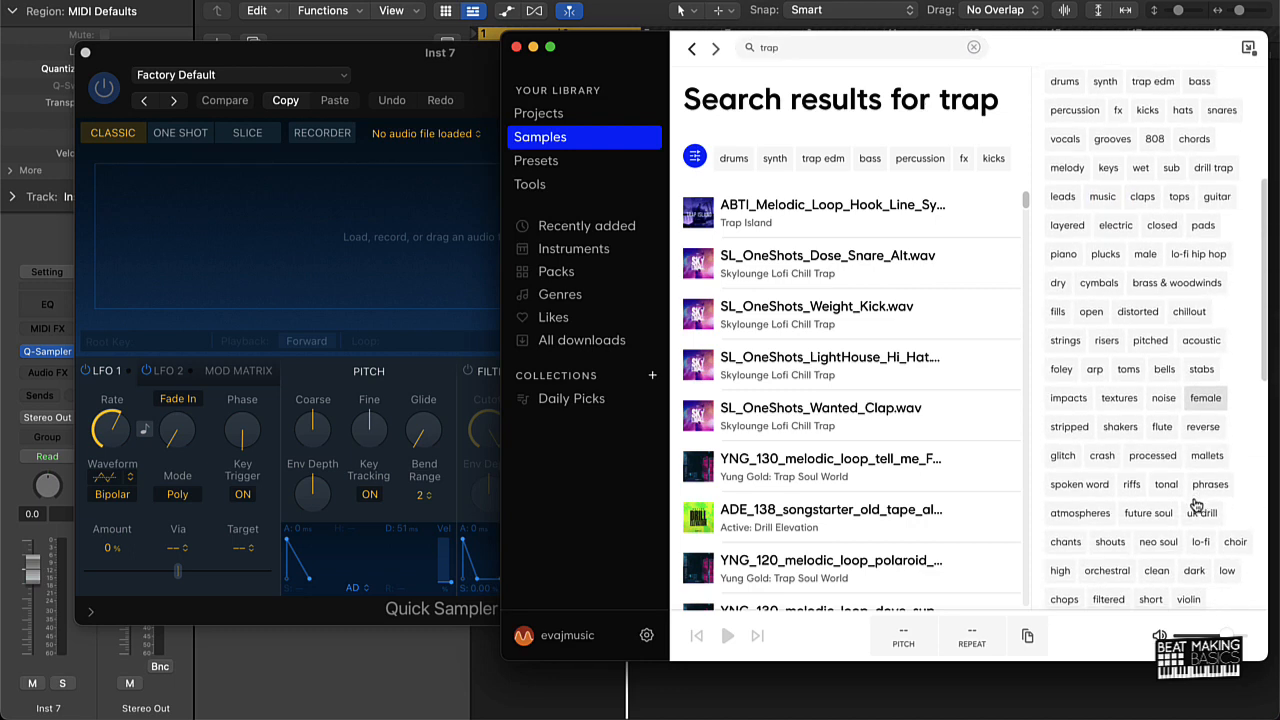
{"action": "scroll", "coordinate": [1195, 505], "scroll_direction": "down", "scroll_amount": 2}
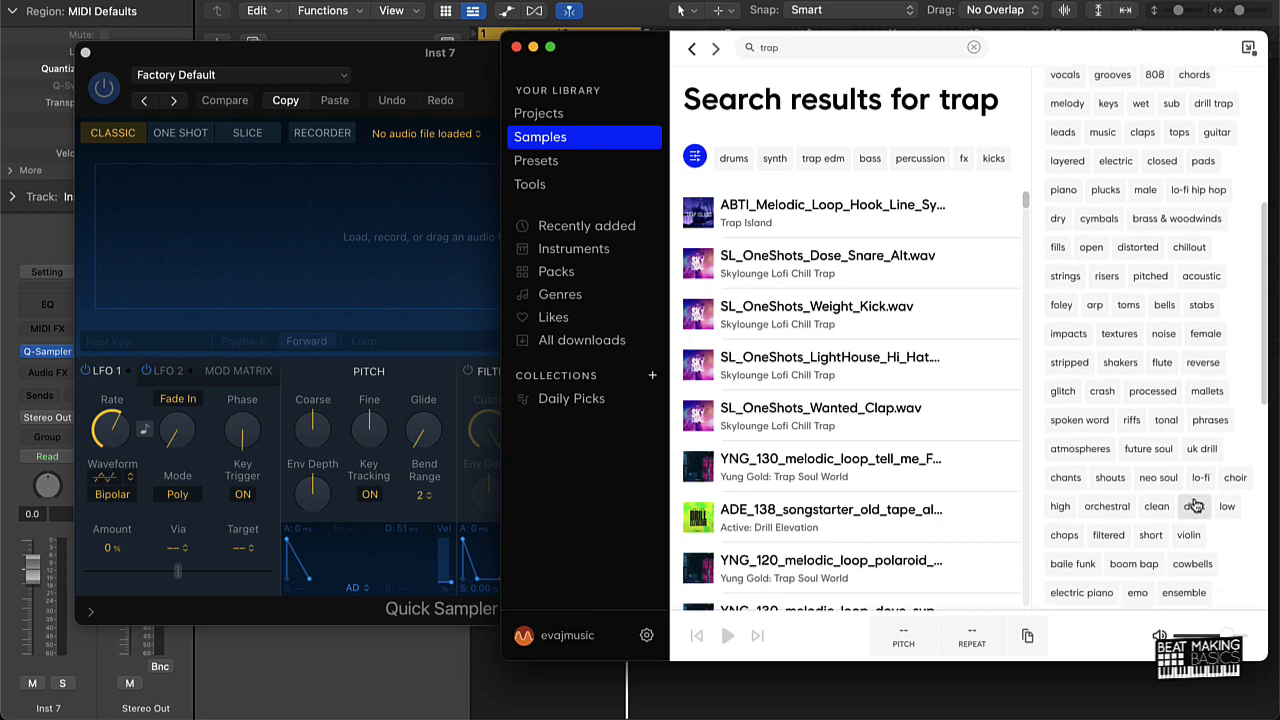
{"action": "scroll", "coordinate": [1195, 505], "scroll_direction": "down", "scroll_amount": 6}
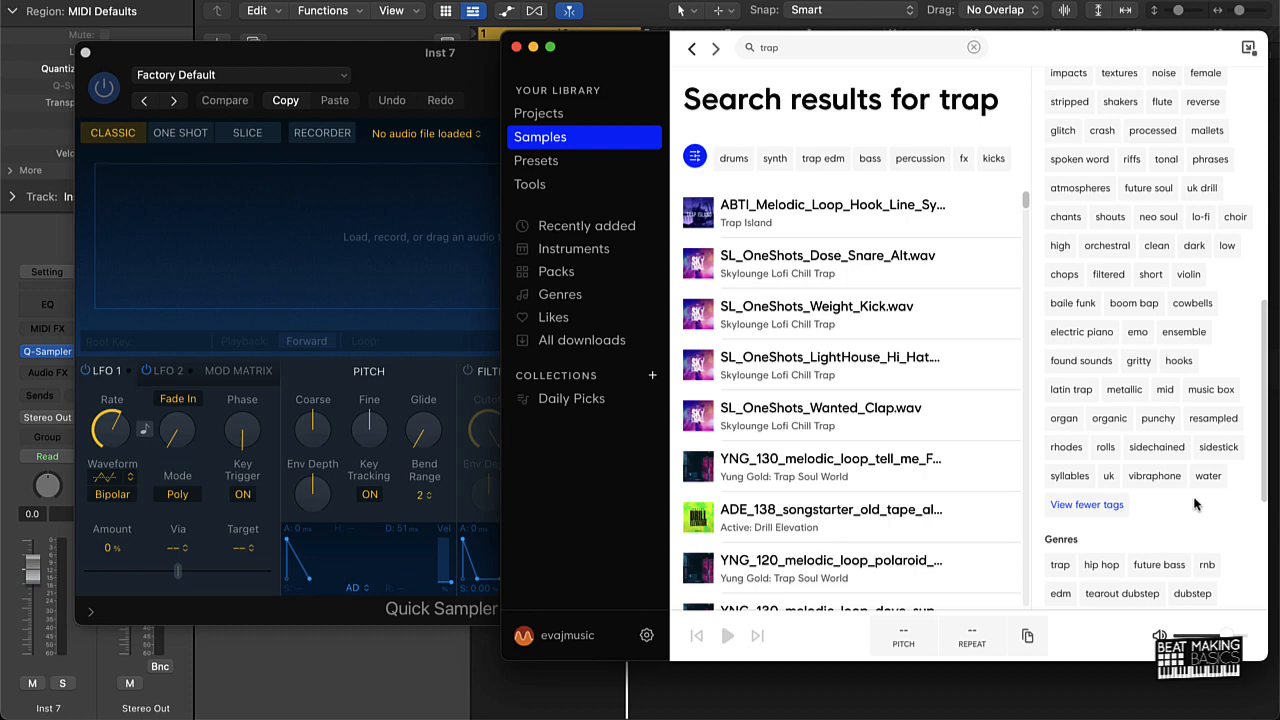
{"action": "scroll", "coordinate": [1135, 468], "scroll_direction": "up", "scroll_amount": 8}
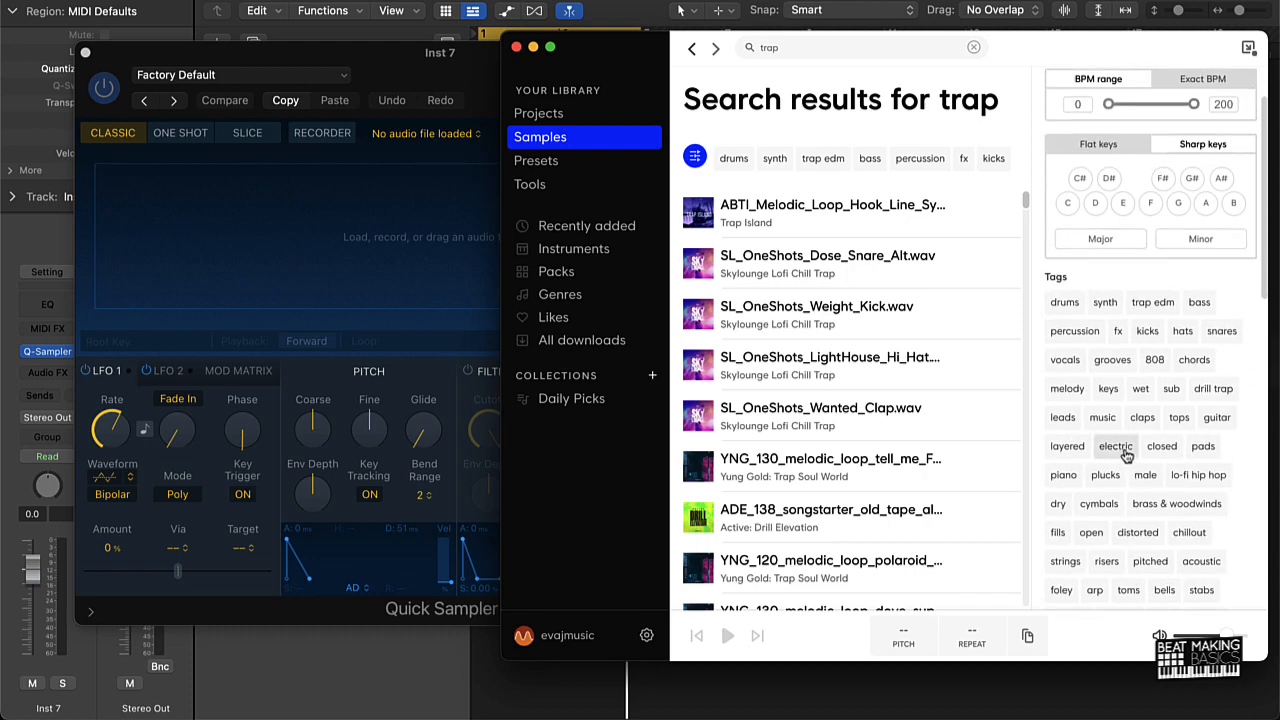
{"action": "left_click", "coordinate": [1141, 334]}
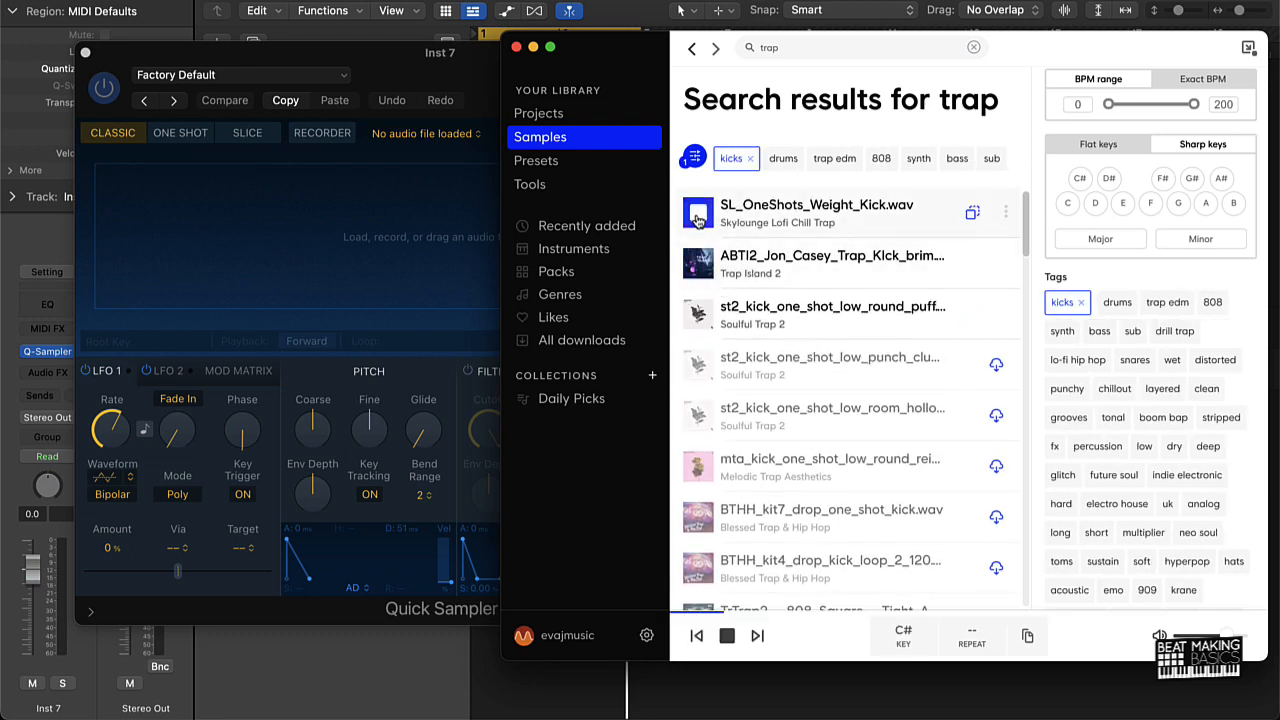
Load ABTI2_Jon_Casey_Trap_KIck_brim.wav from Splice into the new Quick Sampler, and clear the Splice and sampler windows off the tracks
{"action": "left_click_drag", "start_coordinate": [946, 272], "coordinate": [210, 229]}
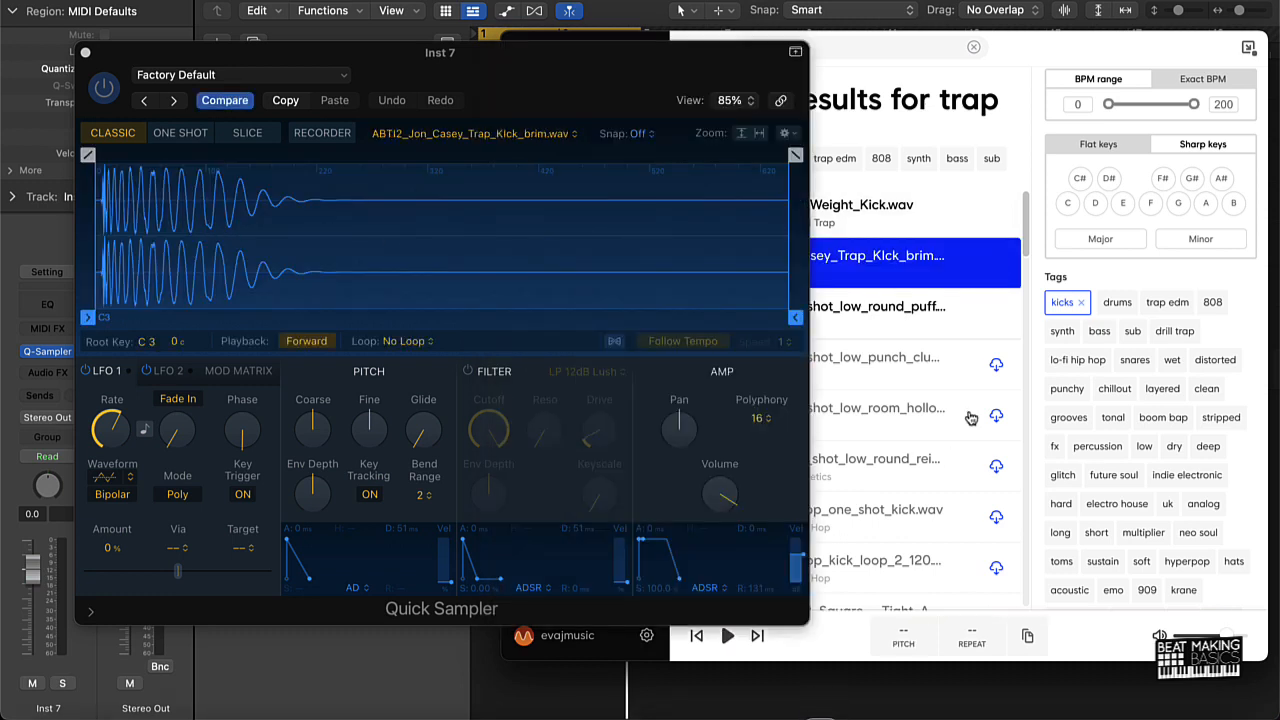
{"action": "left_click", "coordinate": [1027, 51]}
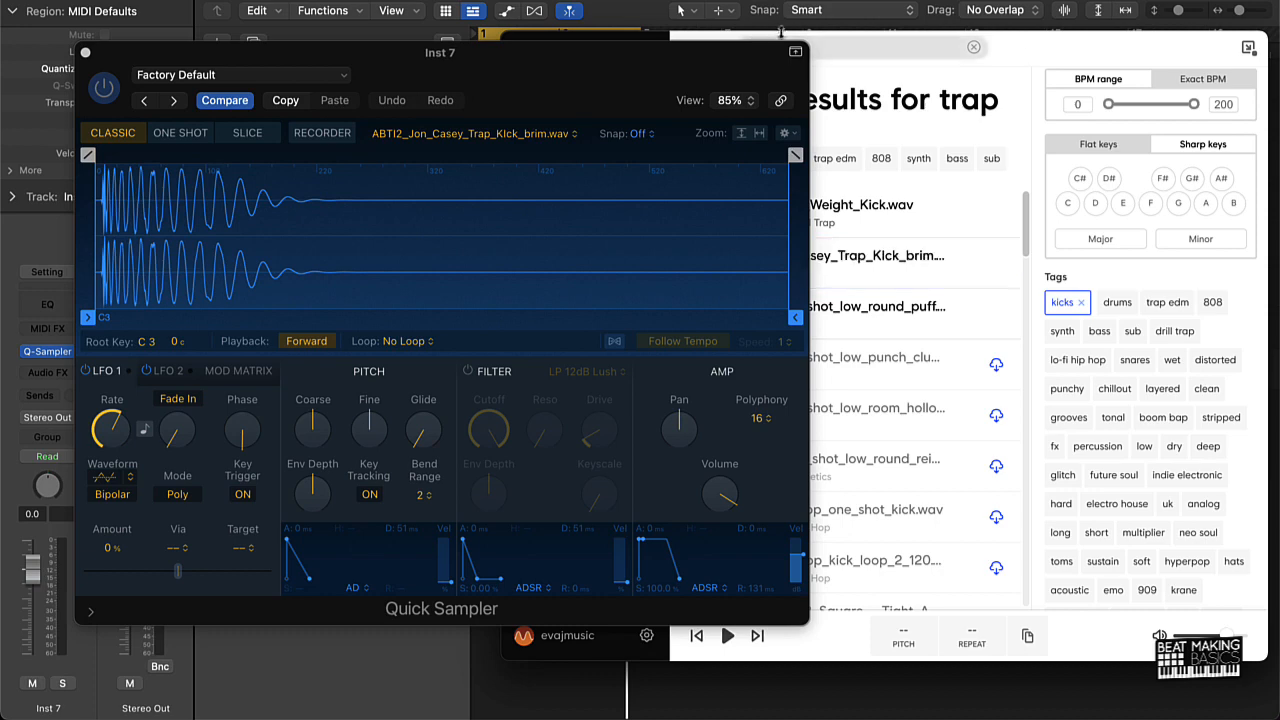
{"action": "left_click_drag", "start_coordinate": [592, 58], "coordinate": [558, 136]}
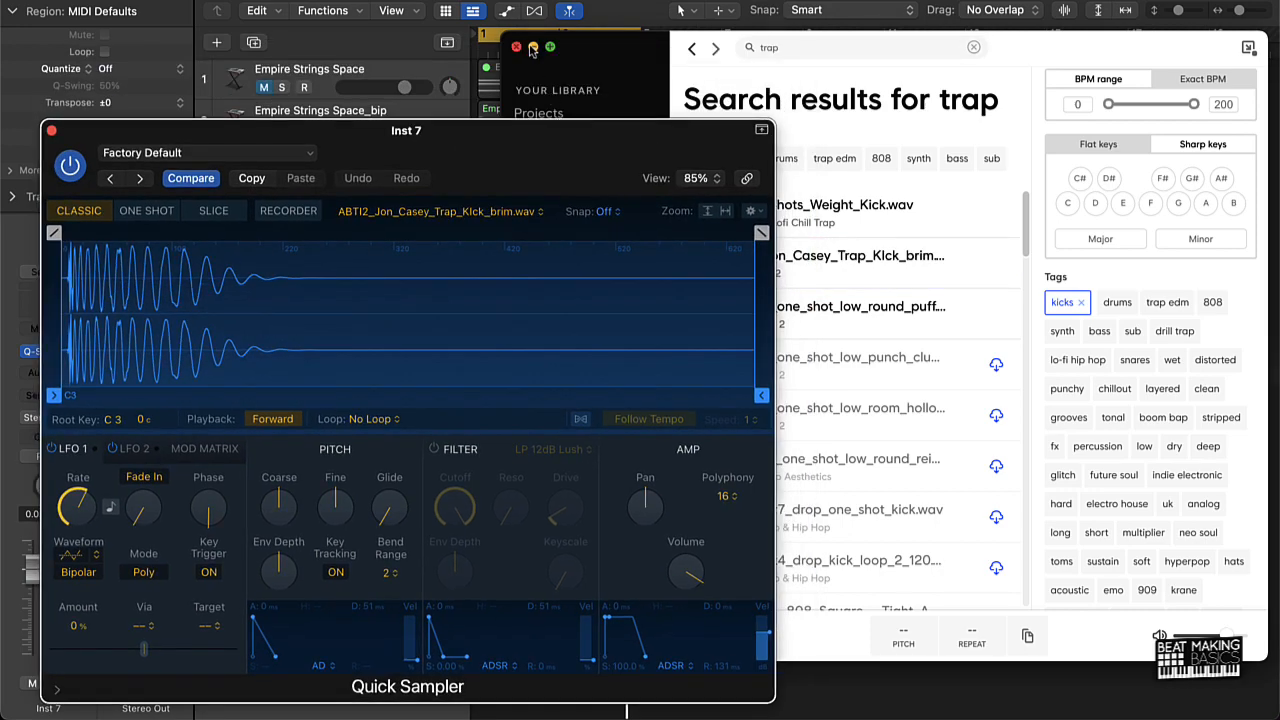
{"action": "left_click", "coordinate": [533, 47]}
{"action": "left_click", "coordinate": [52, 131]}
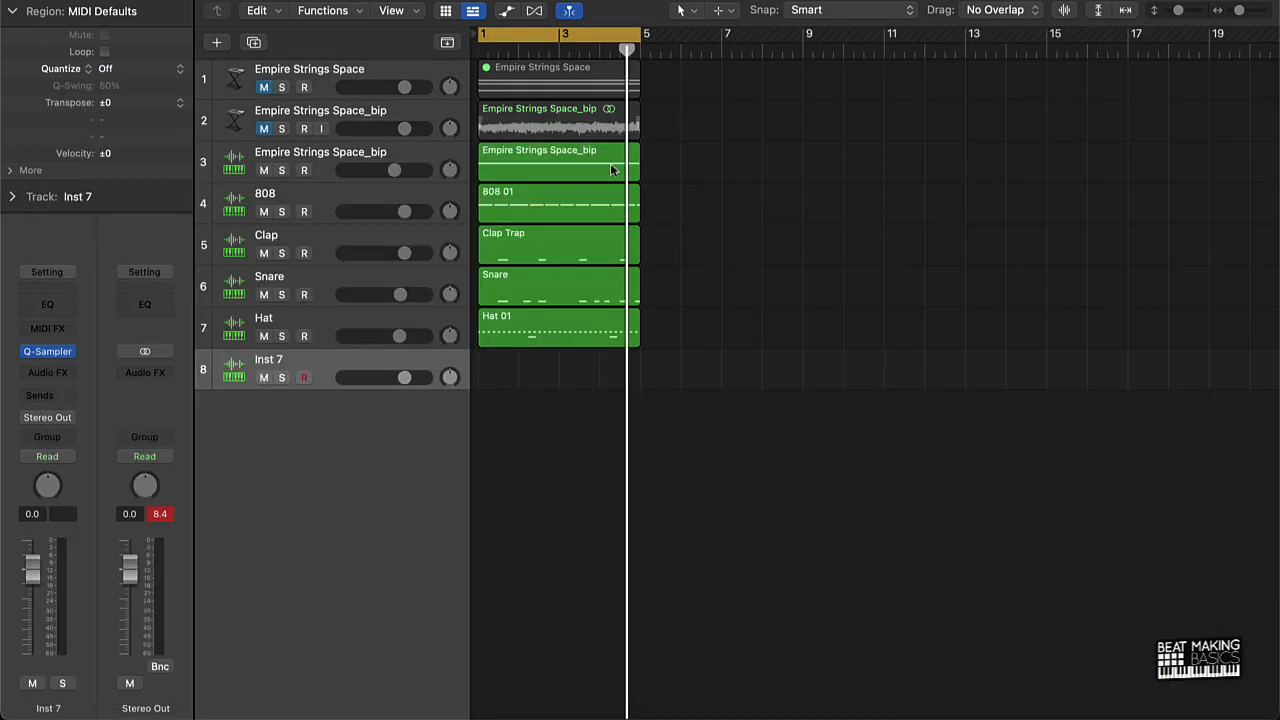
Record a four-bar kick pattern of five C3 notes on the Inst 7 track with Musical Typing
{"action": "key", "text": "super+k"}
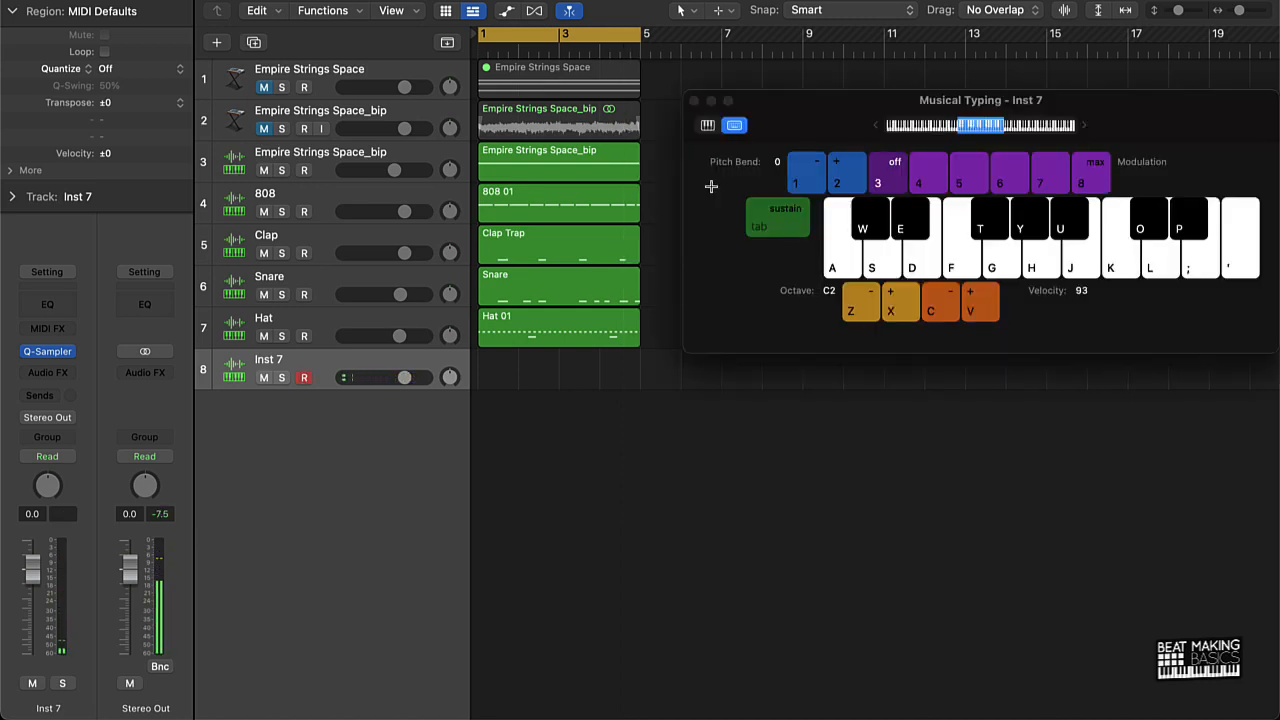
{"action": "key", "text": "k"}
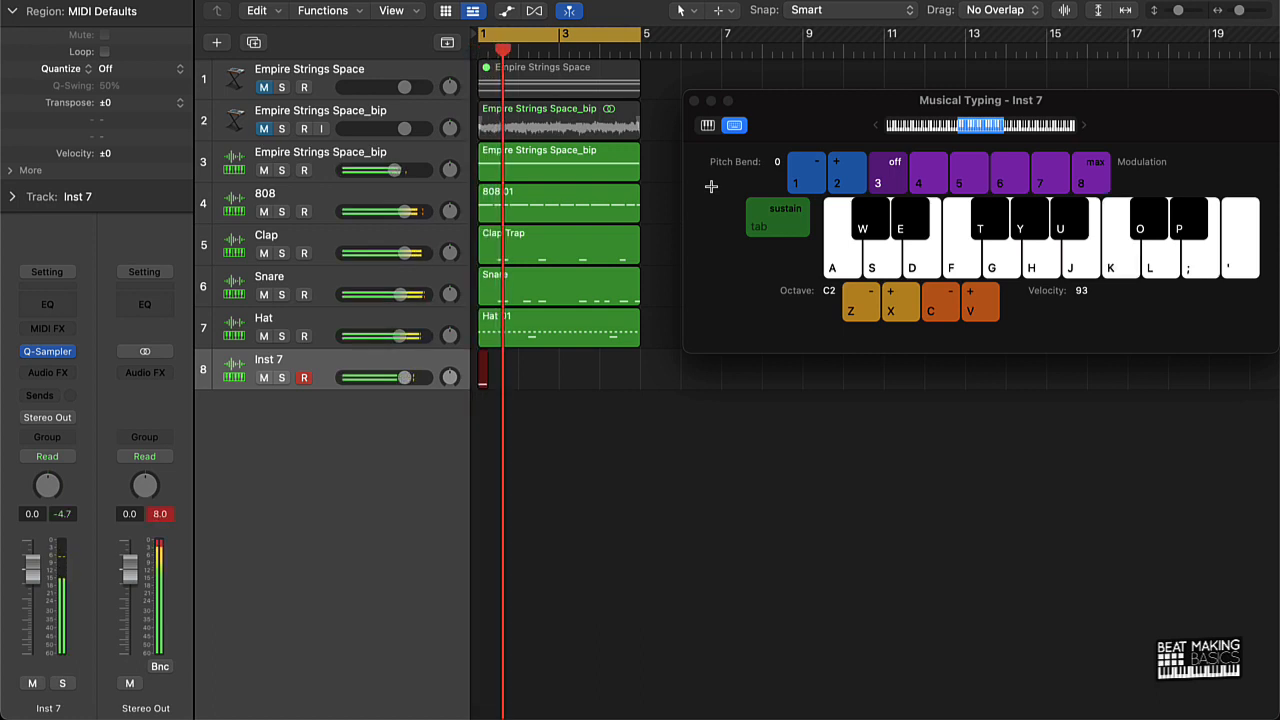
{"action": "key", "text": "k"}
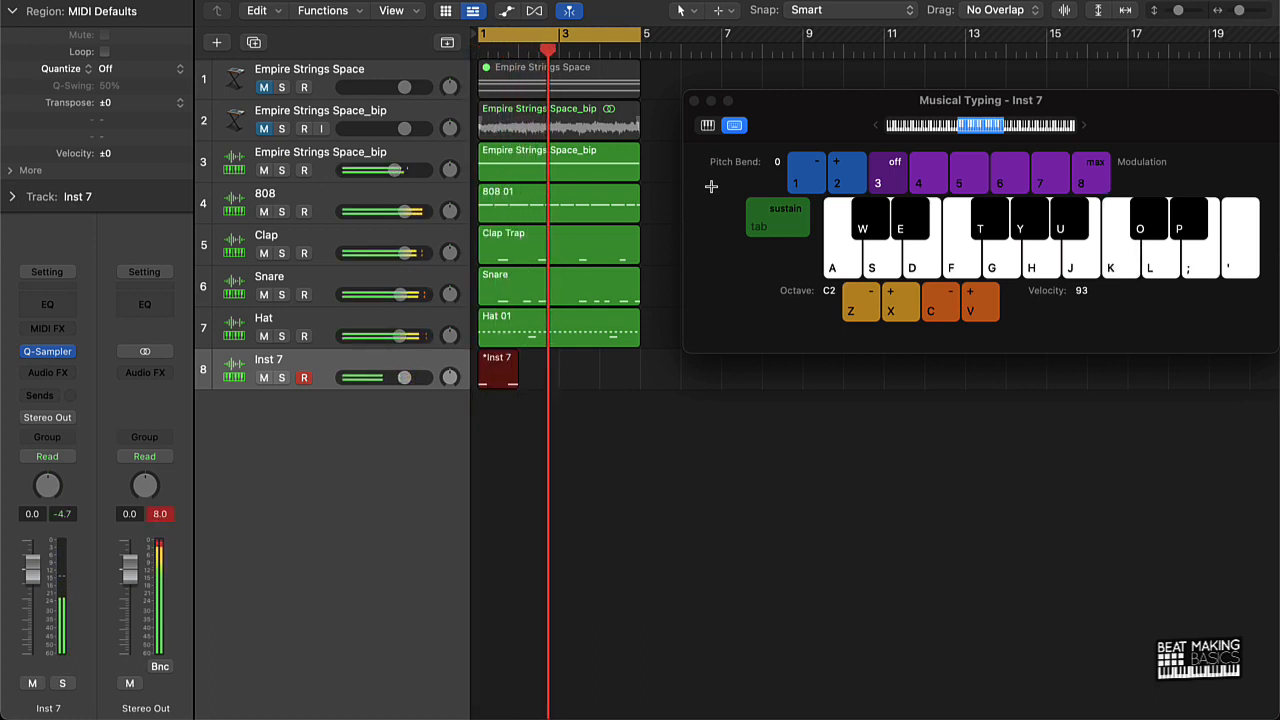
{"action": "key", "text": "k"}
{"action": "key", "text": "k"}
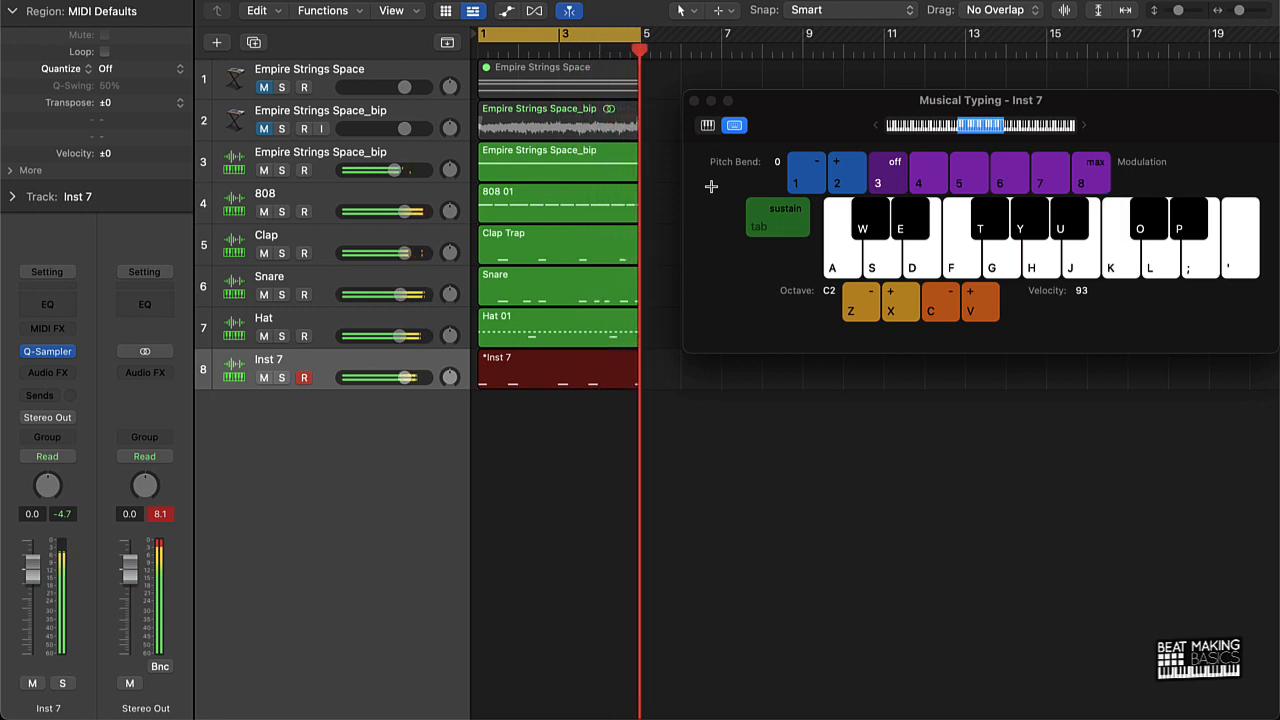
{"action": "key", "text": "k"}
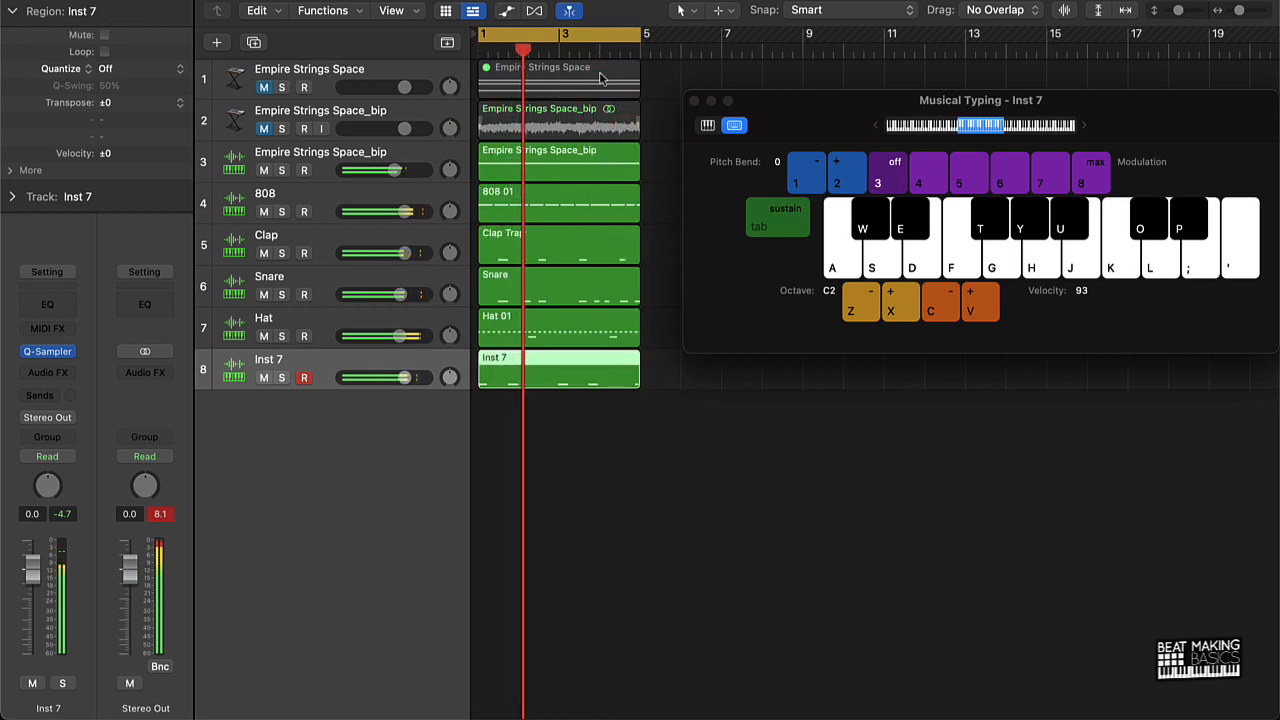
{"action": "key", "text": "r"}
{"action": "left_click", "coordinate": [597, 432]}
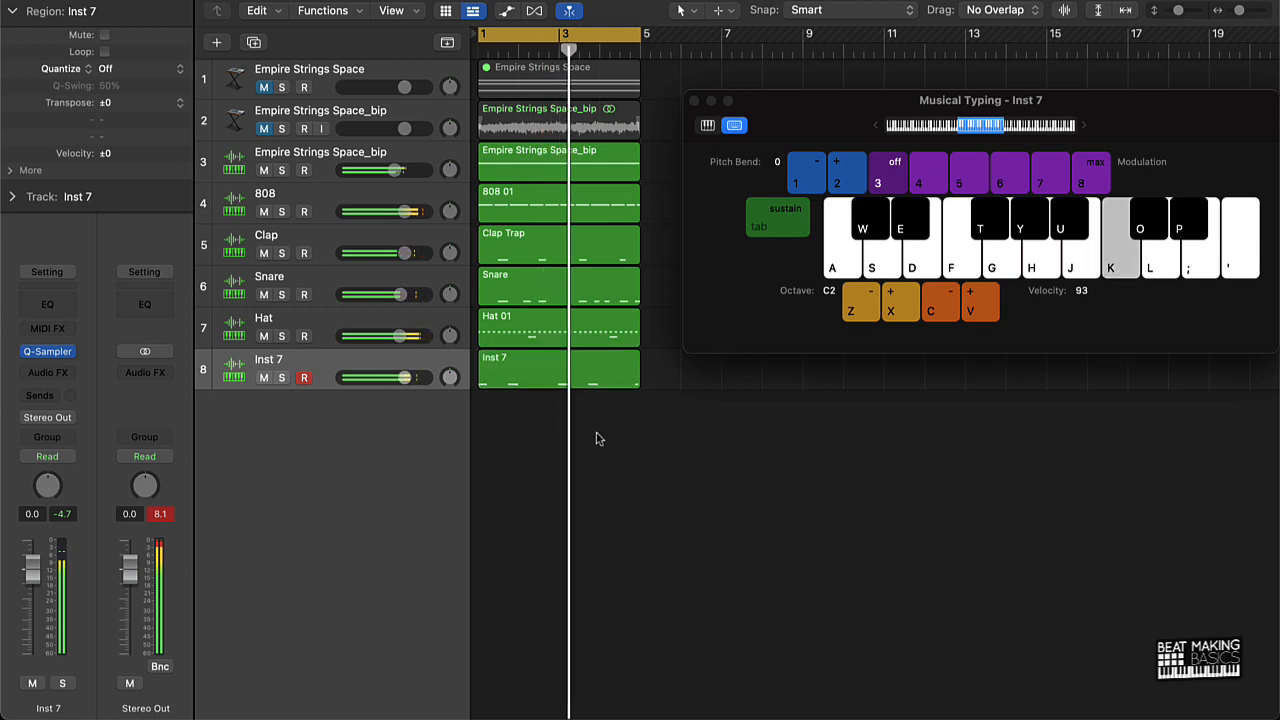
{"action": "key", "text": "space"}
Open the recorded kick region in the Piano Roll and quantize all its notes
{"action": "double_click", "coordinate": [571, 384]}
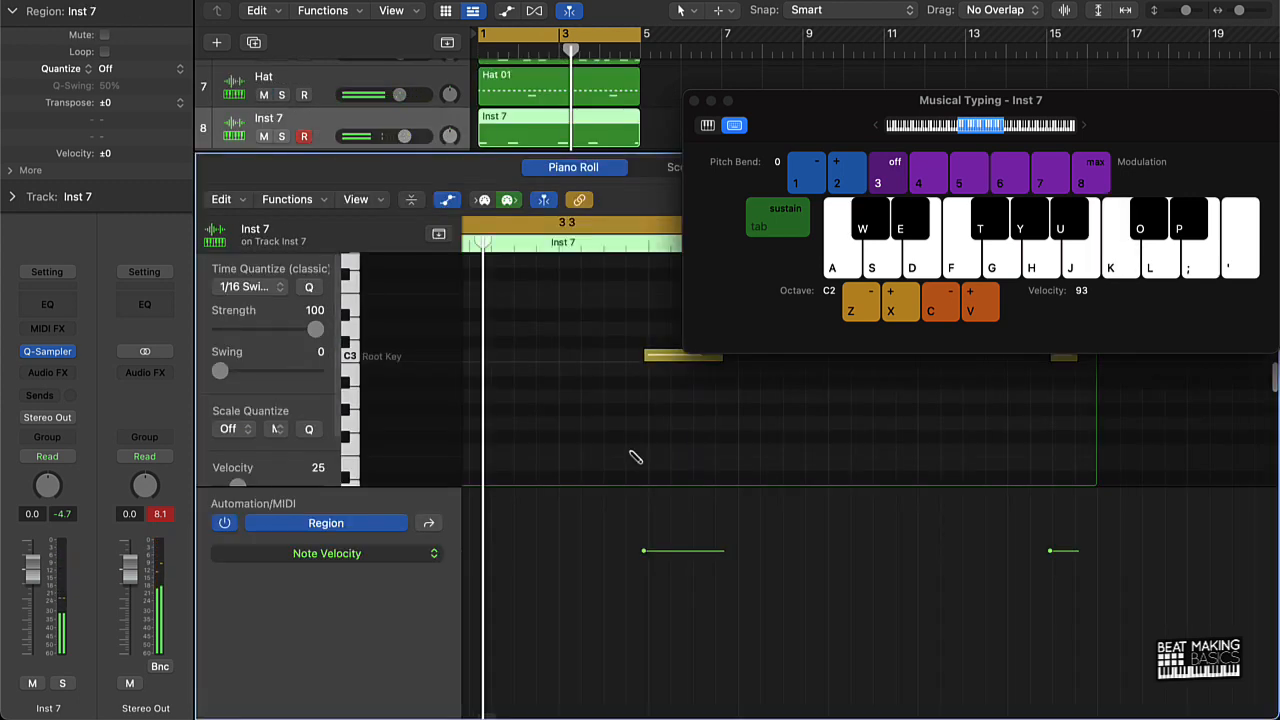
{"action": "key", "text": "super+a"}
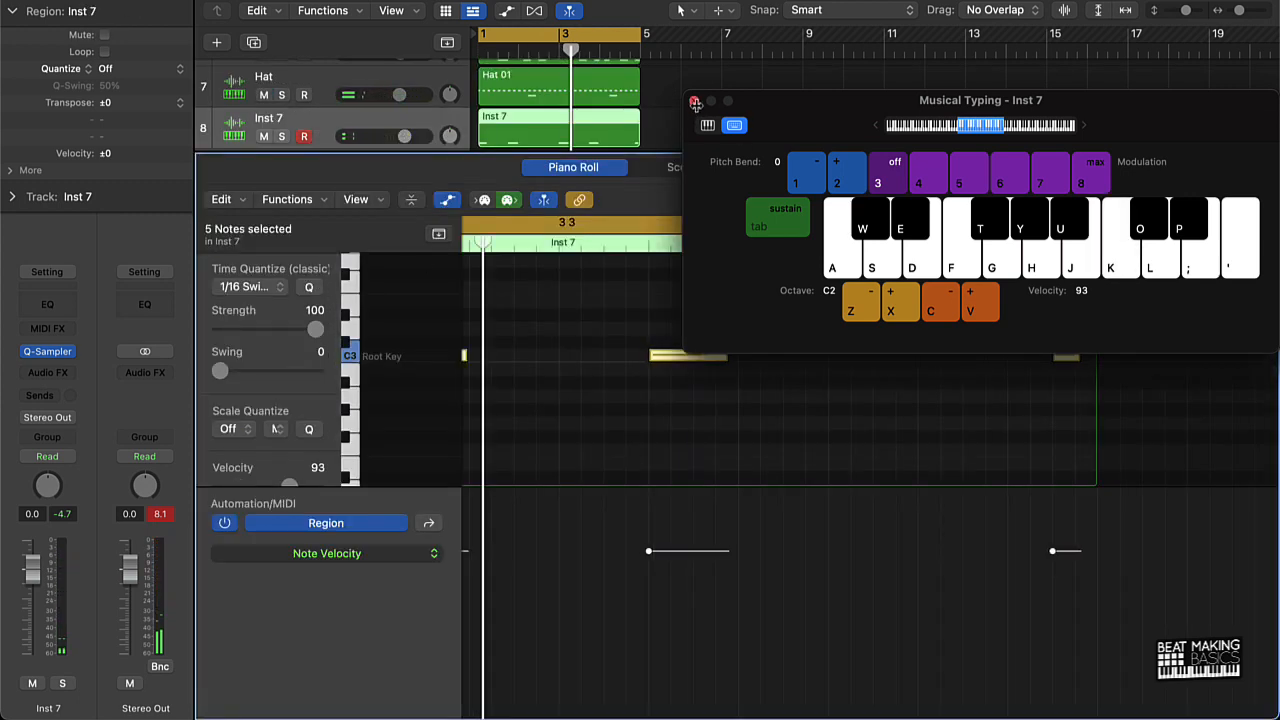
Close Musical Typing and add C3 kick notes at 1 2 3, 2 2 and 2 3 3 in the Inst 7 region
{"action": "left_click", "coordinate": [695, 103]}
{"action": "key", "text": "space"}
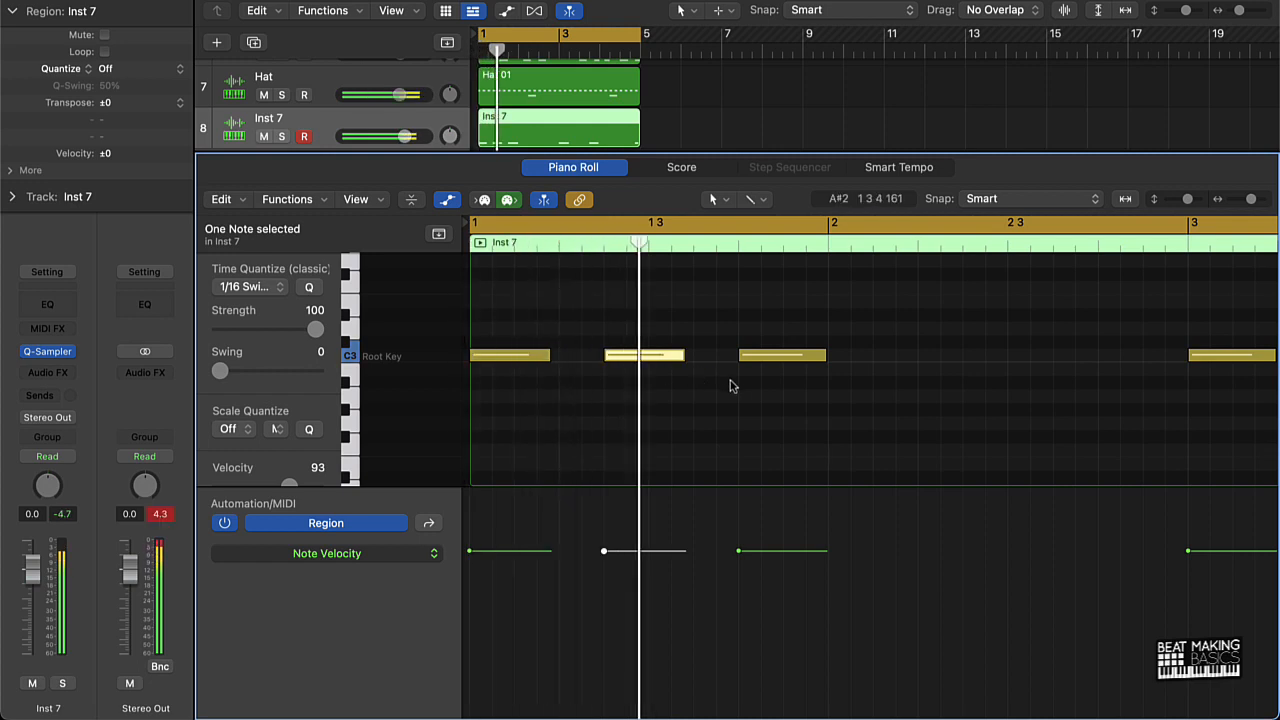
{"action": "left_click", "coordinate": [928, 357]}
{"action": "key", "text": "space"}
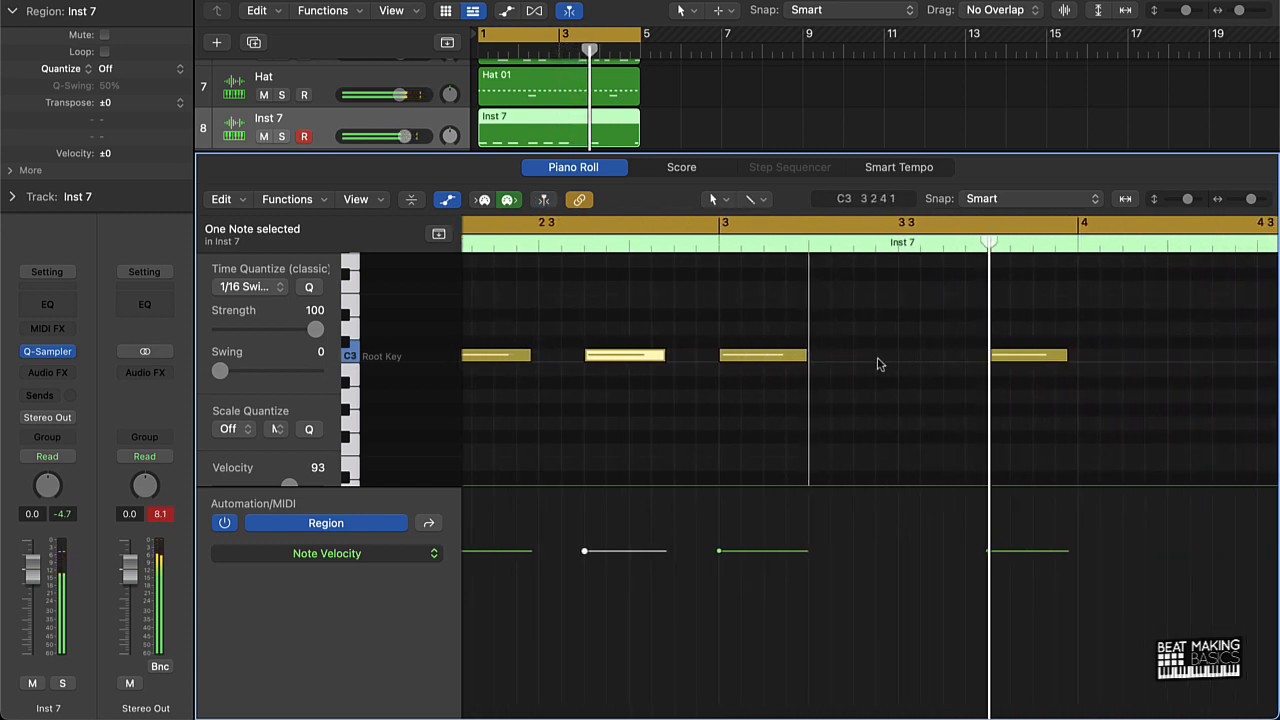
Add C3 kick notes at 3 2 3 and 4 2, playing the pattern back around bars 3 and 4
{"action": "left_click", "coordinate": [706, 249]}
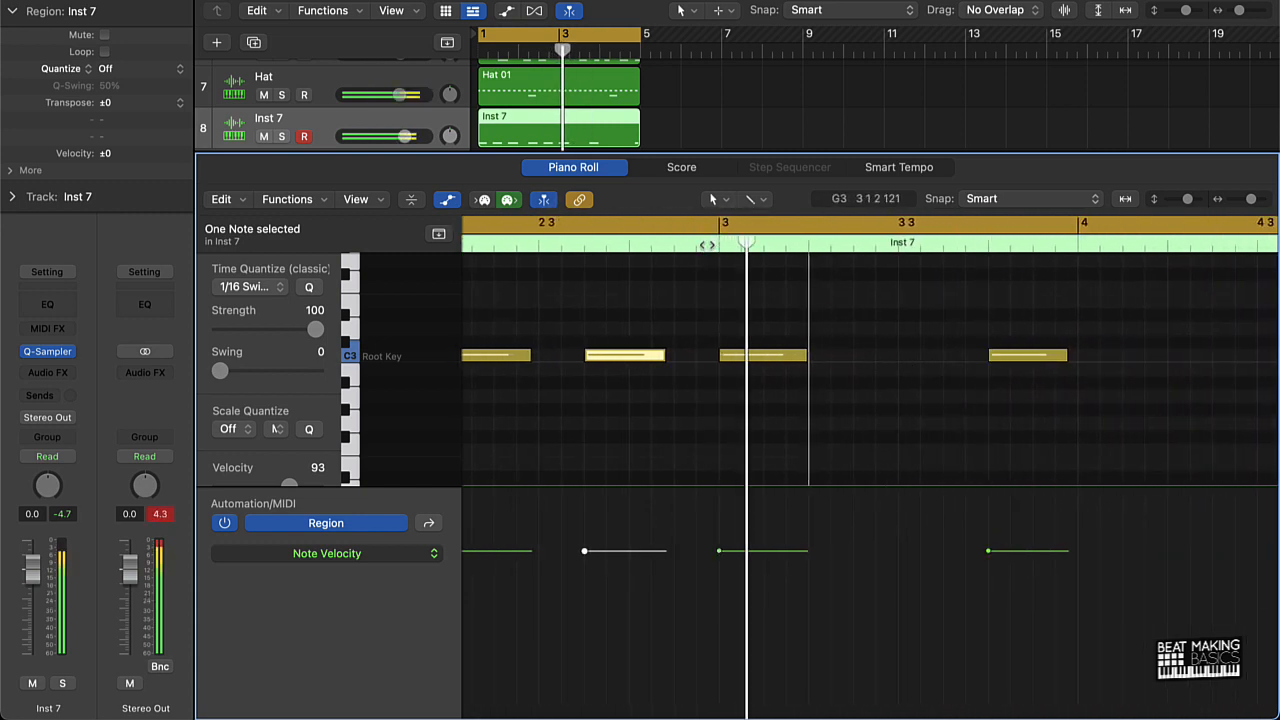
{"action": "key", "text": "Return"}
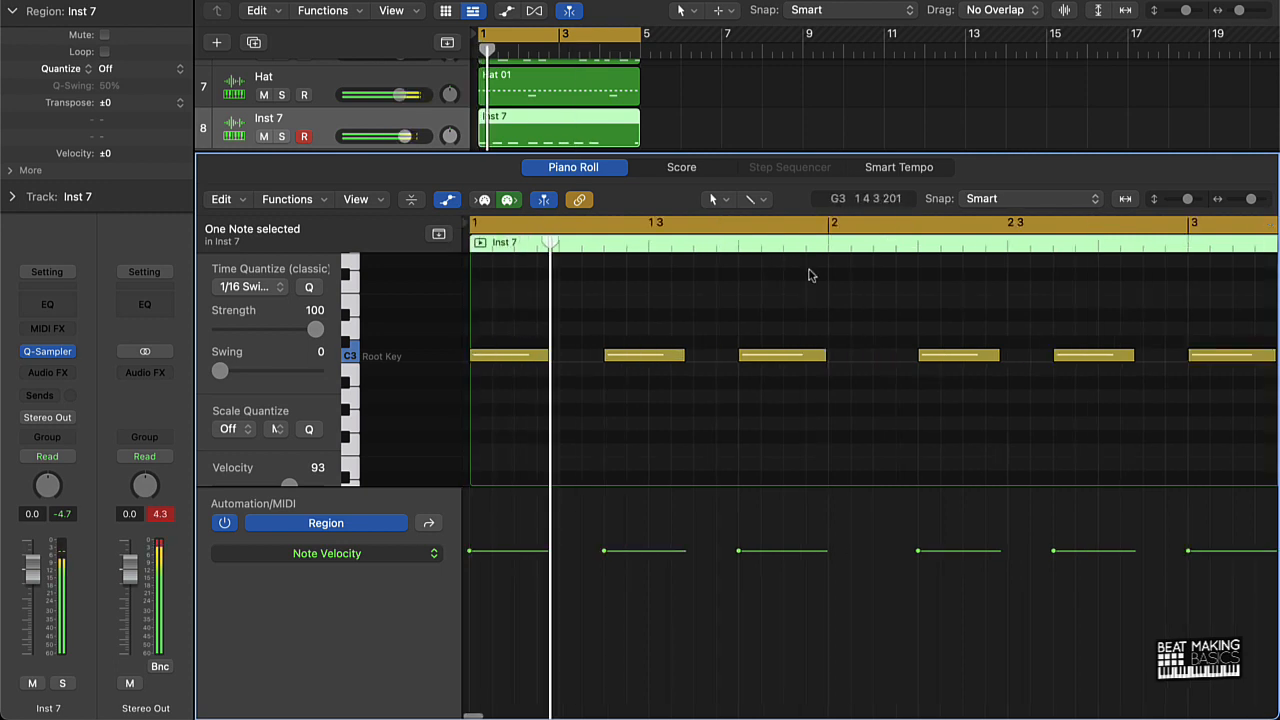
{"action": "key", "text": "space"}
{"action": "scroll", "coordinate": [890, 302], "scroll_direction": "right", "scroll_amount": 3}
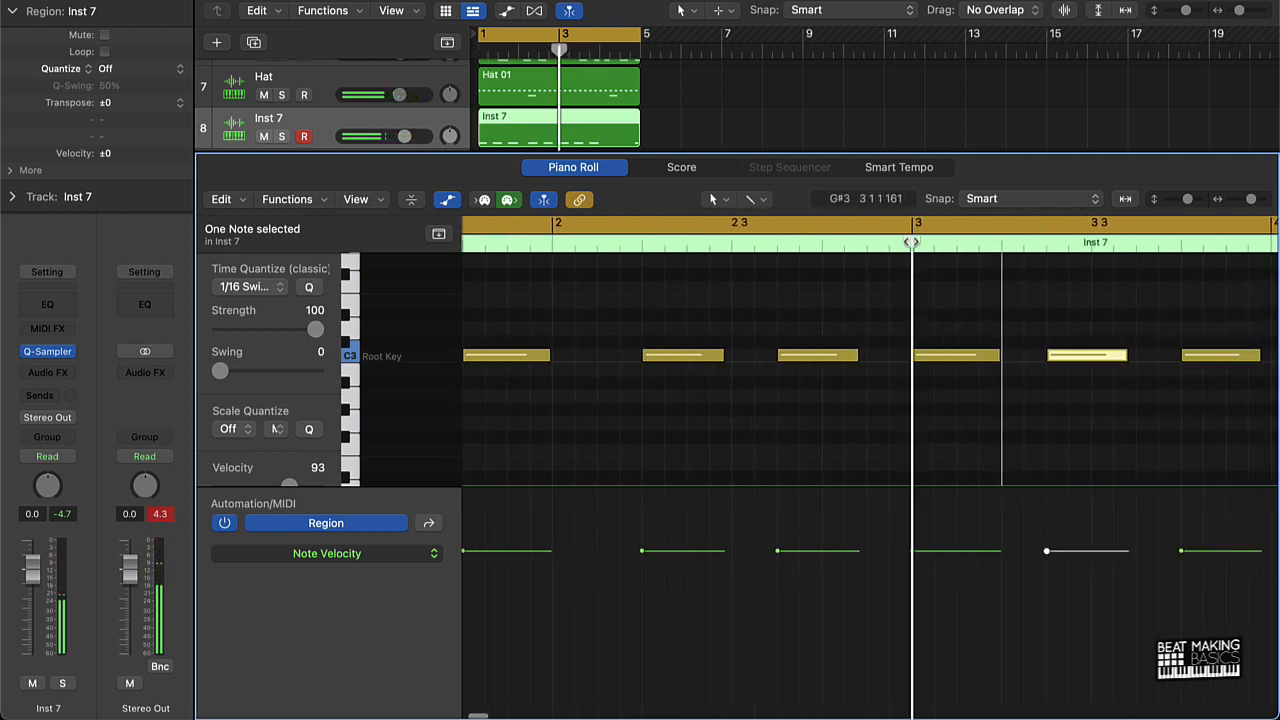
{"action": "key", "text": "space"}
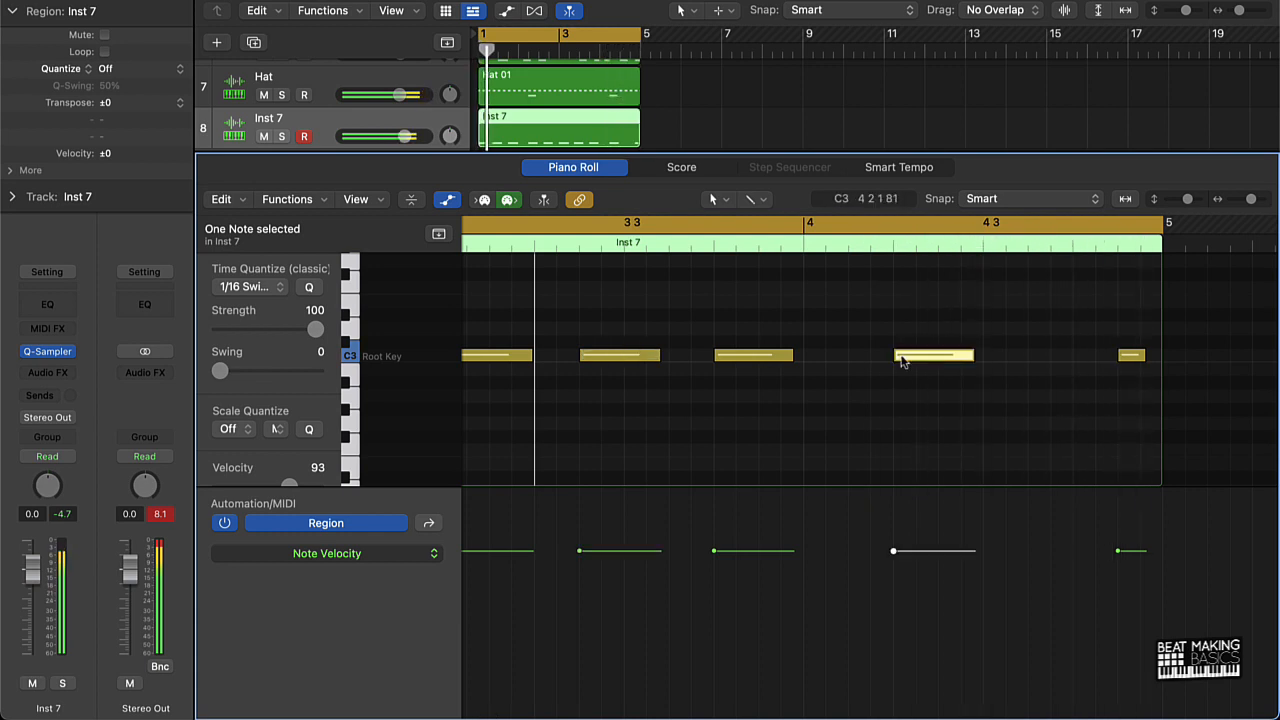
{"action": "left_click", "coordinate": [890, 249]}
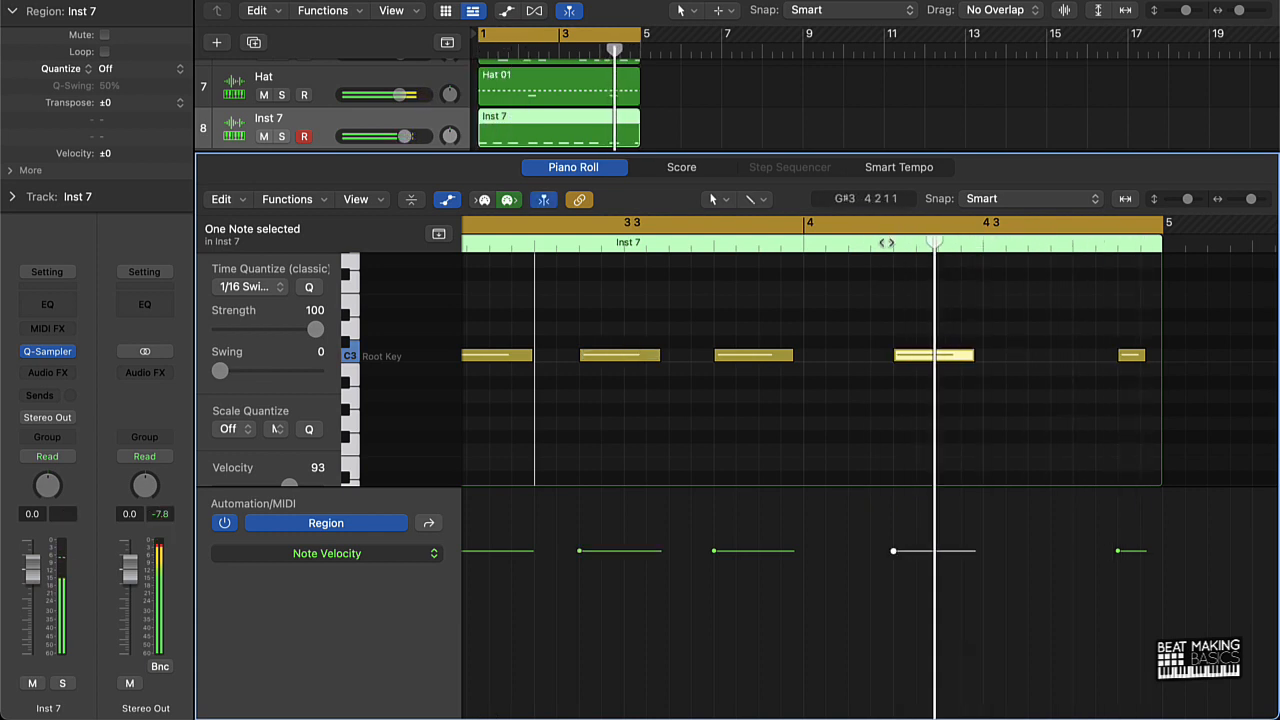
{"action": "key", "text": "space"}
{"action": "key", "text": "space"}
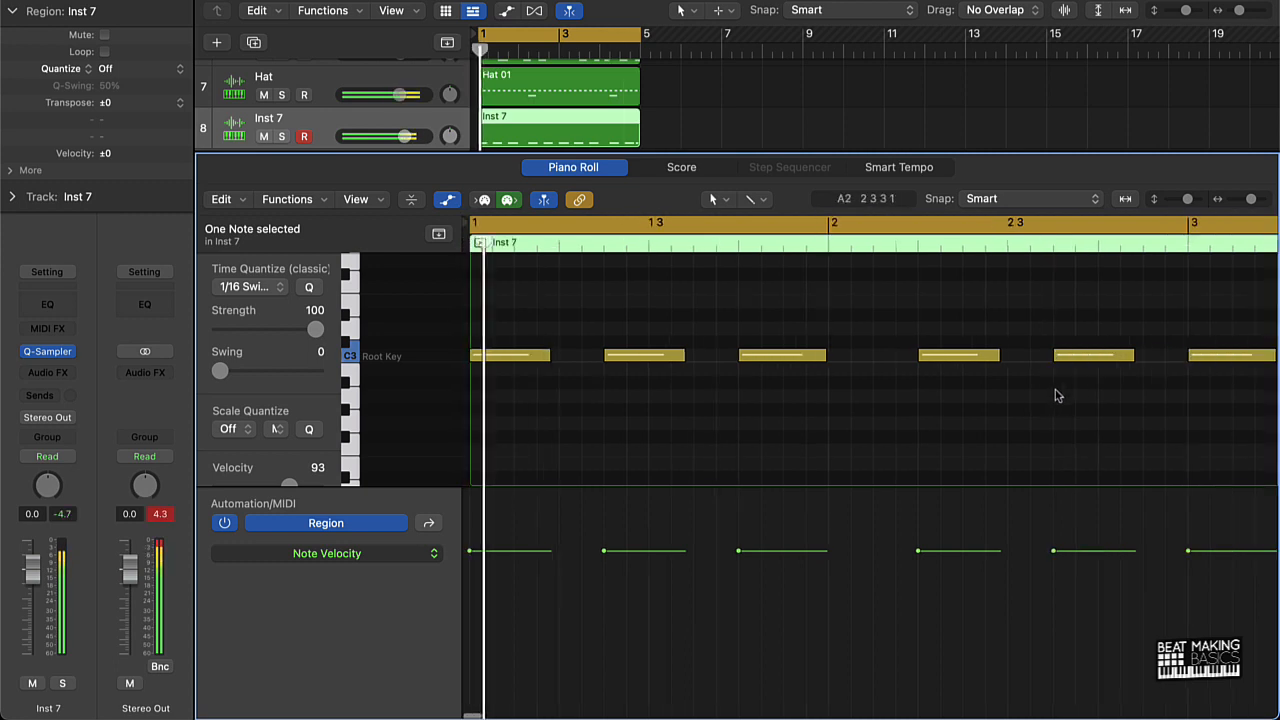
Close the Piano Roll, rename the Inst 7 track Kick, and name all regions after their tracks
{"action": "left_click", "coordinate": [1020, 392]}
{"action": "key", "text": "p"}
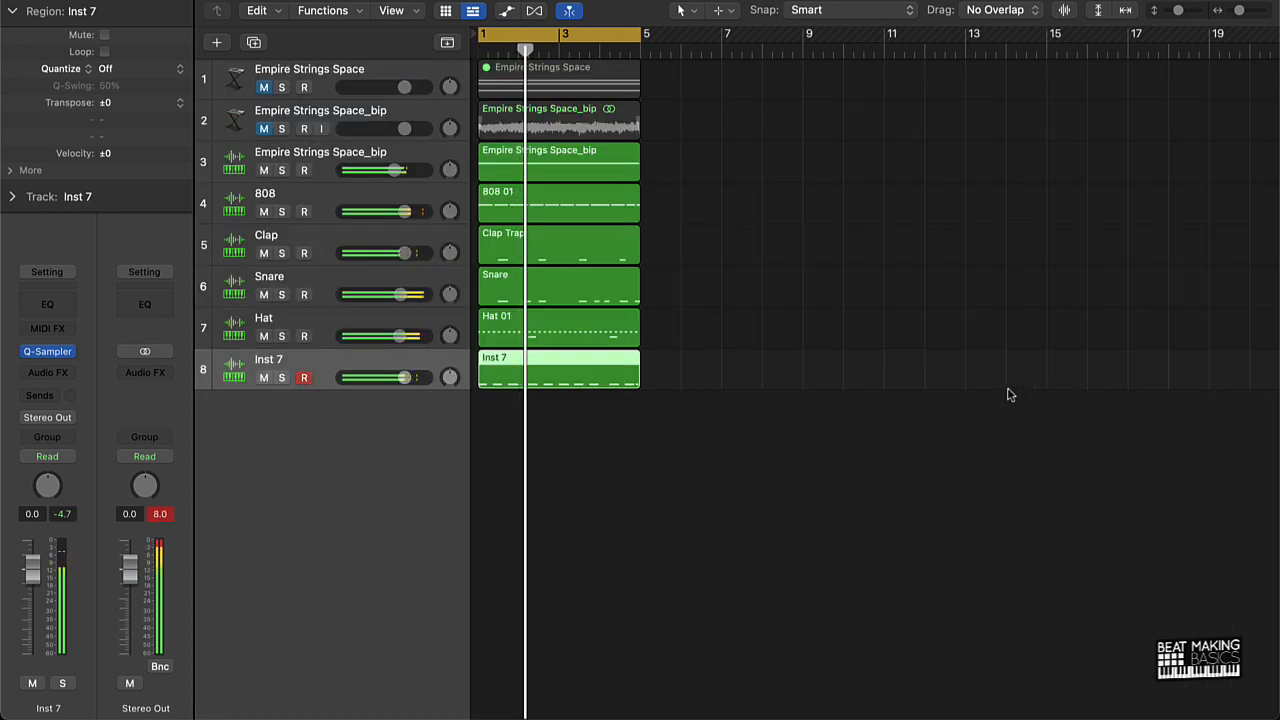
{"action": "left_click", "coordinate": [765, 313]}
{"action": "double_click", "coordinate": [287, 362]}
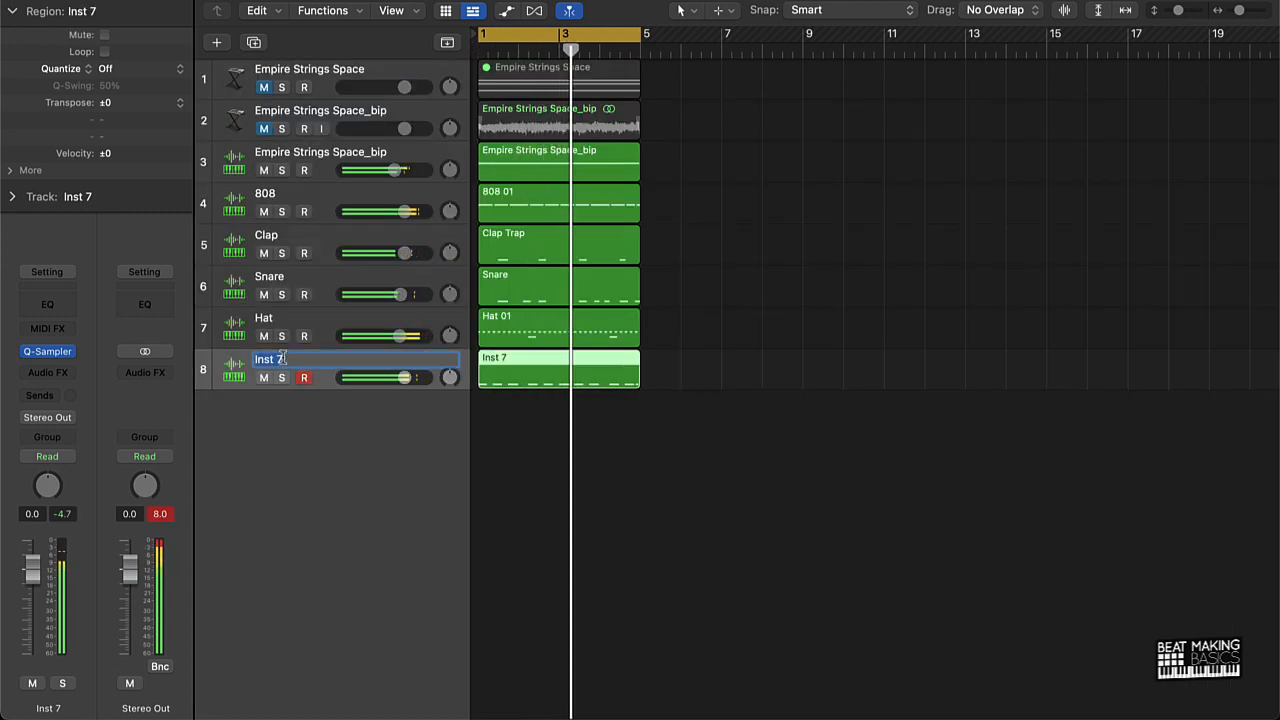
{"action": "type", "text": "Kick"}
{"action": "key", "text": "Return"}
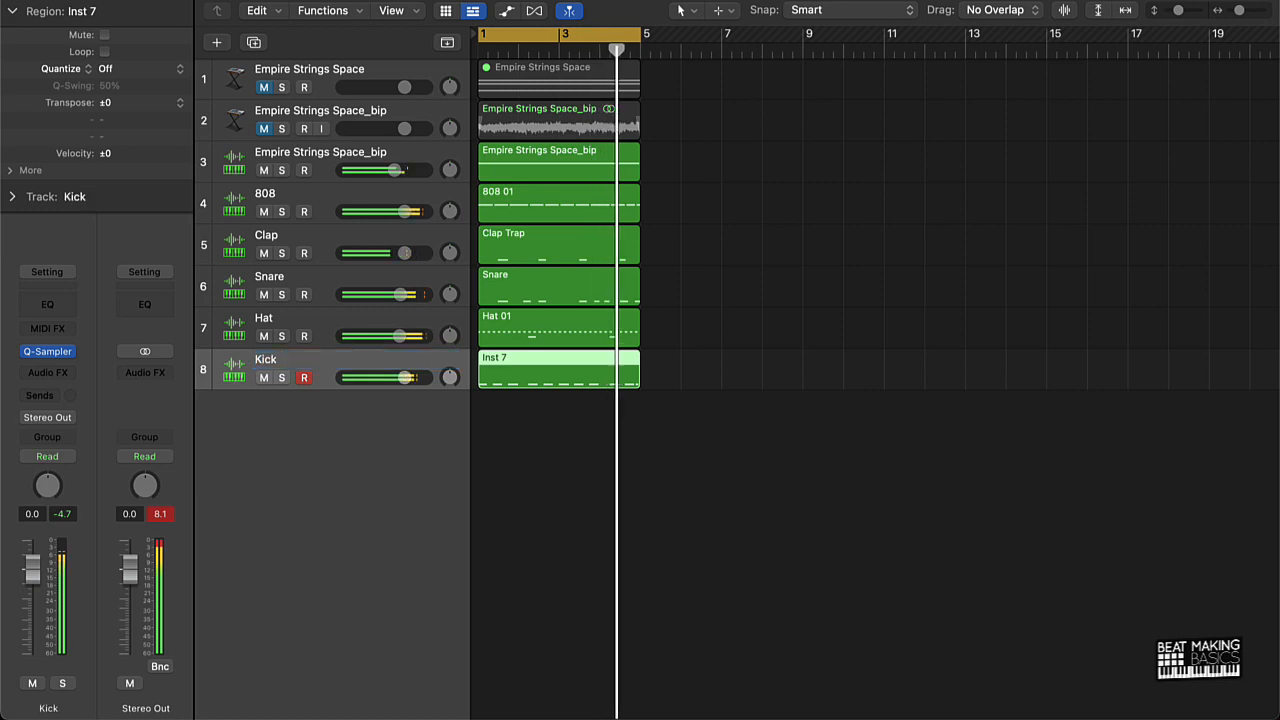
{"action": "key", "text": "super+a"}
{"action": "key", "text": "alt+shift+n"}
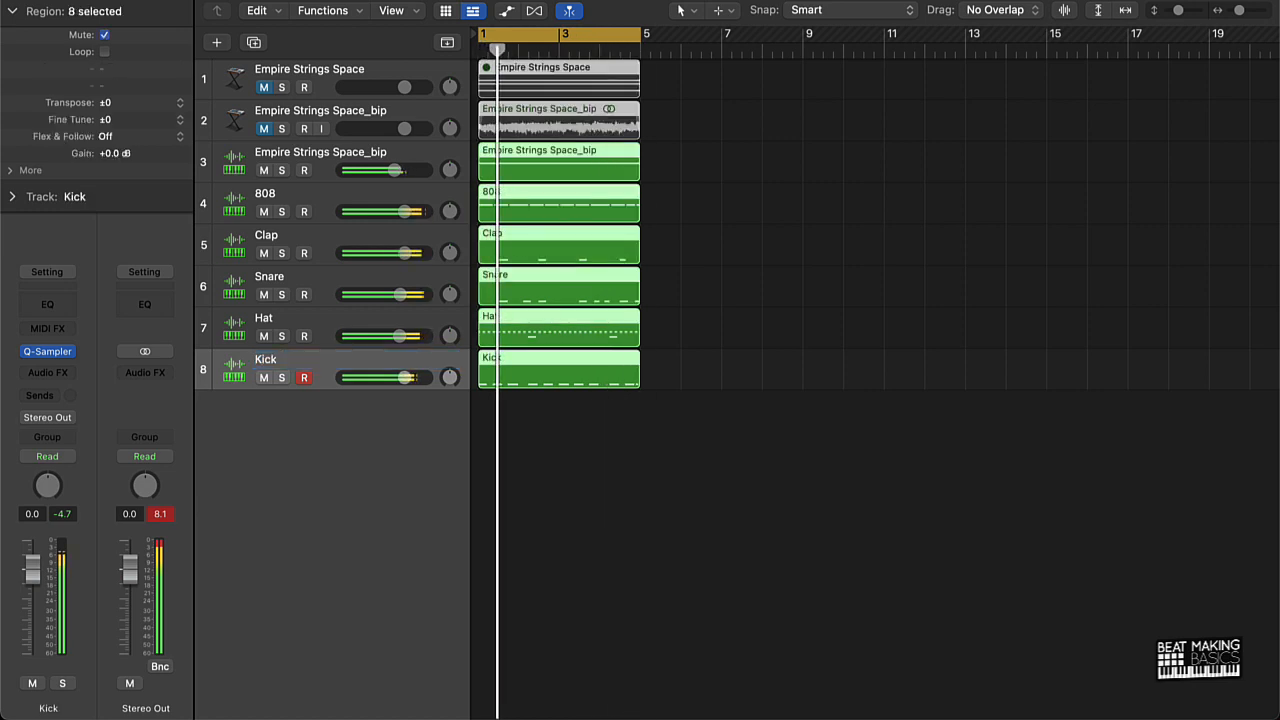
Move all the 808 region's notes up one semitone to C3, muting the Empire Strings pad only while editing
{"action": "left_click", "coordinate": [263, 170]}
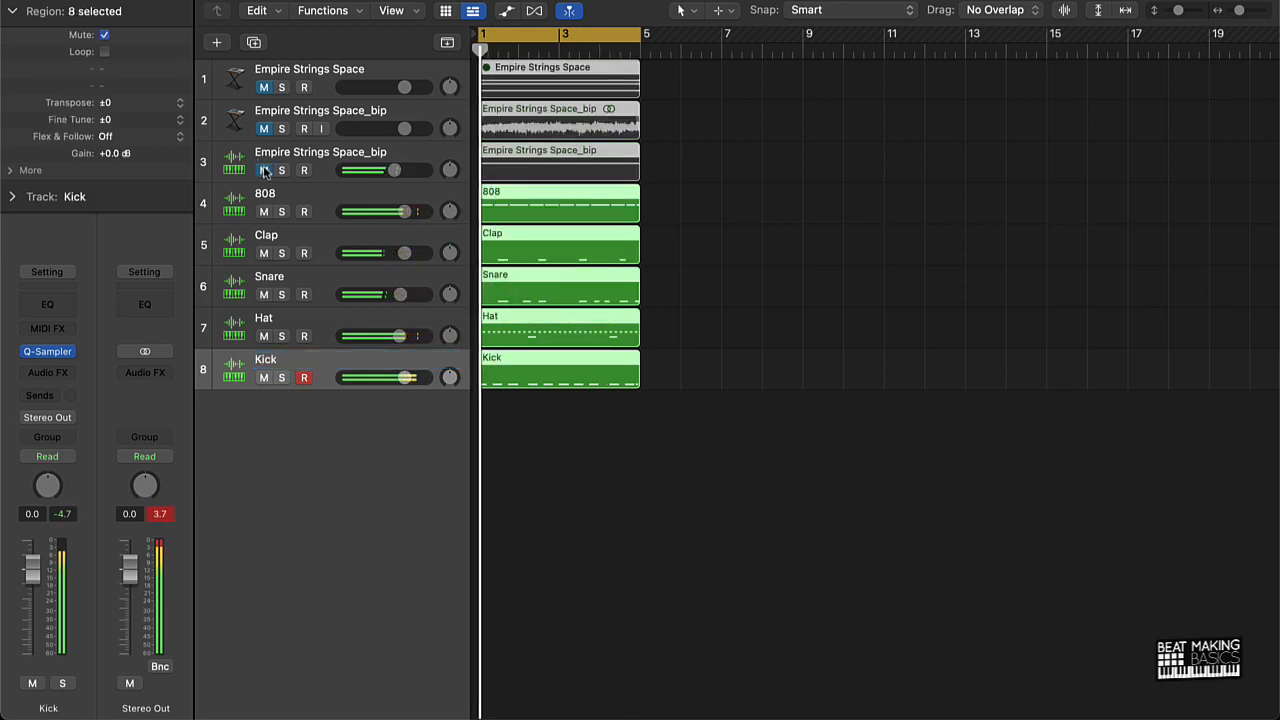
{"action": "left_click", "coordinate": [340, 200]}
{"action": "double_click", "coordinate": [577, 214]}
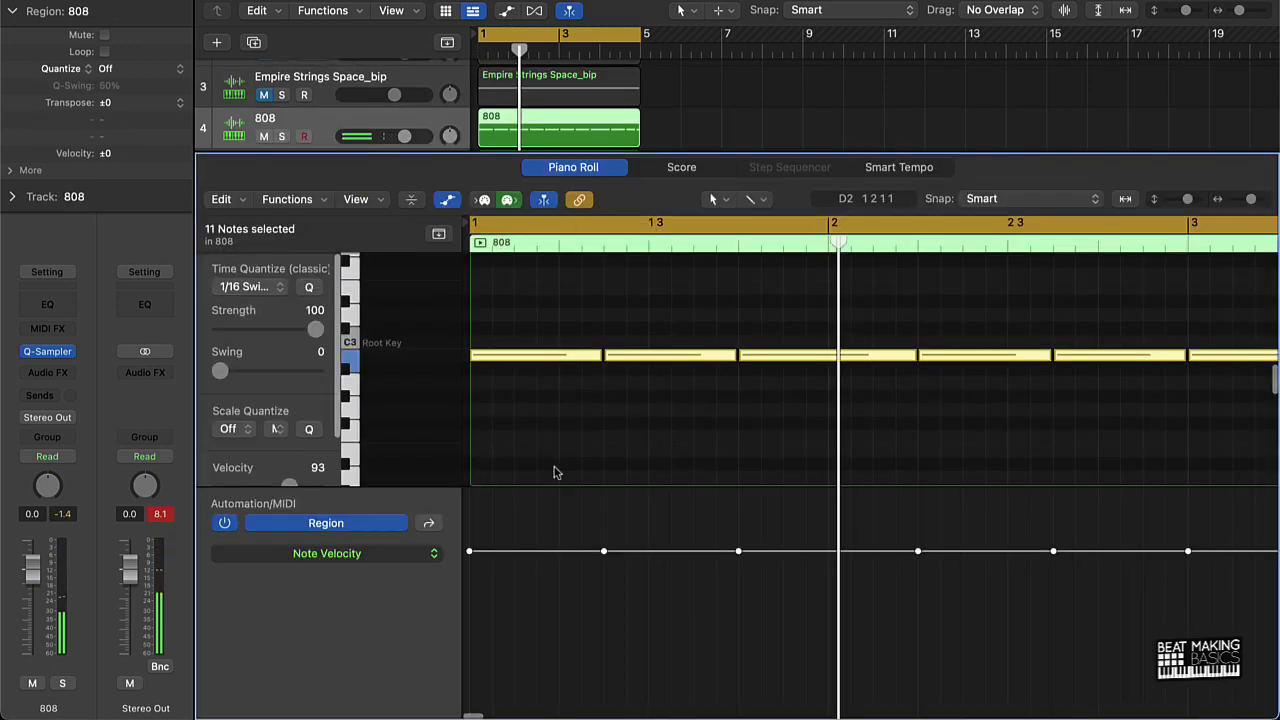
{"action": "left_click_drag", "start_coordinate": [516, 364], "coordinate": [516, 353]}
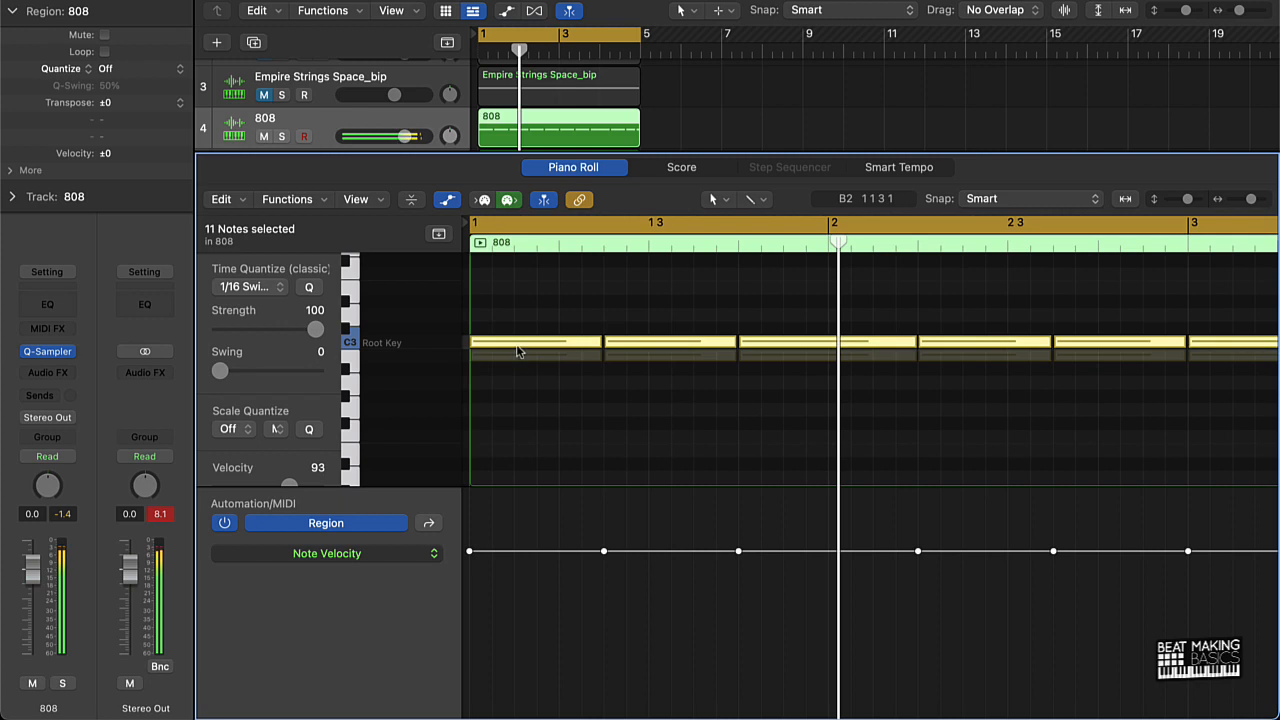
{"action": "key", "text": "space"}
{"action": "left_click", "coordinate": [265, 95]}
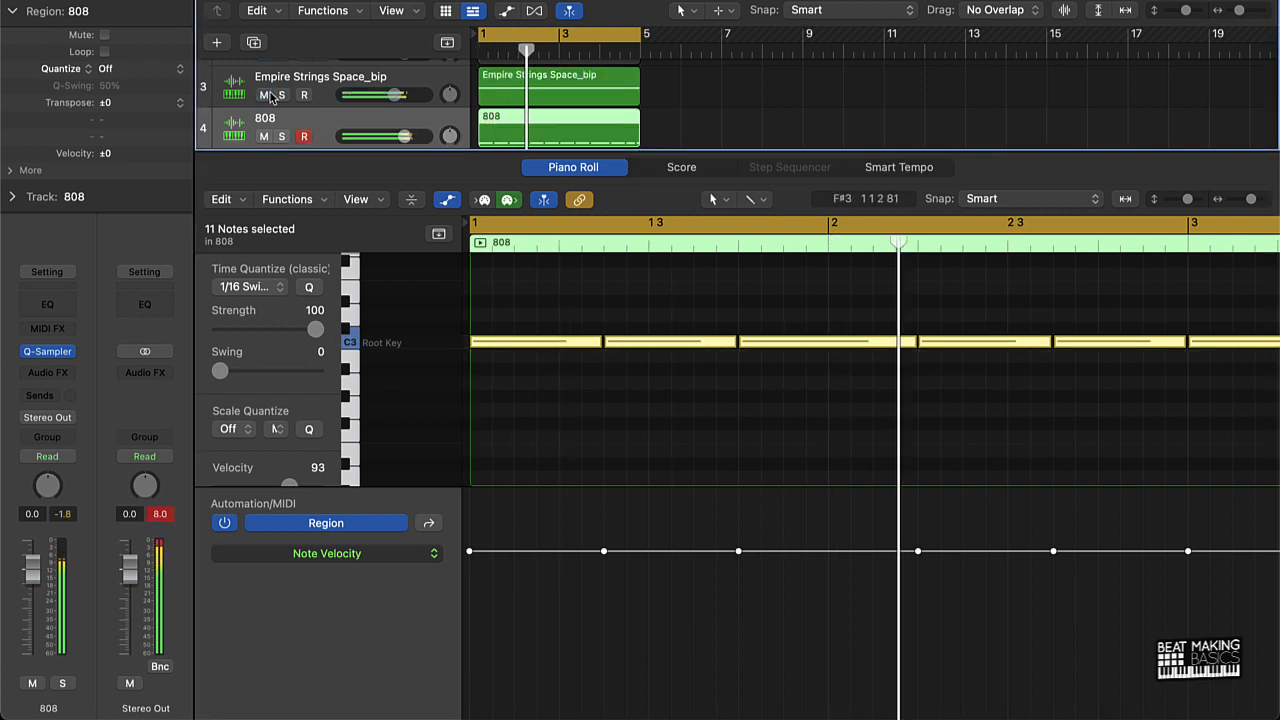
{"action": "left_click", "coordinate": [726, 96]}
{"action": "key", "text": "e"}
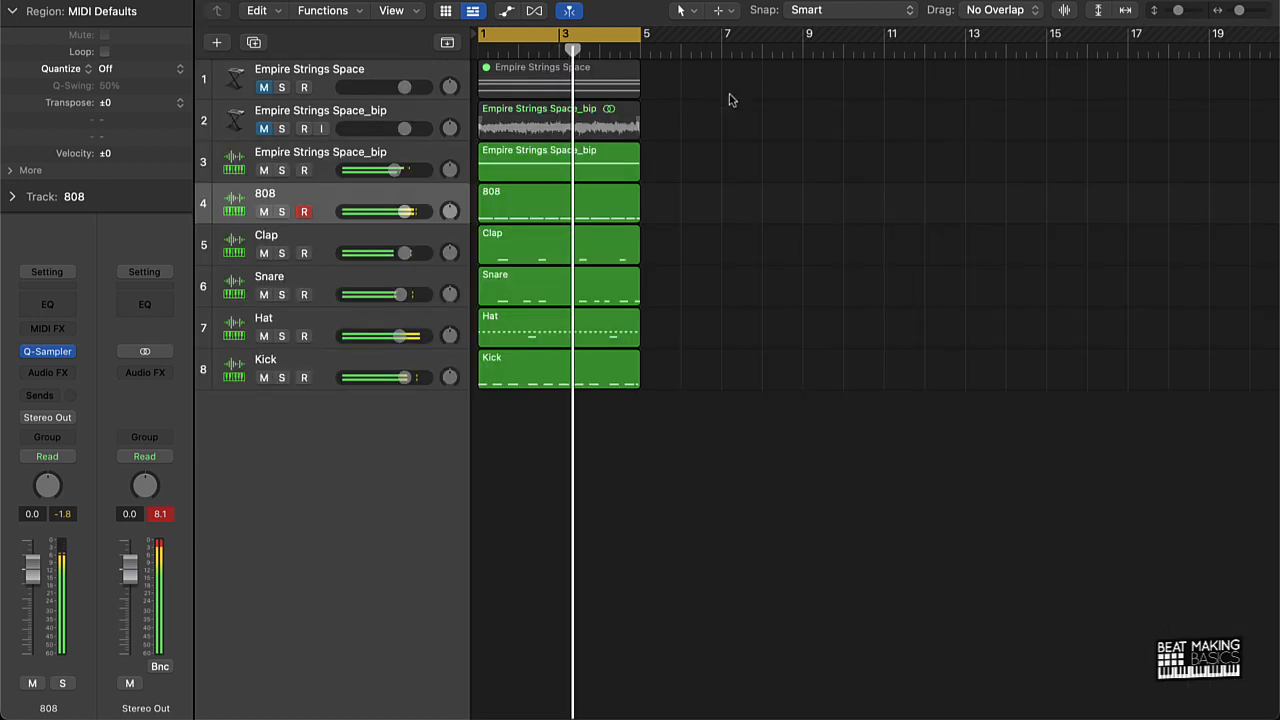
Reopen the 808 region in the Piano Roll and raise its last note in bar 4 to G3
{"action": "left_click", "coordinate": [544, 210]}
{"action": "double_click", "coordinate": [544, 212]}
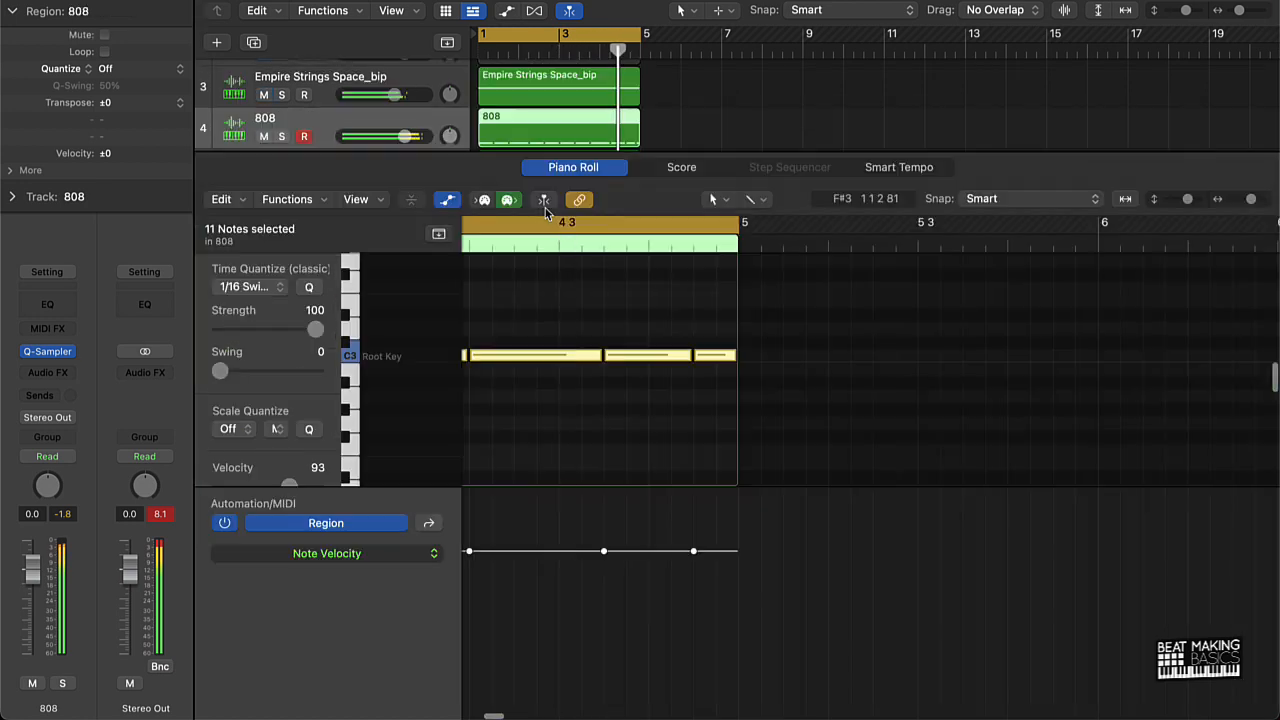
{"action": "left_click", "coordinate": [723, 389]}
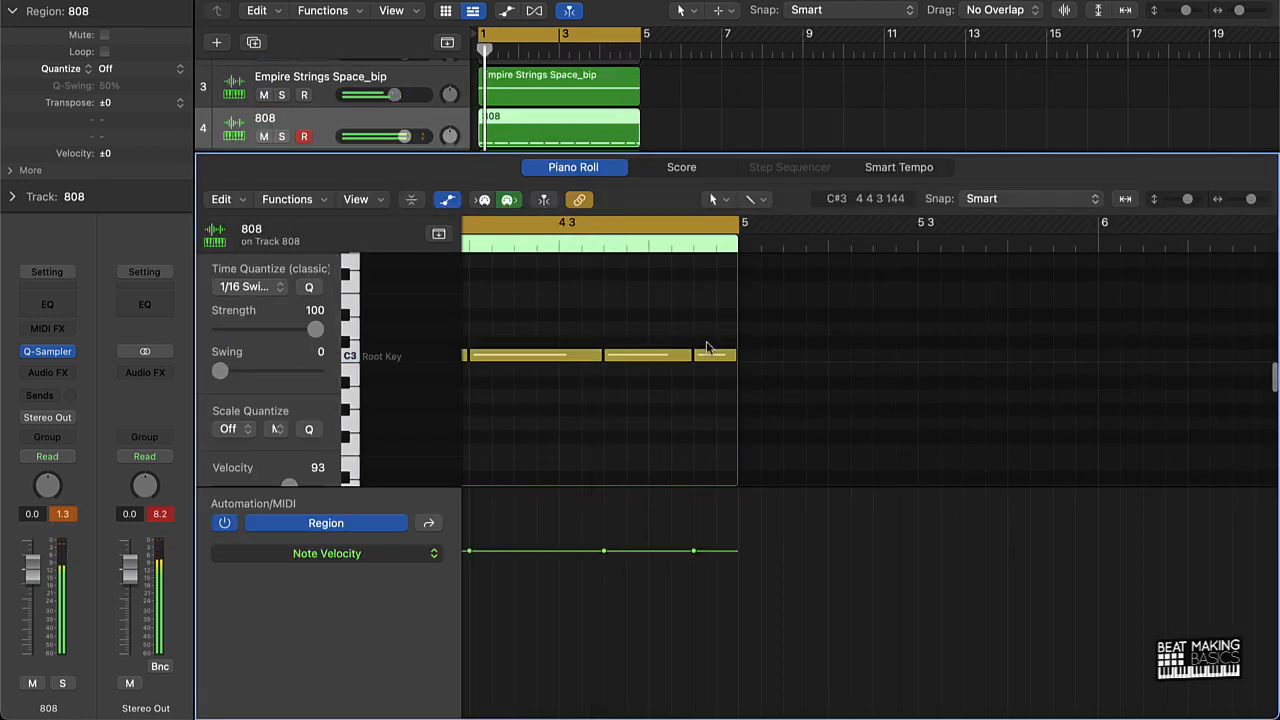
{"action": "left_click_drag", "start_coordinate": [707, 357], "coordinate": [706, 266]}
Shorten the C3 note at 2 3 3 and add a short A#2 note at 2 4 3 with velocity 63
{"action": "key", "text": "space"}
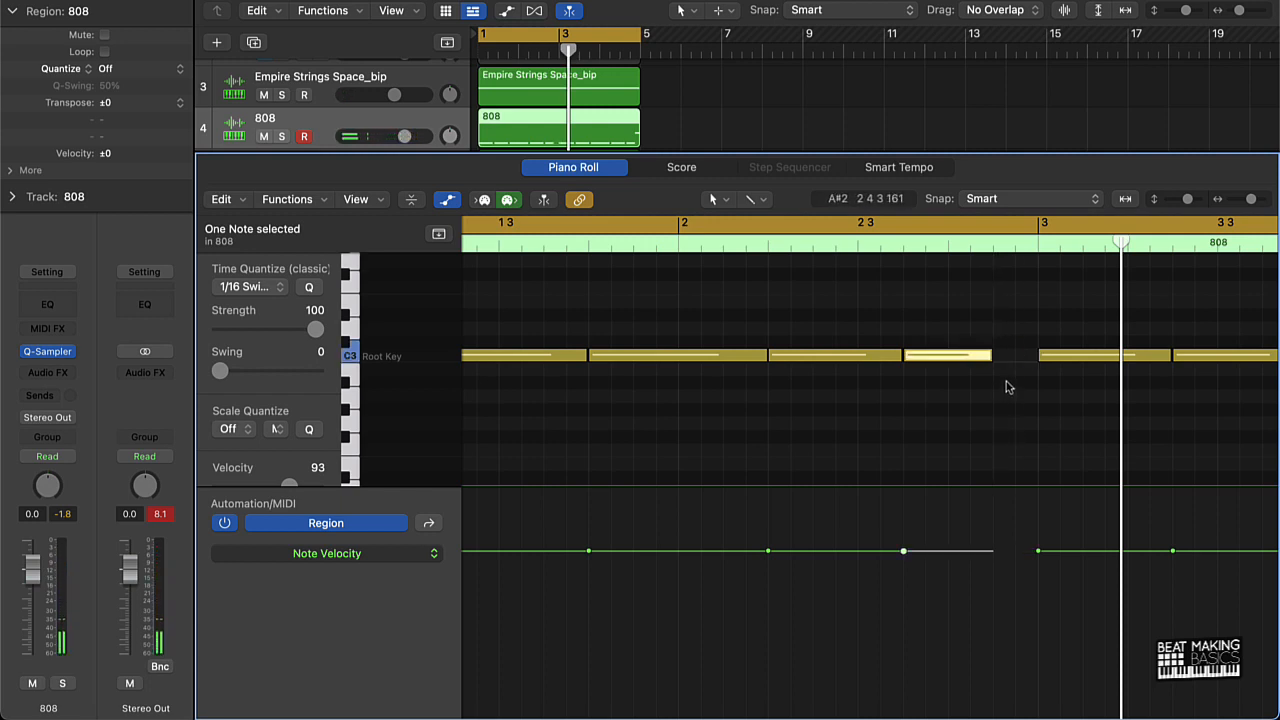
{"action": "left_click", "coordinate": [1000, 384]}
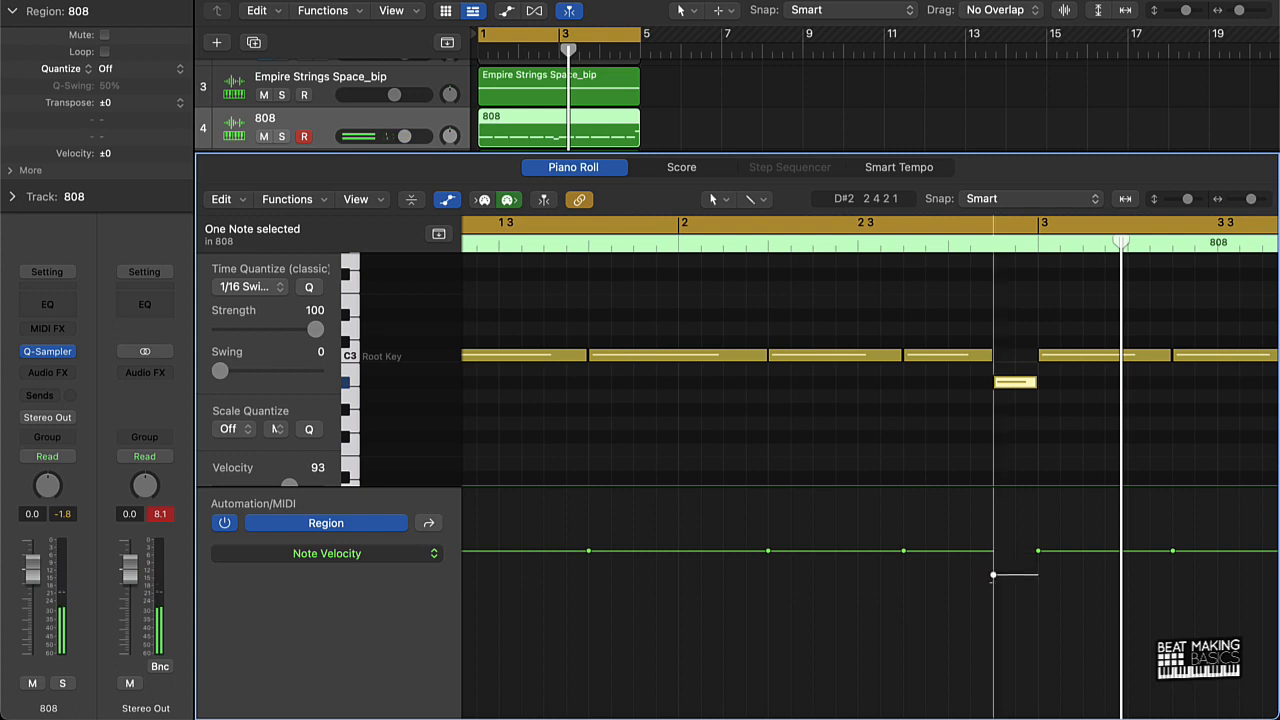
{"action": "key", "text": "space"}
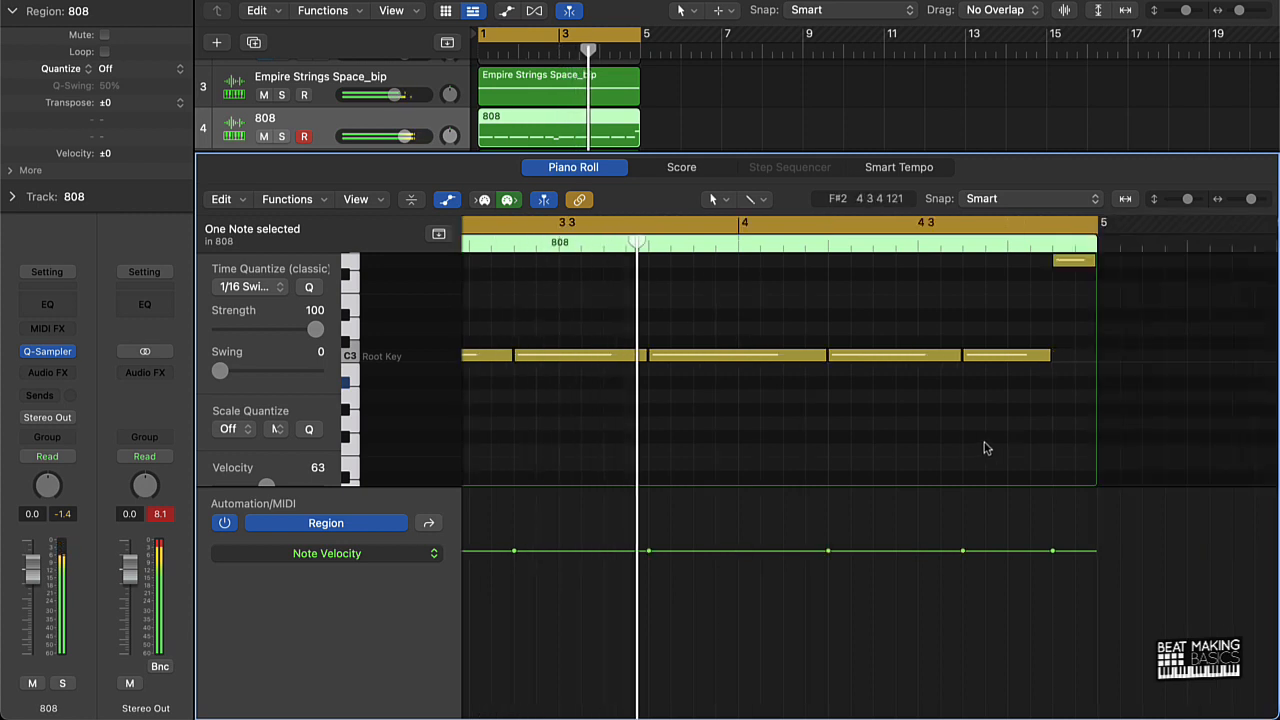
Copy the short A#2 note to 3 3 3, trim the overlapping C3 note, and play the 808 line back
{"action": "scroll", "coordinate": [612, 284], "scroll_direction": "left", "scroll_amount": 6}
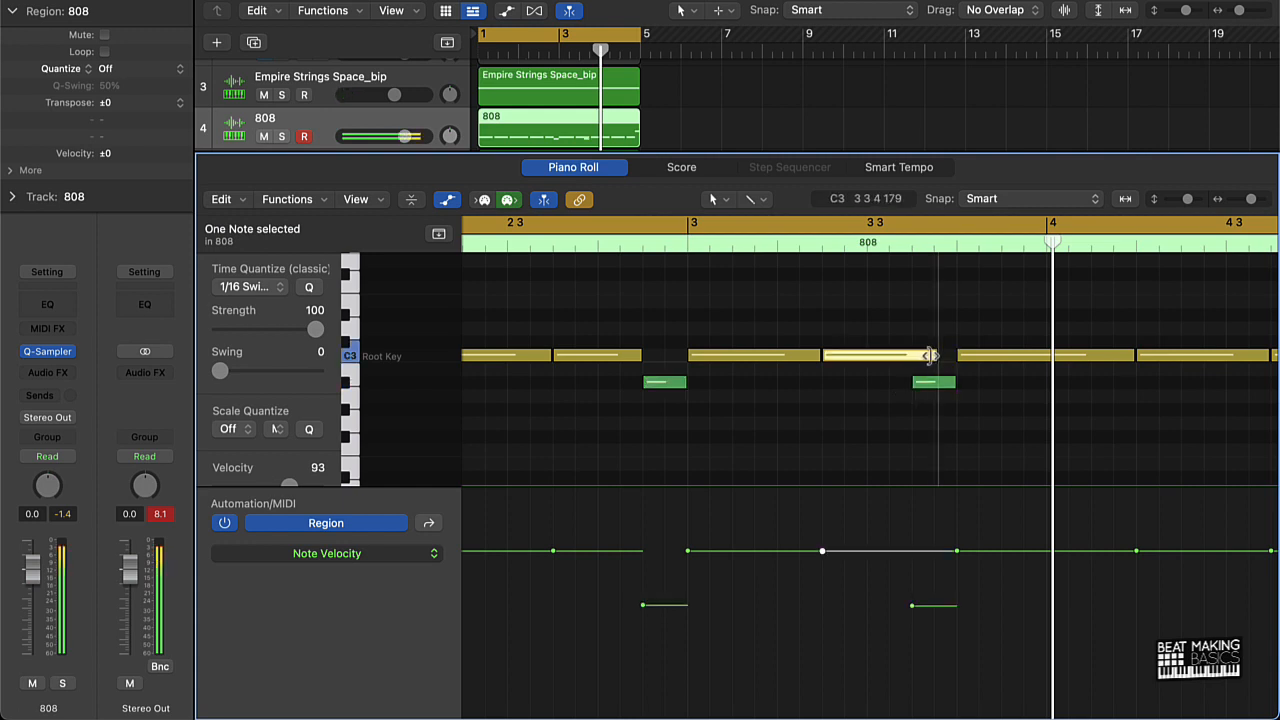
{"action": "left_click", "coordinate": [866, 451]}
{"action": "key", "text": "space"}
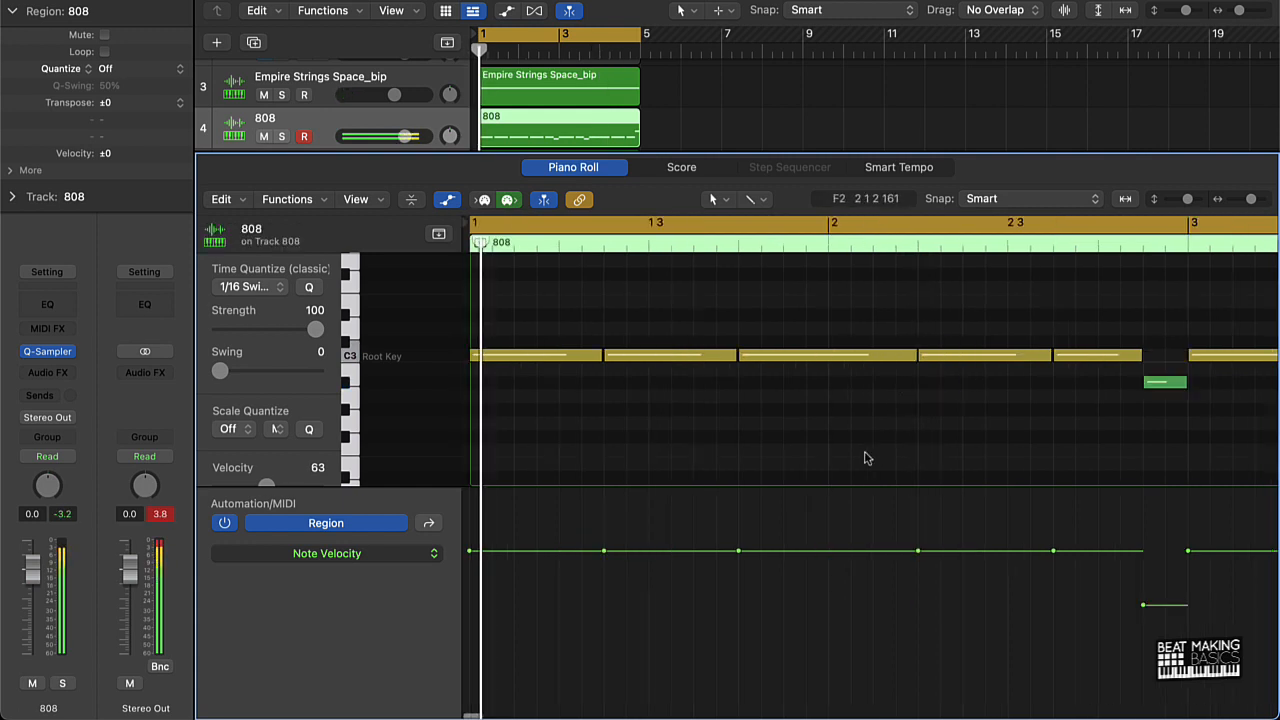
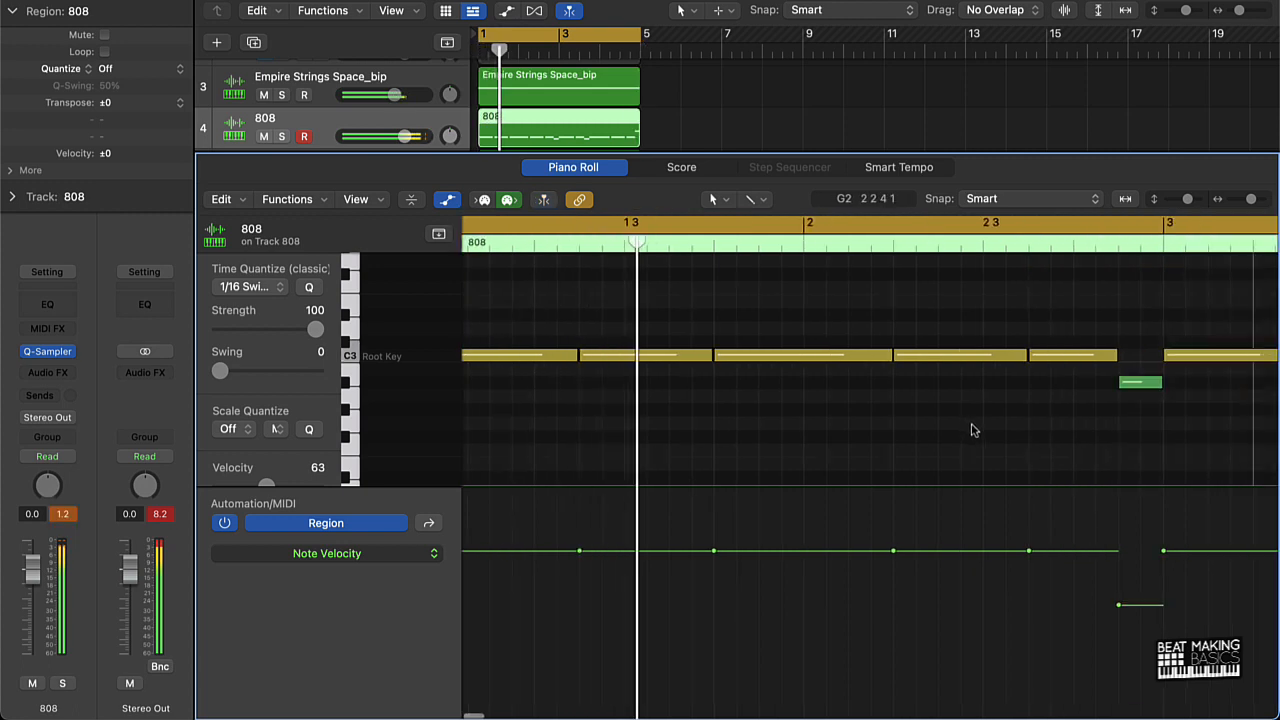
Add the A#2 note at 1 3 3, set the velocity of the A#2 notes and last high note to 76, and close the Piano Roll
{"action": "left_click", "coordinate": [586, 406], "text": "ctrl+alt"}
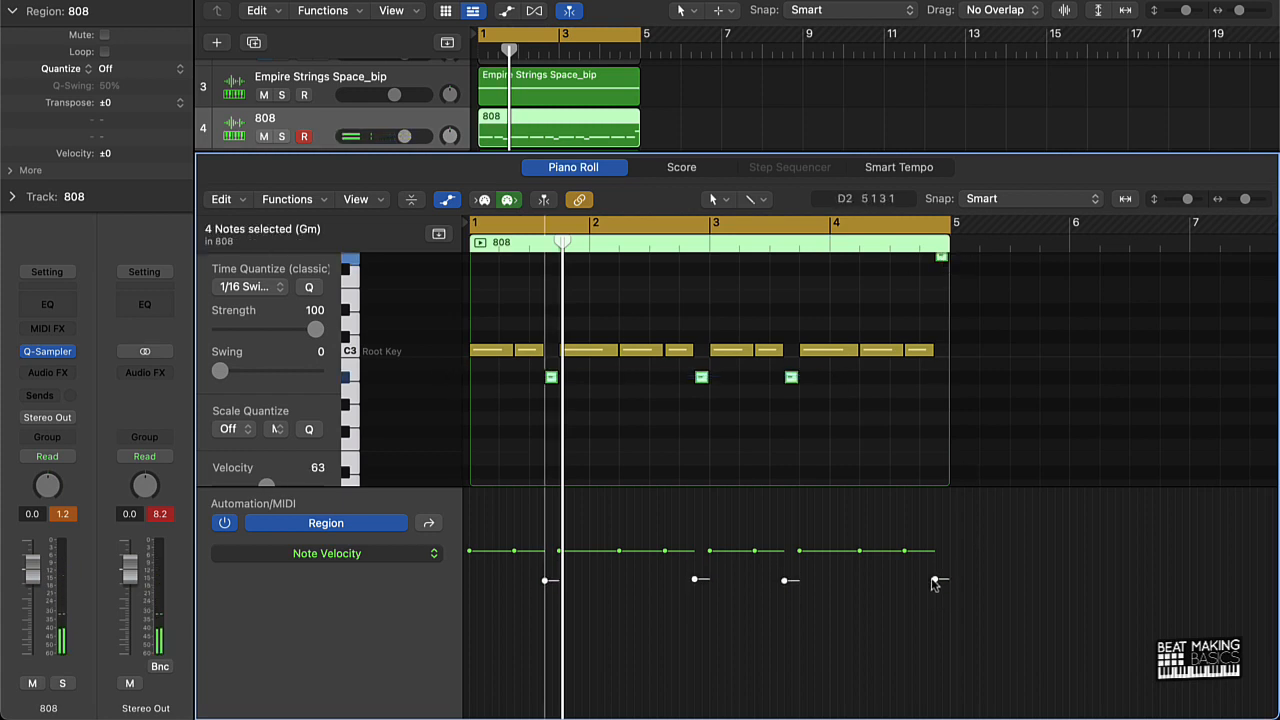
{"action": "key", "text": "space"}
{"action": "left_click", "coordinate": [808, 426]}
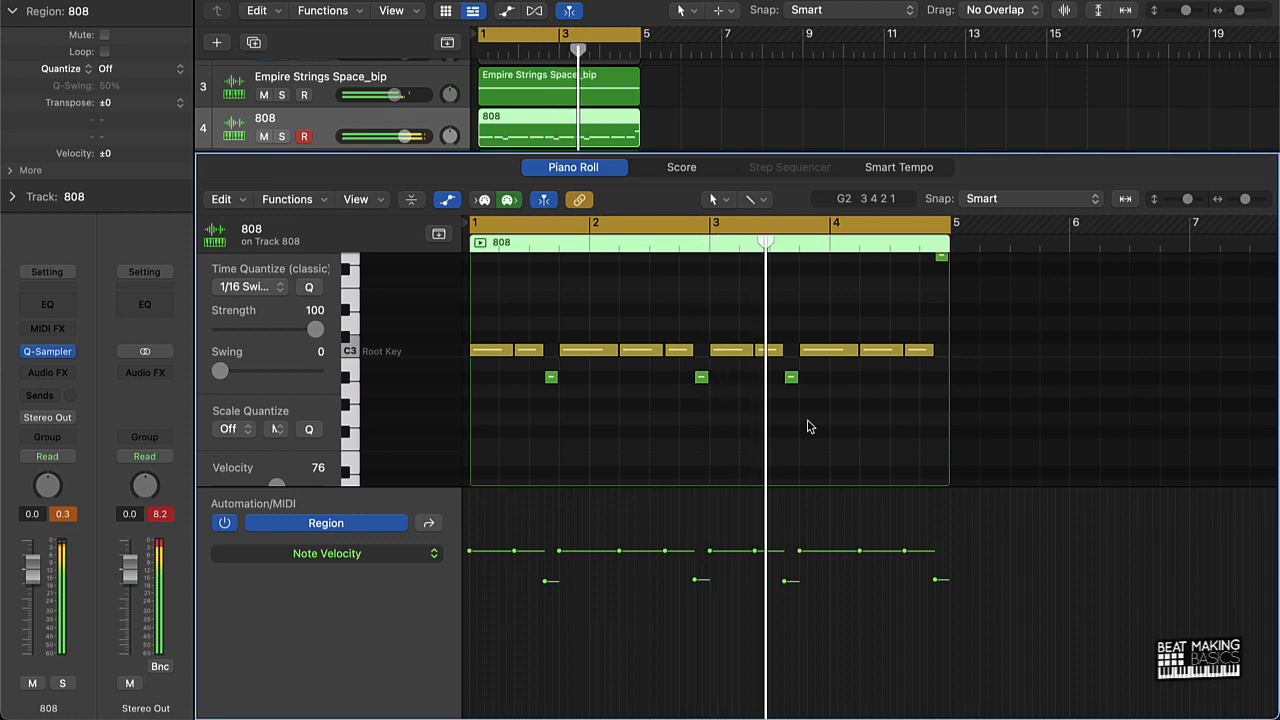
{"action": "key", "text": "e"}
{"action": "left_click", "coordinate": [780, 436]}
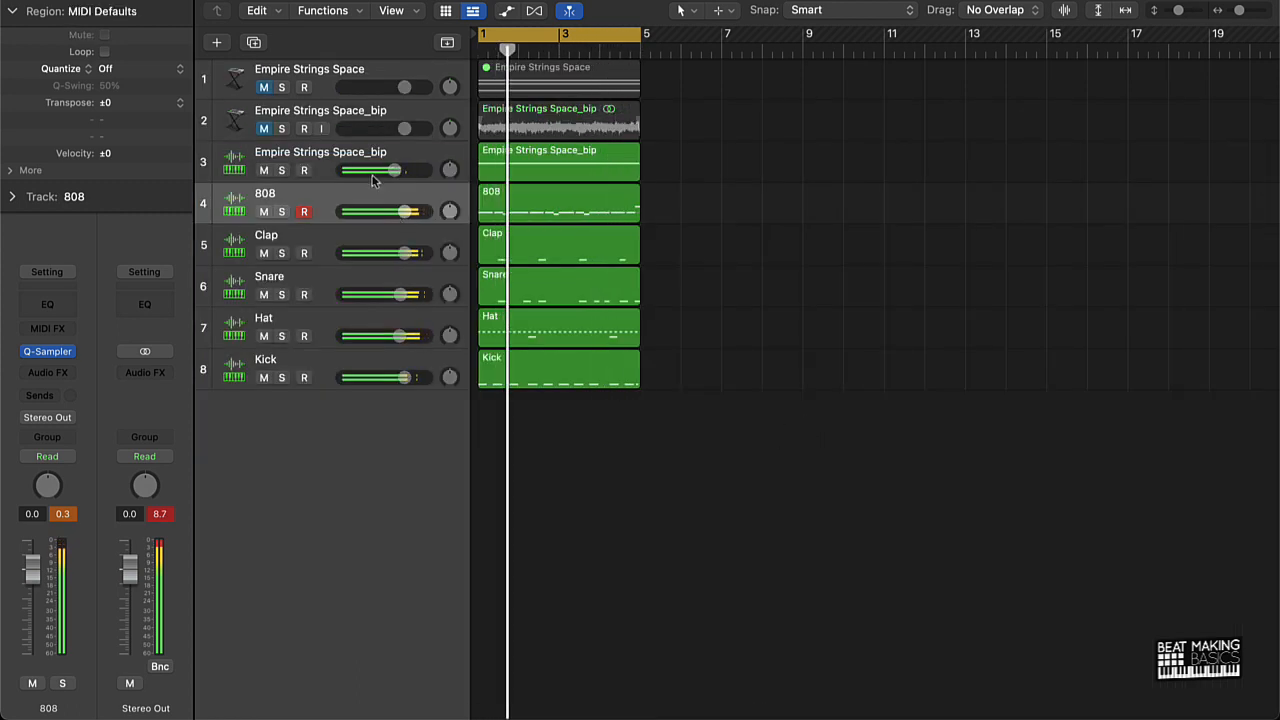
Create a new Quick Sampler track from the Empire Strings Space_bip audio and record a held four-bar C4 note with Musical Typing
{"action": "left_click", "coordinate": [484, 168]}
{"action": "left_click_drag", "start_coordinate": [517, 170], "coordinate": [291, 436]}
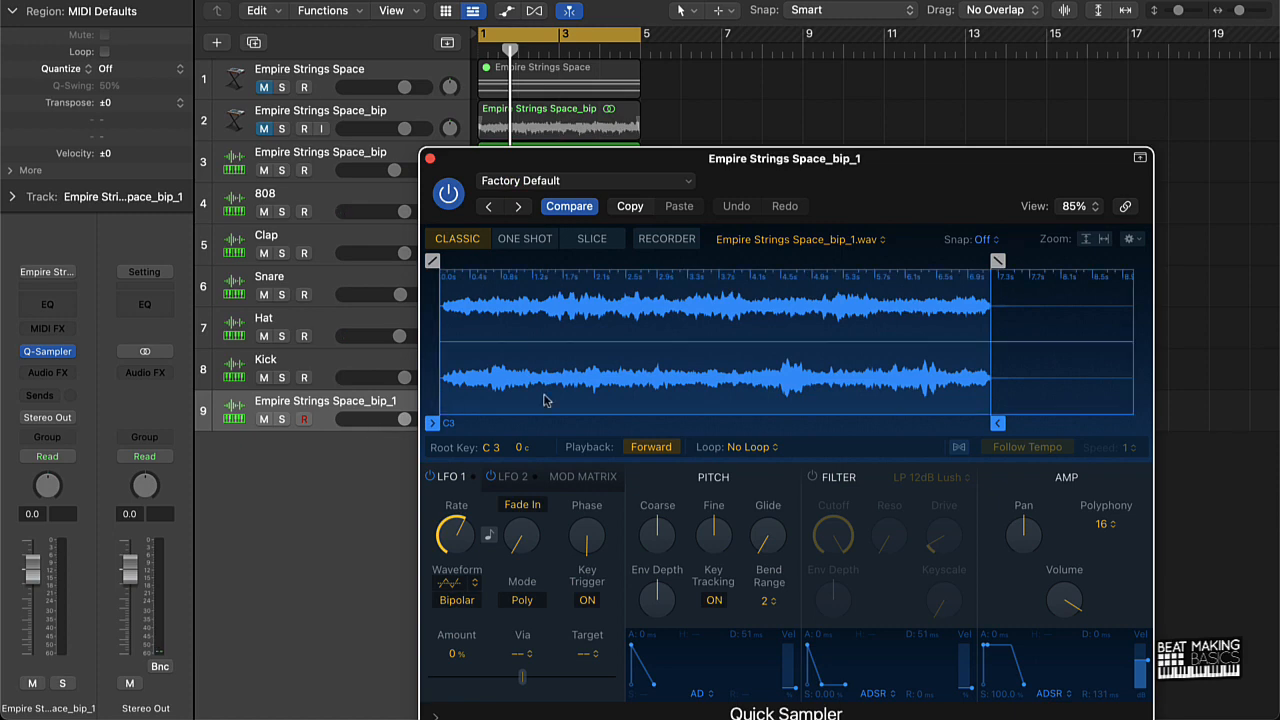
{"action": "key", "text": "super+k"}
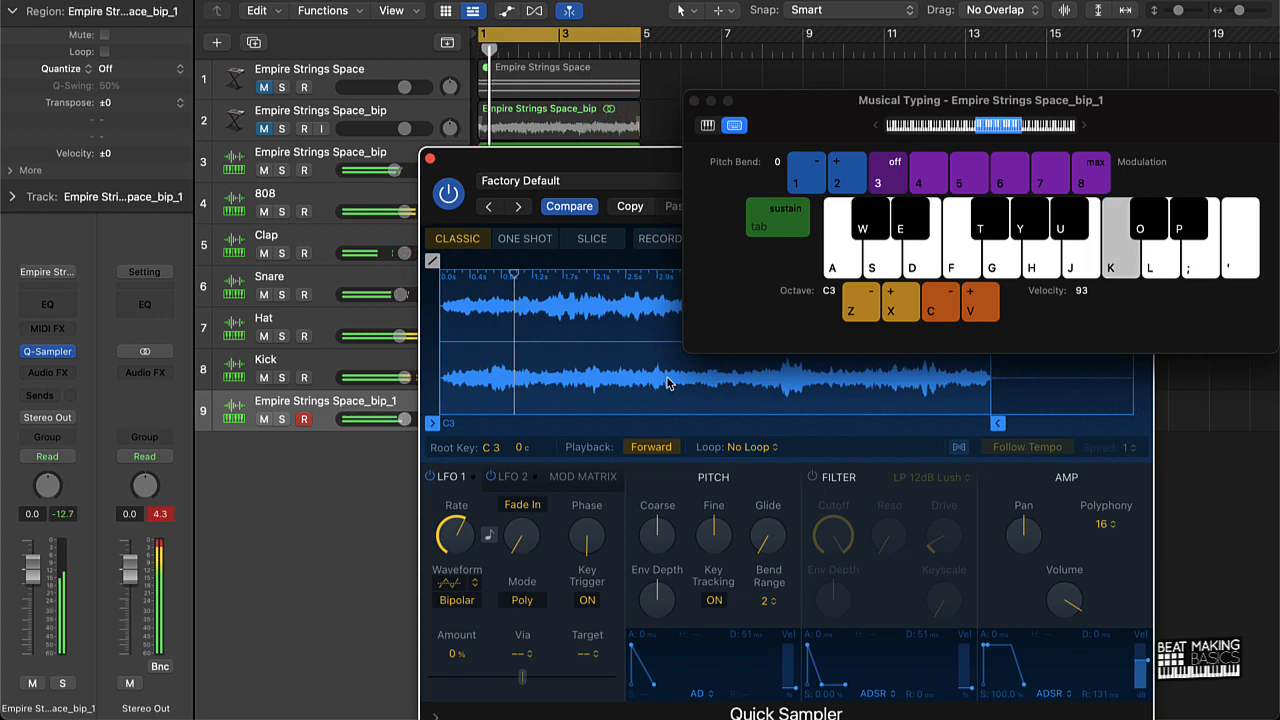
{"action": "left_click", "coordinate": [431, 160]}
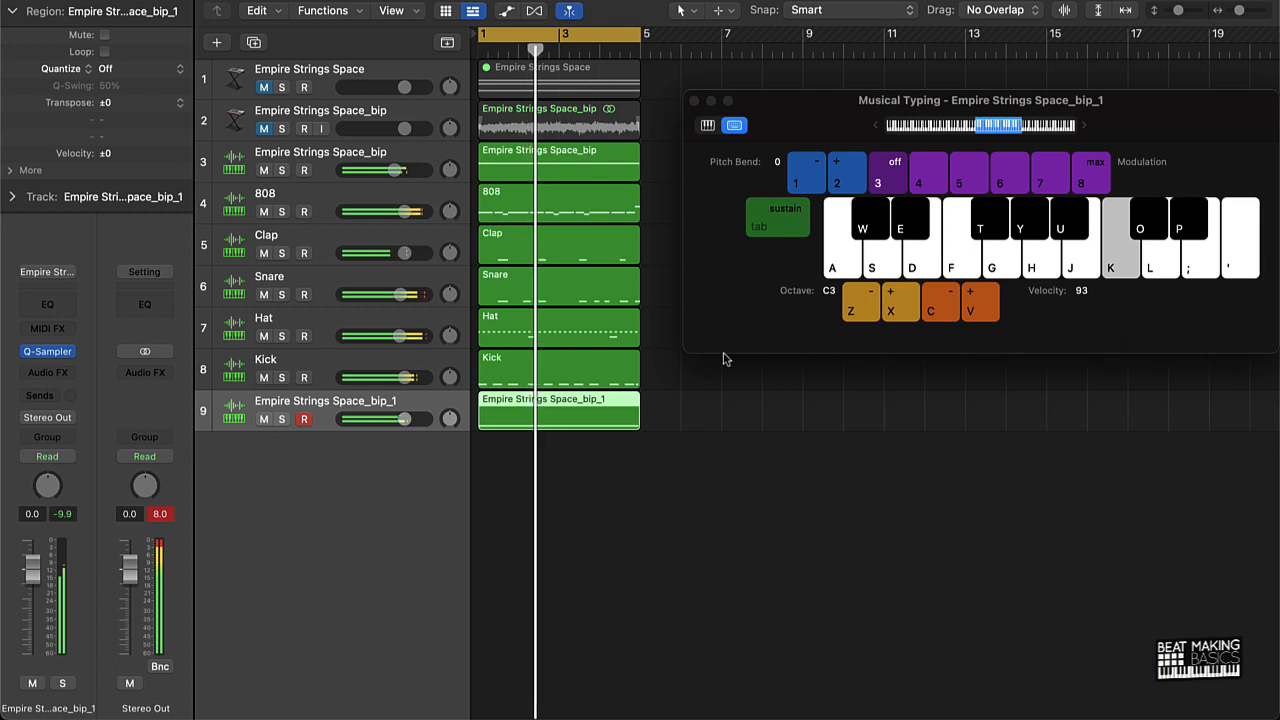
{"action": "left_click", "coordinate": [671, 547]}
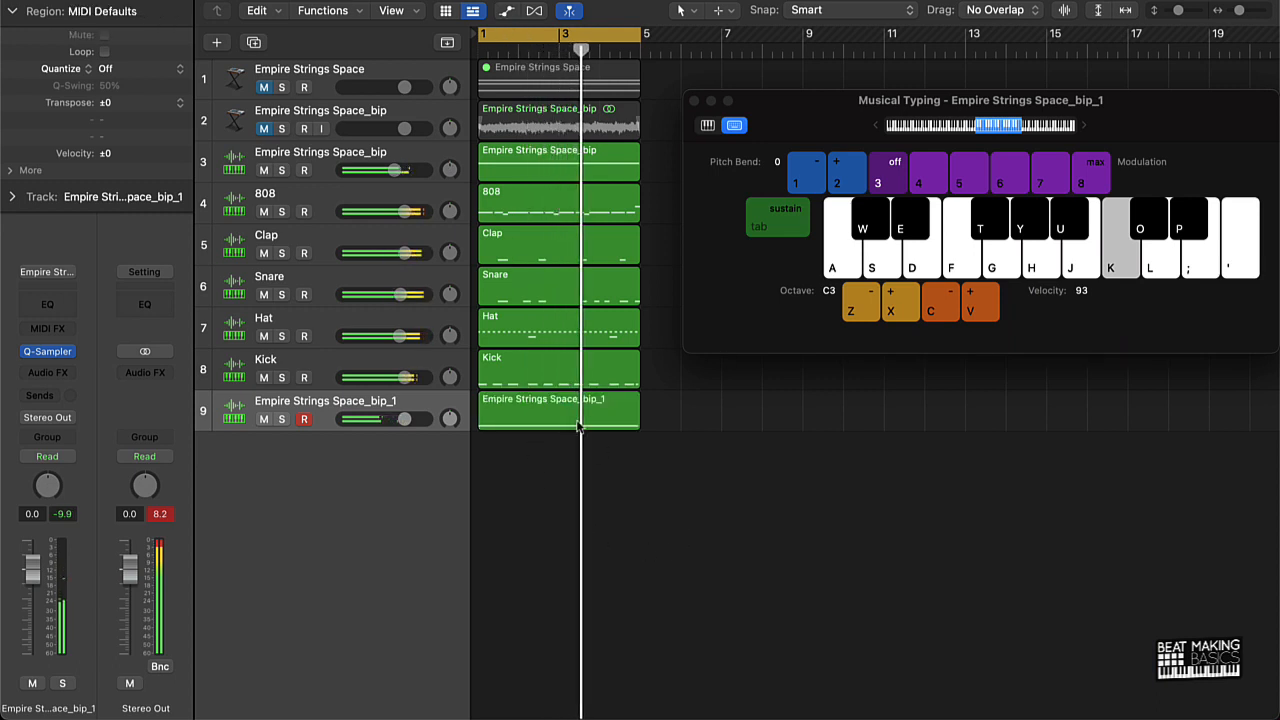
Open the recorded Empire Strings Space_bip_1 region in the Piano Roll, select its note, and lower the track volume to -2.4 dB
{"action": "double_click", "coordinate": [581, 423]}
{"action": "key", "text": "super+a"}
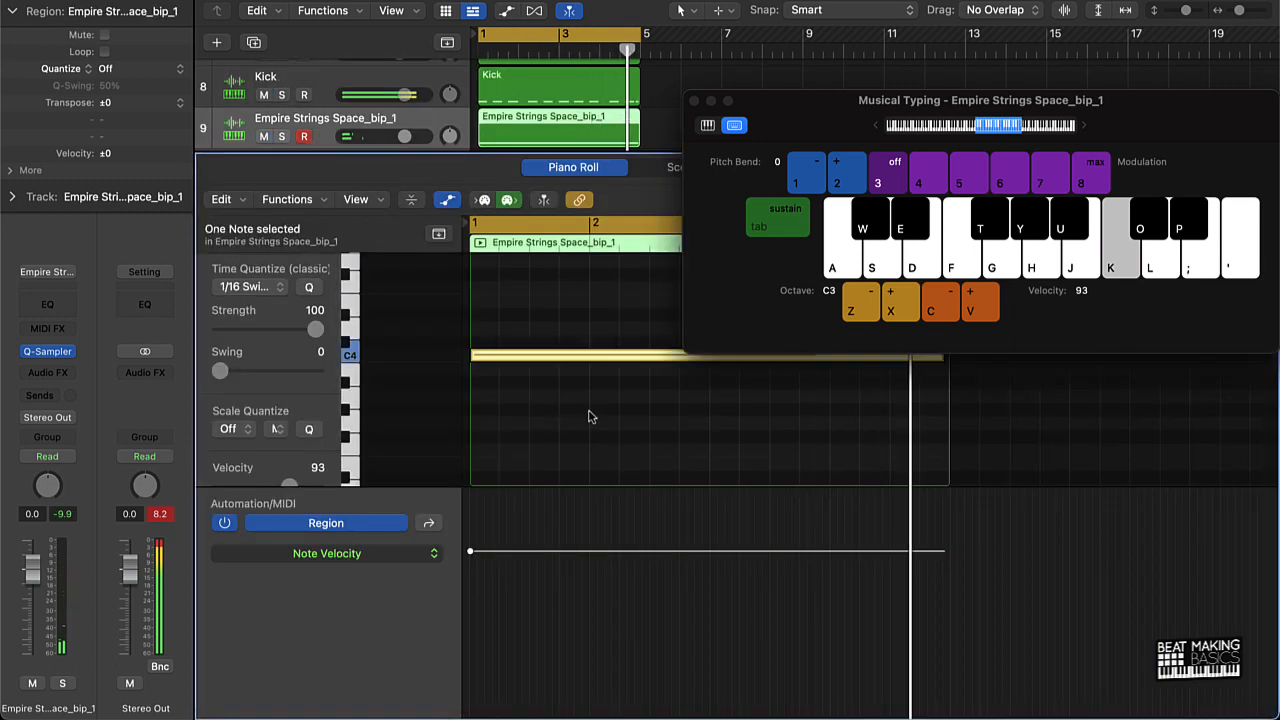
{"action": "left_click", "coordinate": [669, 437]}
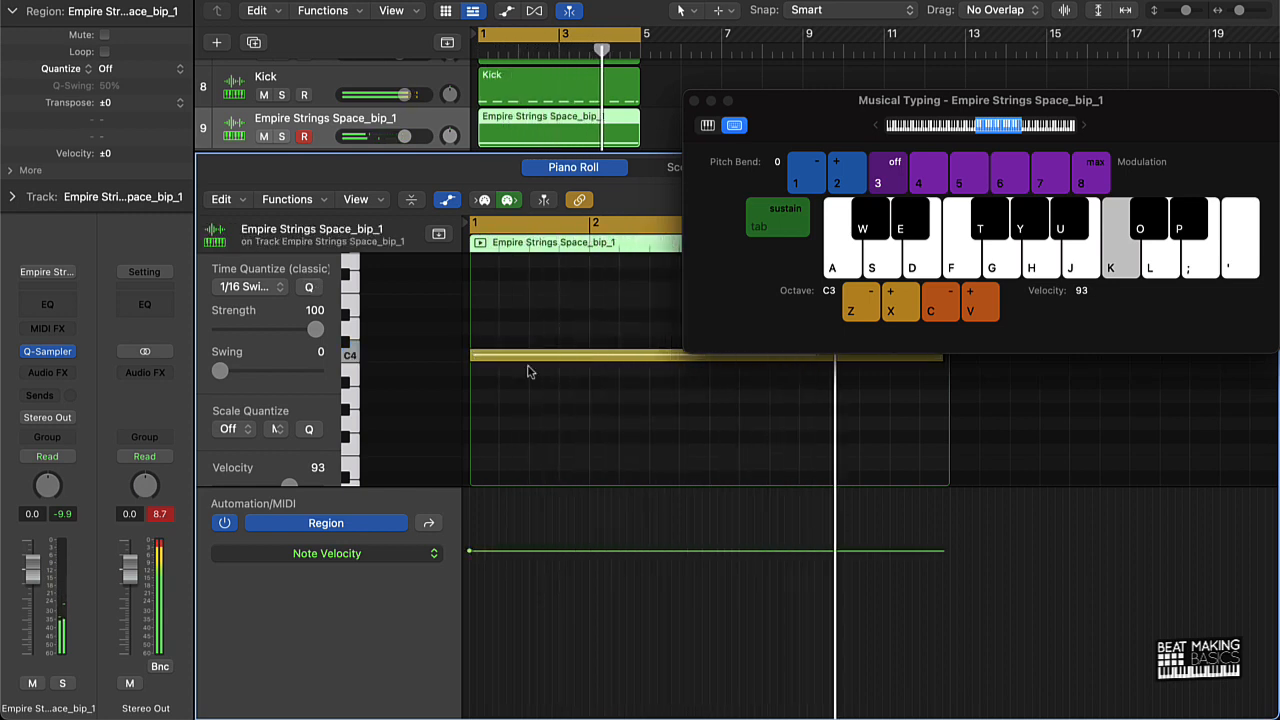
{"action": "left_click_drag", "start_coordinate": [29, 573], "coordinate": [29, 584]}
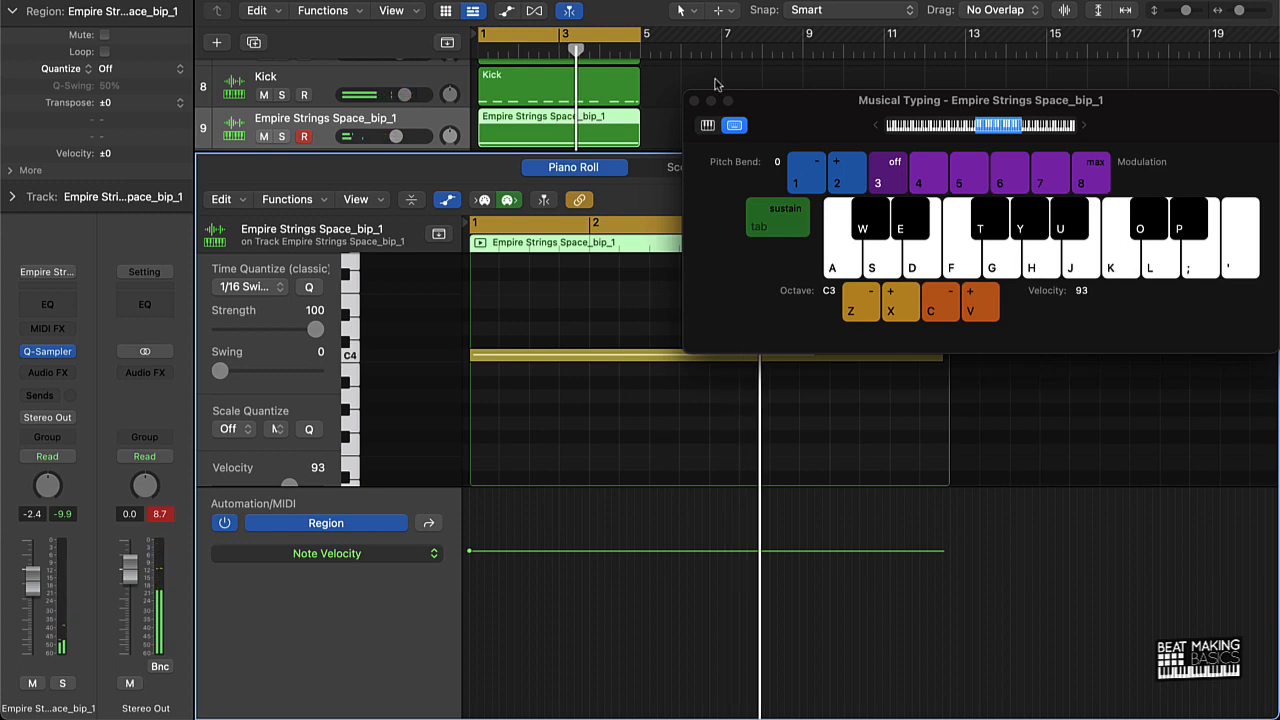
Close Musical Typing and the Piano Roll, and move the Empire Strings Space_bip_1 track directly below the sampler track Empire Strings Space_bip
{"action": "left_click", "coordinate": [695, 102]}
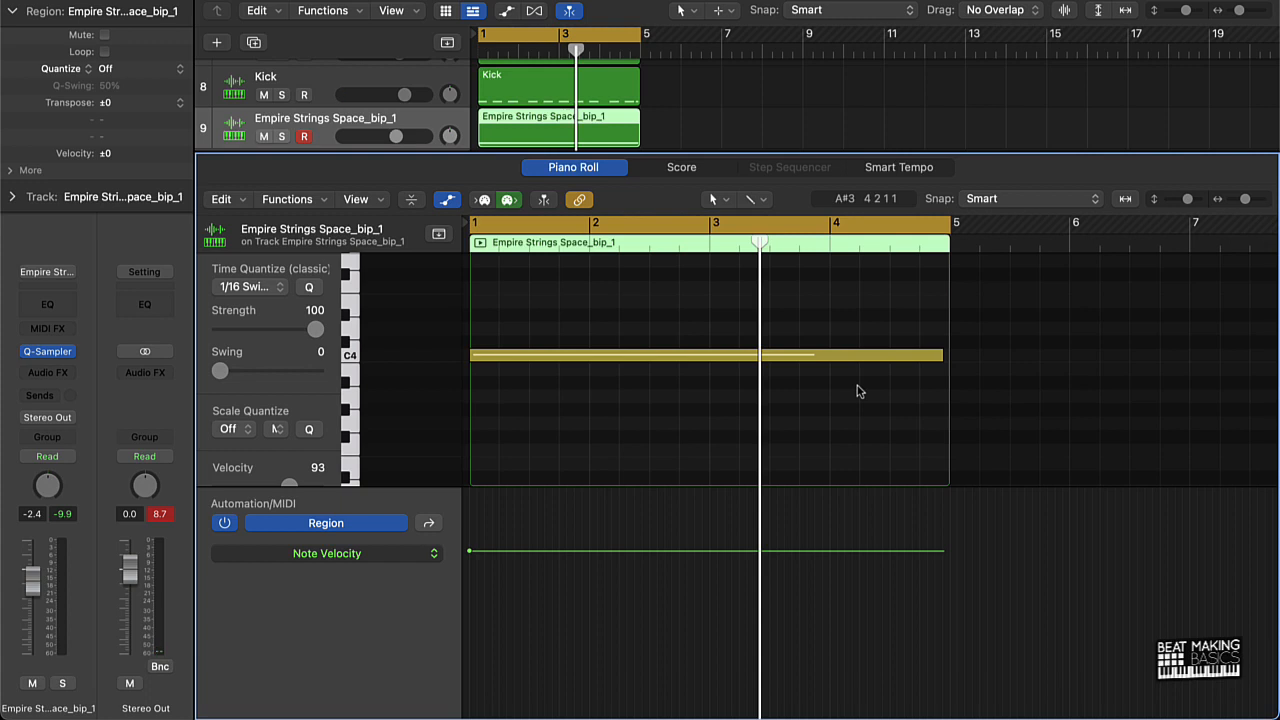
{"action": "key", "text": "e"}
{"action": "left_click_drag", "start_coordinate": [360, 416], "coordinate": [370, 198]}
Bounce the two sampler pad regions in place together to a new track with their sources muted, and play back the loop
{"action": "left_click_drag", "start_coordinate": [706, 160], "coordinate": [481, 172]}
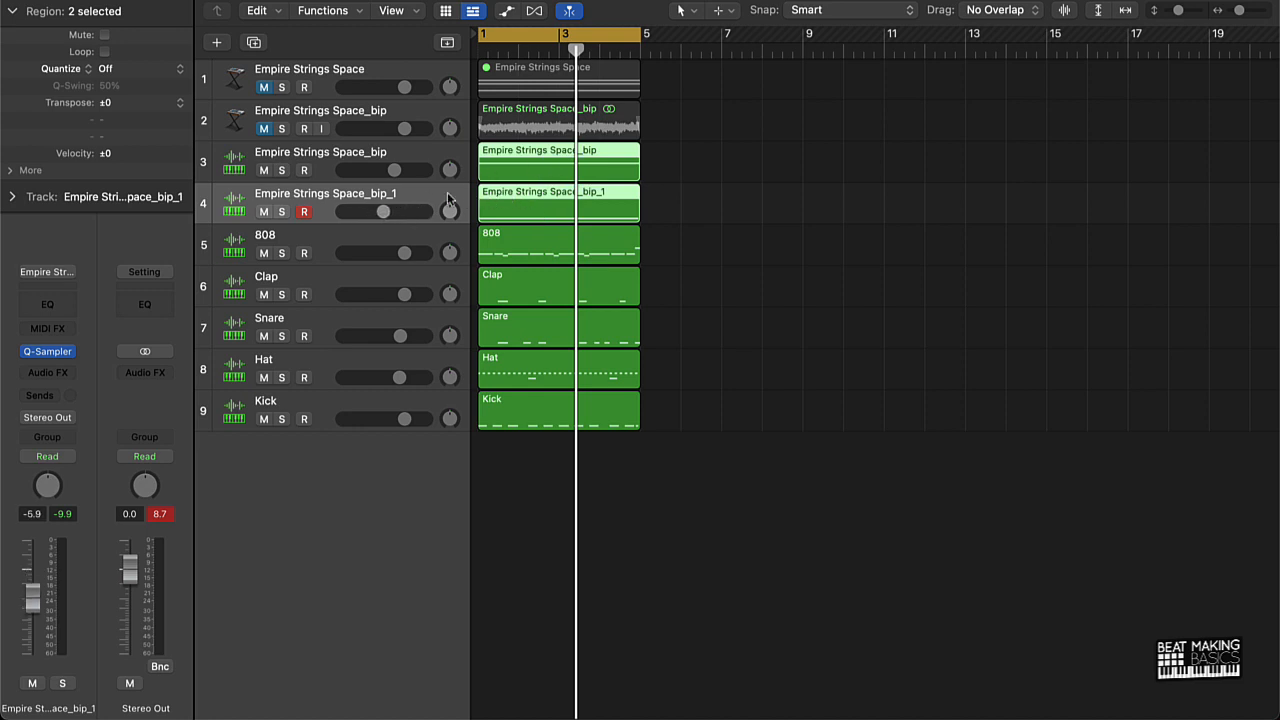
{"action": "right_click", "coordinate": [592, 208]}
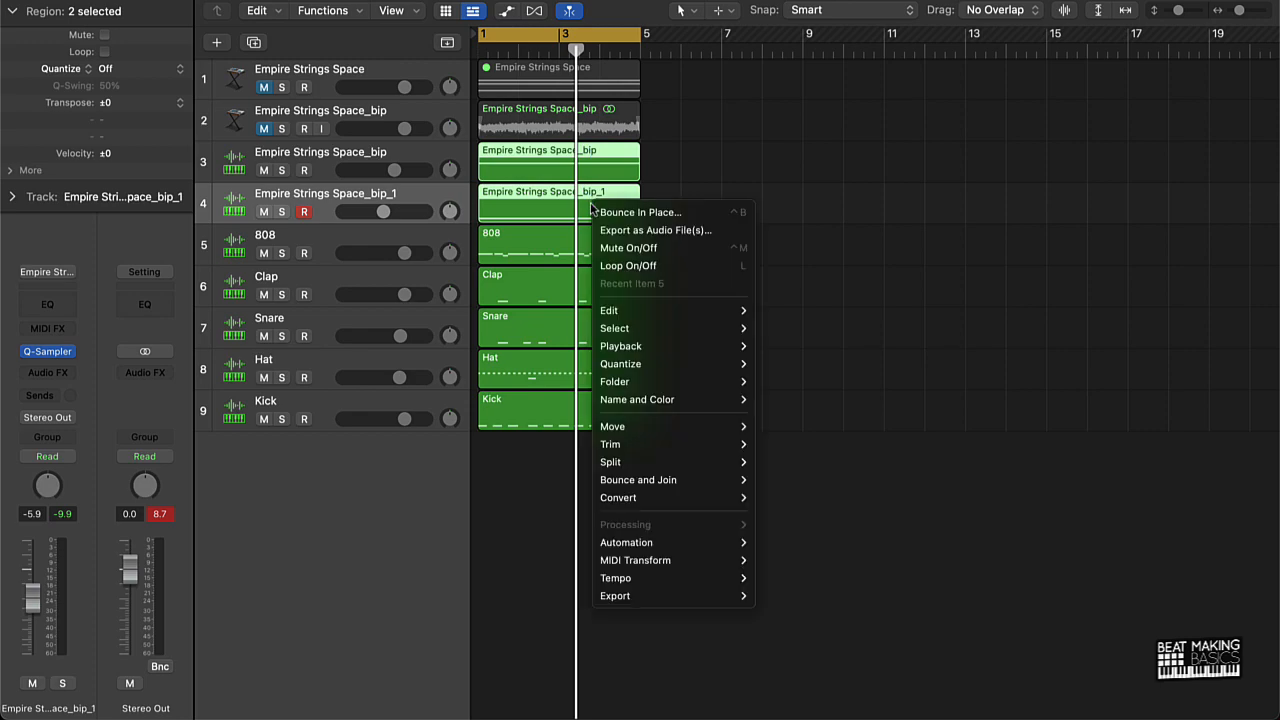
{"action": "left_click", "coordinate": [627, 212]}
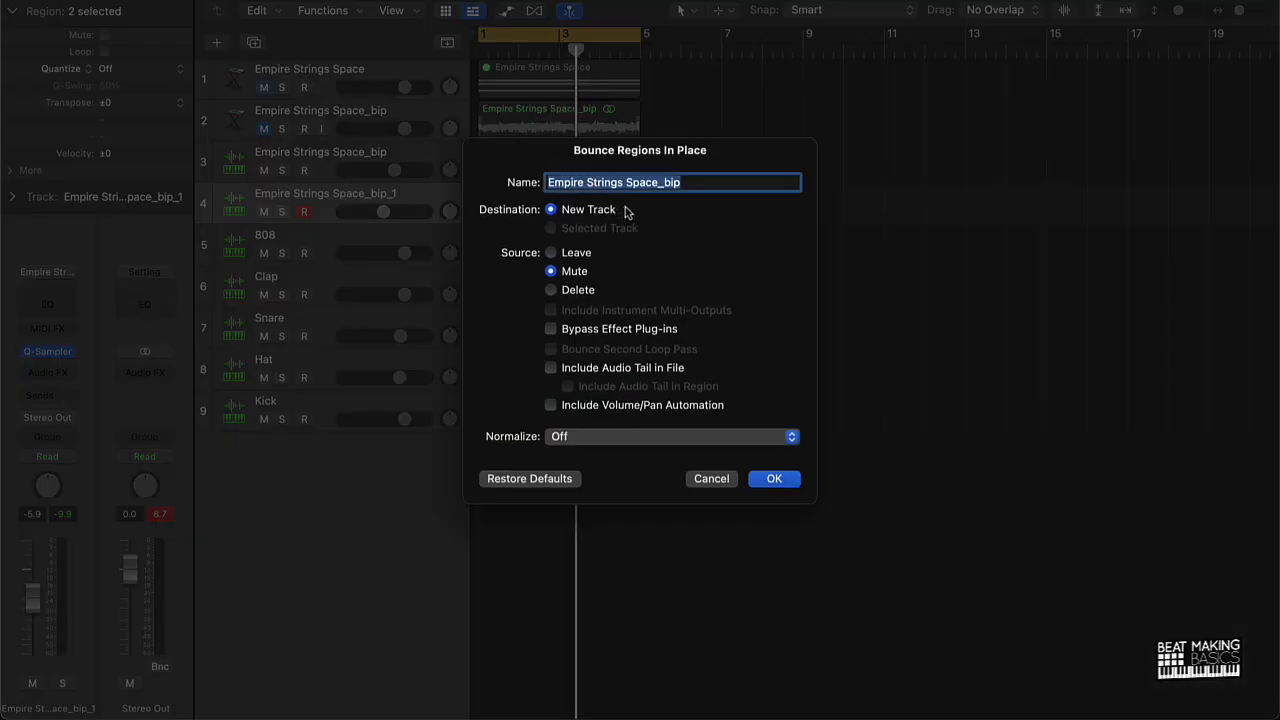
{"action": "left_click", "coordinate": [791, 486]}
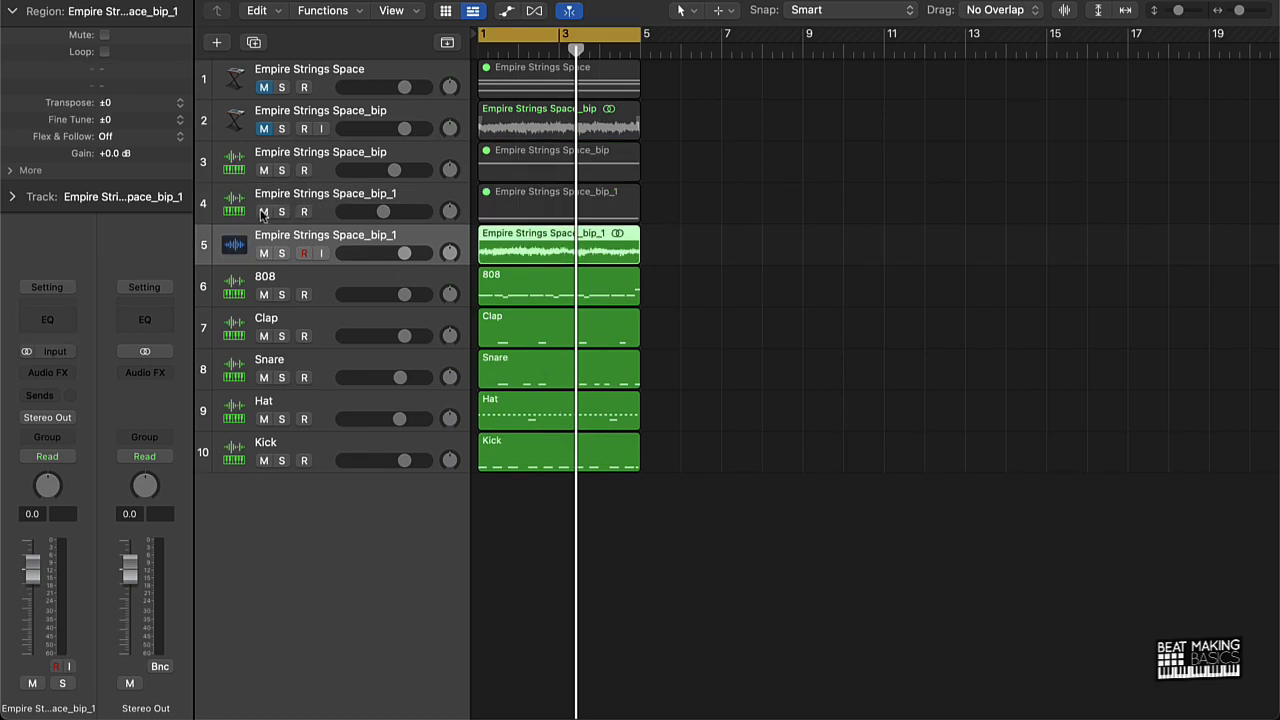
{"action": "key", "text": "space"}
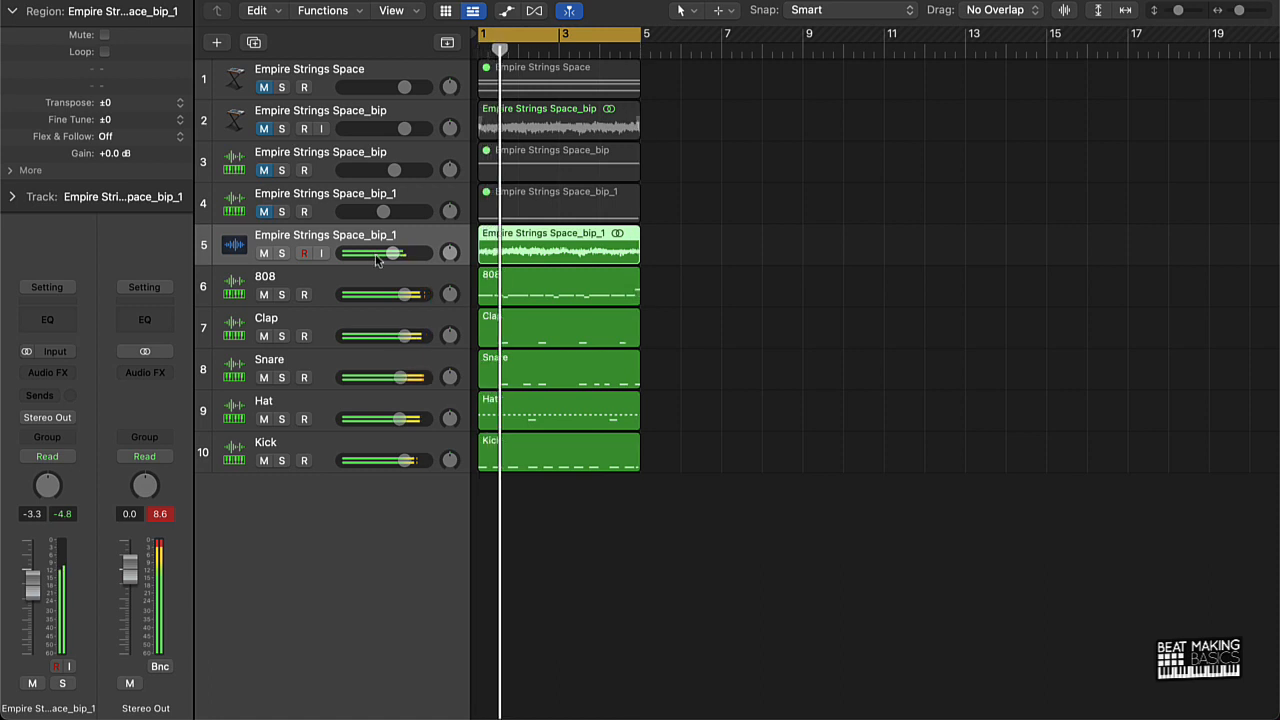
Duplicate the Hat track with its sampler settings and open the Quick Sampler on the copy
{"action": "left_click", "coordinate": [304, 405]}
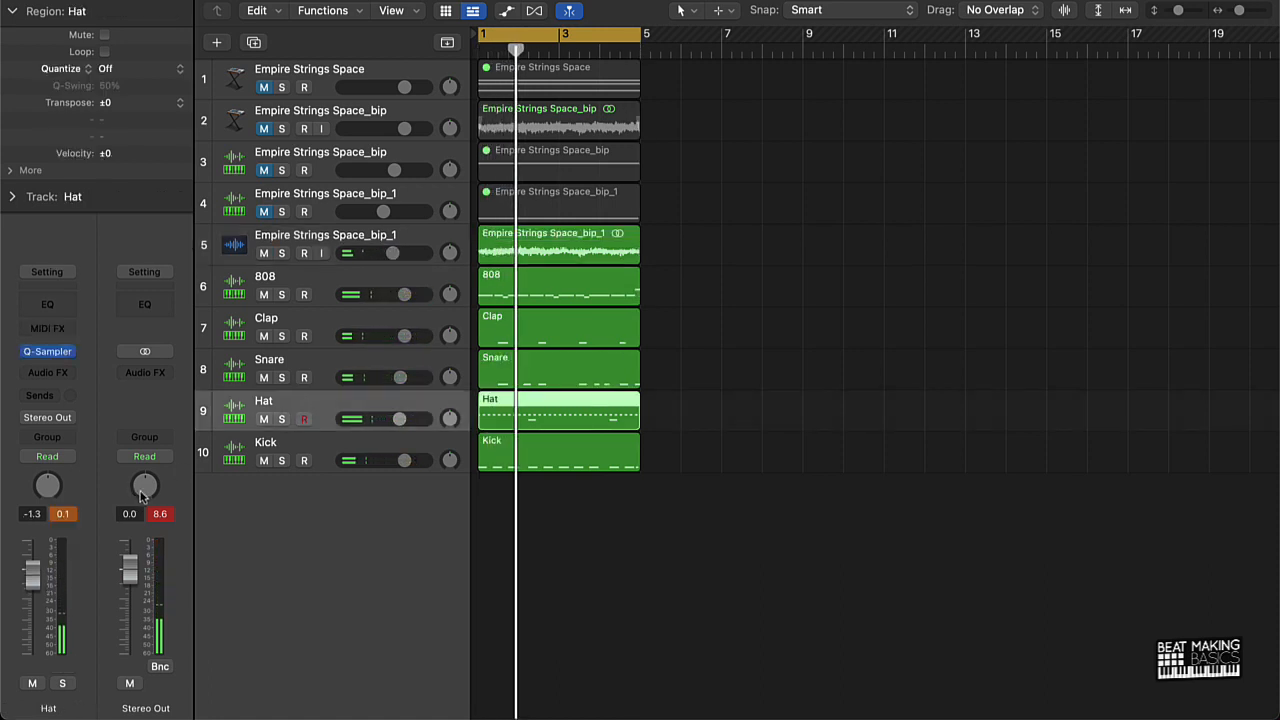
{"action": "key", "text": "super+d"}
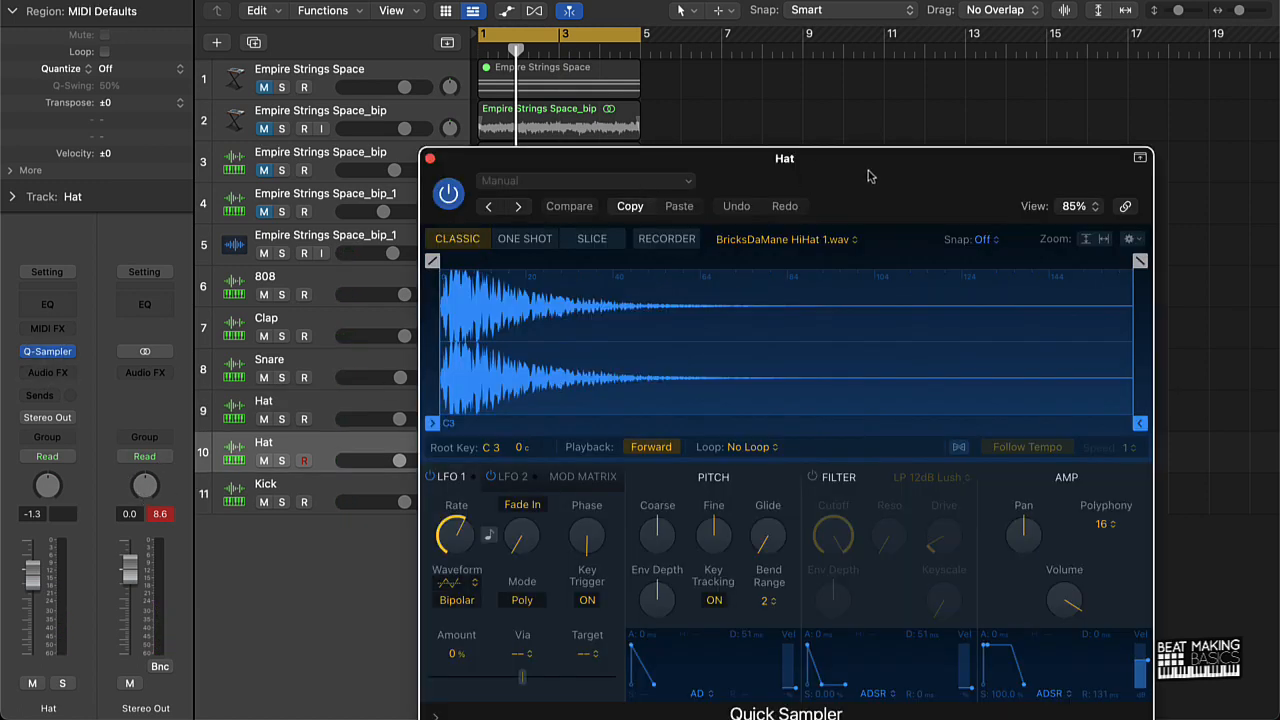
{"action": "left_click_drag", "start_coordinate": [868, 176], "coordinate": [646, 75]}
Browse Downloads to the open hi-hats folder of the All White Bricks Official Drum Kit and load BricksDaMane Open HiHat 3.wav into the sampler
{"action": "key", "text": "f"}
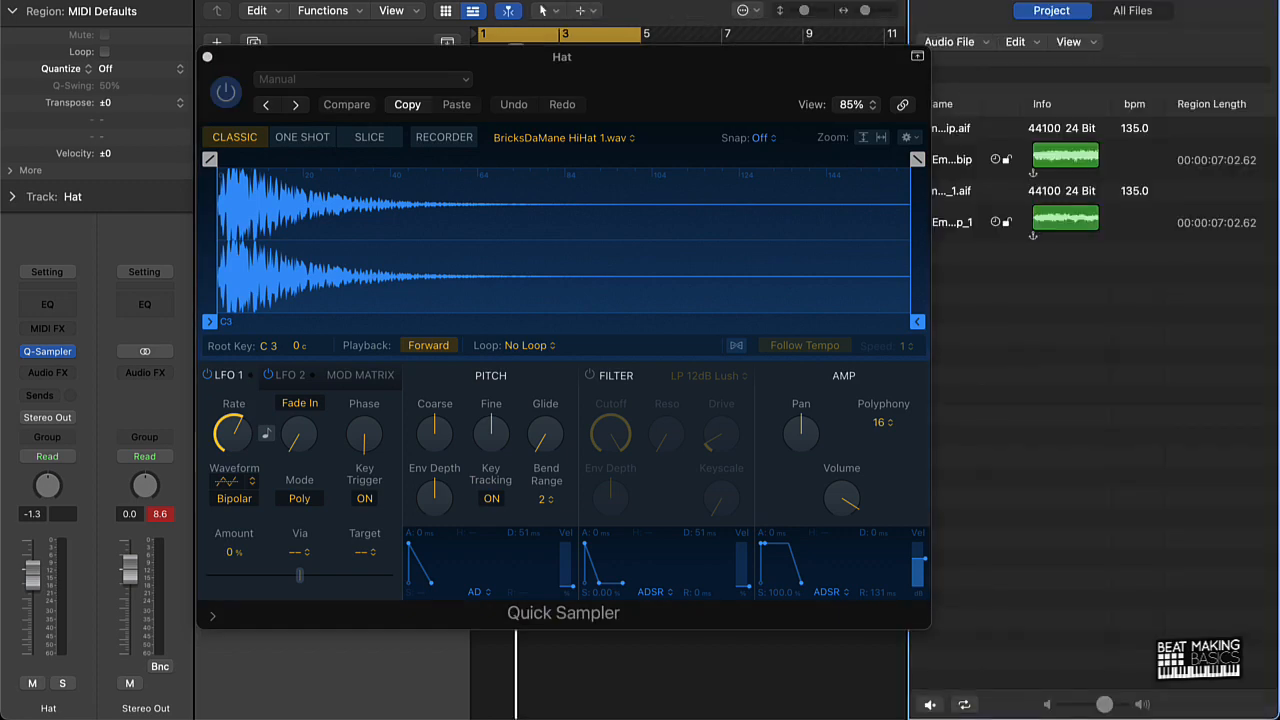
{"action": "left_click", "coordinate": [1134, 11]}
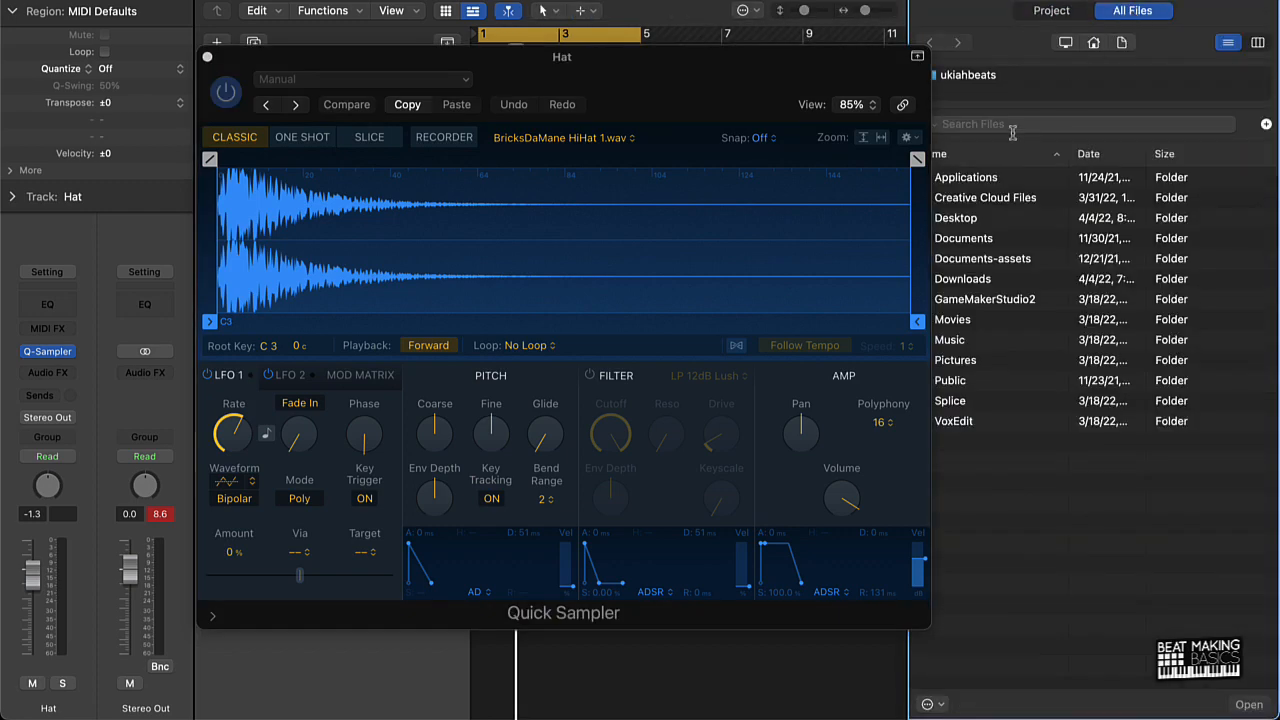
{"action": "left_click_drag", "start_coordinate": [830, 70], "coordinate": [677, 43]}
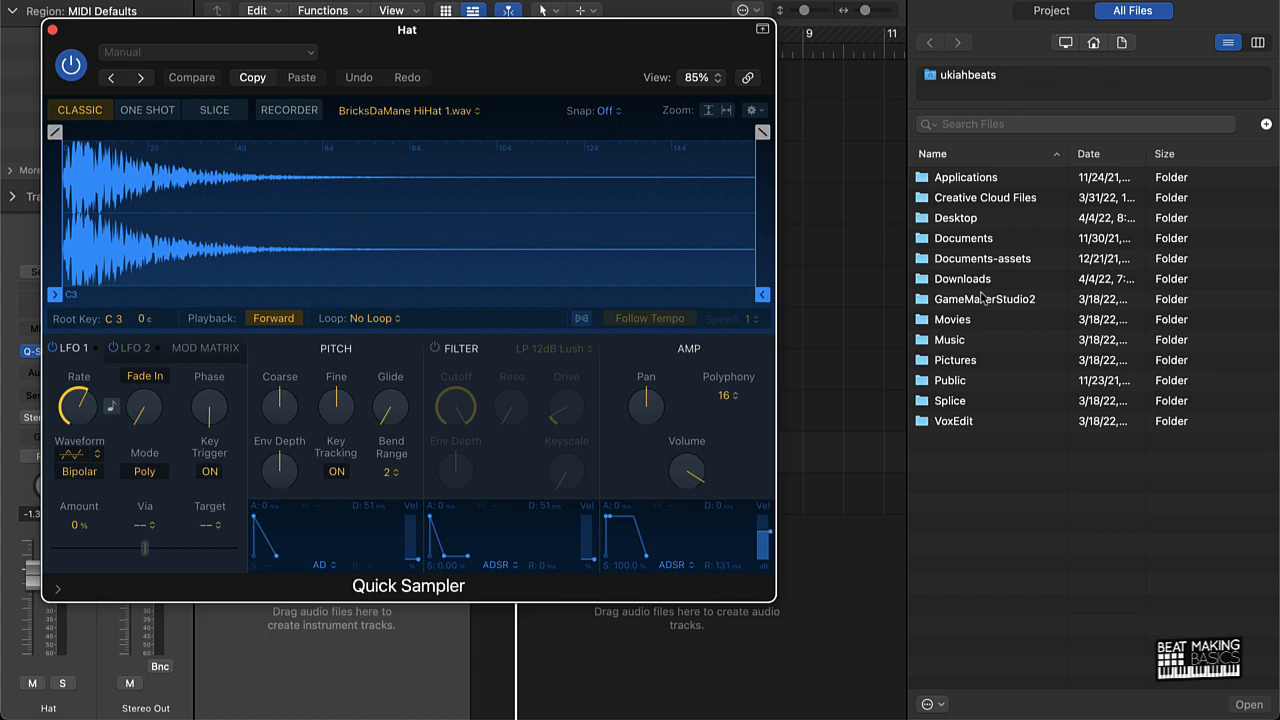
{"action": "double_click", "coordinate": [959, 279]}
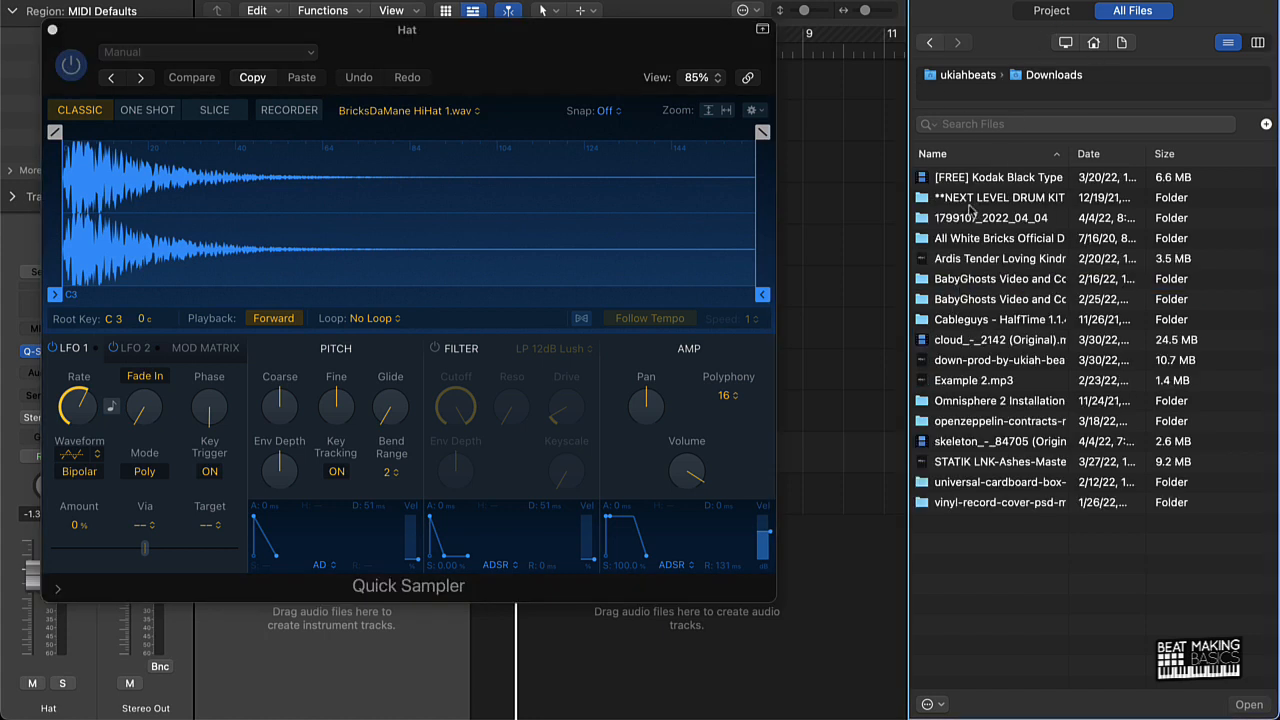
{"action": "double_click", "coordinate": [980, 237]}
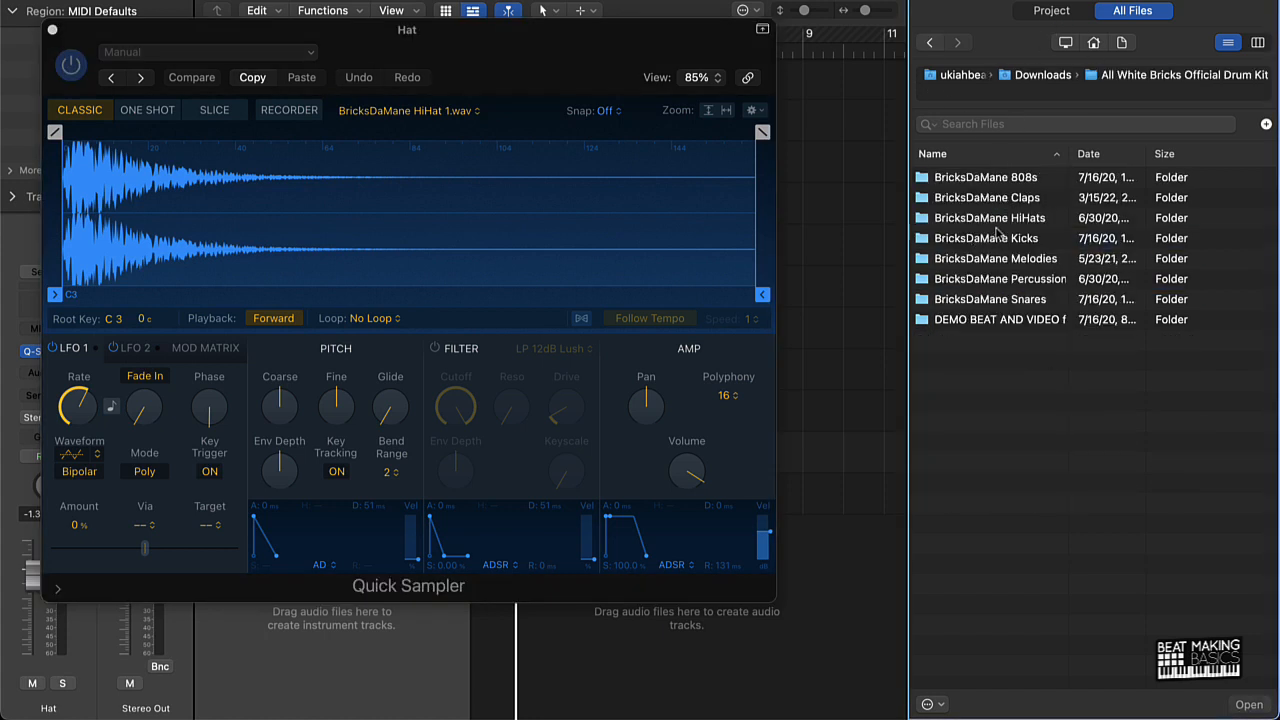
{"action": "left_click", "coordinate": [1007, 240]}
{"action": "double_click", "coordinate": [1008, 218]}
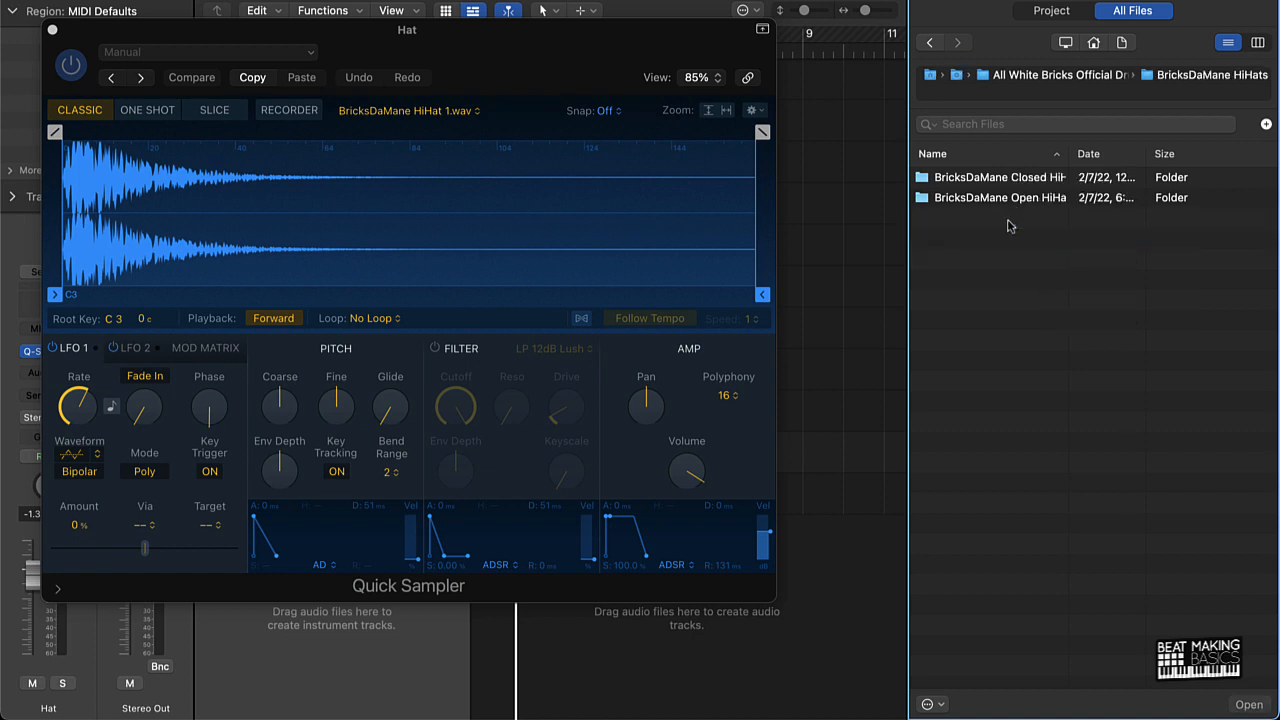
{"action": "double_click", "coordinate": [1033, 199]}
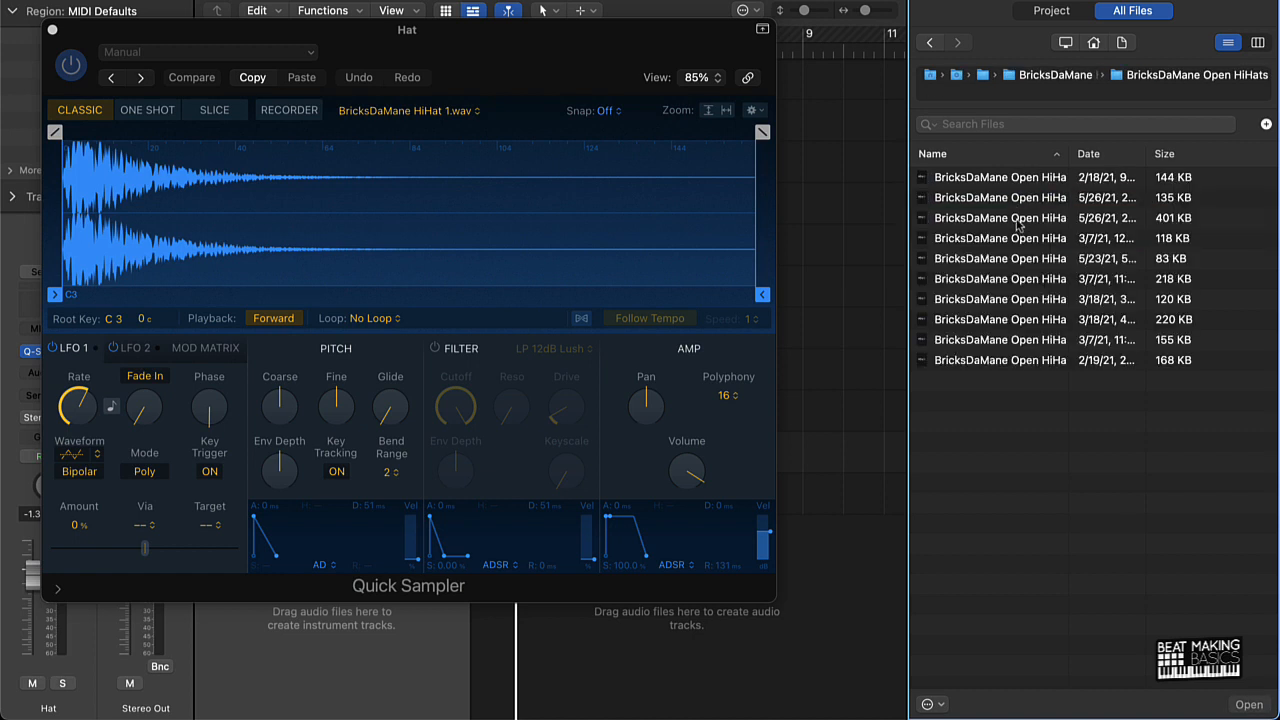
{"action": "left_click_drag", "start_coordinate": [1018, 226], "coordinate": [376, 205]}
Audition the open hi-hat with Musical Typing at octave C2, and close the file browser and Quick Sampler
{"action": "key", "text": "super+k"}
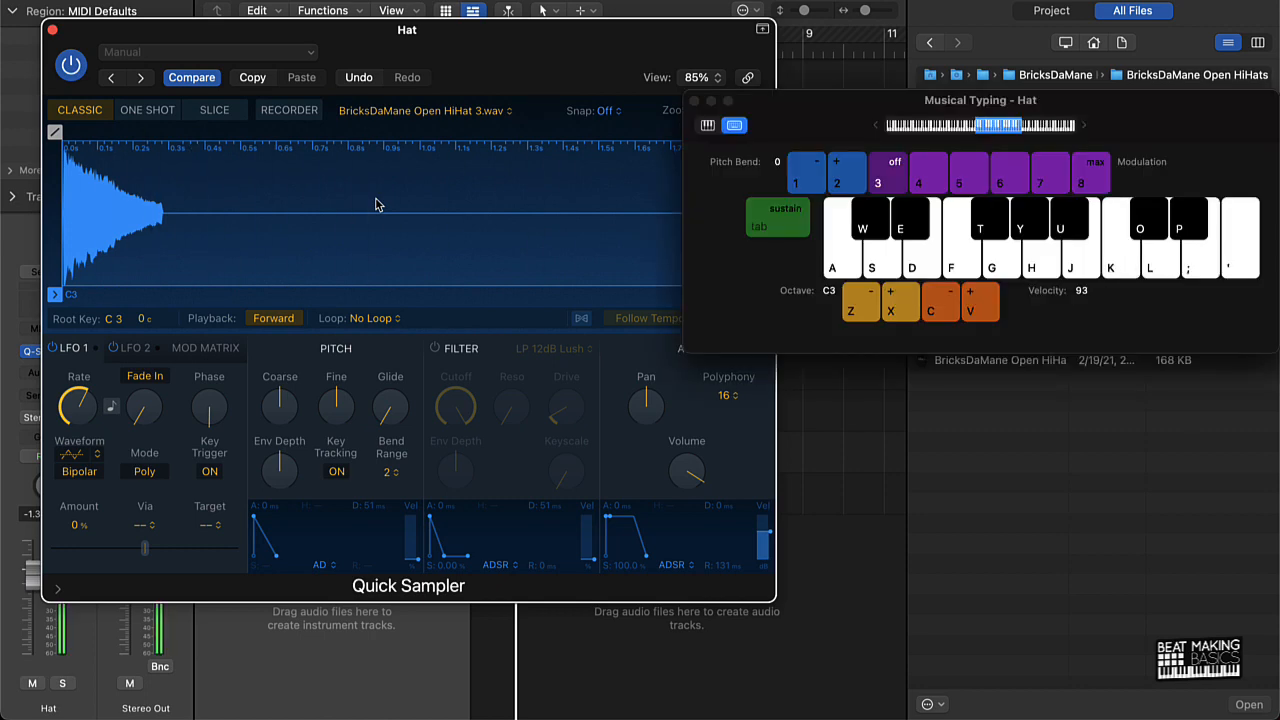
{"action": "left_click_drag", "start_coordinate": [792, 122], "coordinate": [417, 405]}
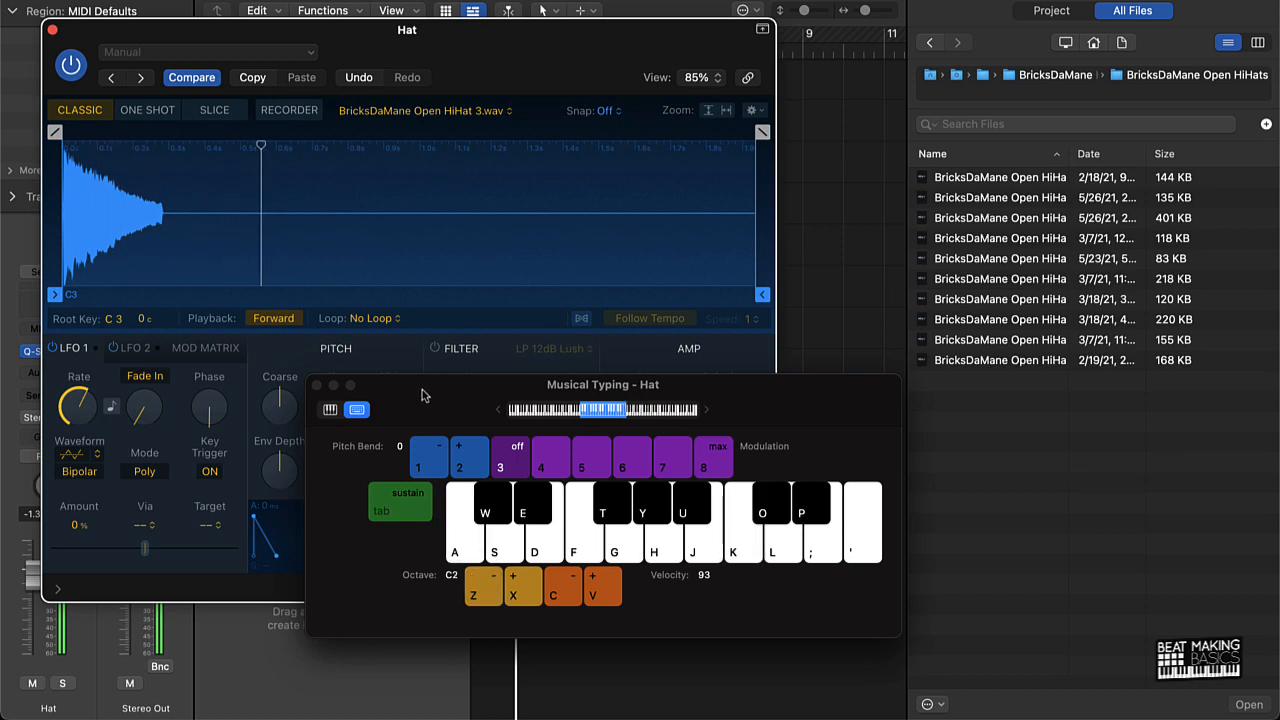
{"action": "left_click", "coordinate": [953, 37]}
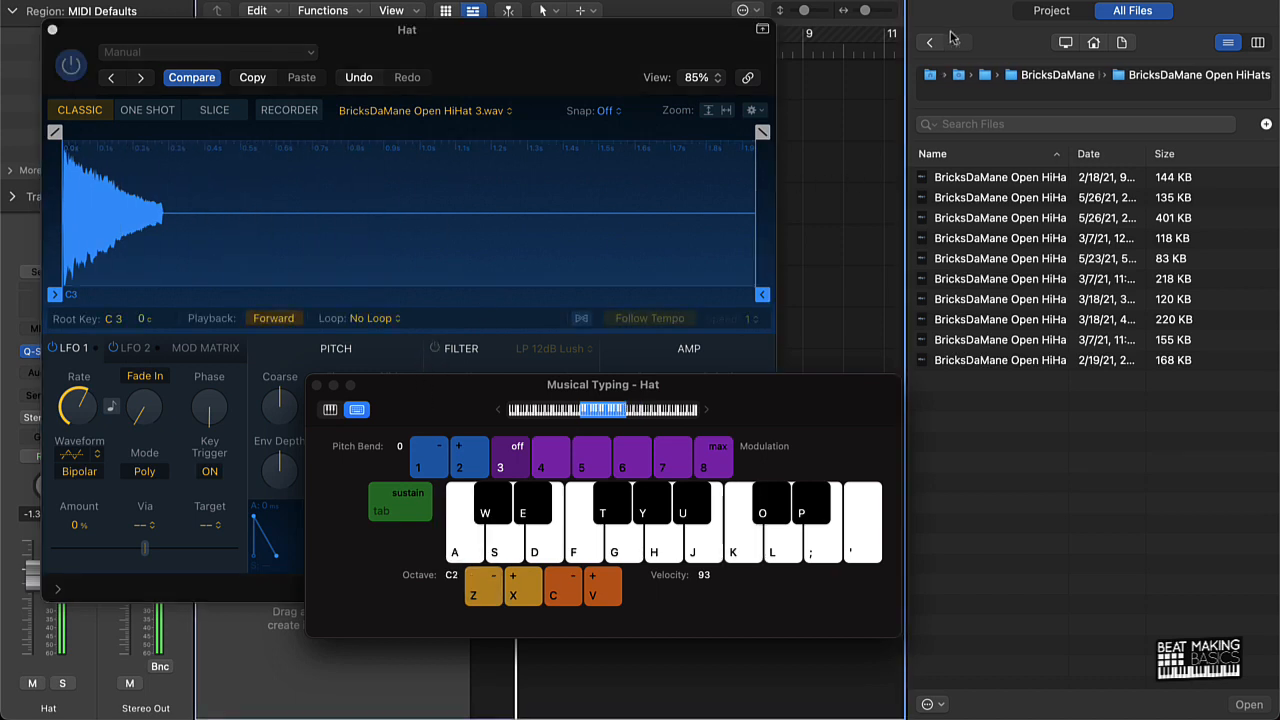
{"action": "key", "text": "f"}
{"action": "left_click_drag", "start_coordinate": [200, 32], "coordinate": [764, 65]}
{"action": "left_click", "coordinate": [632, 56]}
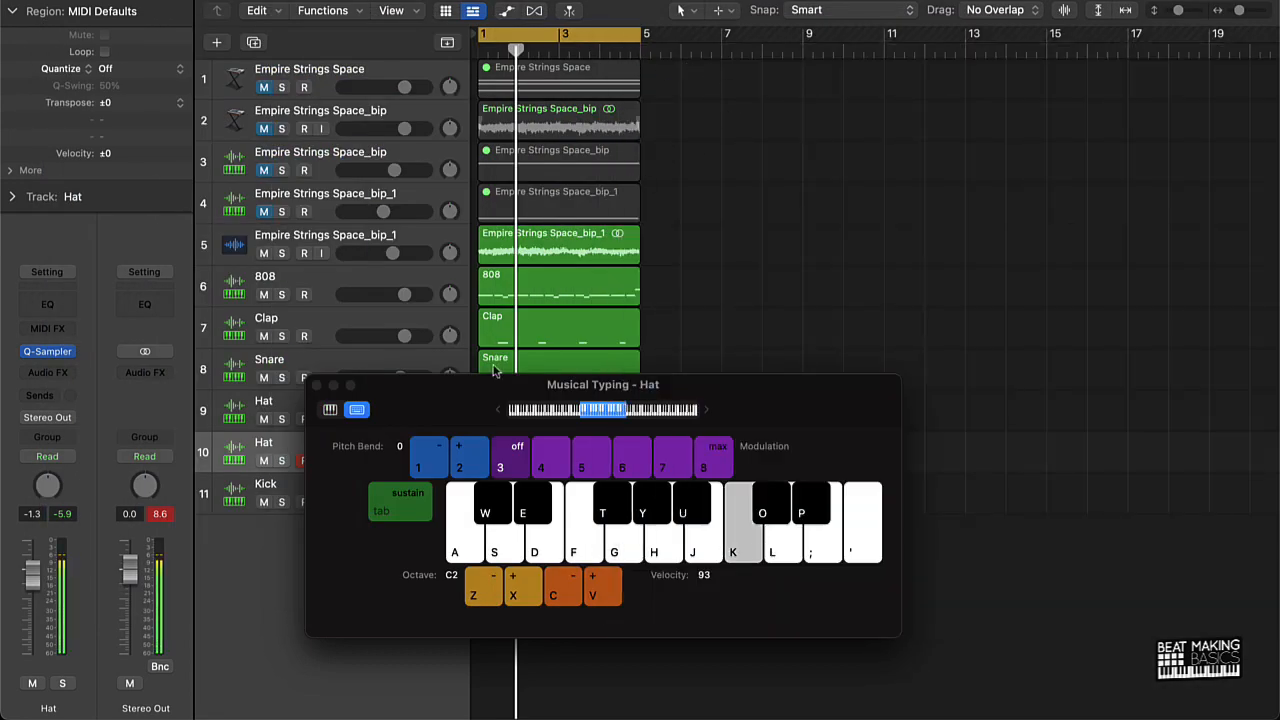
Record two C3 open hi-hat hits across the four-bar loop on the duplicated Hat track using Musical Typing
{"action": "left_click_drag", "start_coordinate": [474, 389], "coordinate": [847, 160]}
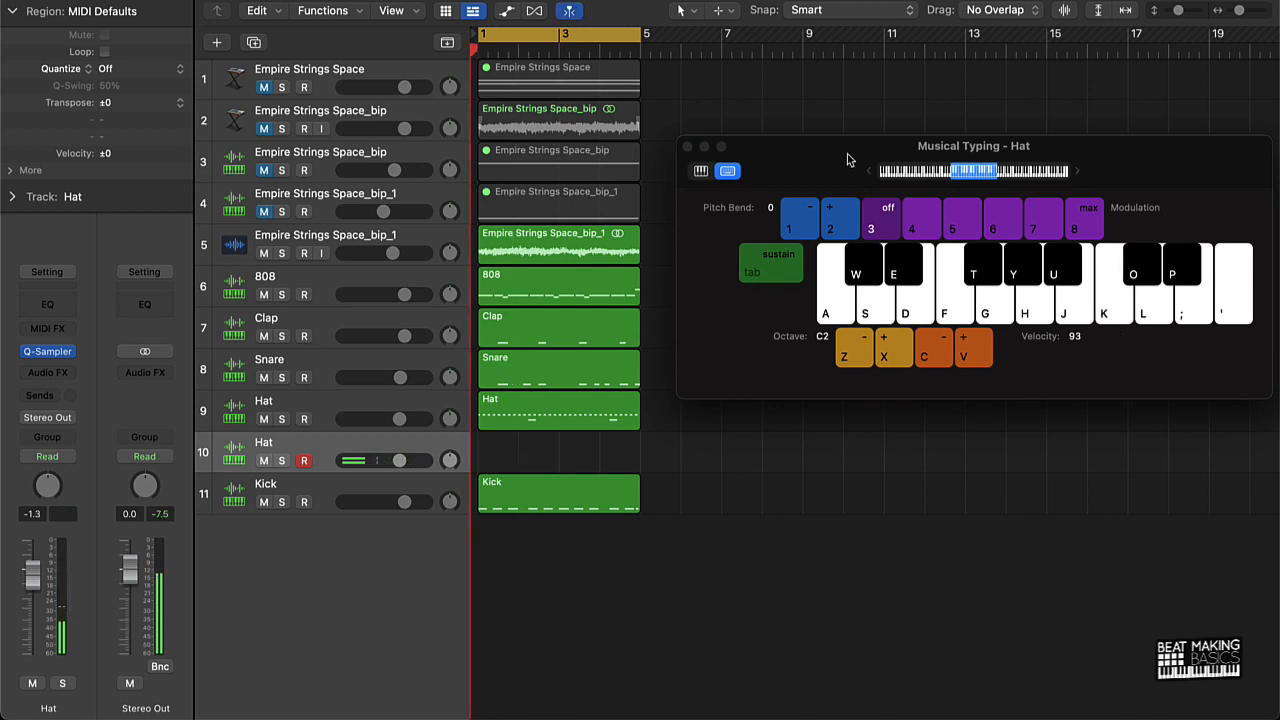
{"action": "key", "text": "r"}
{"action": "key", "text": "k"}
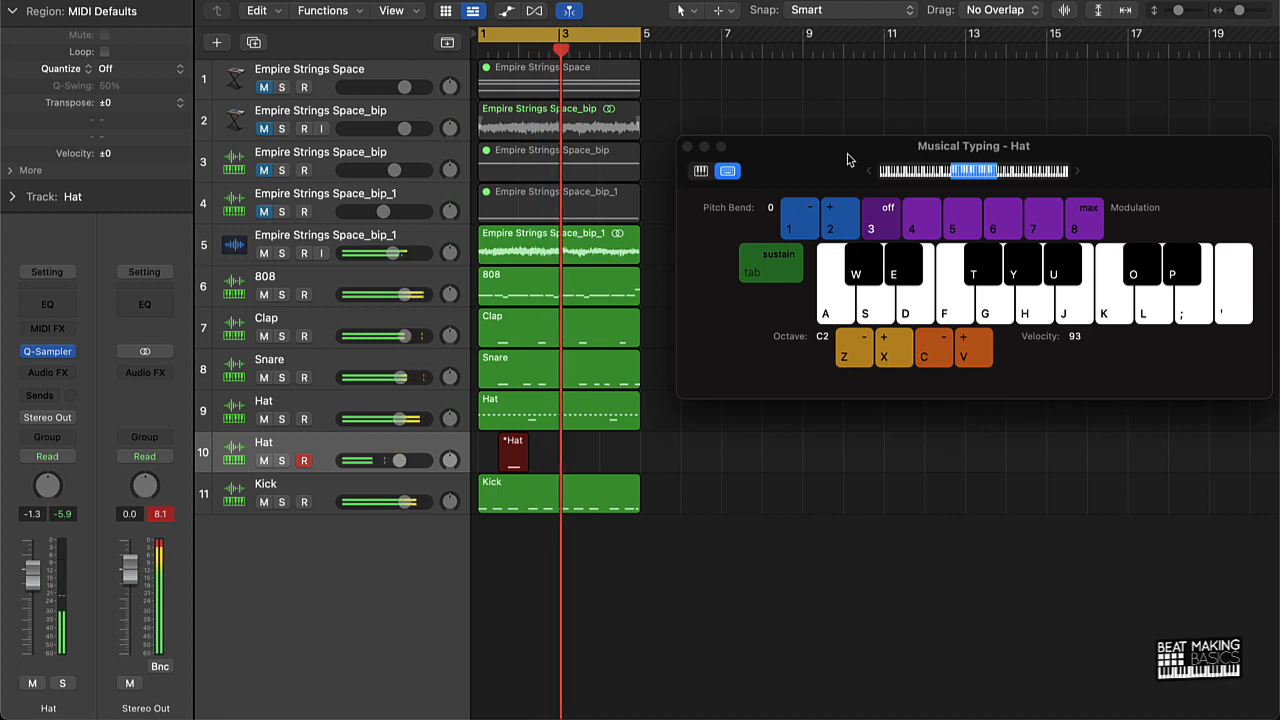
{"action": "key", "text": "k"}
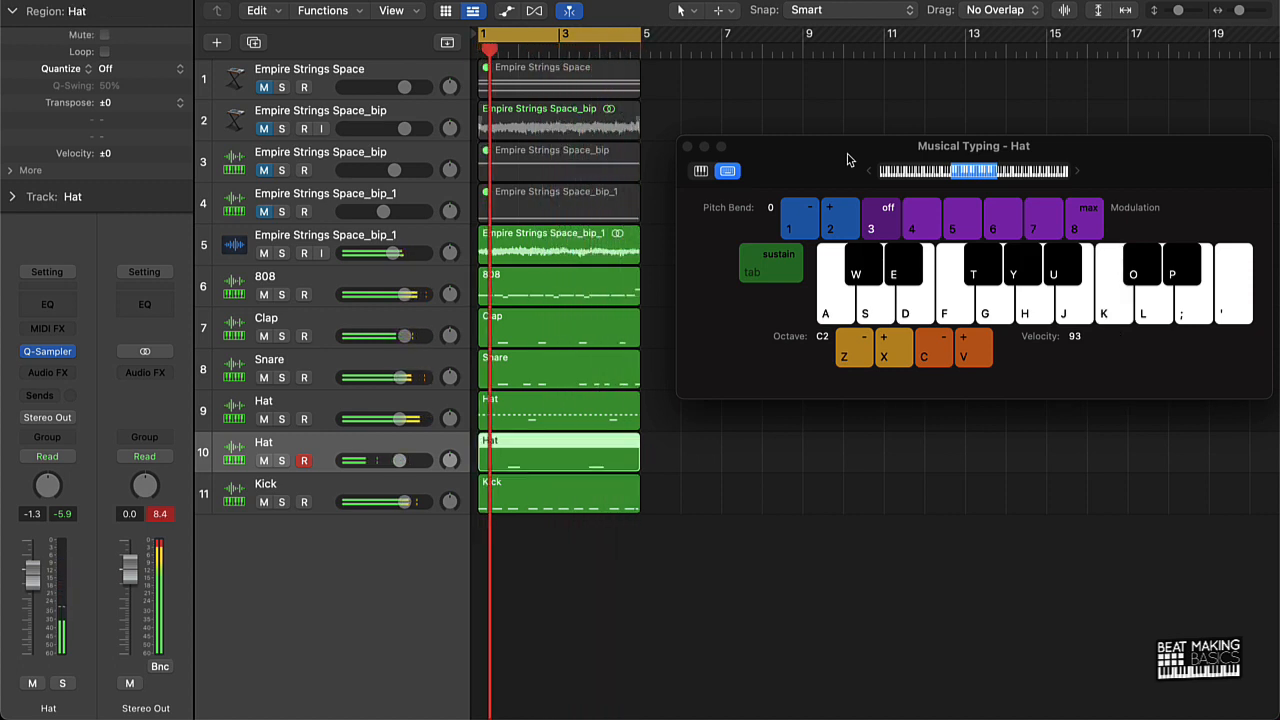
{"action": "key", "text": "k"}
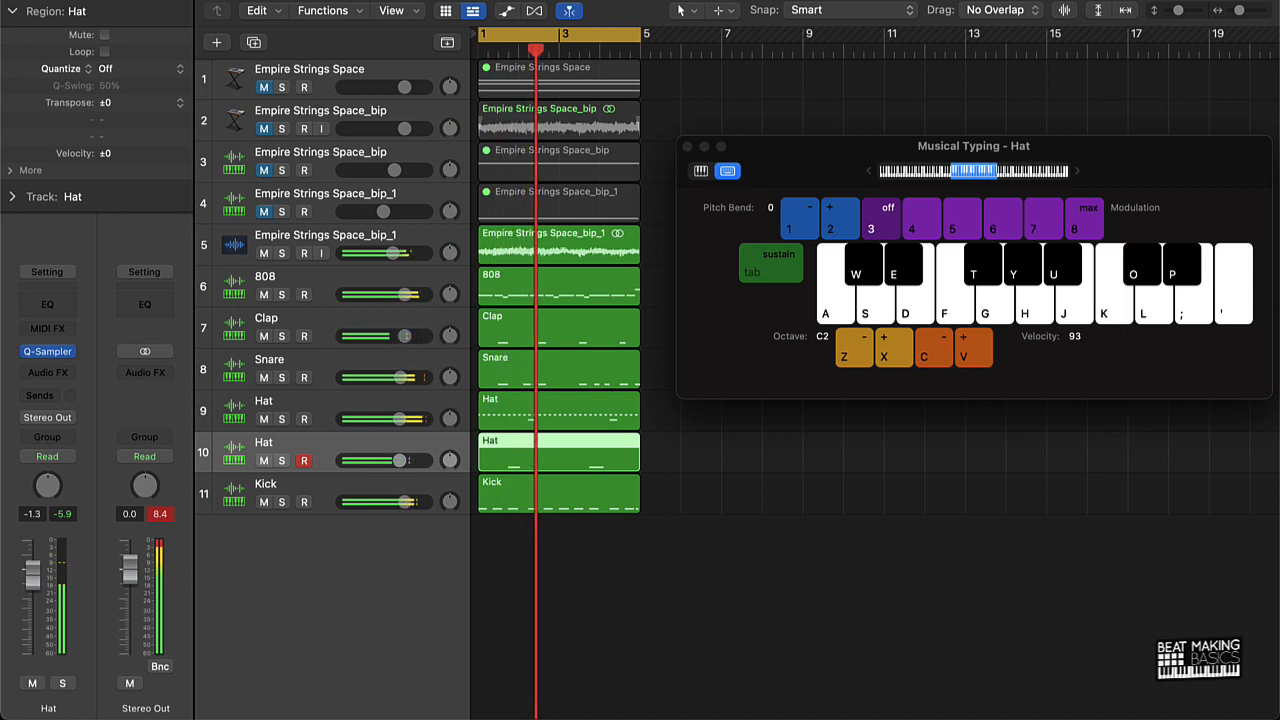
{"action": "key", "text": "r"}
Open the recorded open hi-hat region in the Piano Roll and select both of its notes
{"action": "left_click", "coordinate": [829, 504]}
{"action": "left_click", "coordinate": [576, 458]}
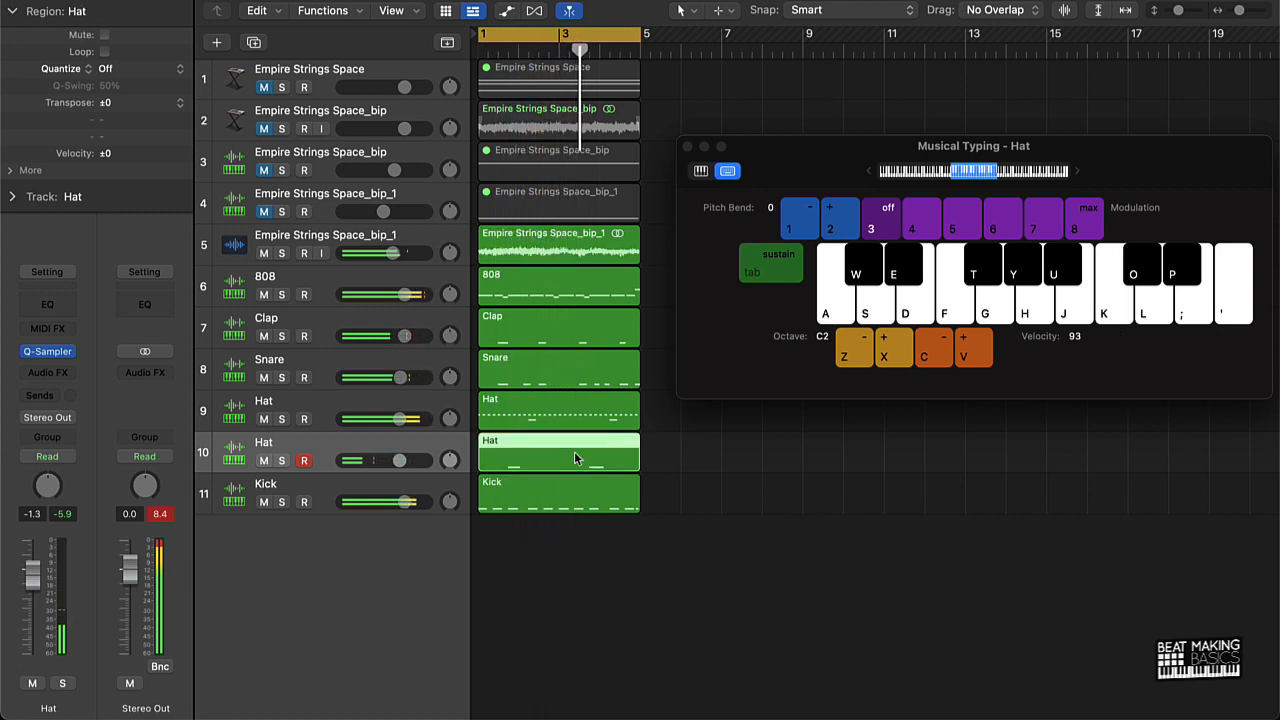
{"action": "double_click", "coordinate": [576, 458]}
{"action": "key", "text": "k"}
{"action": "key", "text": "super+a"}
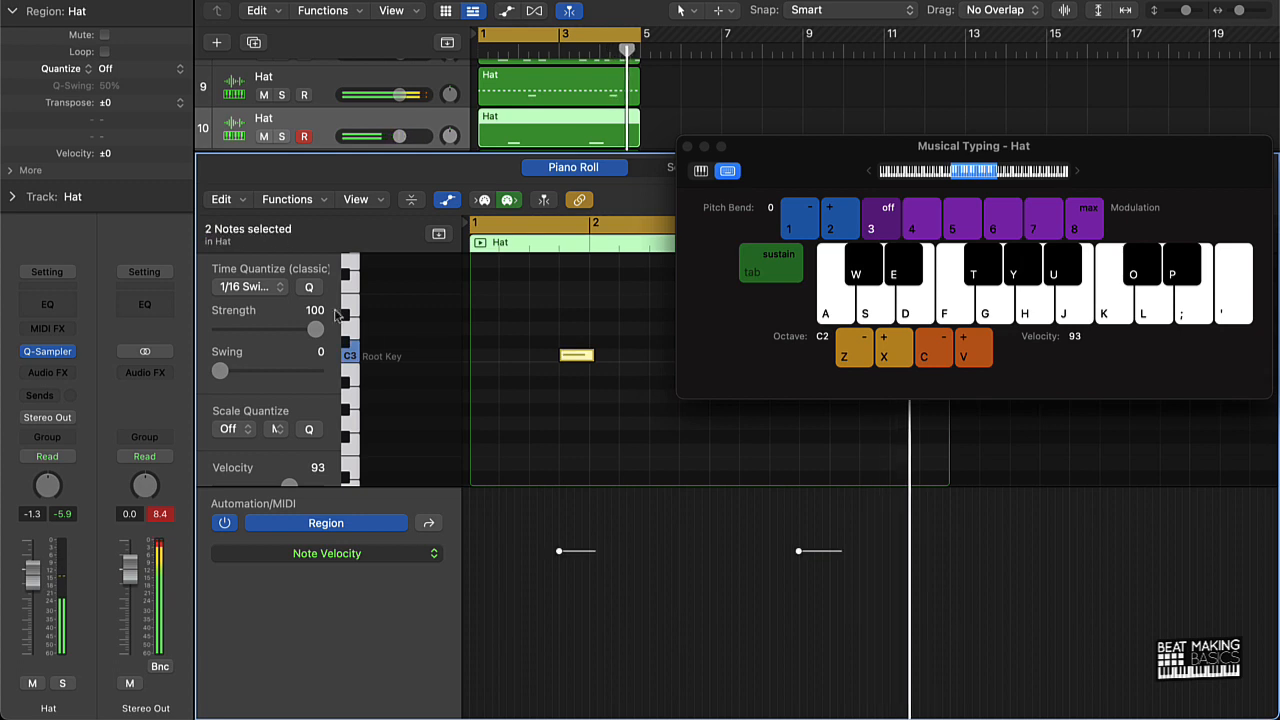
{"action": "left_click", "coordinate": [607, 443]}
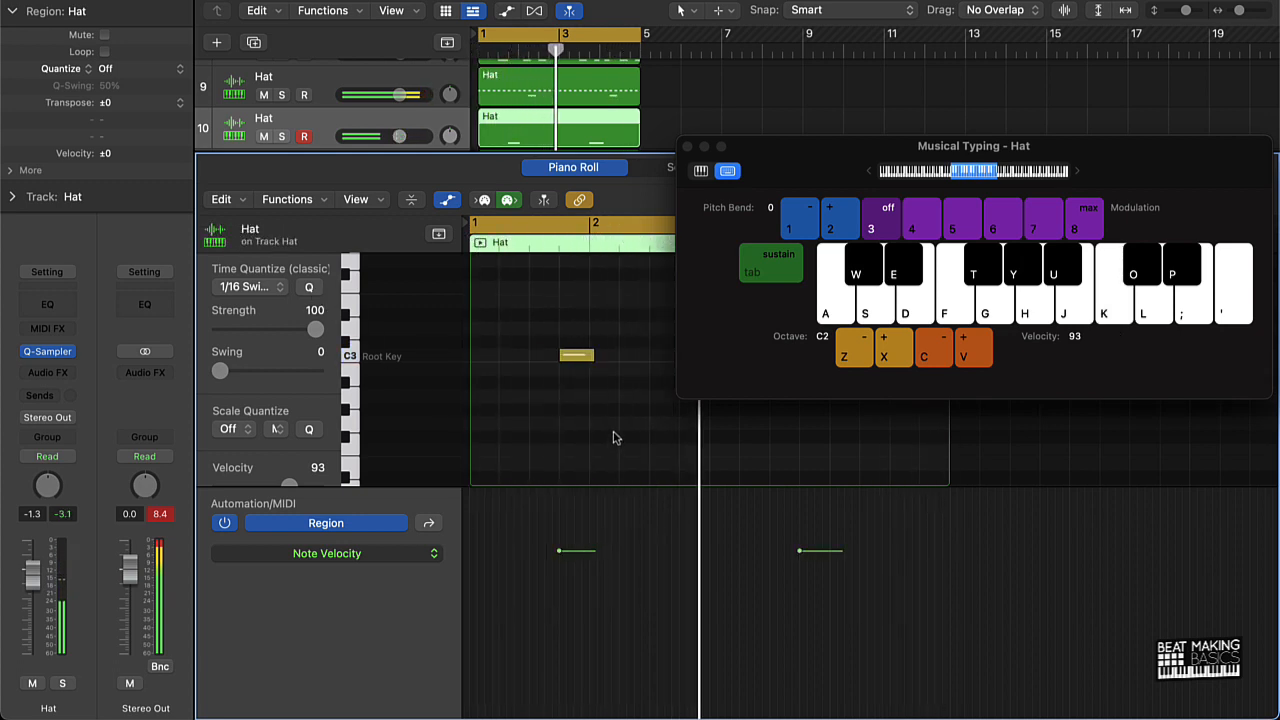
Close Musical Typing and the Piano Roll, and rename the duplicated Hat track and its region as Open
{"action": "left_click", "coordinate": [686, 147]}
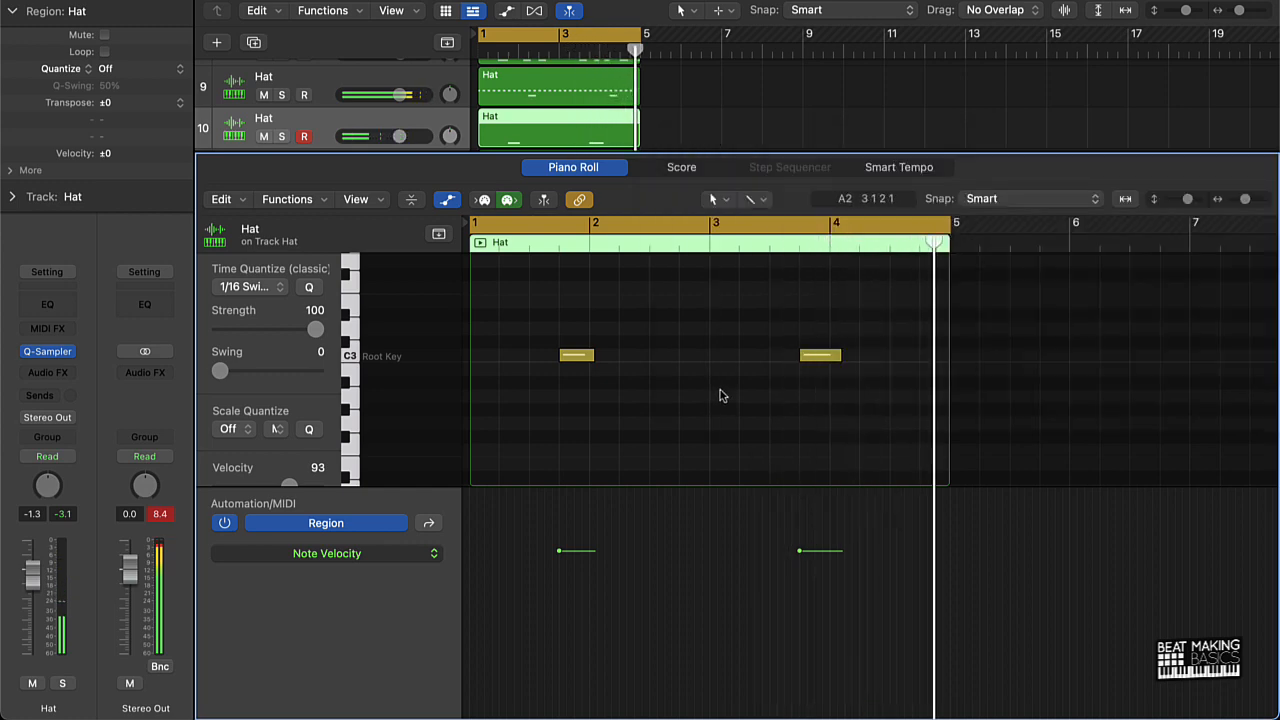
{"action": "key", "text": "e"}
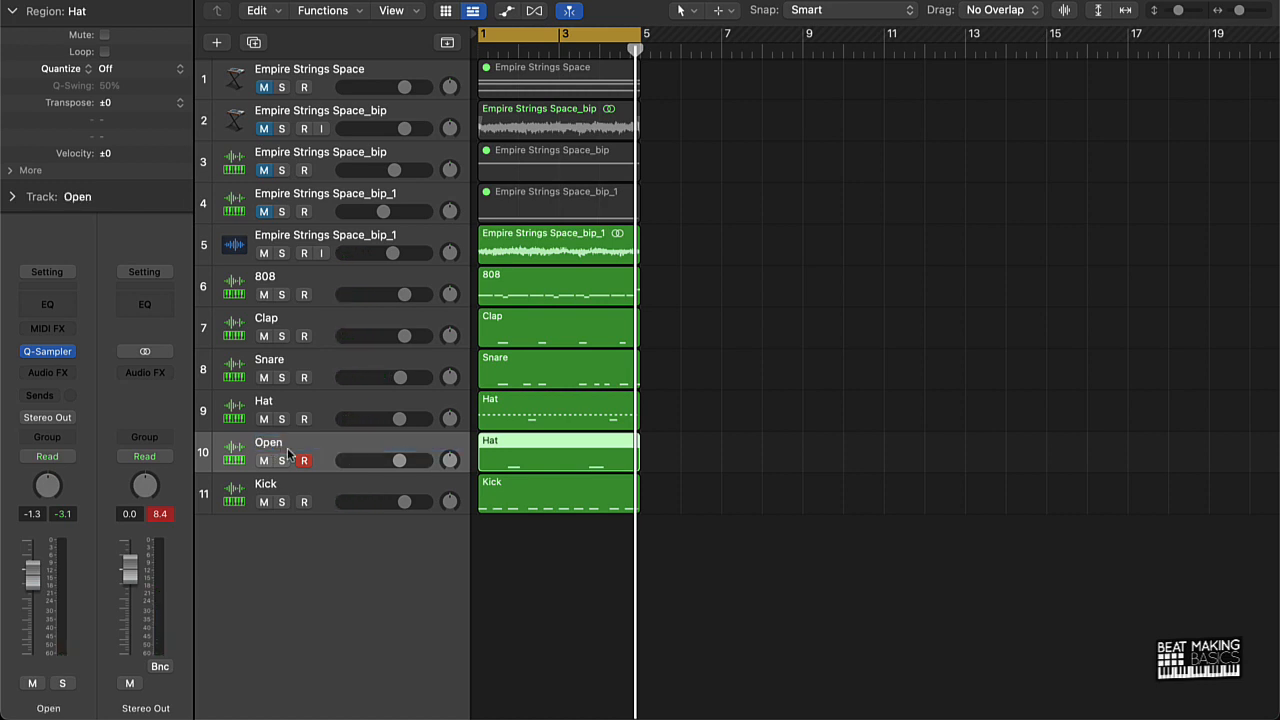
{"action": "key", "text": "super+a"}
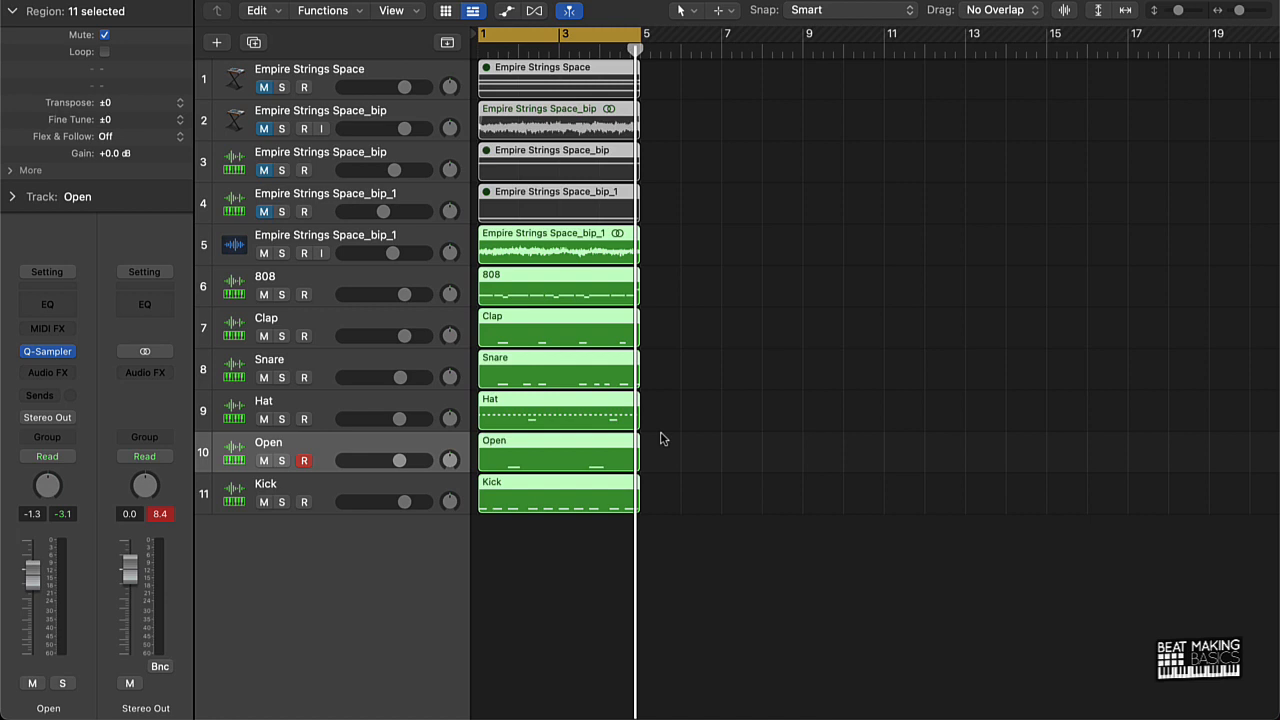
{"action": "left_click", "coordinate": [660, 429]}
Duplicate the Open track and open the Quick Sampler on the copy
{"action": "key", "text": "super+d"}
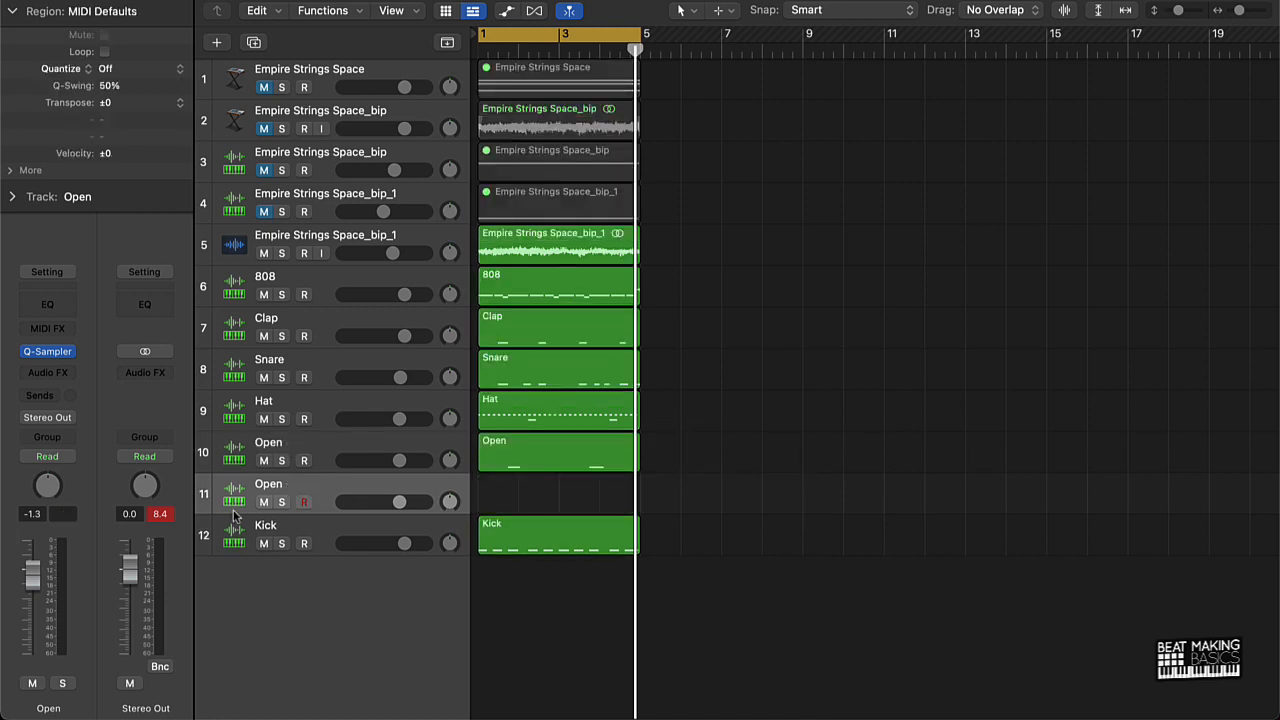
{"action": "left_click", "coordinate": [48, 355]}
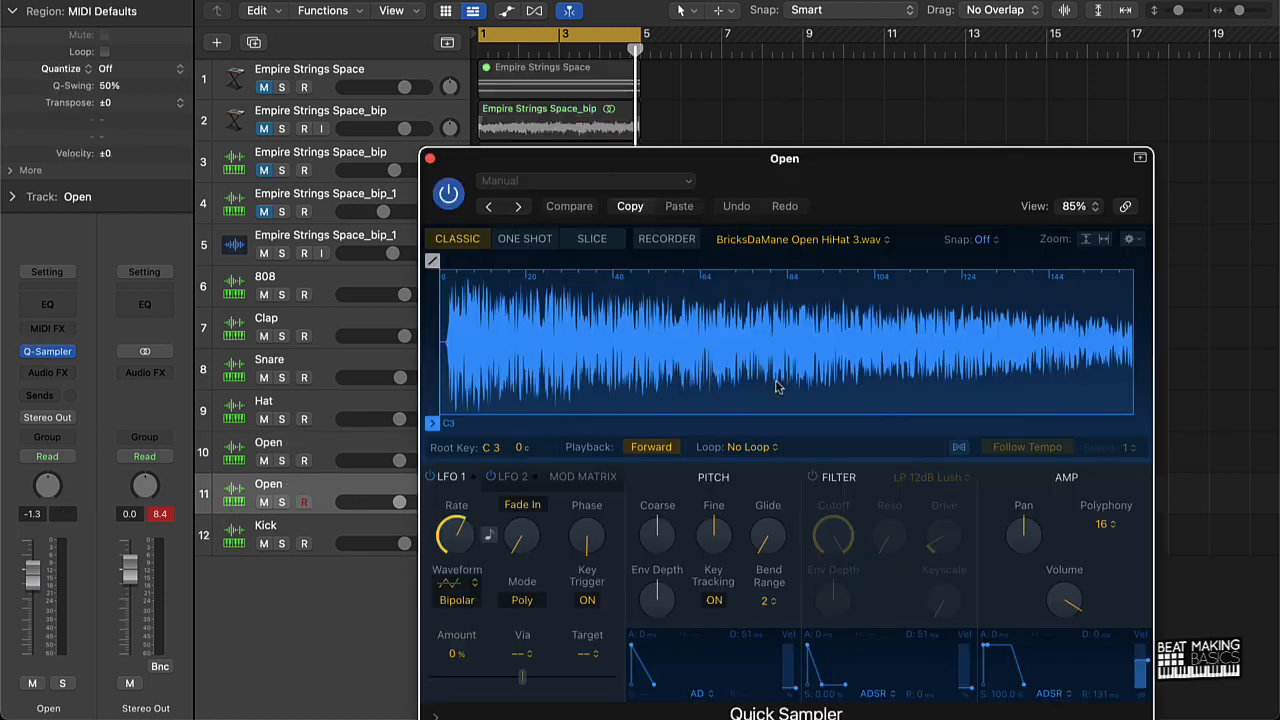
{"action": "left_click_drag", "start_coordinate": [891, 203], "coordinate": [589, 90]}
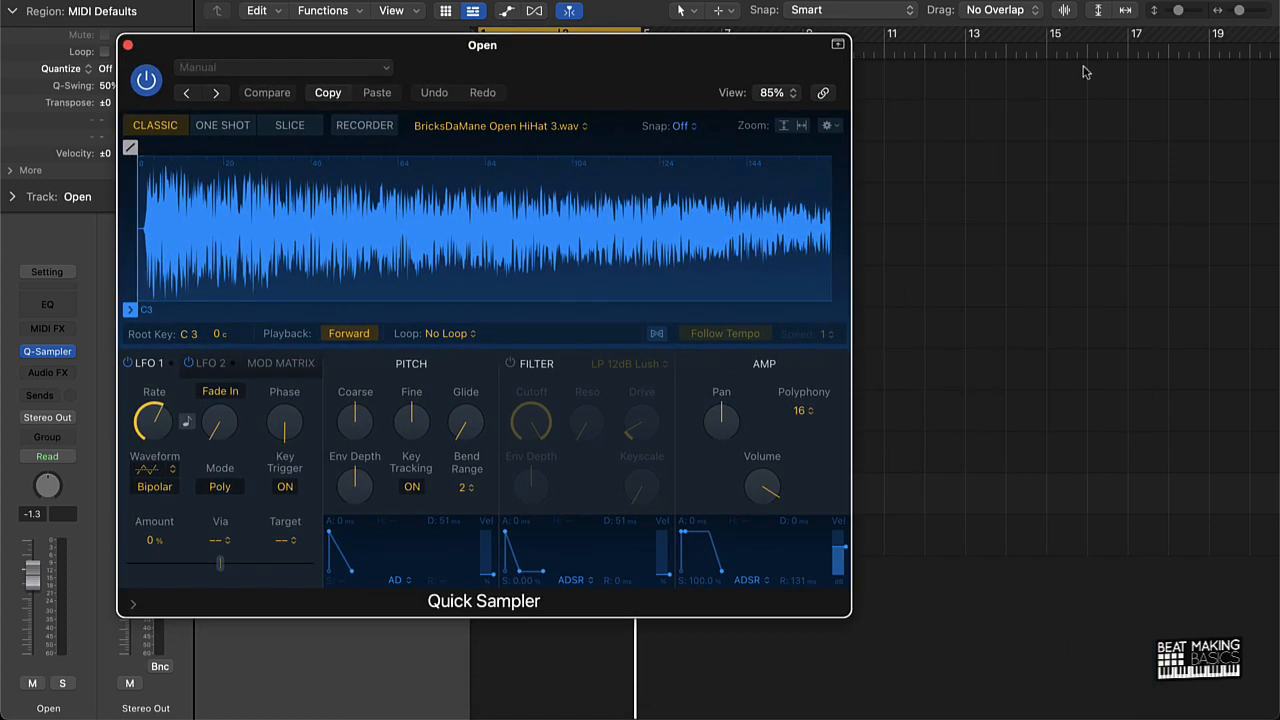
Load BricksDaMane HiHat 2.wav from the BricksDaMane Closed HiHats folder into the duplicated Open track's Quick Sampler and audition it with Musical Typing
{"action": "key", "text": "f"}
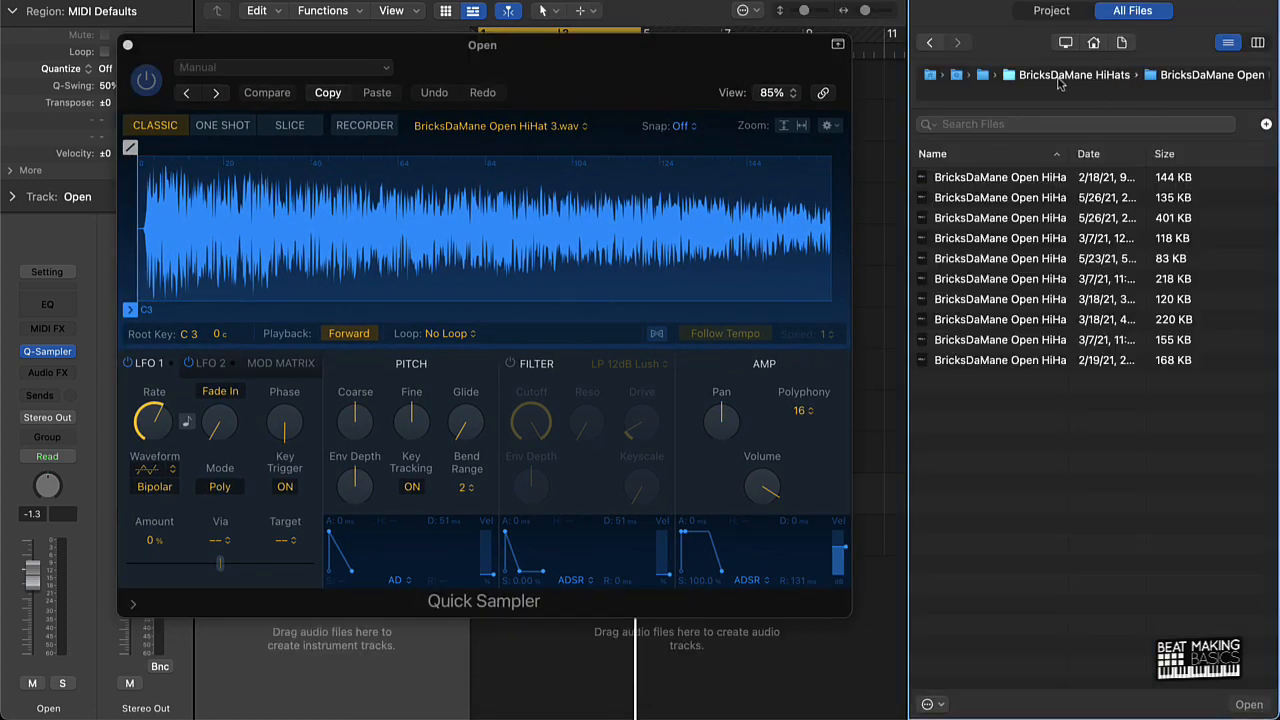
{"action": "left_click", "coordinate": [1058, 78]}
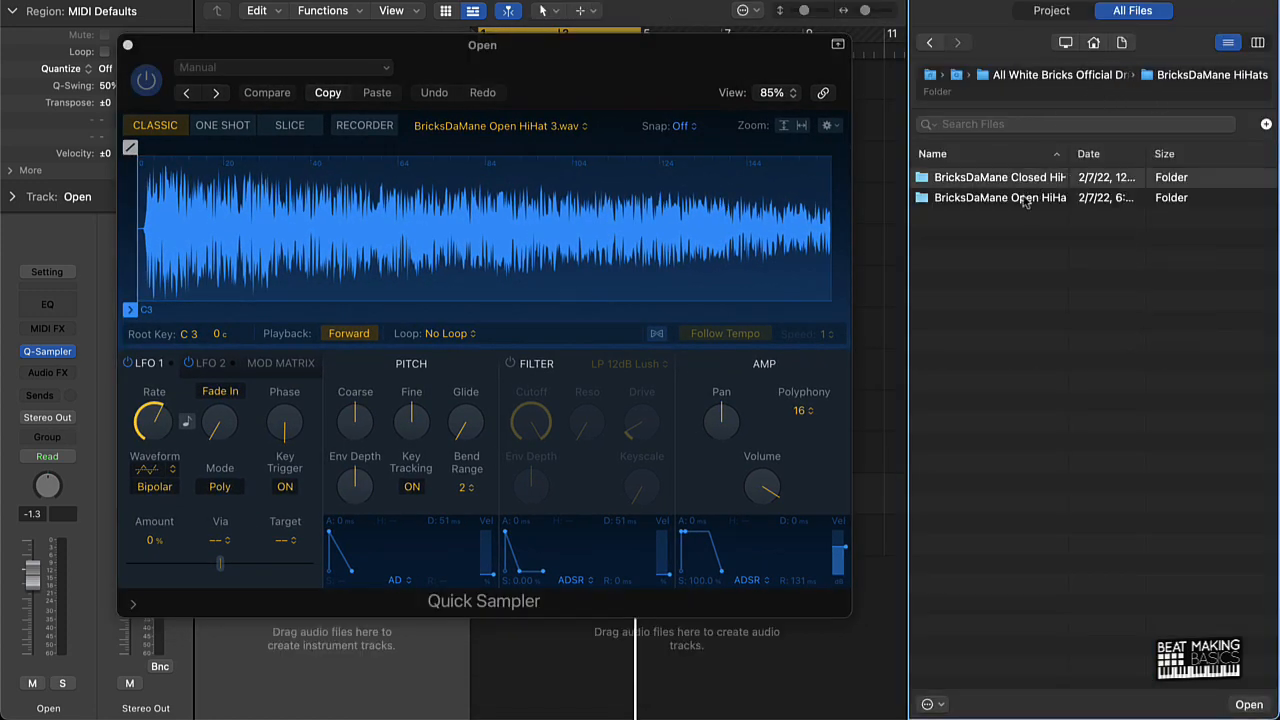
{"action": "double_click", "coordinate": [1026, 180]}
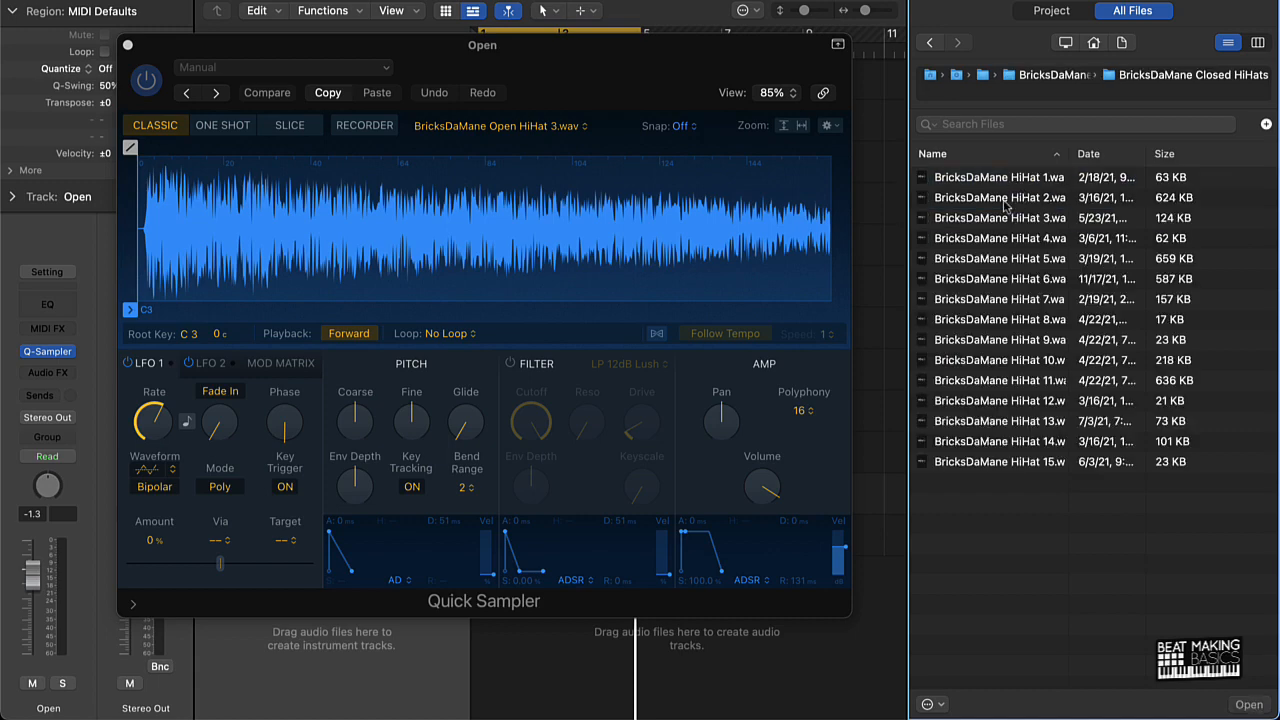
{"action": "left_click_drag", "start_coordinate": [1005, 203], "coordinate": [420, 214]}
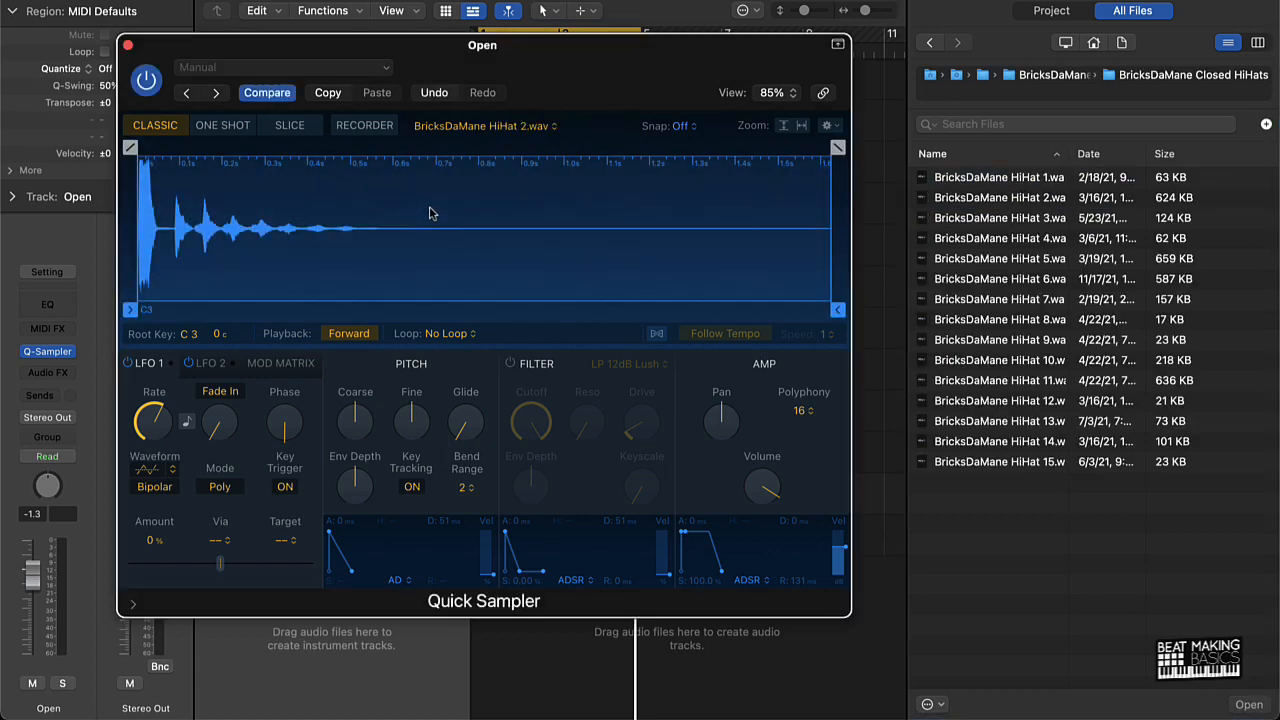
{"action": "key", "text": "super+k"}
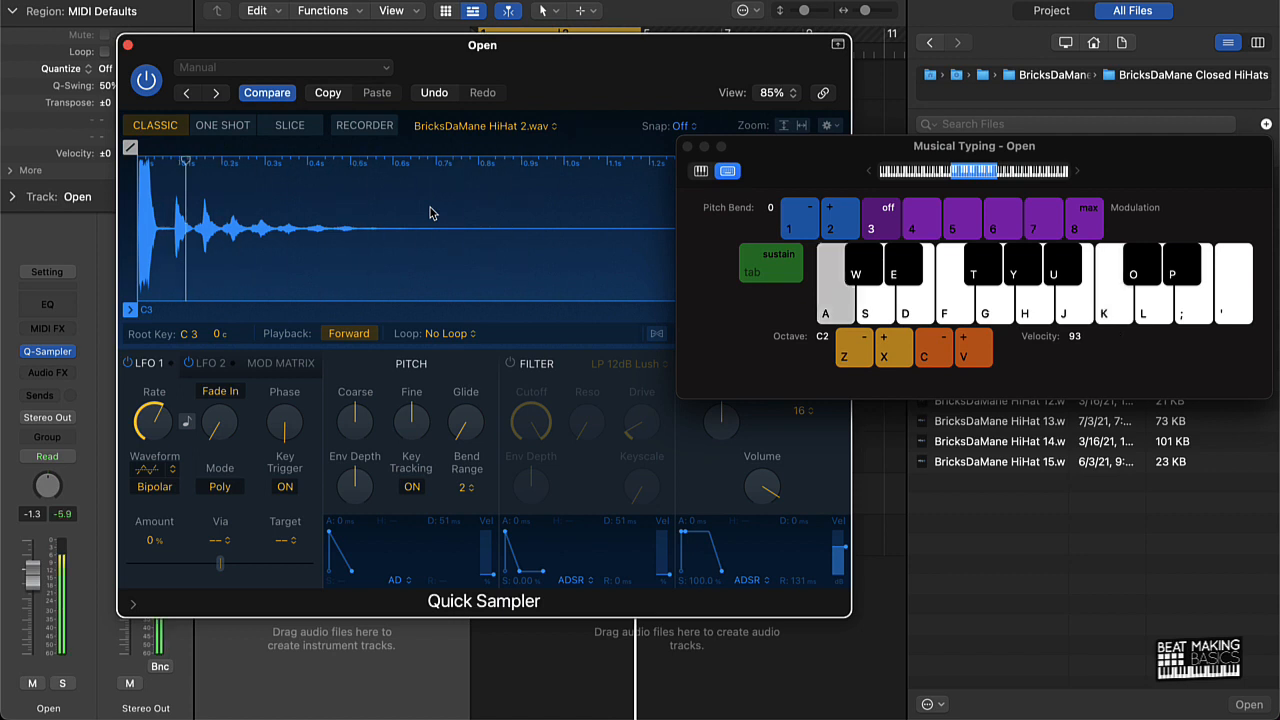
{"action": "key", "text": "k"}
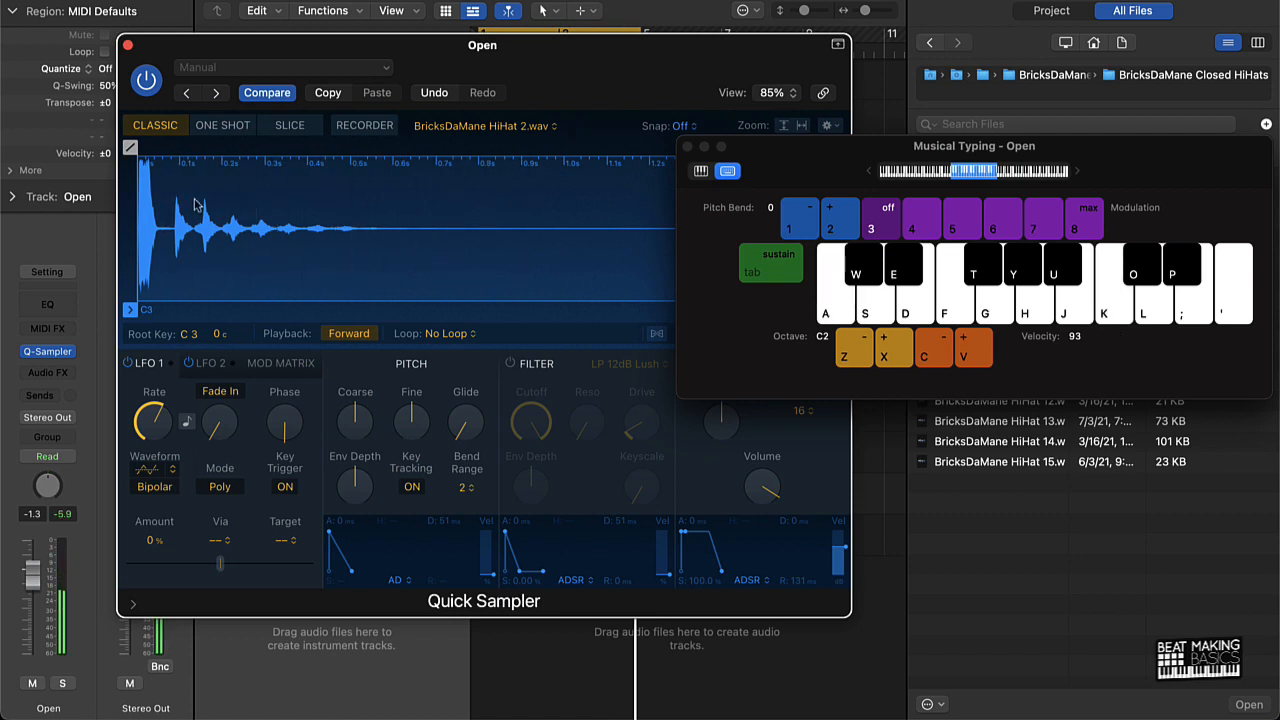
Close the sampler and file browser, record a single C3 hit at the end of bar 4, and extend its region back to bar 1
{"action": "left_click", "coordinate": [128, 46]}
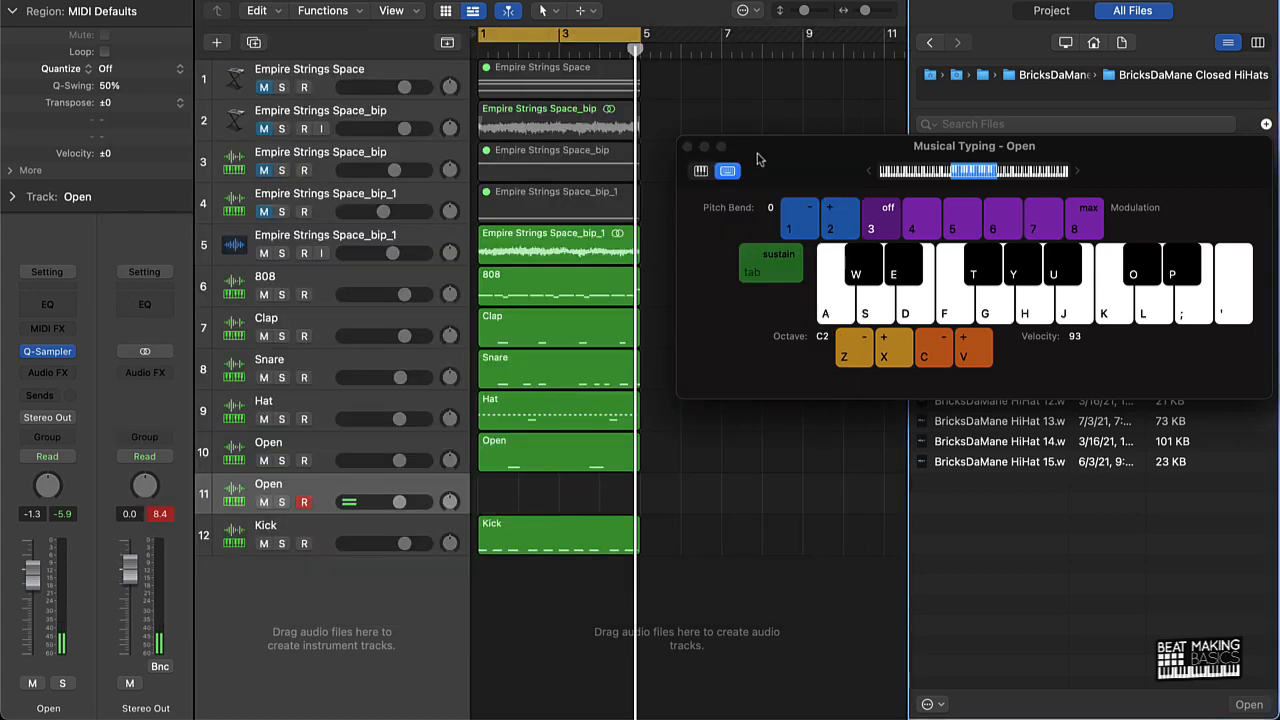
{"action": "key", "text": "f"}
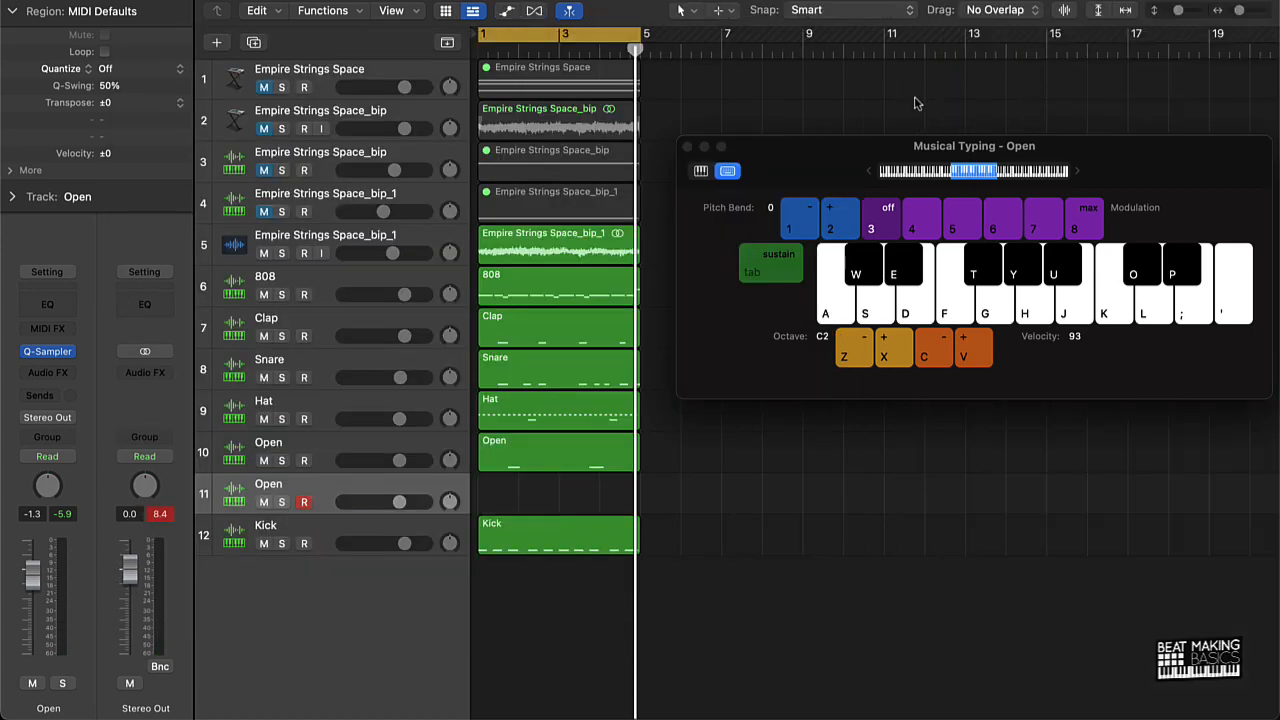
{"action": "key", "text": "space"}
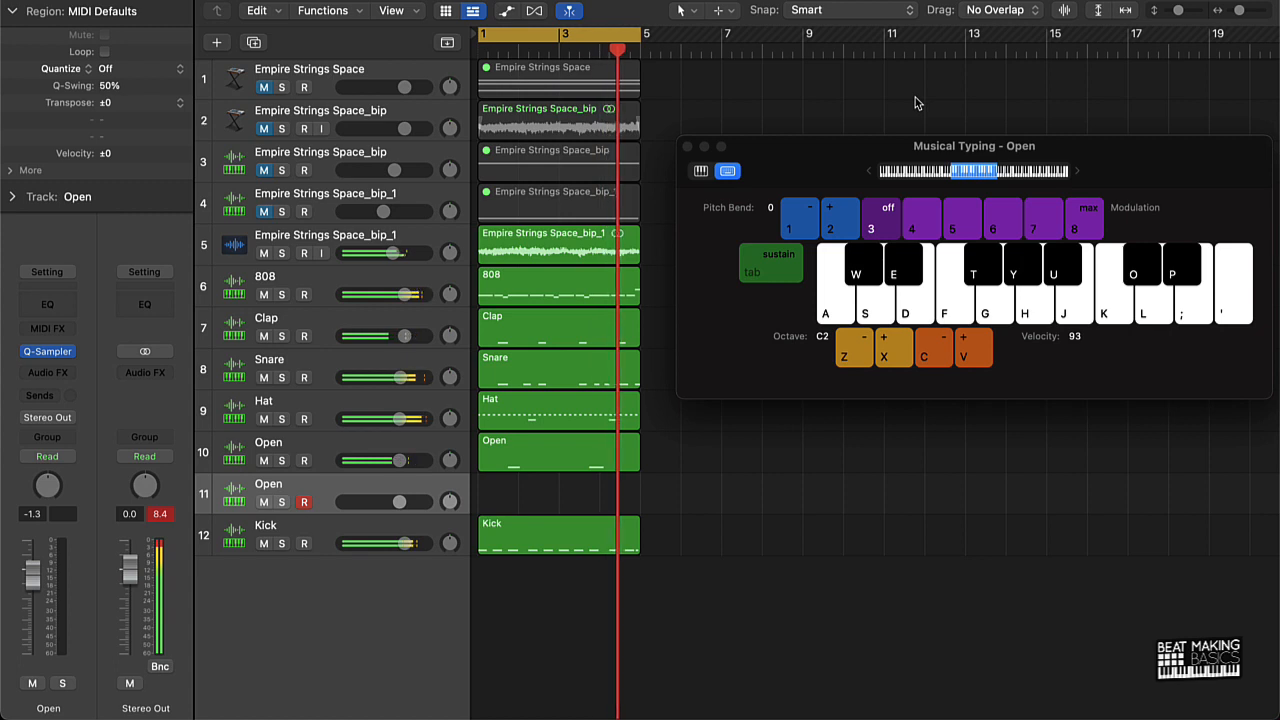
{"action": "key", "text": "k"}
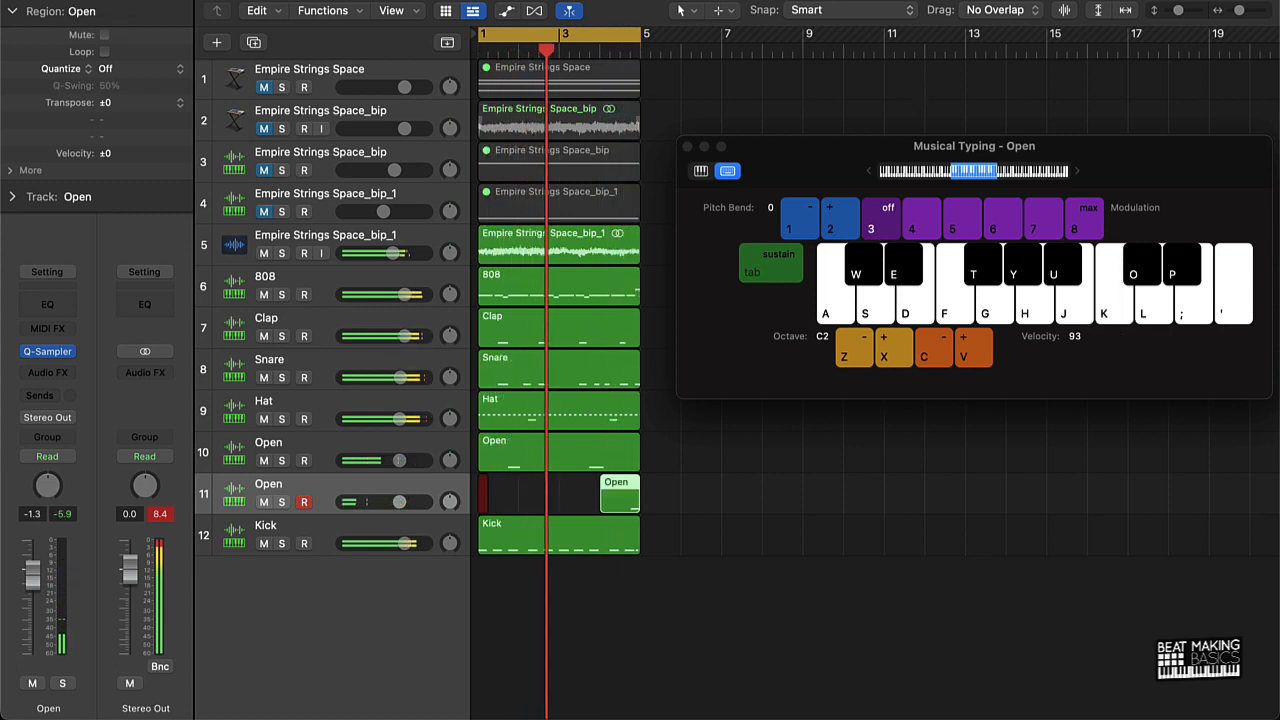
{"action": "key", "text": "r"}
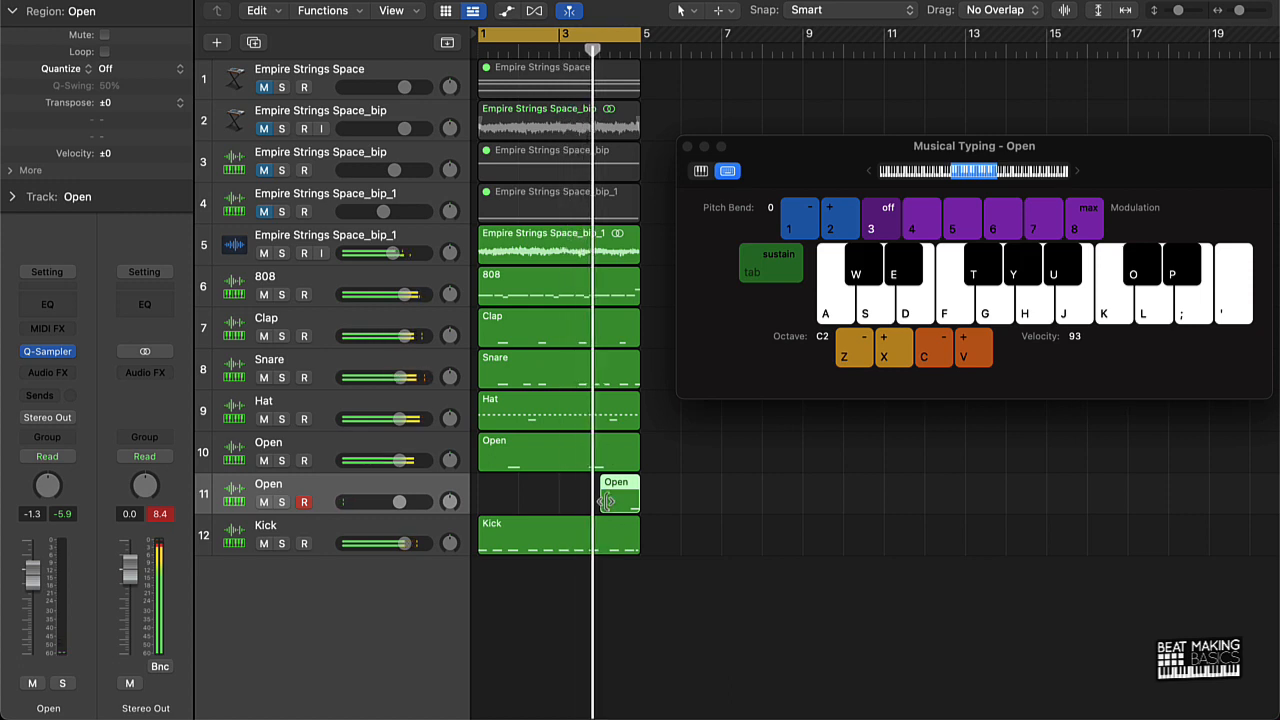
{"action": "left_click_drag", "start_coordinate": [603, 502], "coordinate": [357, 510]}
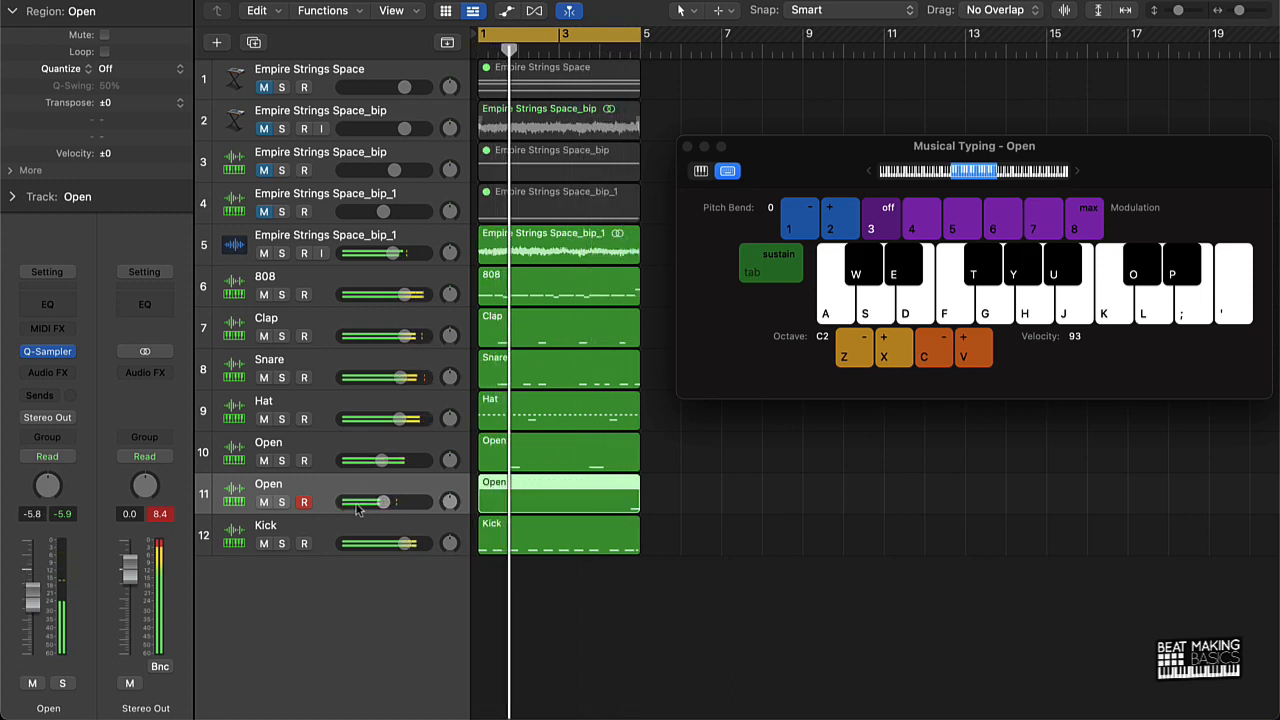
Rename the duplicated Open track and its recorded region as Rattle
{"action": "double_click", "coordinate": [268, 484]}
{"action": "type", "text": "Rattle"}
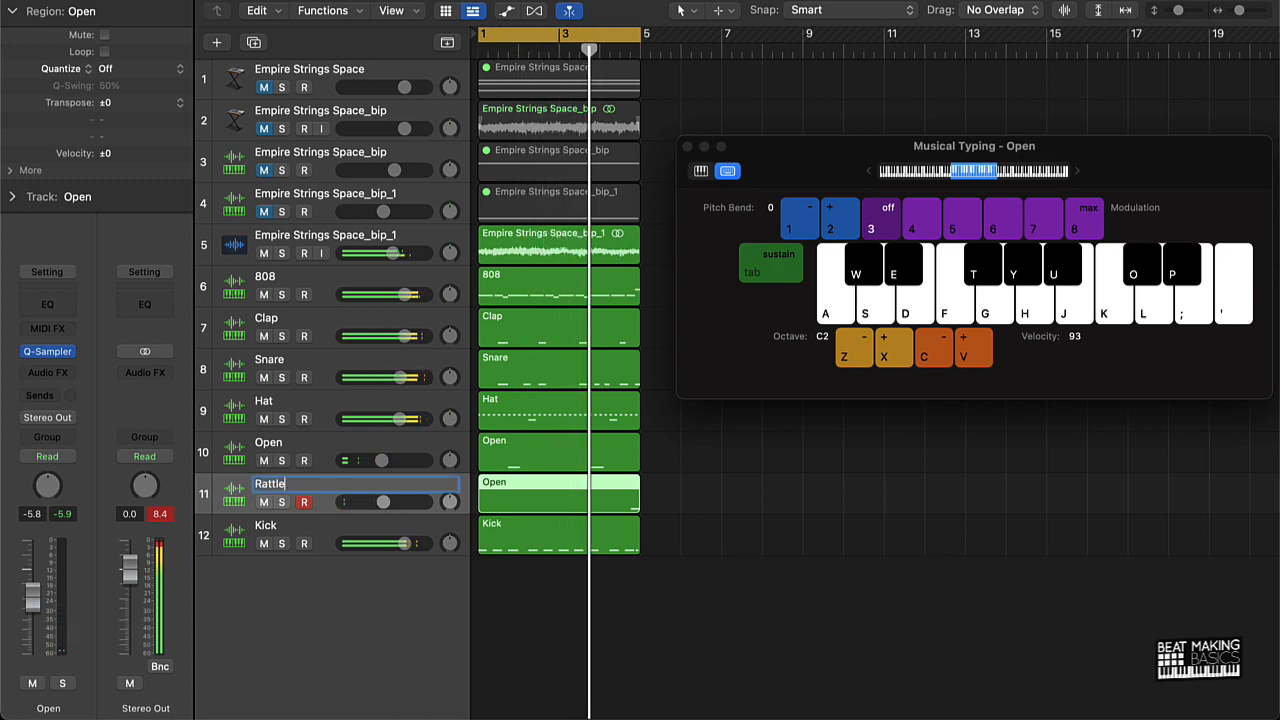
{"action": "key", "text": "Return"}
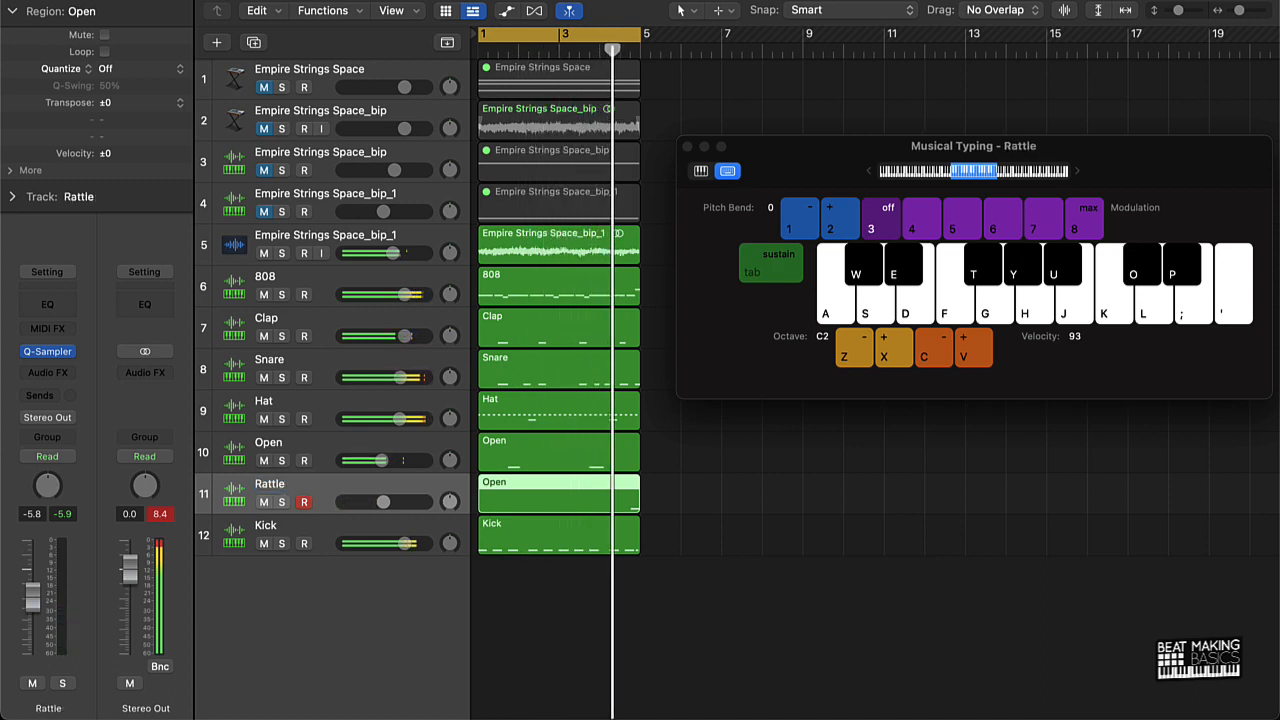
{"action": "key", "text": "super+a"}
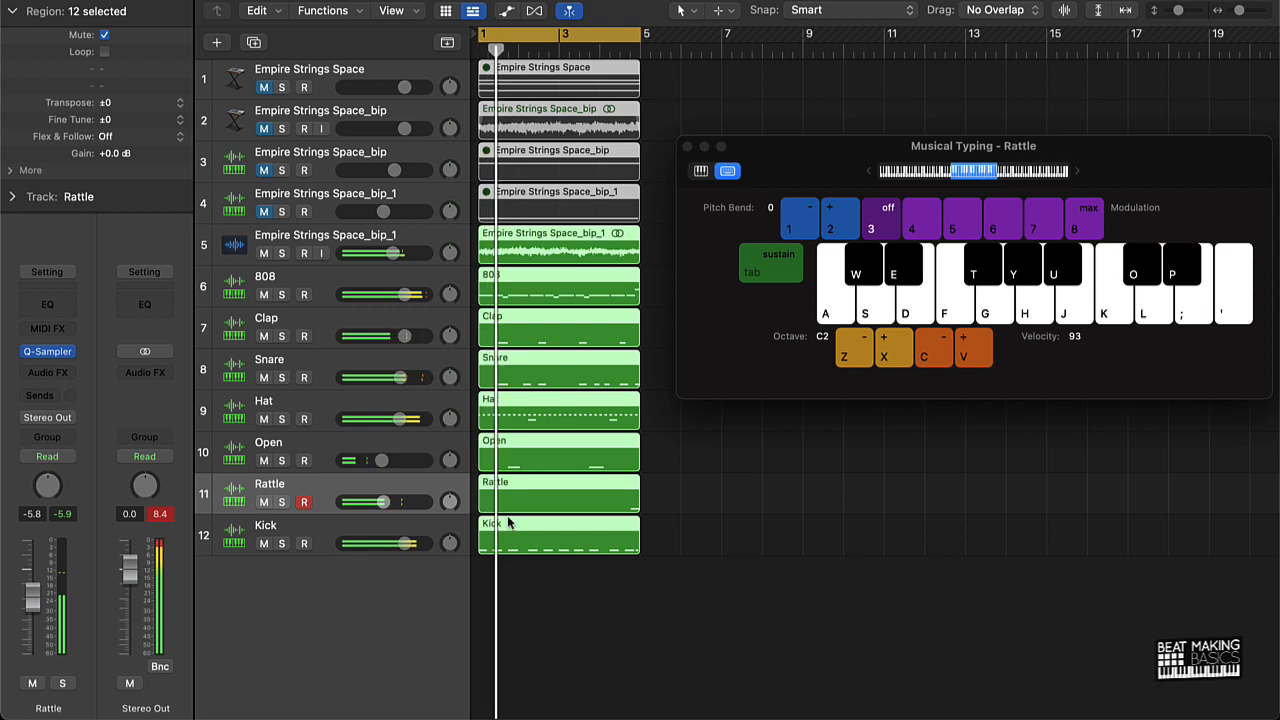
{"action": "left_click", "coordinate": [831, 513]}
Quantize the single note of the Rattle region in the Piano Roll, and close Musical Typing and the Piano Roll
{"action": "double_click", "coordinate": [629, 506]}
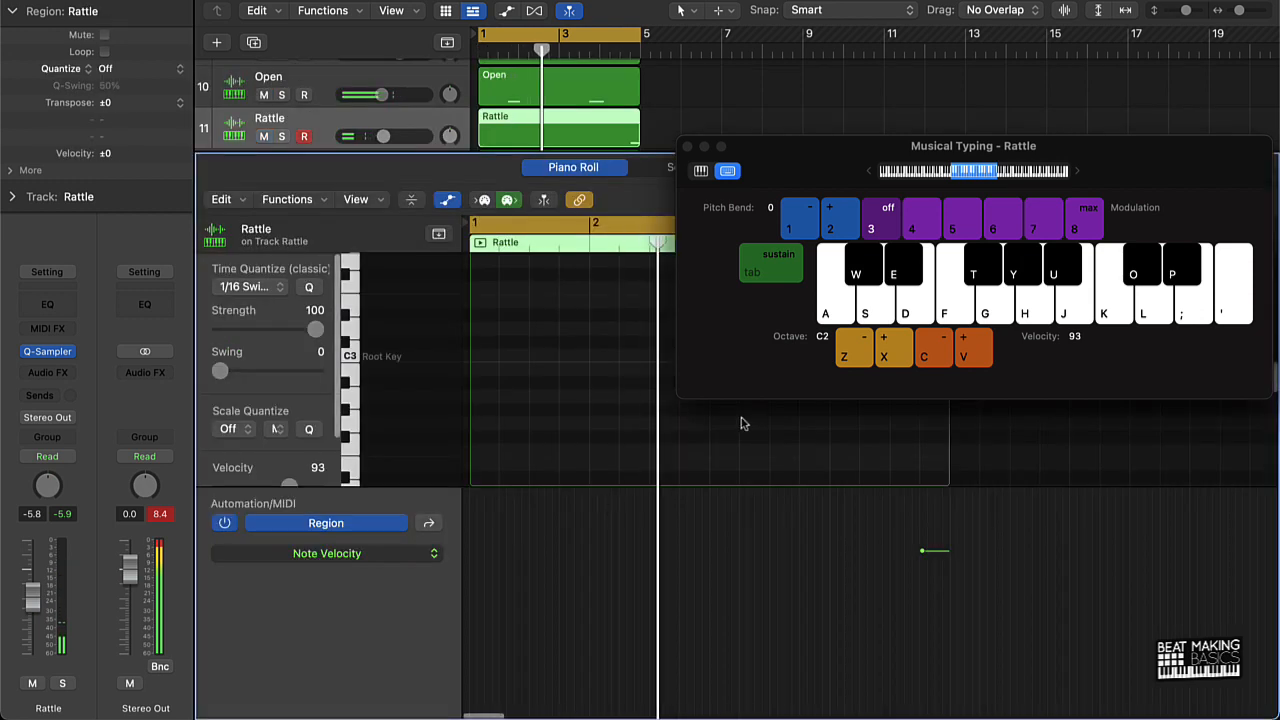
{"action": "key", "text": "super+a"}
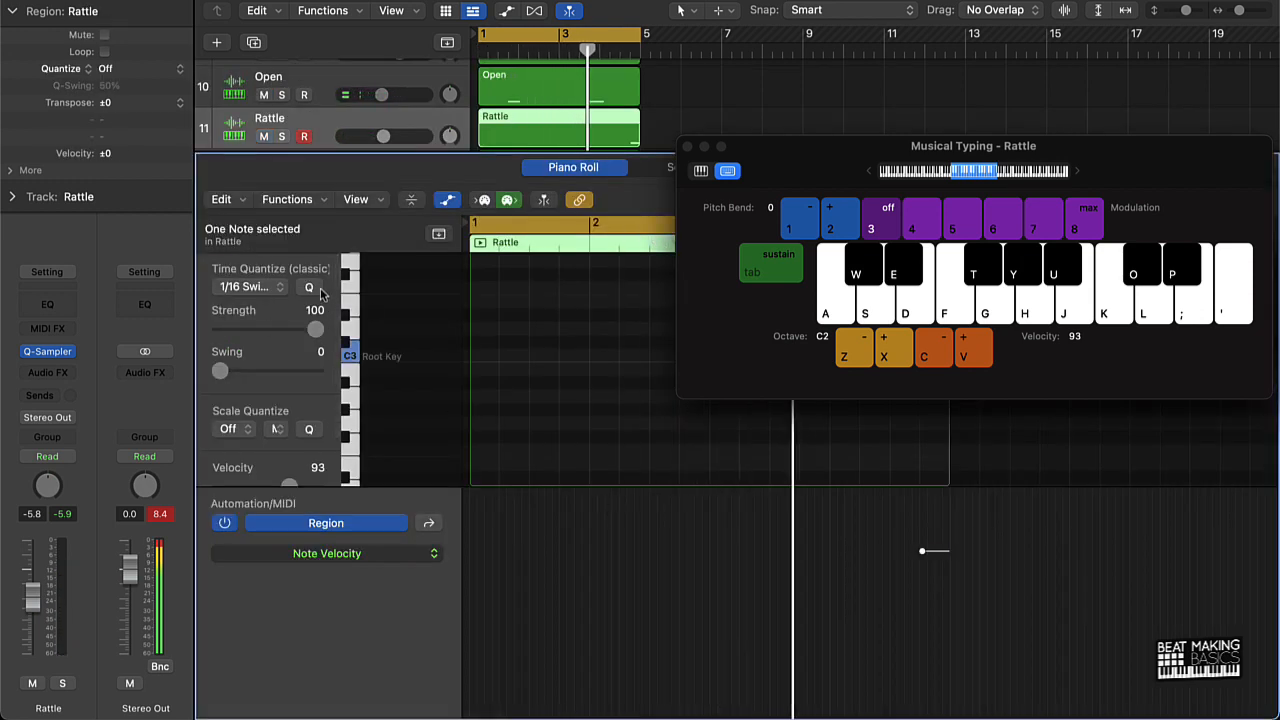
{"action": "left_click", "coordinate": [687, 147]}
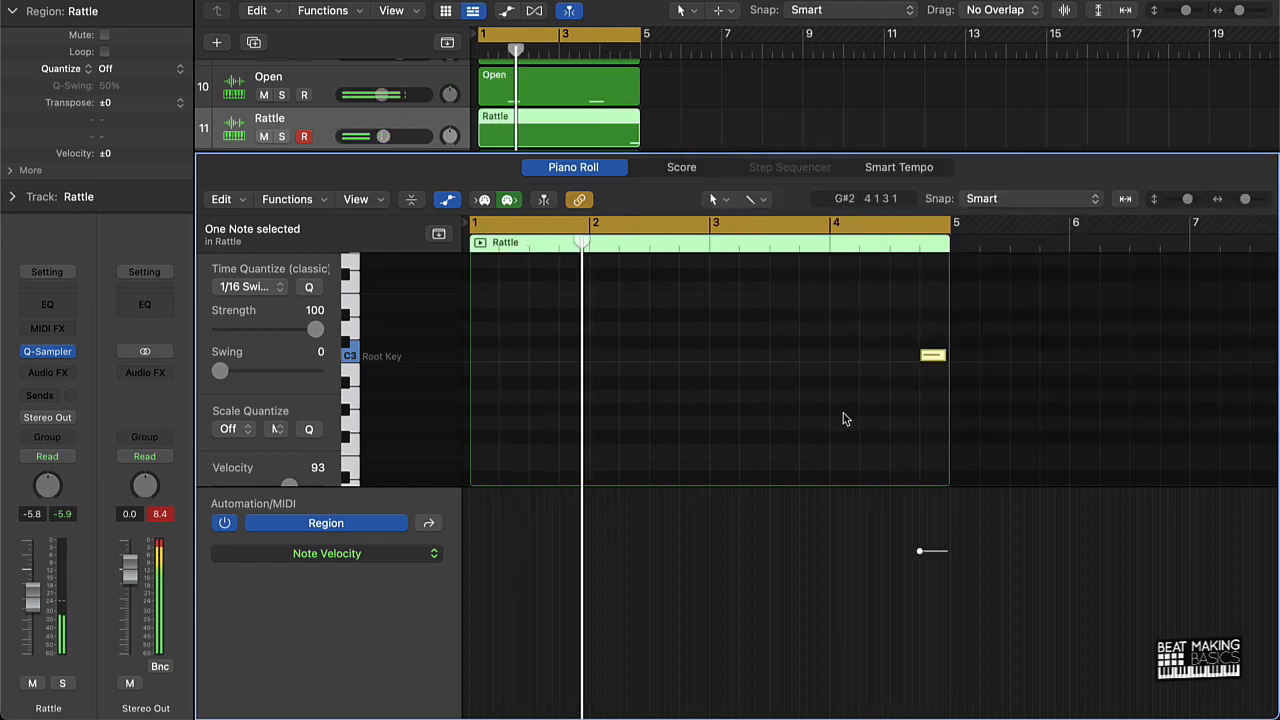
{"action": "key", "text": "p"}
Lower the Rattle track's volume to -11.6 dB and pan it to -22, with the Hat and Open tracks panned slightly right
{"action": "left_click_drag", "start_coordinate": [382, 502], "coordinate": [372, 502]}
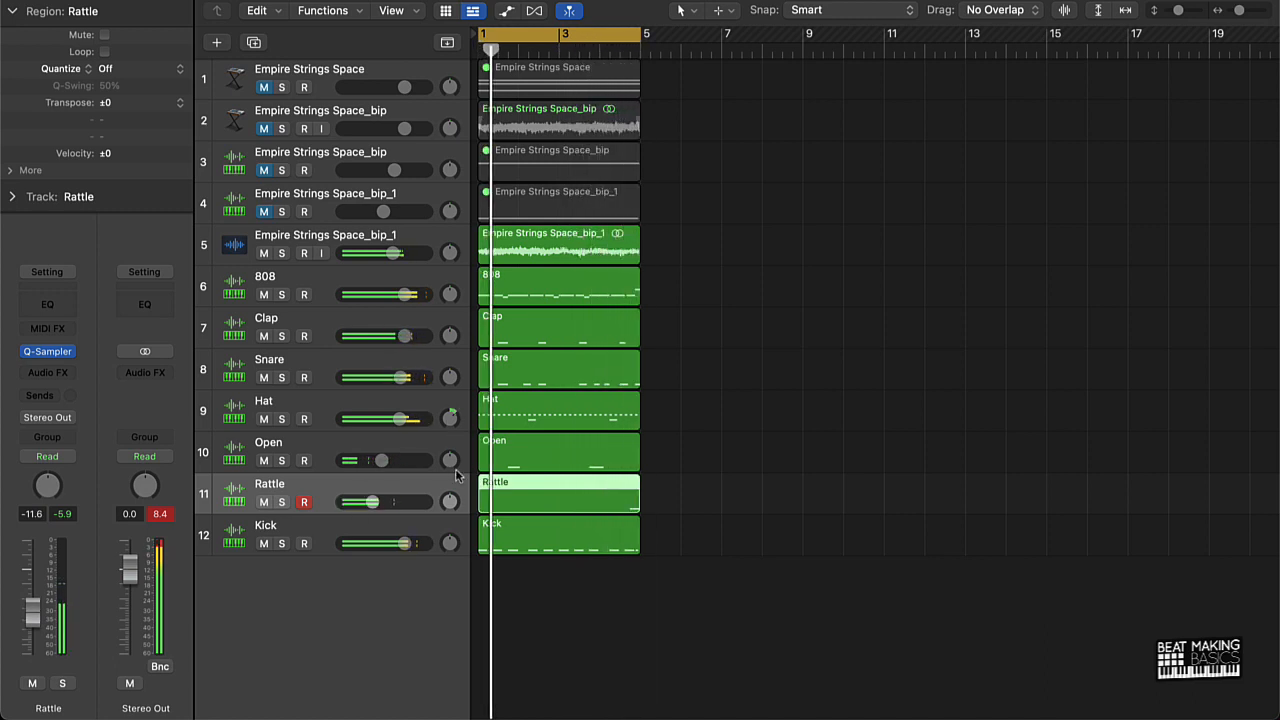
{"action": "mouse_move", "coordinate": [453, 463]}
{"action": "left_mouse_down"}
{"action": "mouse_move", "coordinate": [449, 480]}
{"action": "mouse_move", "coordinate": [449, 452]}
{"action": "left_mouse_up"}
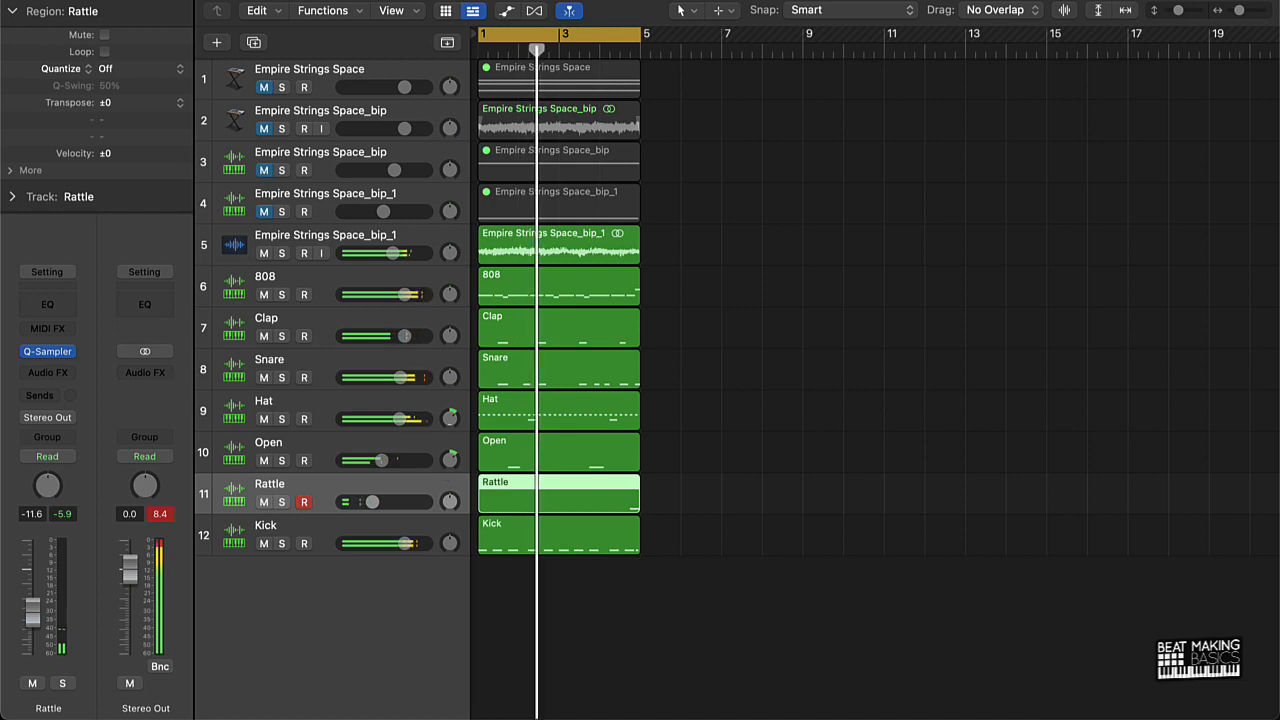
{"action": "left_click_drag", "start_coordinate": [449, 501], "coordinate": [442, 523]}
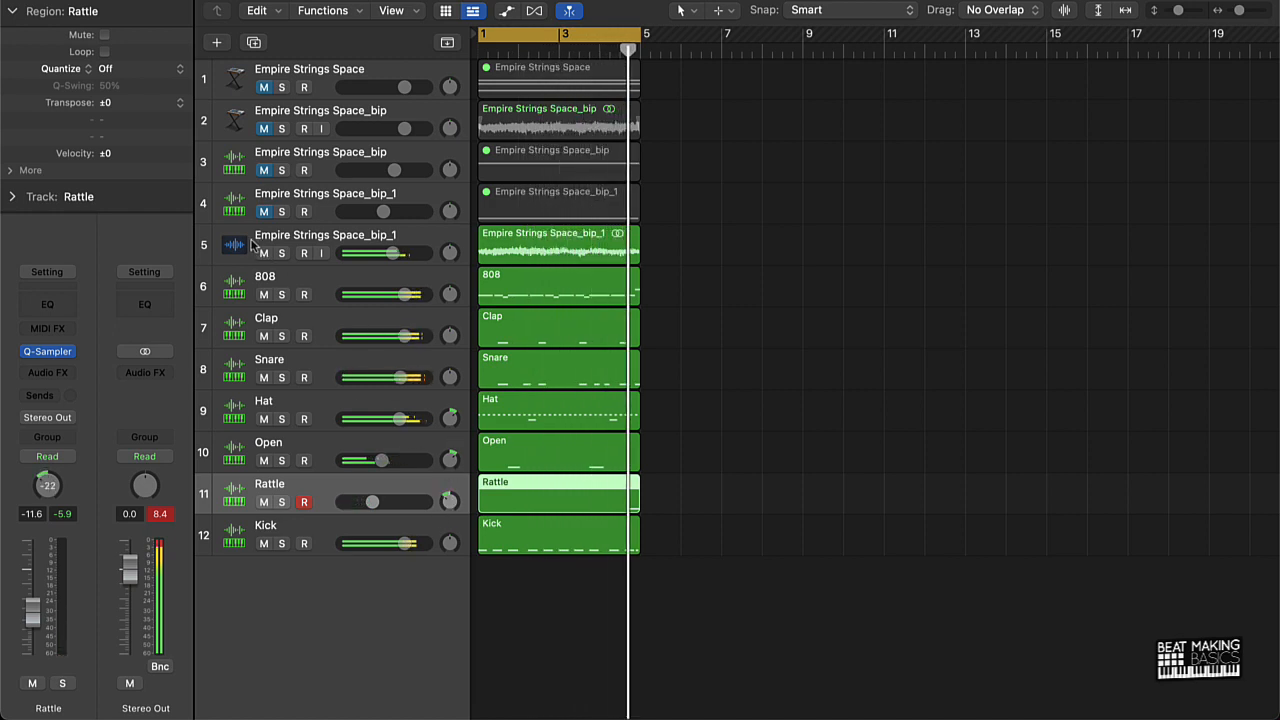
Lower the unmuted Empire Strings Space_bip_1 audio track to -4.4 dB and add a Channel EQ with a high cut at 1530 Hz, 48 dB/Oct
{"action": "left_click", "coordinate": [396, 245]}
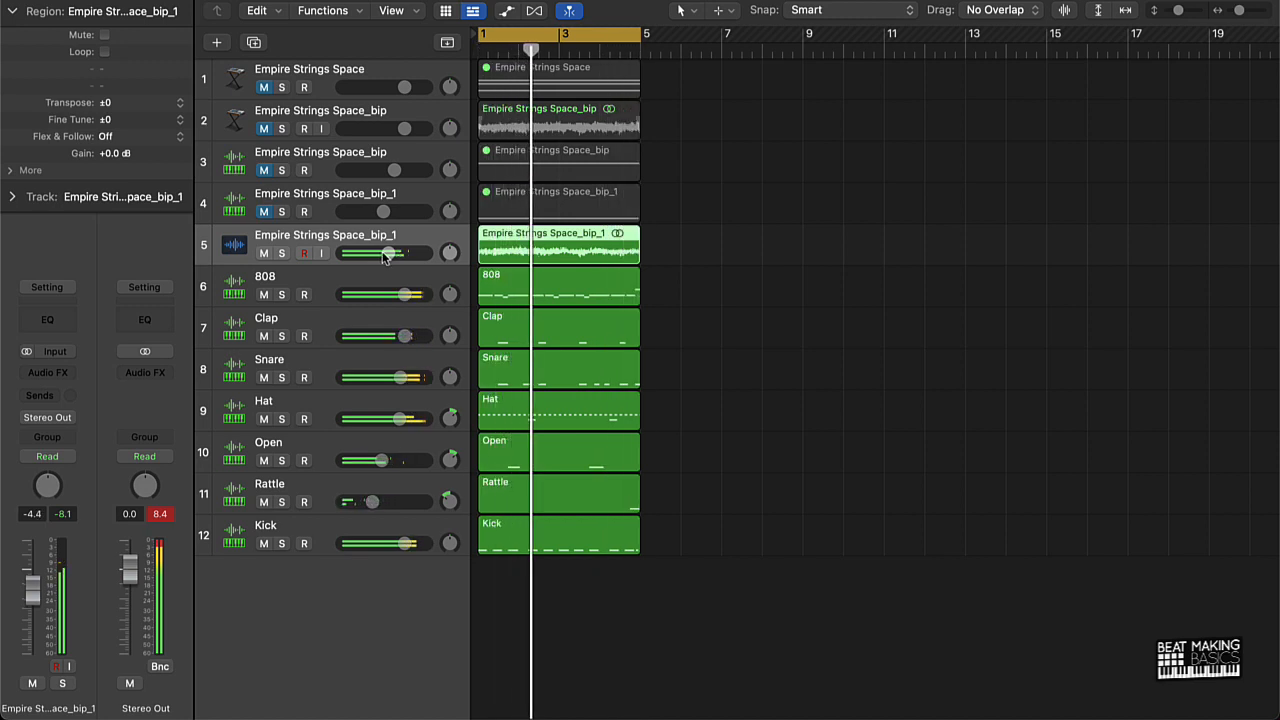
{"action": "left_click", "coordinate": [47, 319]}
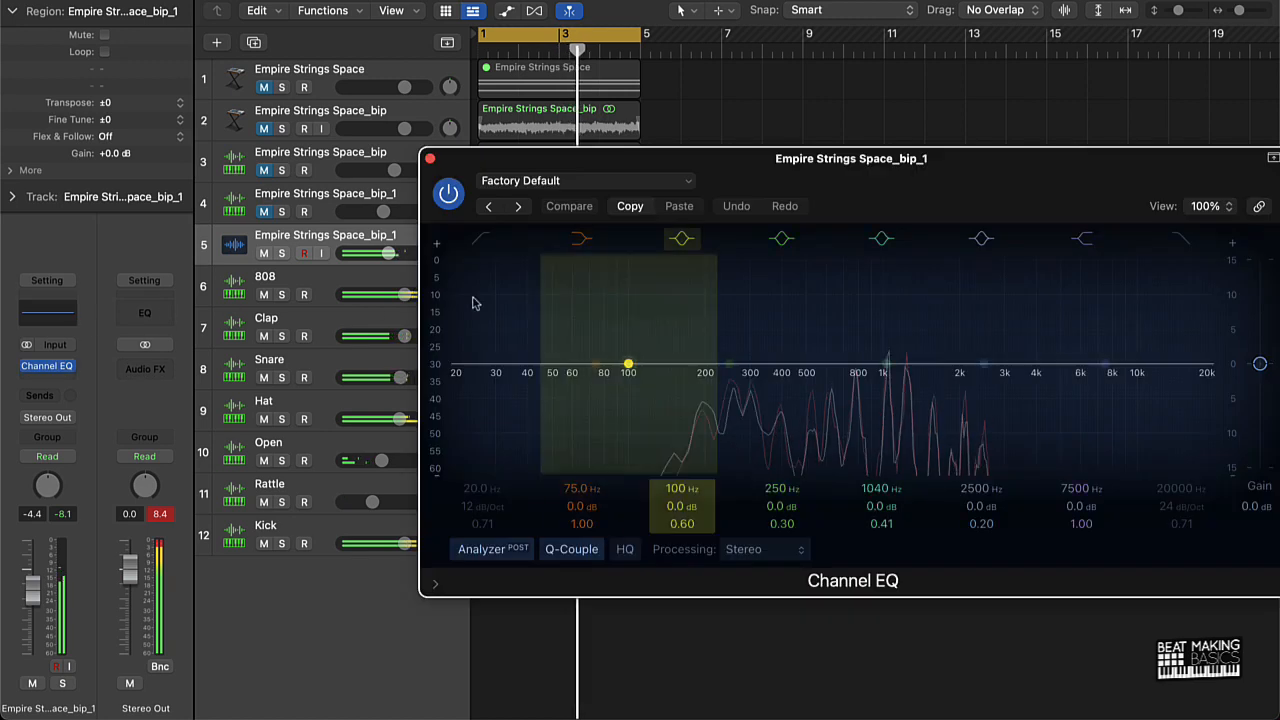
{"action": "left_click", "coordinate": [1184, 243]}
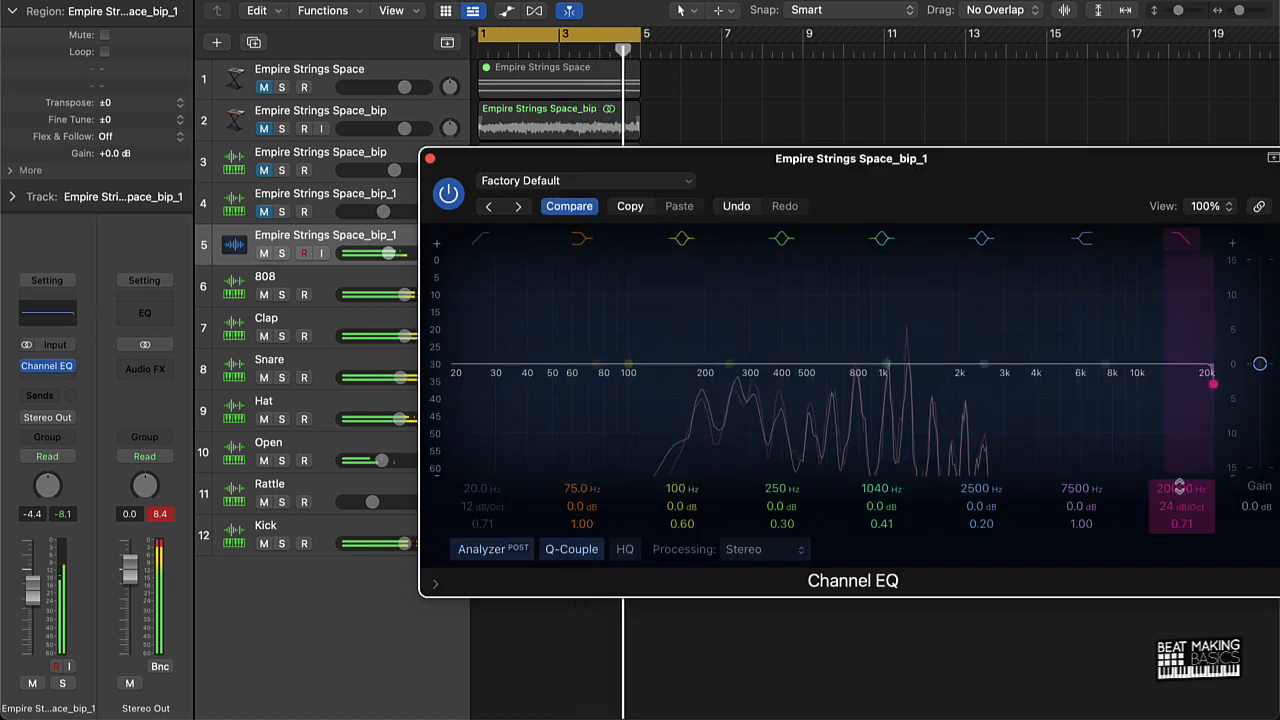
{"action": "left_click_drag", "start_coordinate": [1212, 383], "coordinate": [798, 383]}
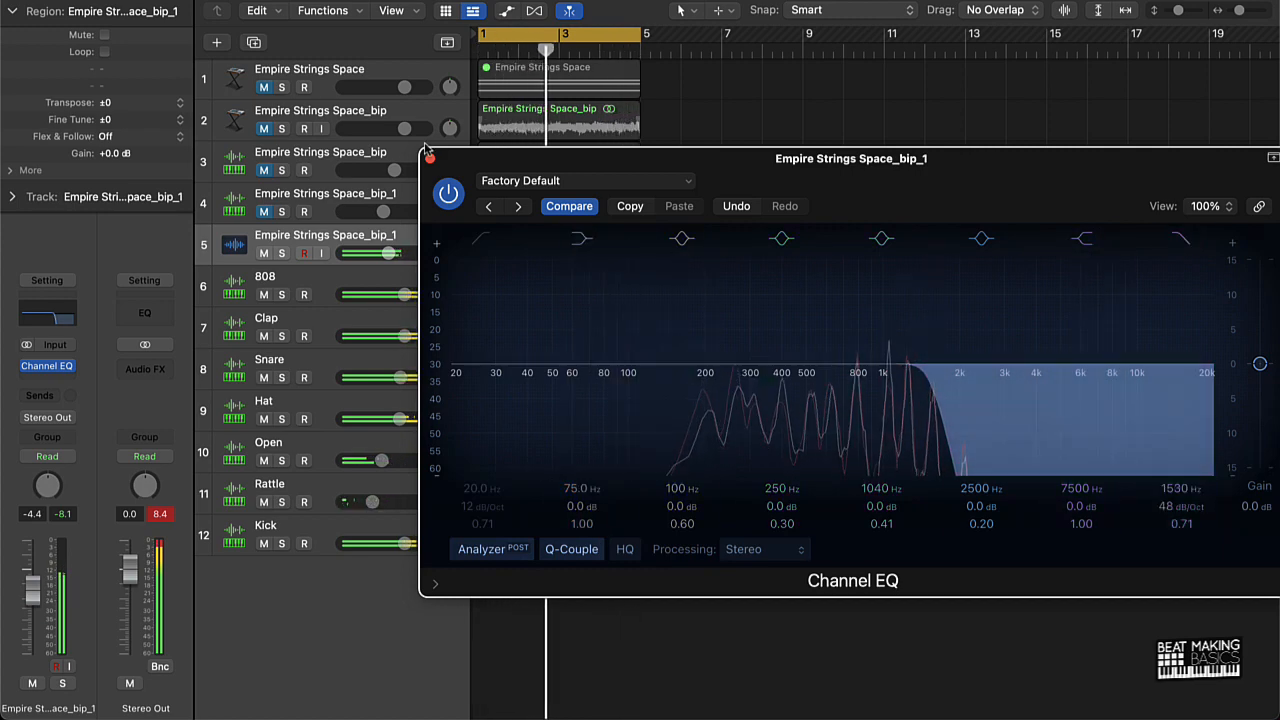
{"action": "left_click", "coordinate": [430, 160]}
{"action": "left_click", "coordinate": [820, 229]}
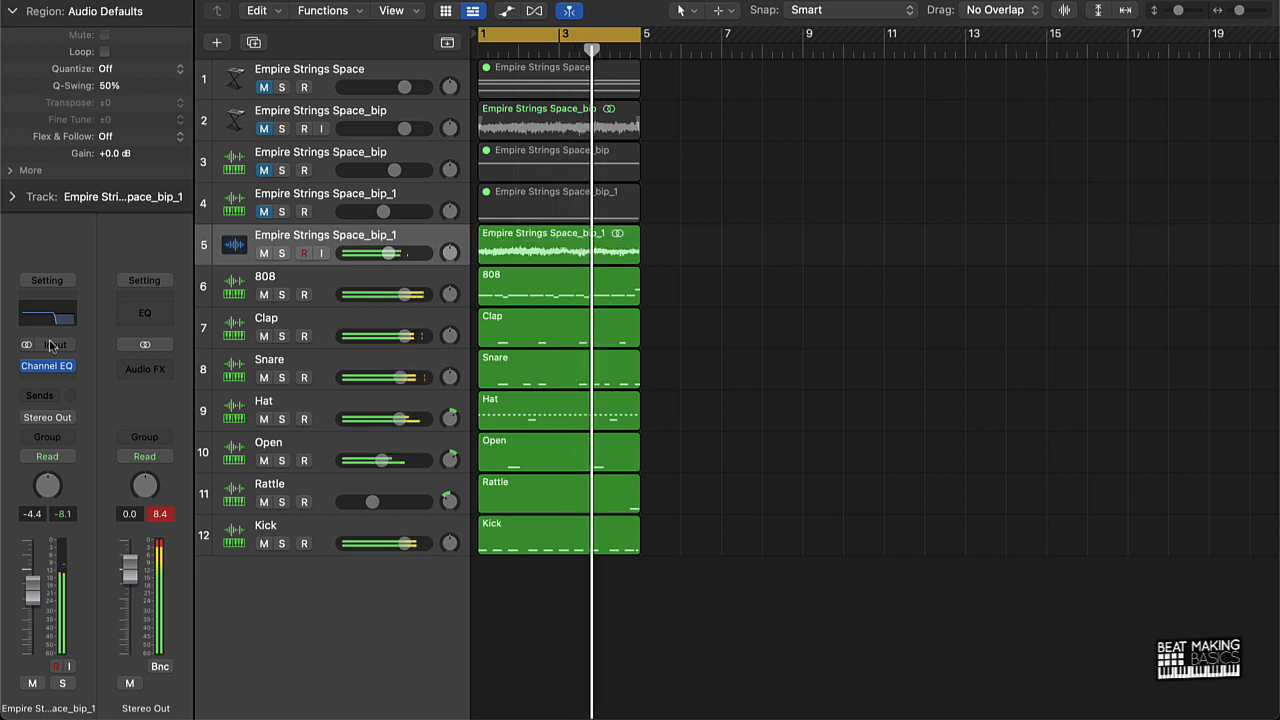
Add the stereo Murda Melodies plug-in after the Channel EQ on the Empire Strings Space_bip_1 audio track
{"action": "left_click", "coordinate": [56, 385]}
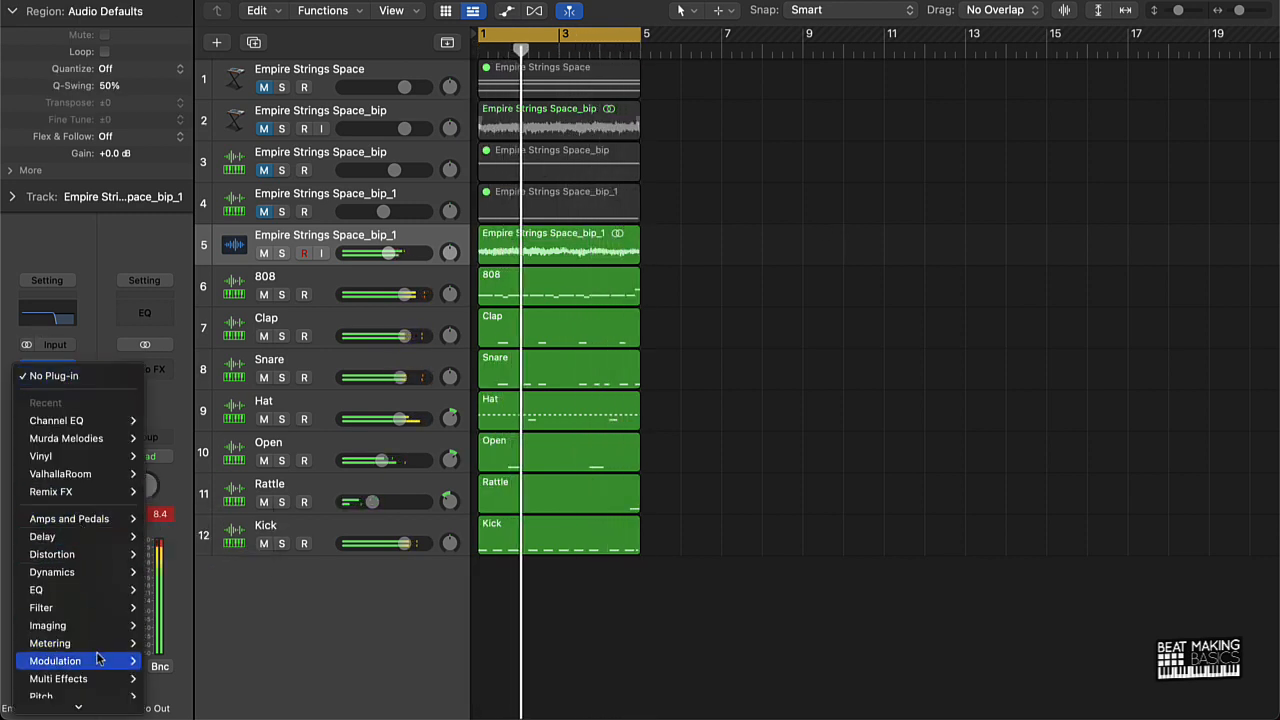
{"action": "mouse_move", "coordinate": [125, 706]}
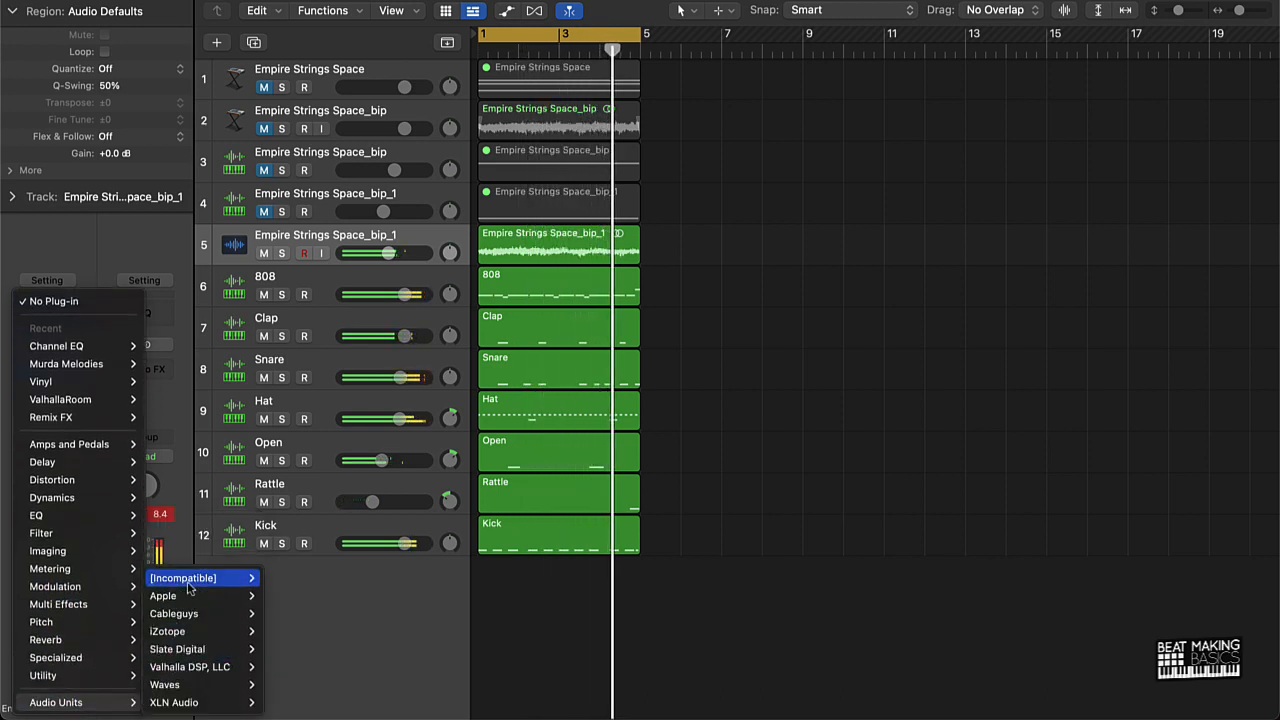
{"action": "mouse_move", "coordinate": [190, 586]}
{"action": "mouse_move", "coordinate": [84, 403]}
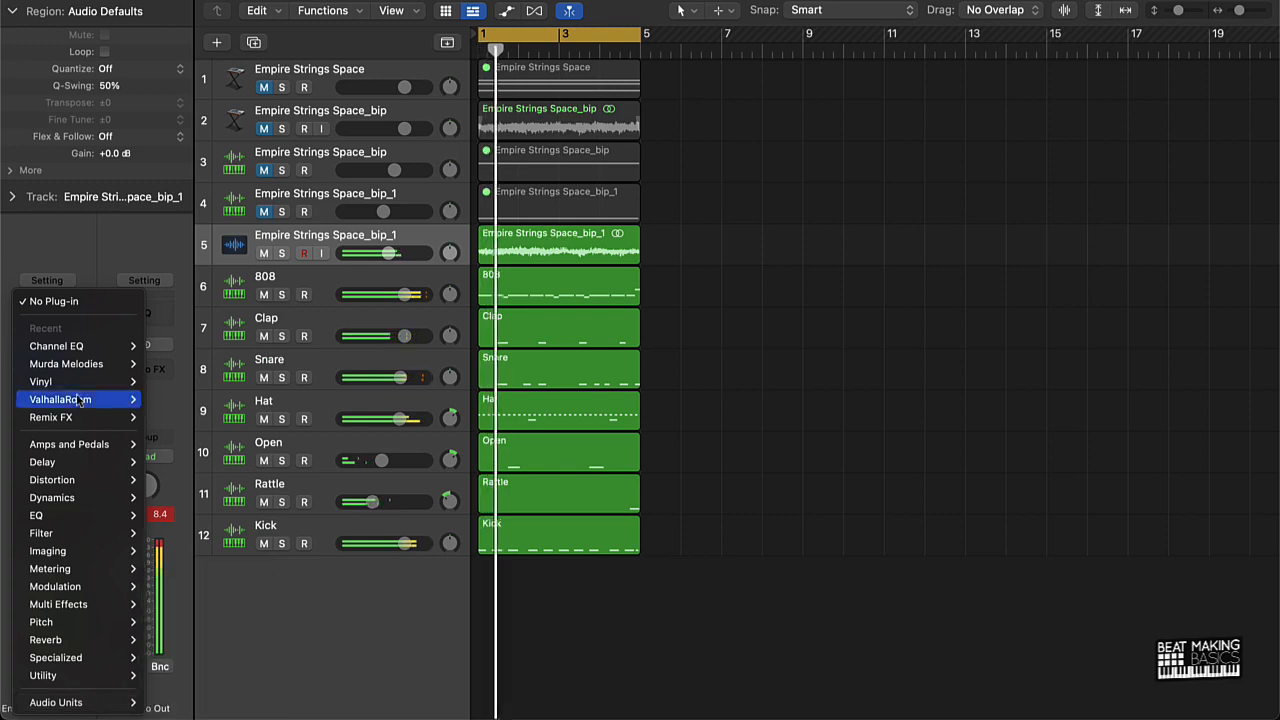
{"action": "mouse_move", "coordinate": [120, 364]}
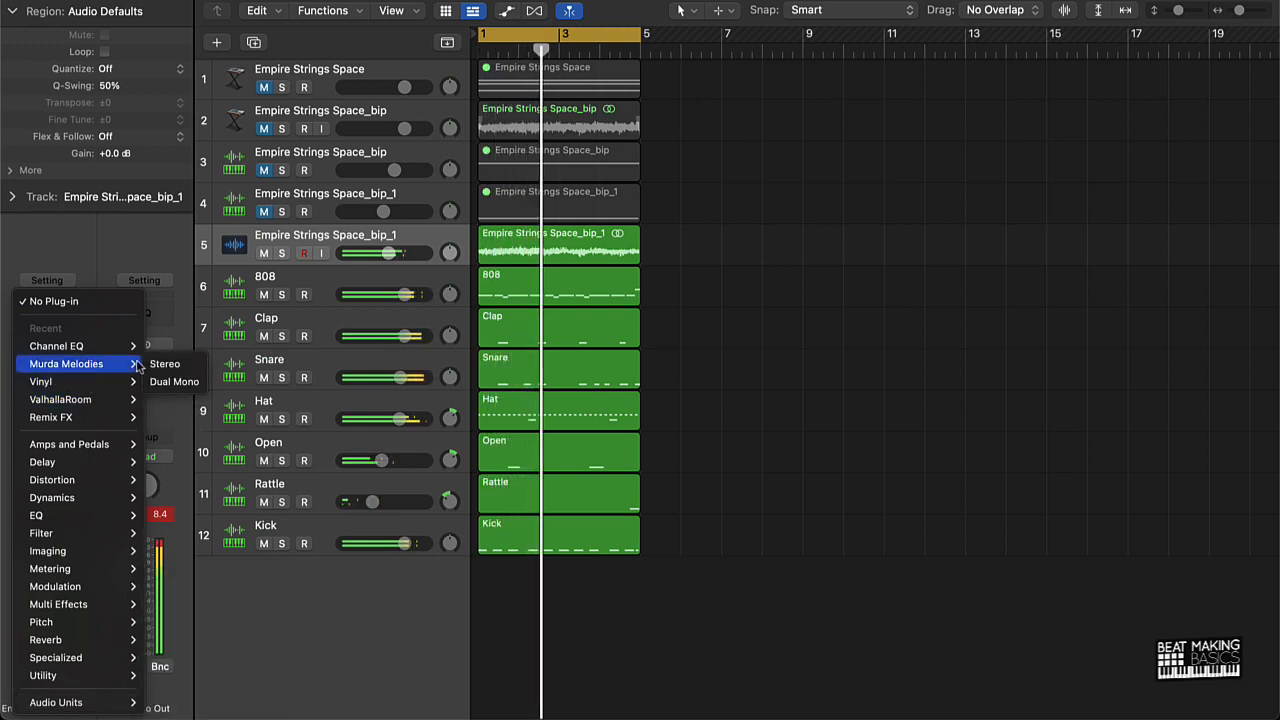
{"action": "left_click", "coordinate": [165, 364]}
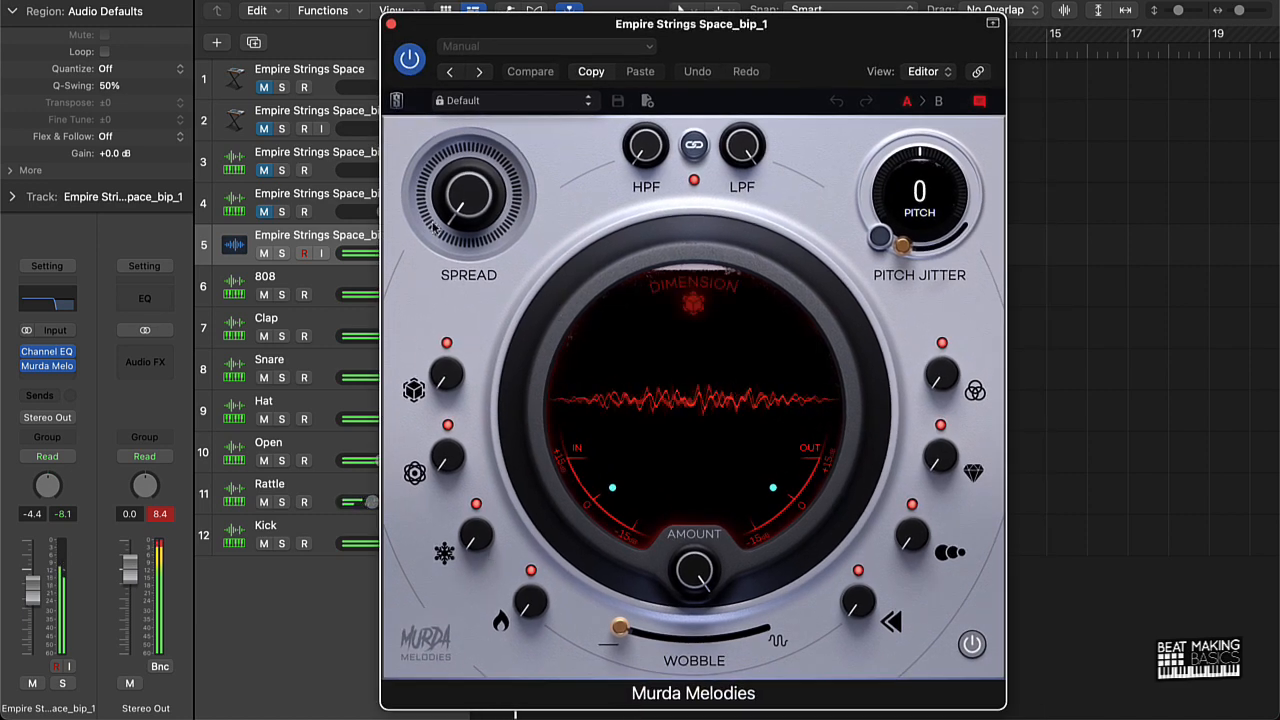
Raise the Spread in Murda Melodies, set the HPF to 28.2 Hz, lower the LPF, and close the plug-in
{"action": "left_click_drag", "start_coordinate": [468, 195], "coordinate": [468, 160]}
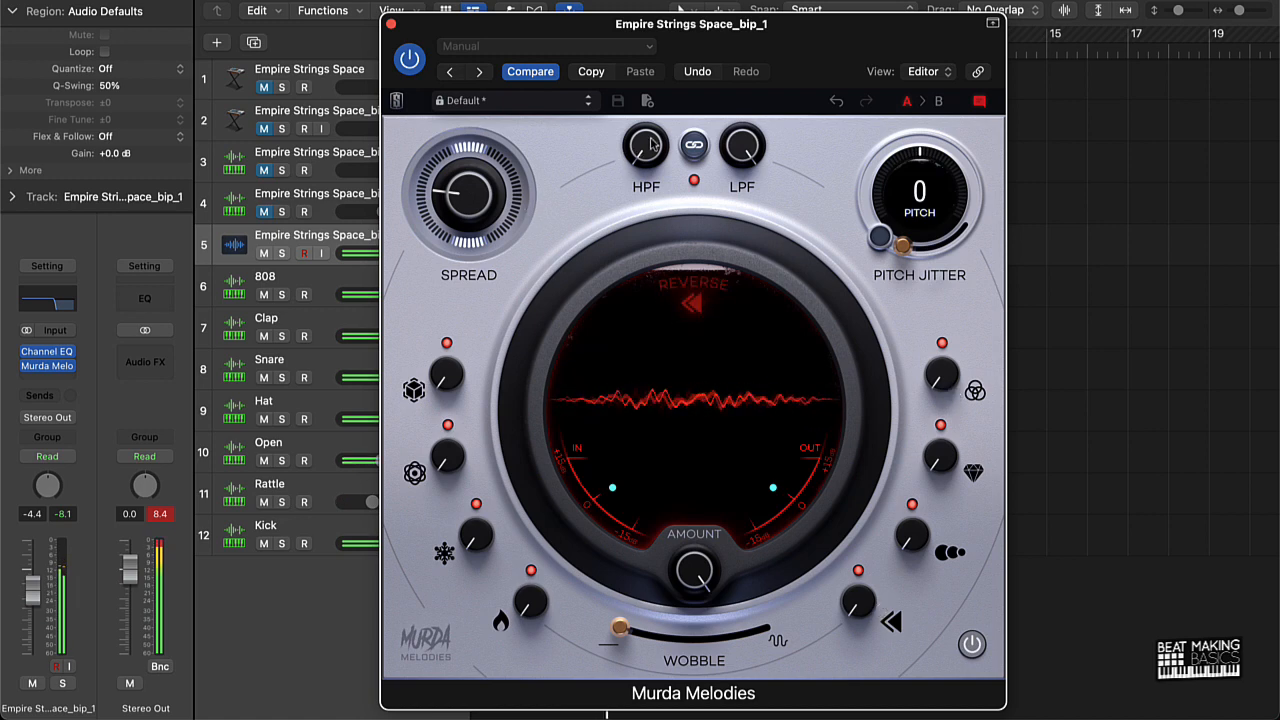
{"action": "left_click_drag", "start_coordinate": [757, 143], "coordinate": [731, 204]}
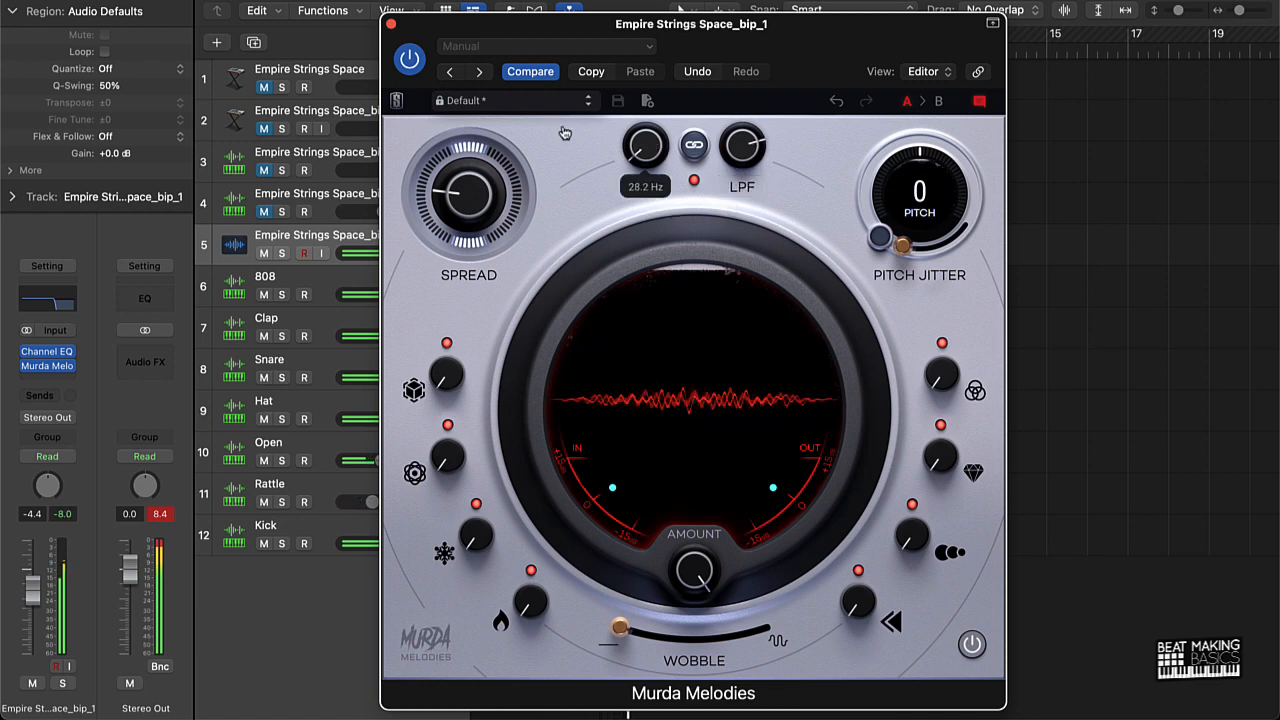
{"action": "left_click", "coordinate": [391, 23]}
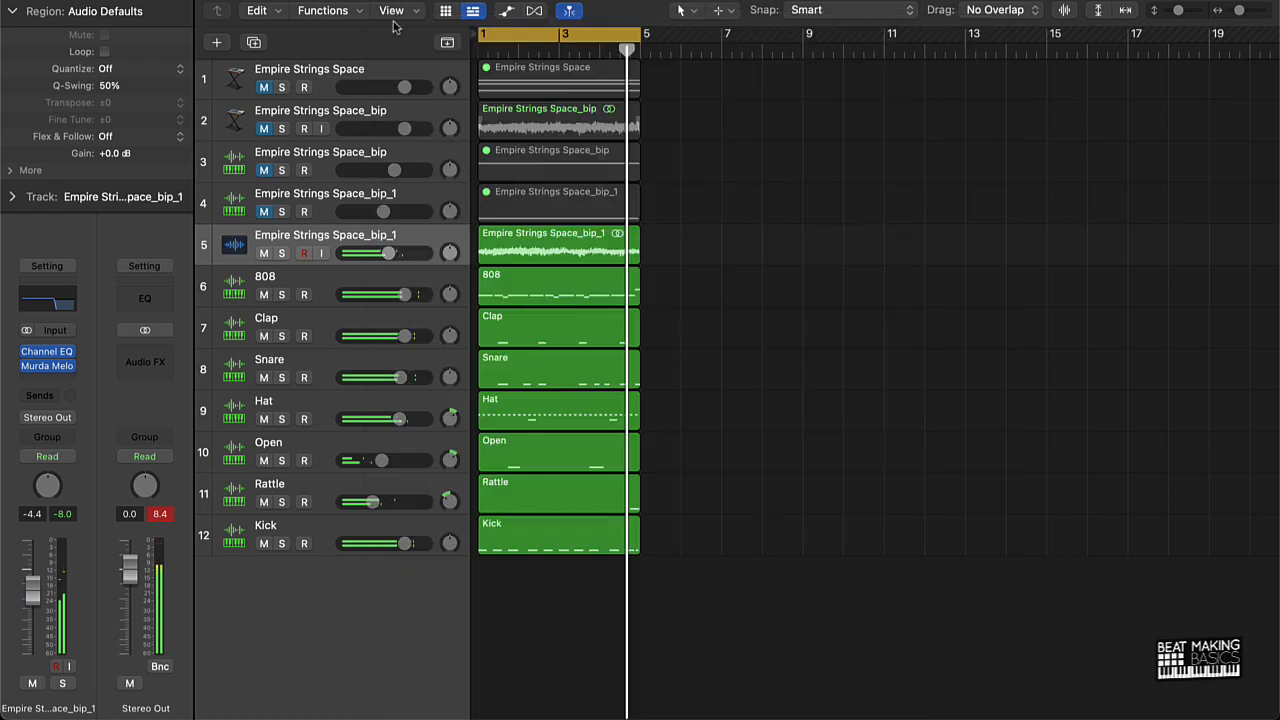
Duplicate the Empire Strings Space_bip_1 audio track with its settings and move a copy of its region onto the new track
{"action": "left_click", "coordinate": [415, 248]}
{"action": "key", "text": "super+d"}
{"action": "left_click", "coordinate": [545, 256]}
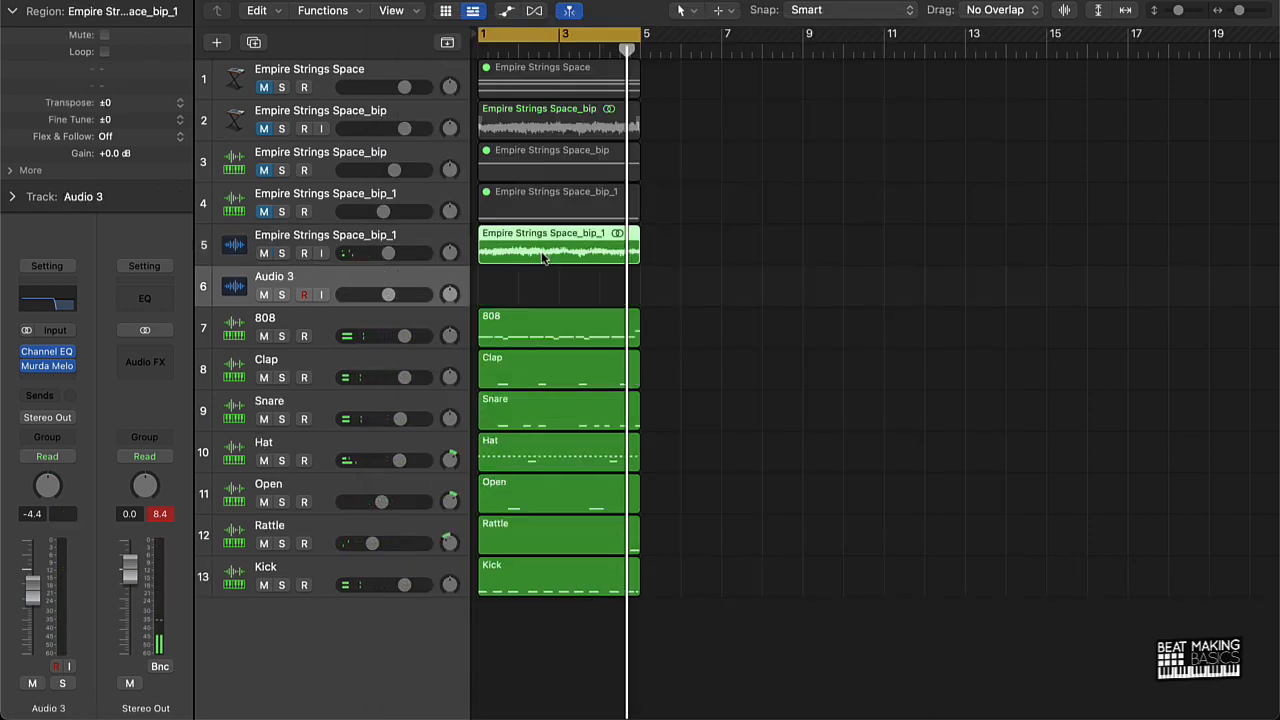
{"action": "left_click_drag", "start_coordinate": [545, 256], "coordinate": [545, 295]}
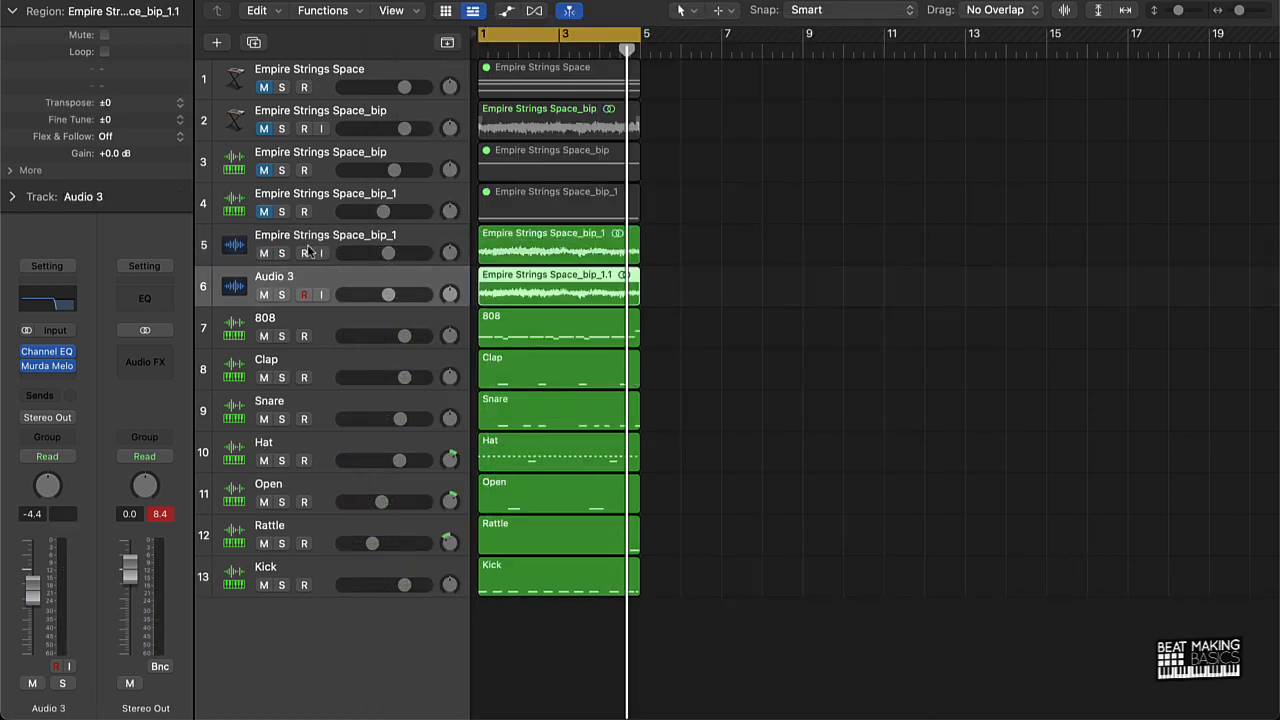
Mute the original Empire Strings Space_bip_1 audio track, play the loop, and lower Audio 3 to -5.4 dB
{"action": "left_click", "coordinate": [282, 242]}
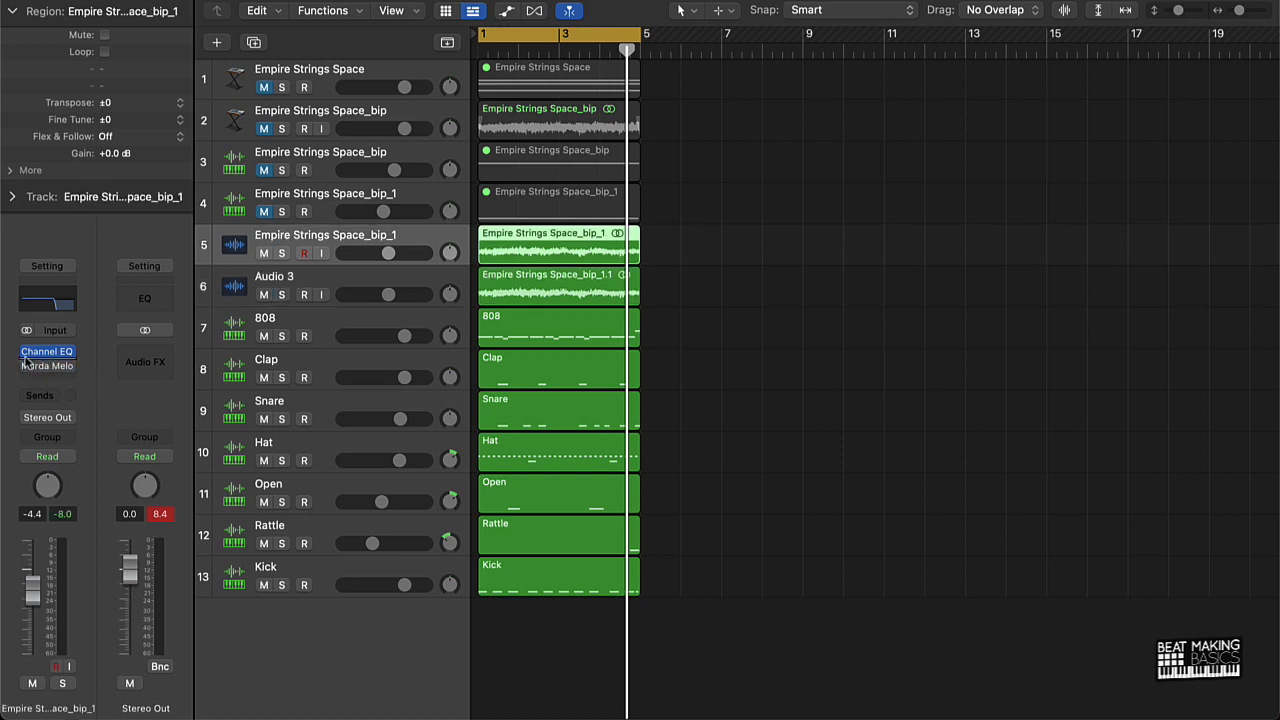
{"action": "left_click", "coordinate": [264, 253]}
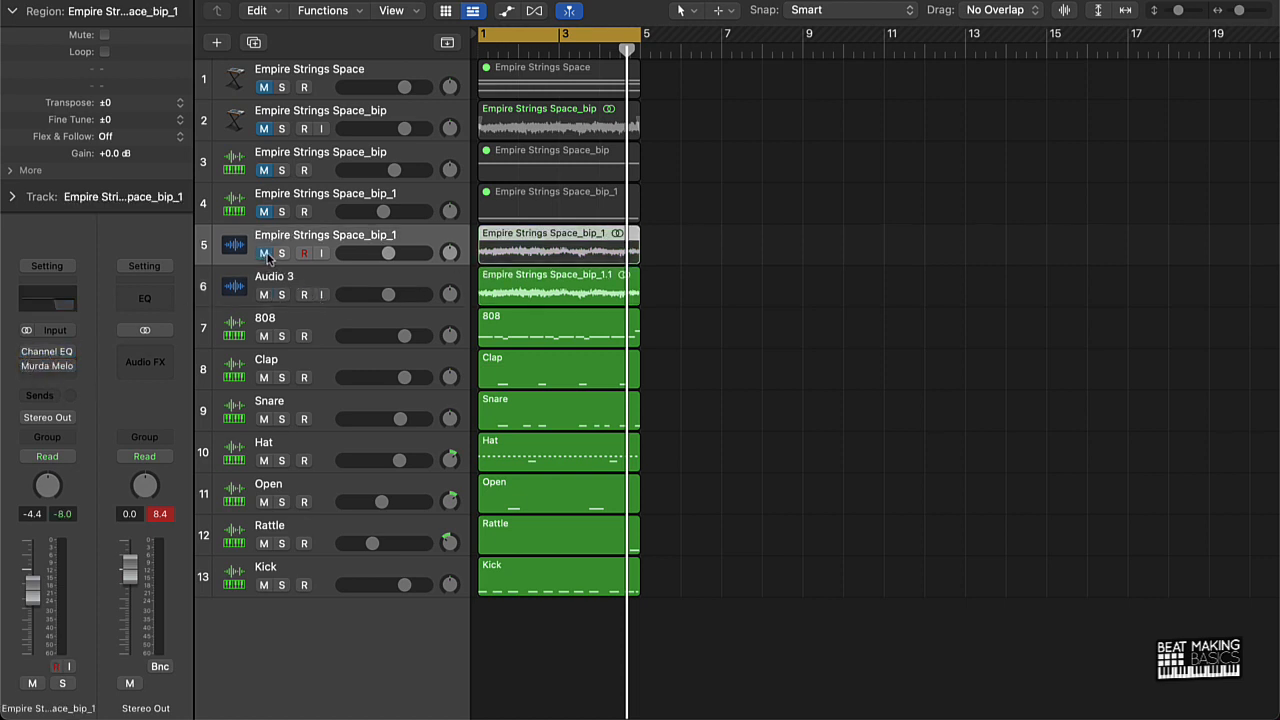
{"action": "left_click", "coordinate": [703, 281]}
{"action": "key", "text": "space"}
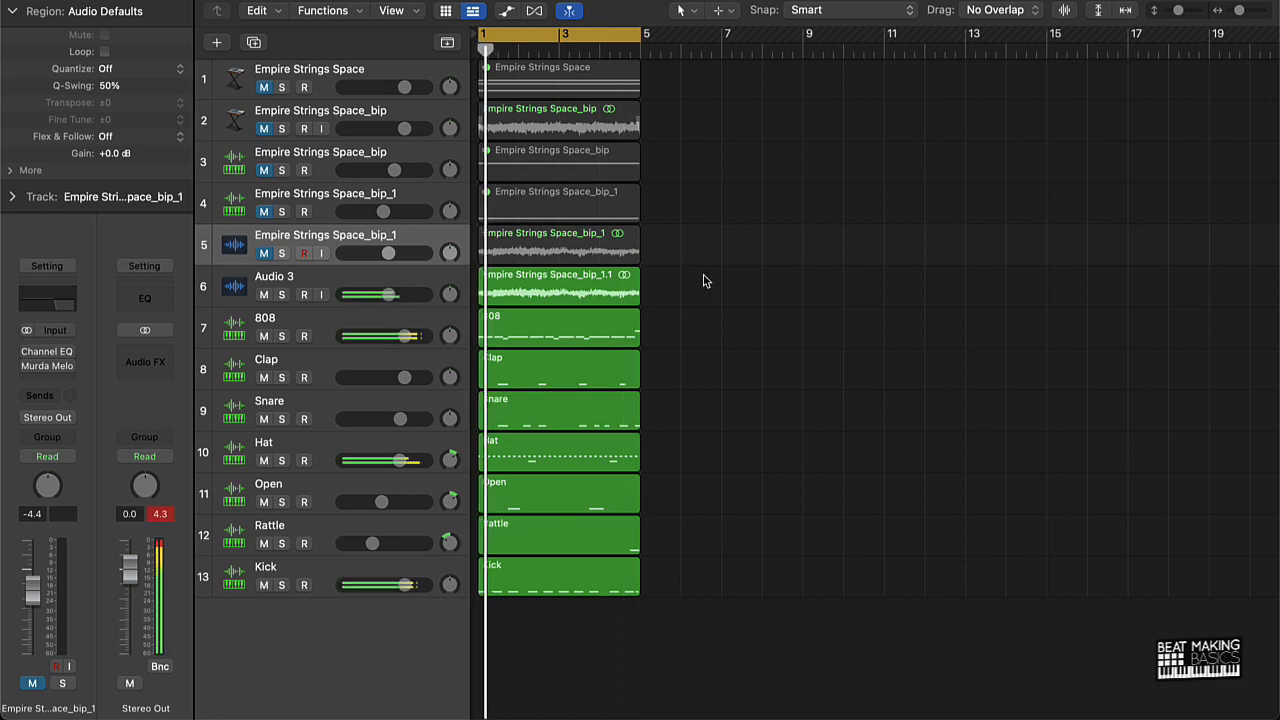
{"action": "left_click", "coordinate": [372, 278]}
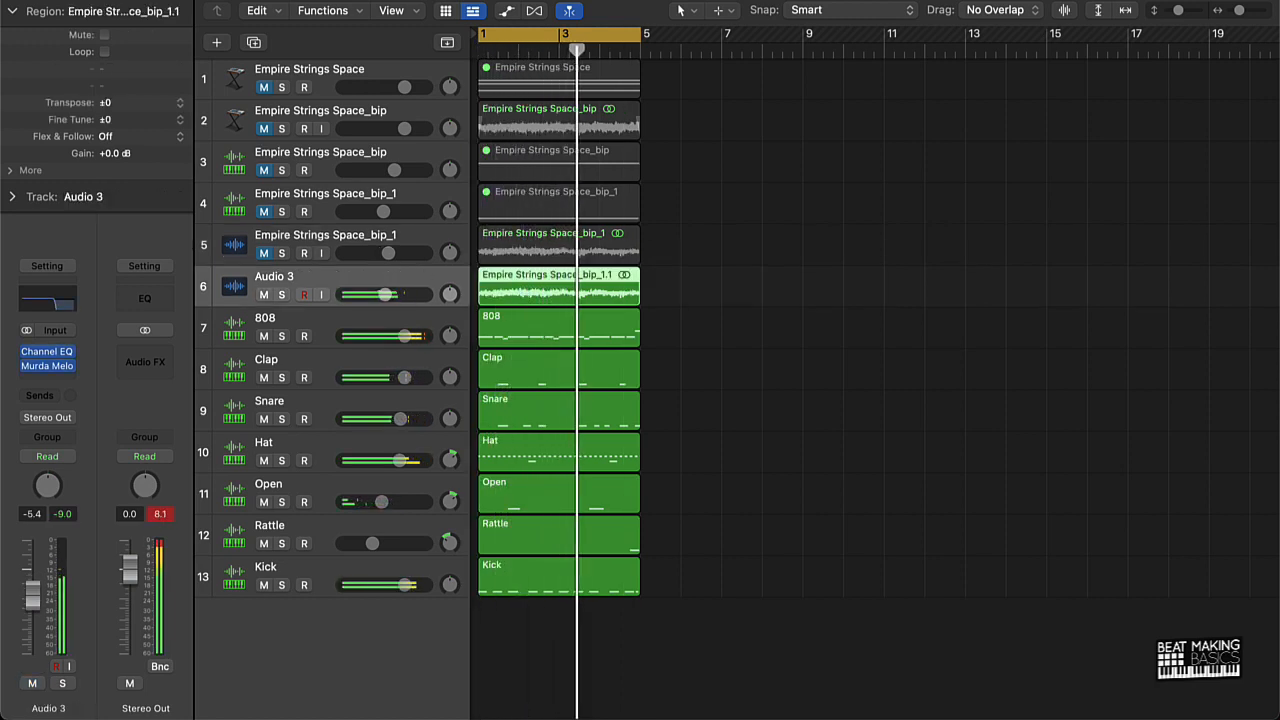
Insert the stereo Waves Smack Attack (s) plug-in on the Stereo Out channel
{"action": "left_click", "coordinate": [145, 360]}
{"action": "mouse_move", "coordinate": [160, 700]}
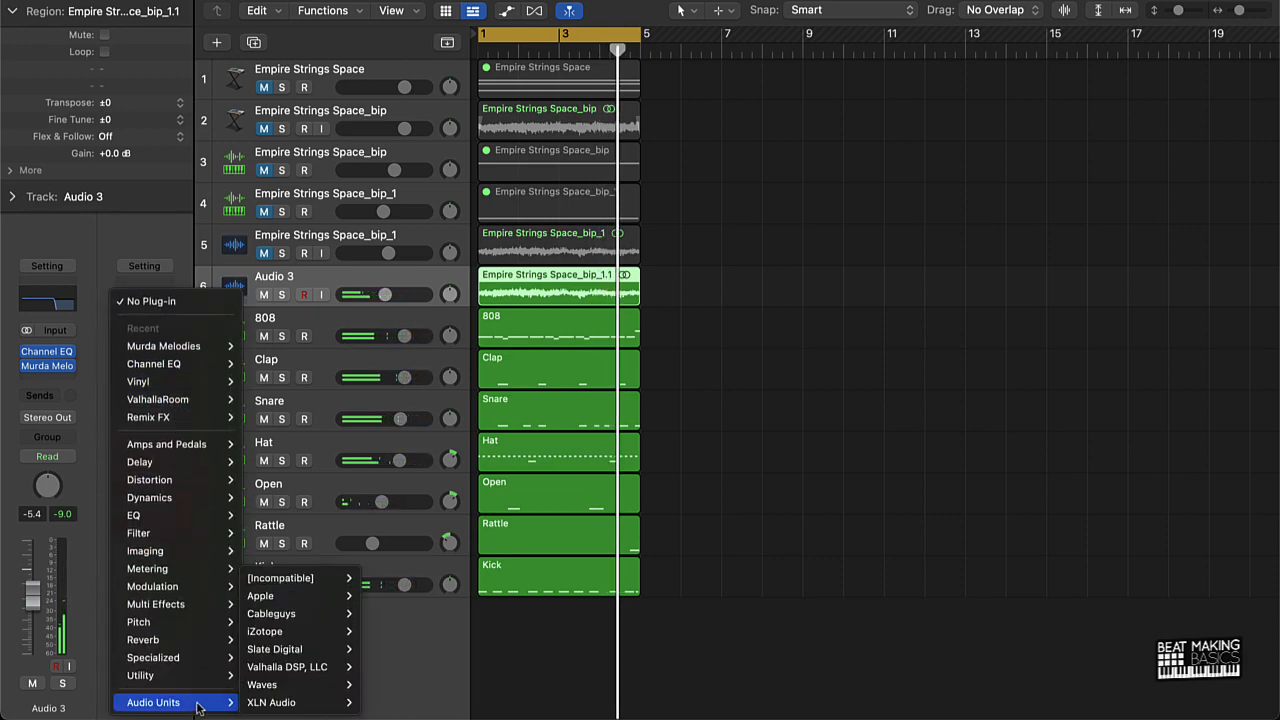
{"action": "mouse_move", "coordinate": [279, 688]}
{"action": "scroll", "coordinate": [429, 576], "scroll_direction": "down", "scroll_amount": 20}
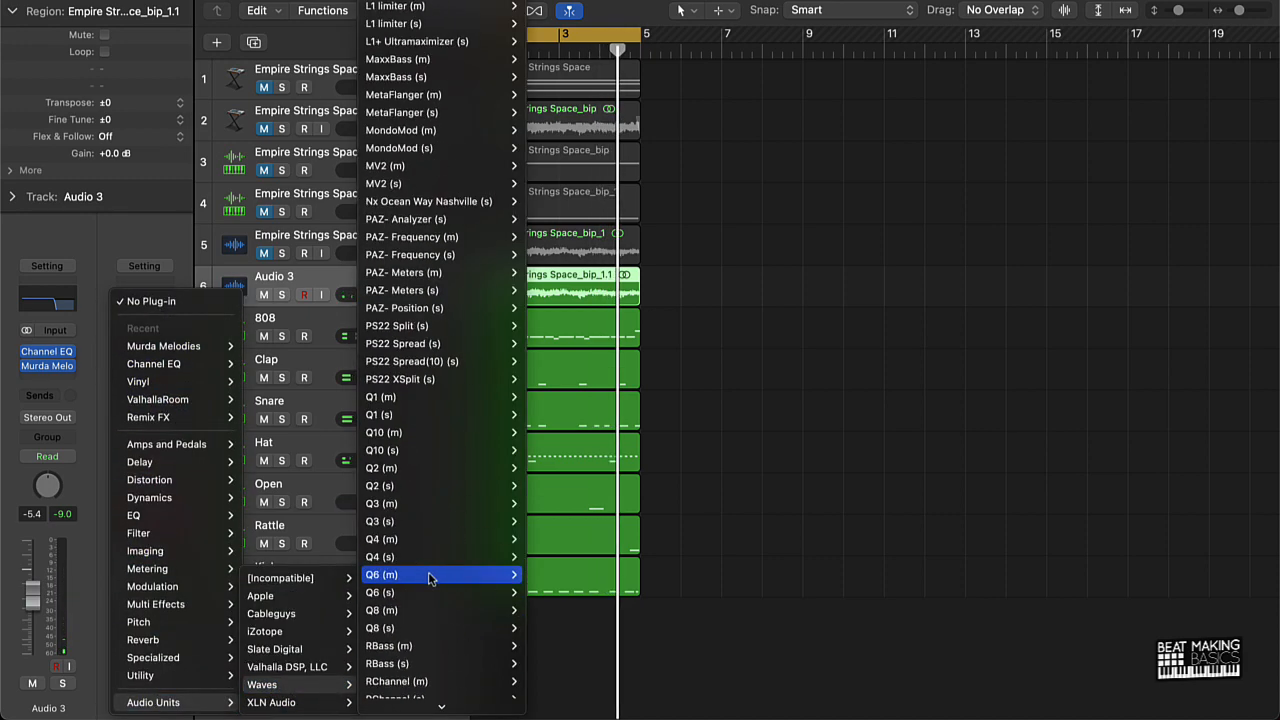
{"action": "mouse_move", "coordinate": [424, 581]}
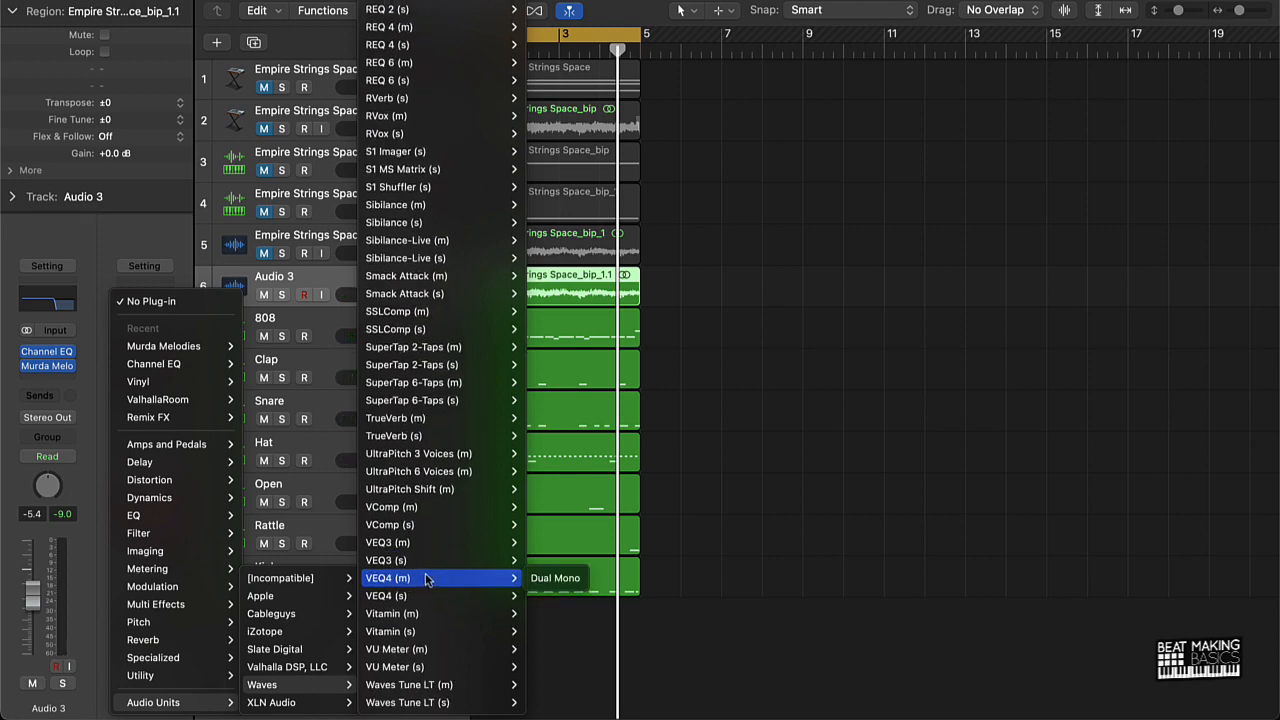
{"action": "mouse_move", "coordinate": [426, 457]}
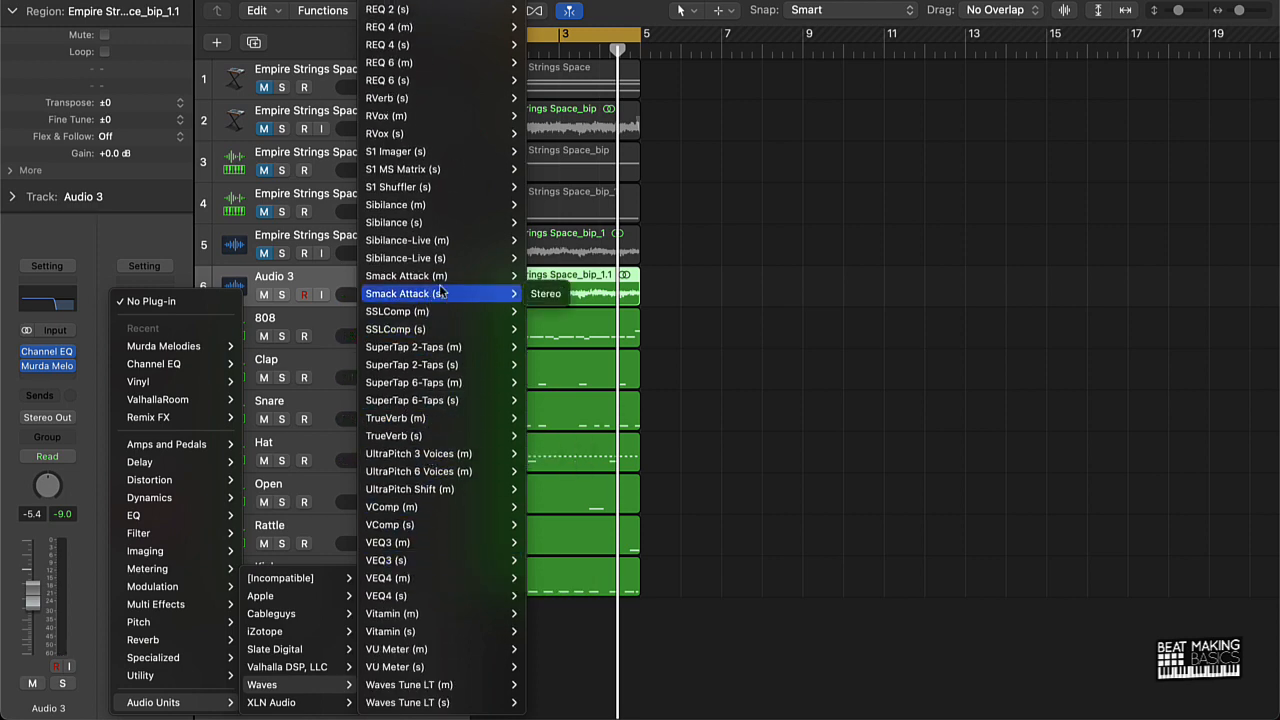
{"action": "left_click", "coordinate": [537, 291]}
{"action": "left_click", "coordinate": [722, 308]}
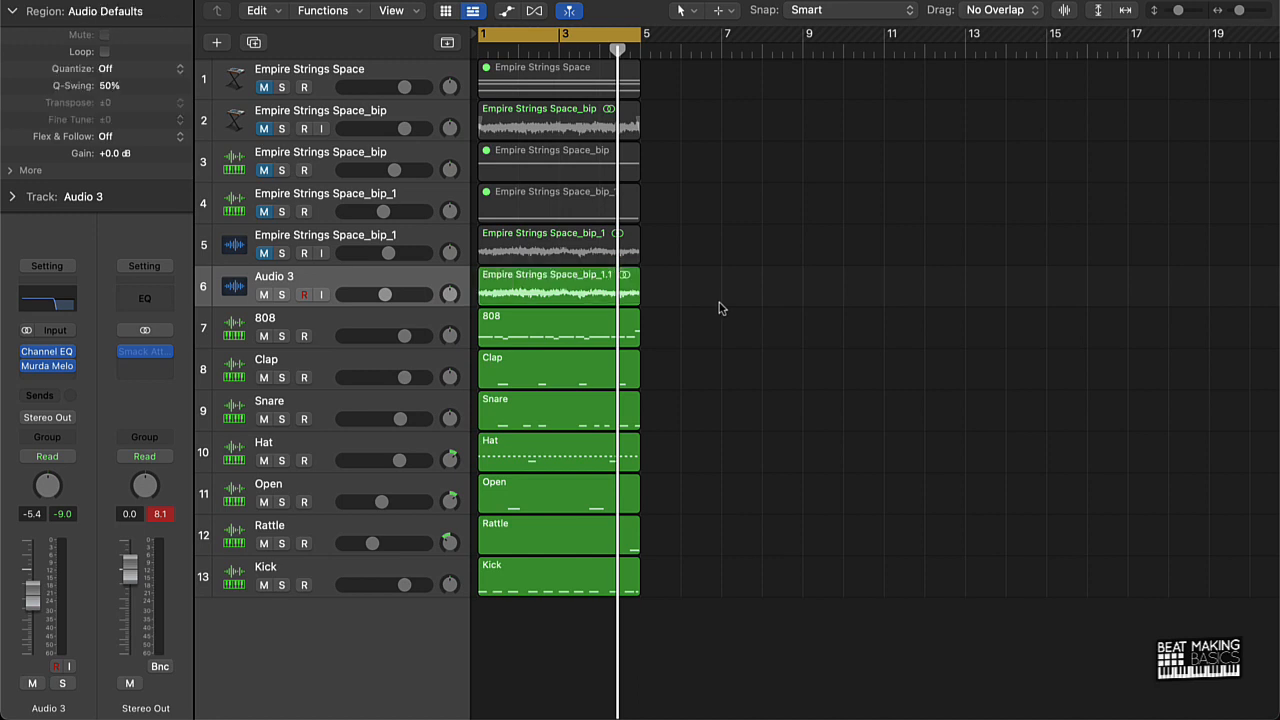
Reset the Stereo Out peak reading, set the Guard in Smack Attack to Clip, and close the plug-in
{"action": "left_click", "coordinate": [166, 513]}
{"action": "left_click", "coordinate": [145, 351]}
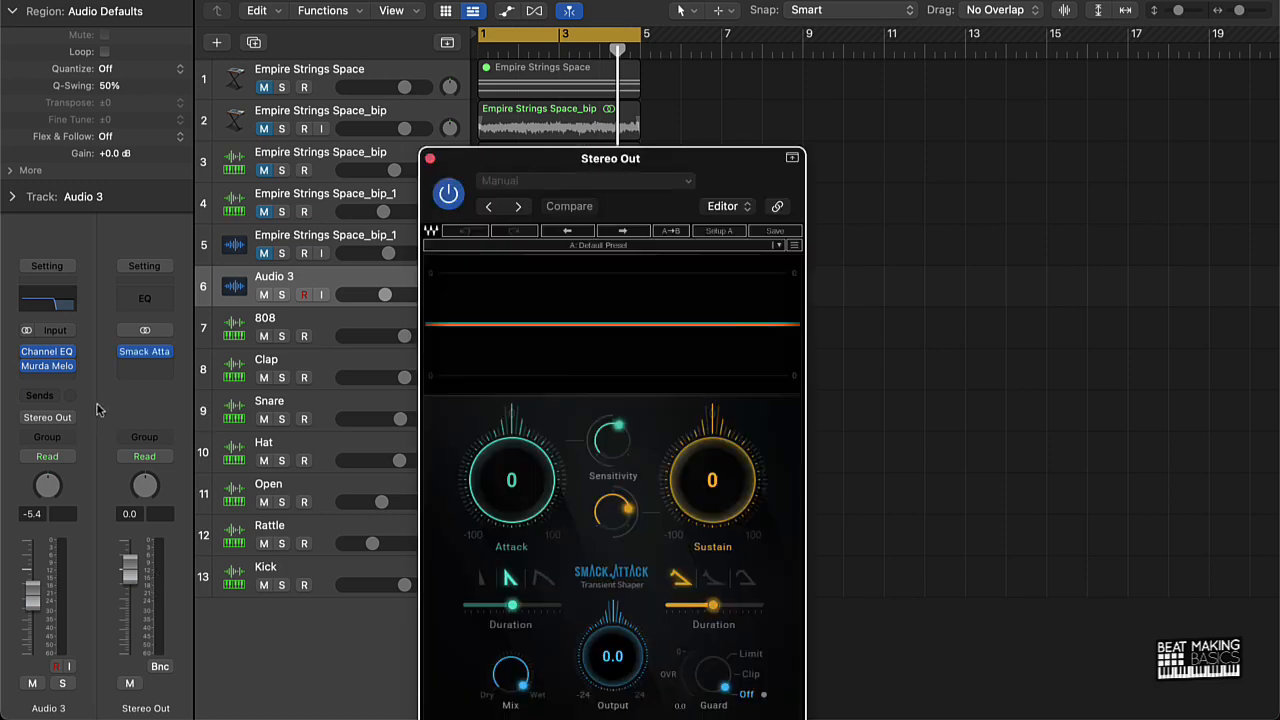
{"action": "left_click_drag", "start_coordinate": [752, 167], "coordinate": [707, 43]}
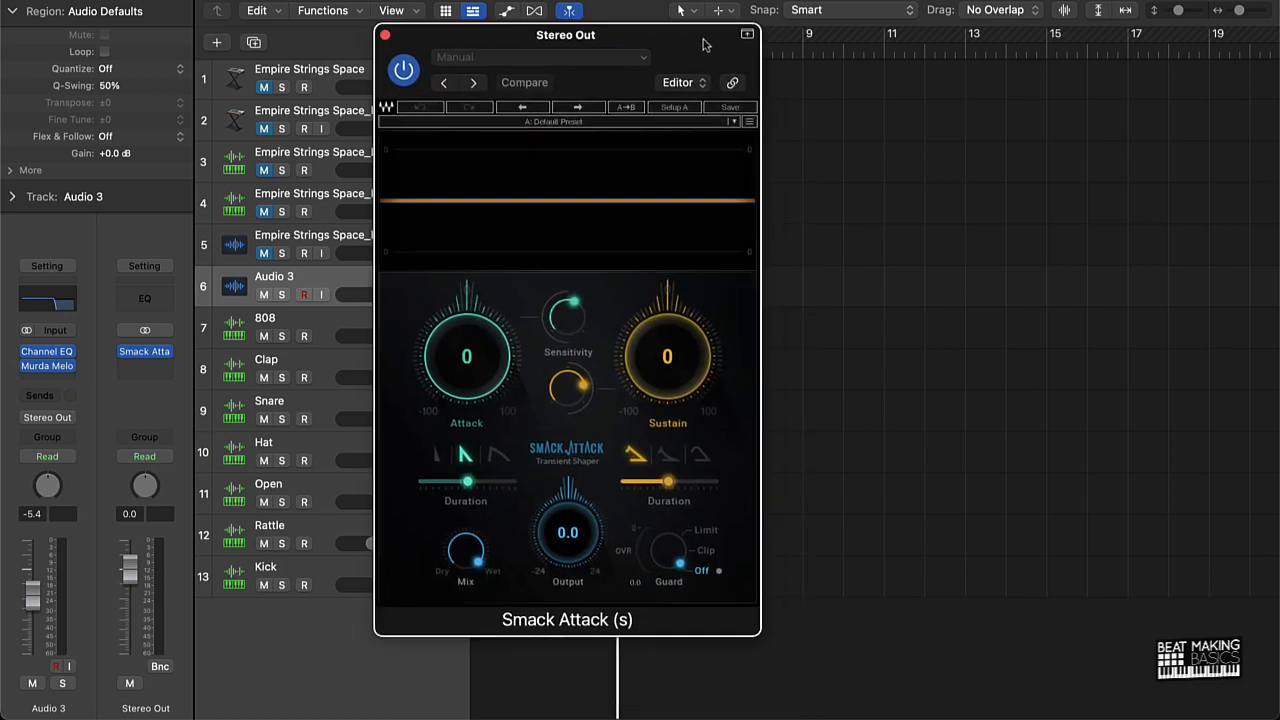
{"action": "left_click", "coordinate": [706, 550]}
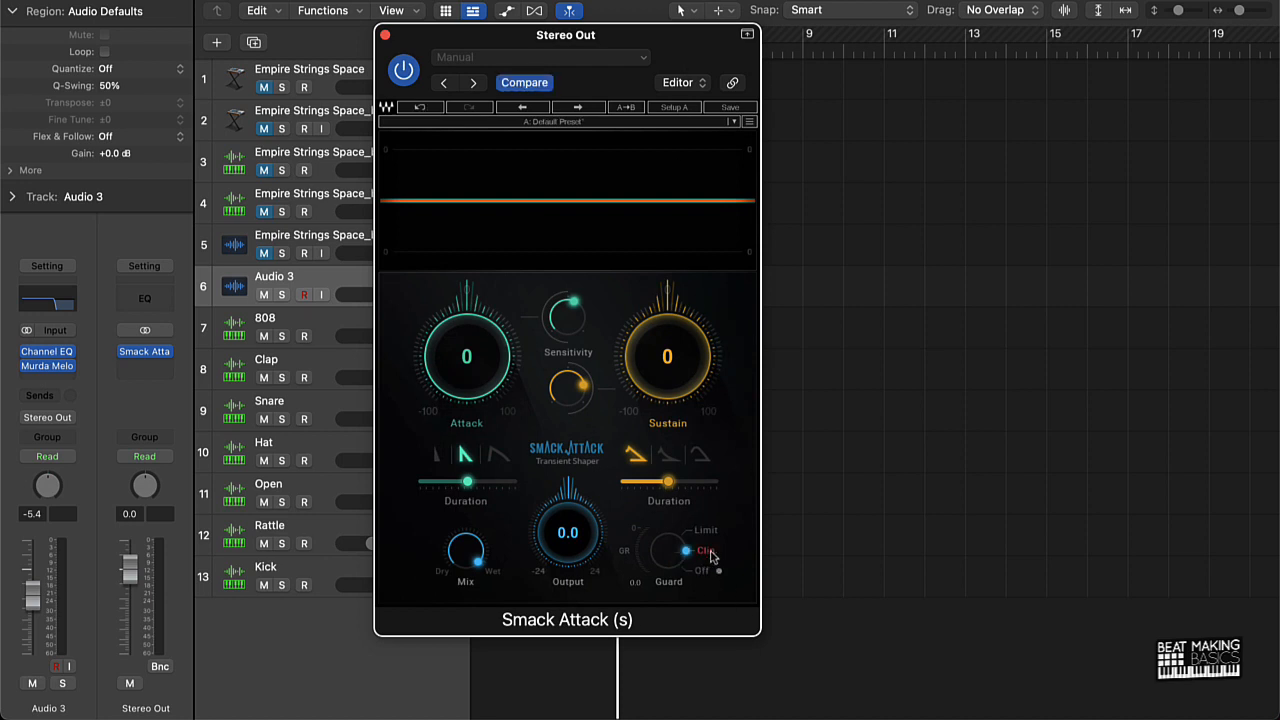
{"action": "left_click", "coordinate": [385, 35]}
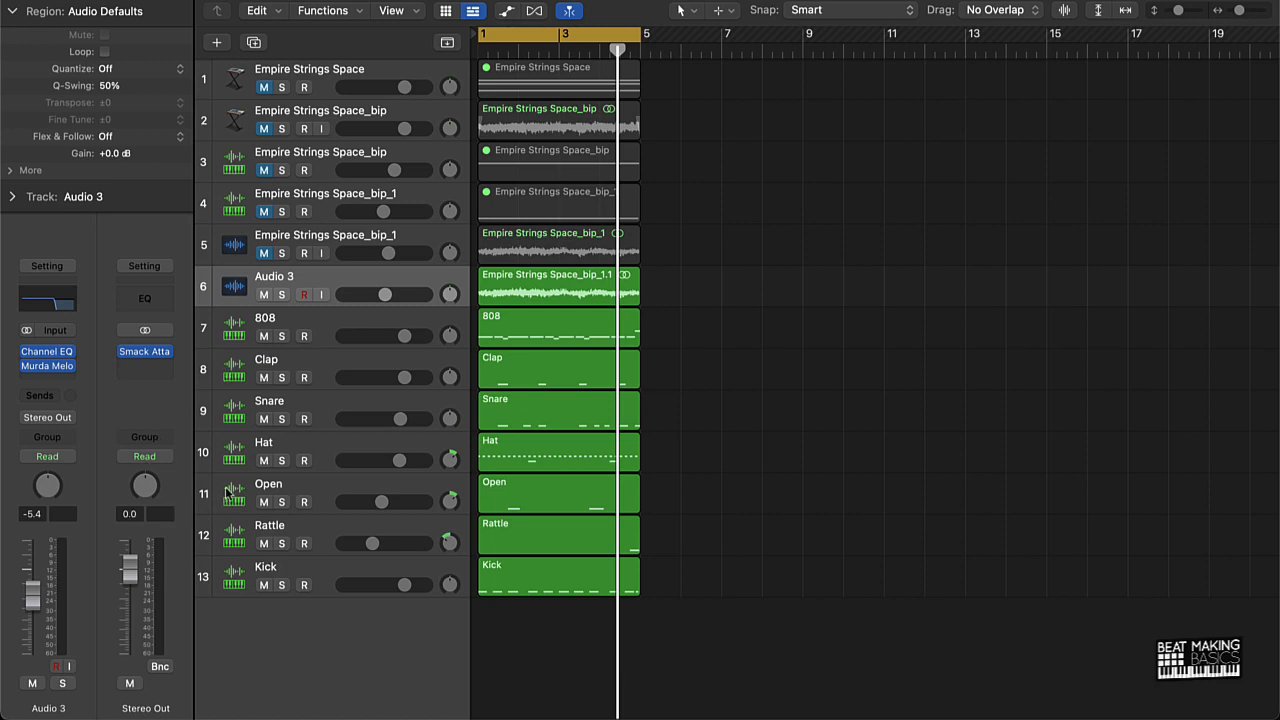
Play the loop from the start, lower the 808, Hat and Kick tracks slightly, and set Audio 3 to -8.0 dB
{"action": "key", "text": "Return"}
{"action": "key", "text": "space"}
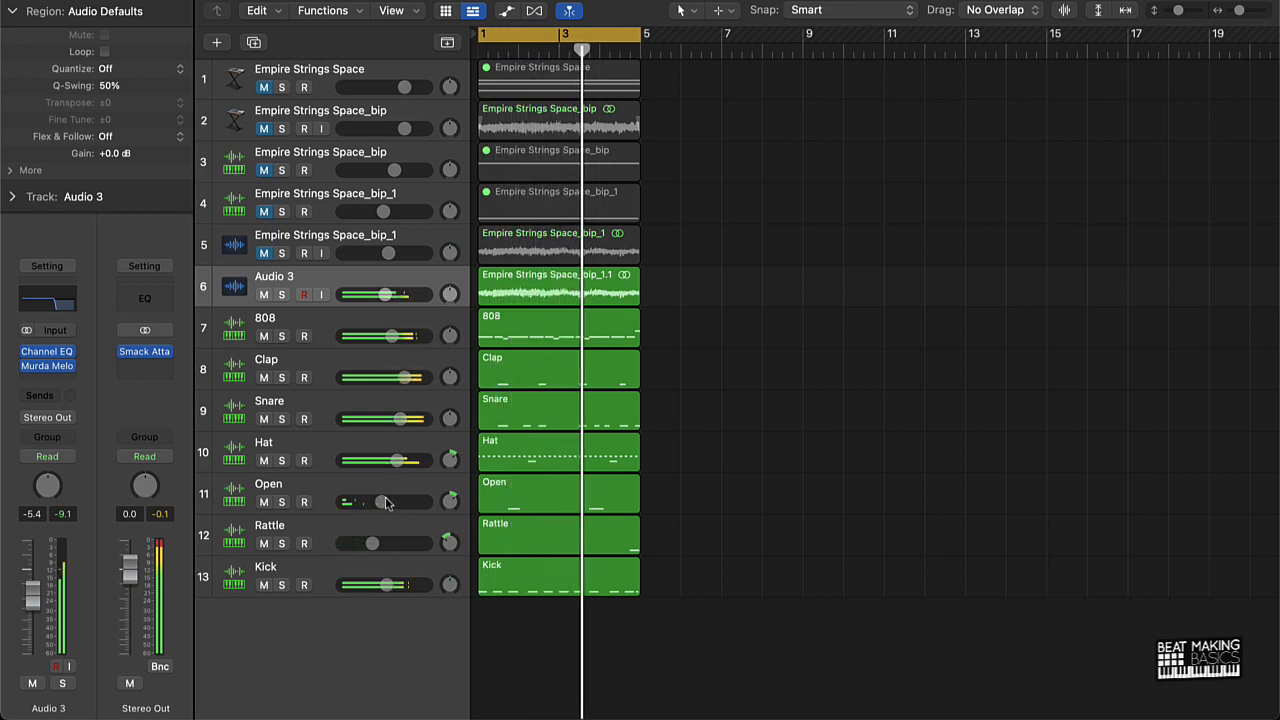
{"action": "left_click_drag", "start_coordinate": [386, 294], "coordinate": [378, 294]}
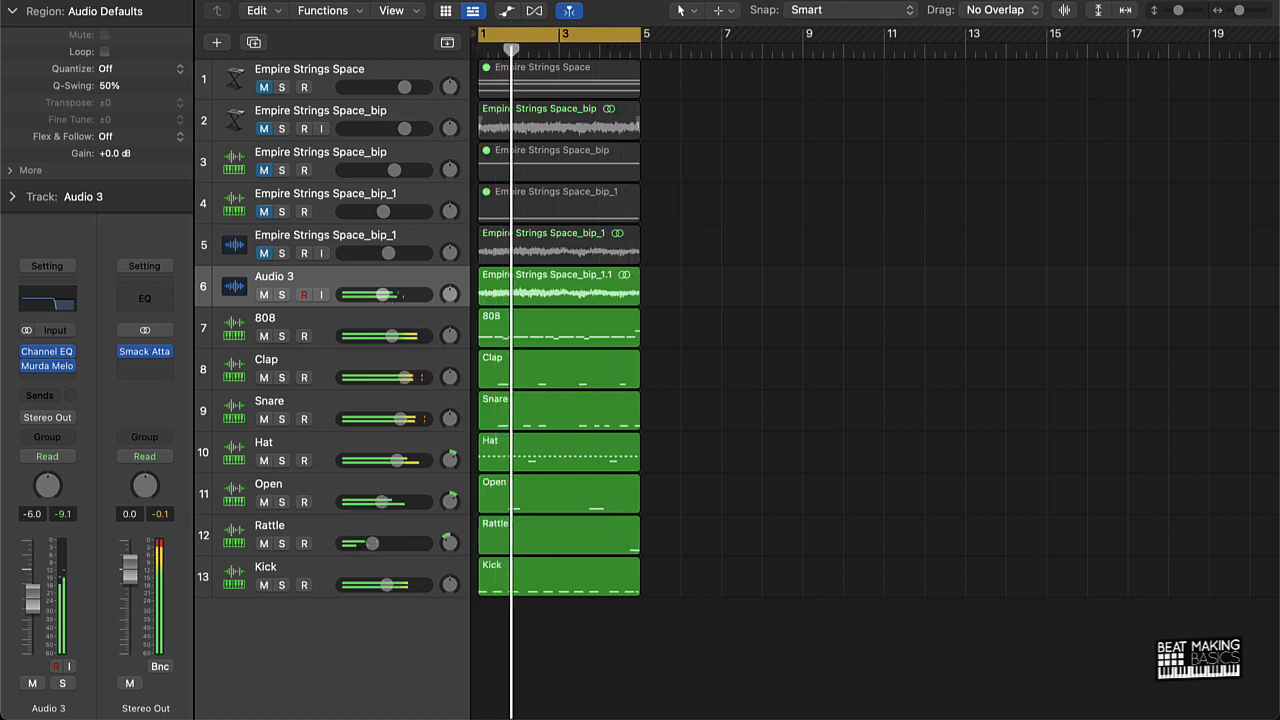
{"action": "left_click_drag", "start_coordinate": [382, 294], "coordinate": [380, 253]}
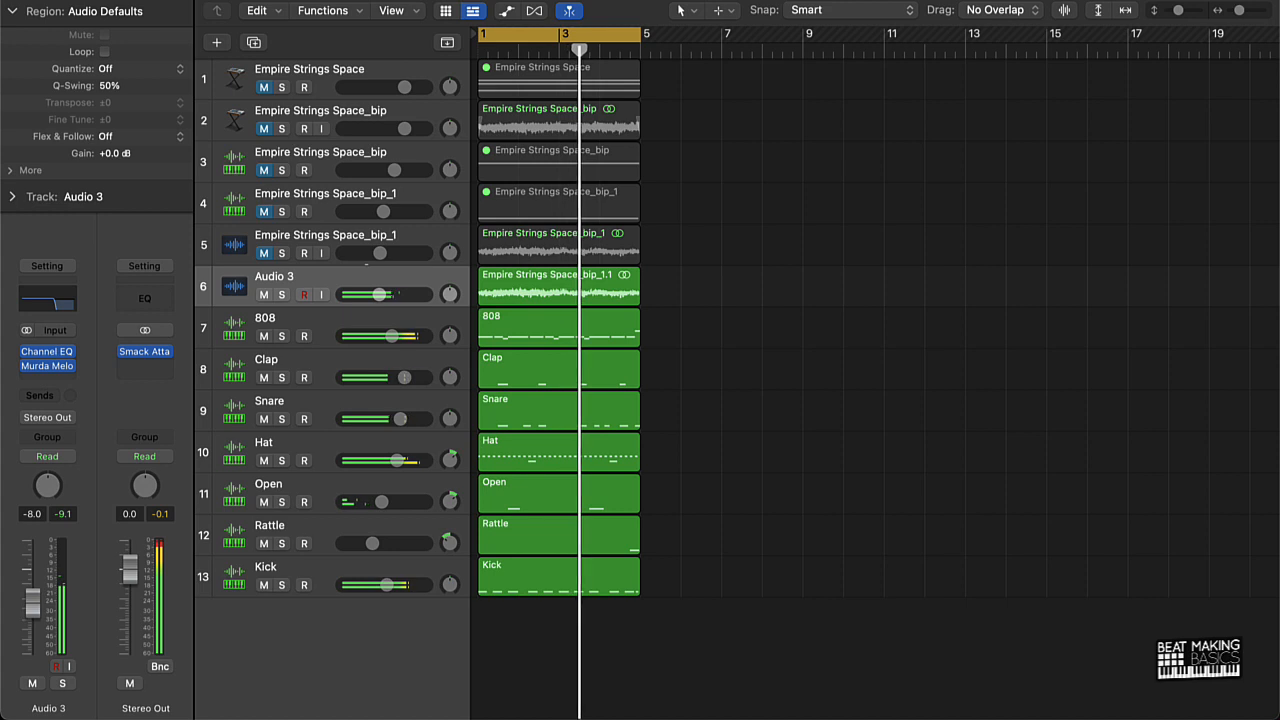
Unmute the Empire Strings Space_bip_1 audio track at -5.8 dB and mute Audio 3
{"action": "left_click", "coordinate": [263, 252]}
{"action": "left_click", "coordinate": [263, 294]}
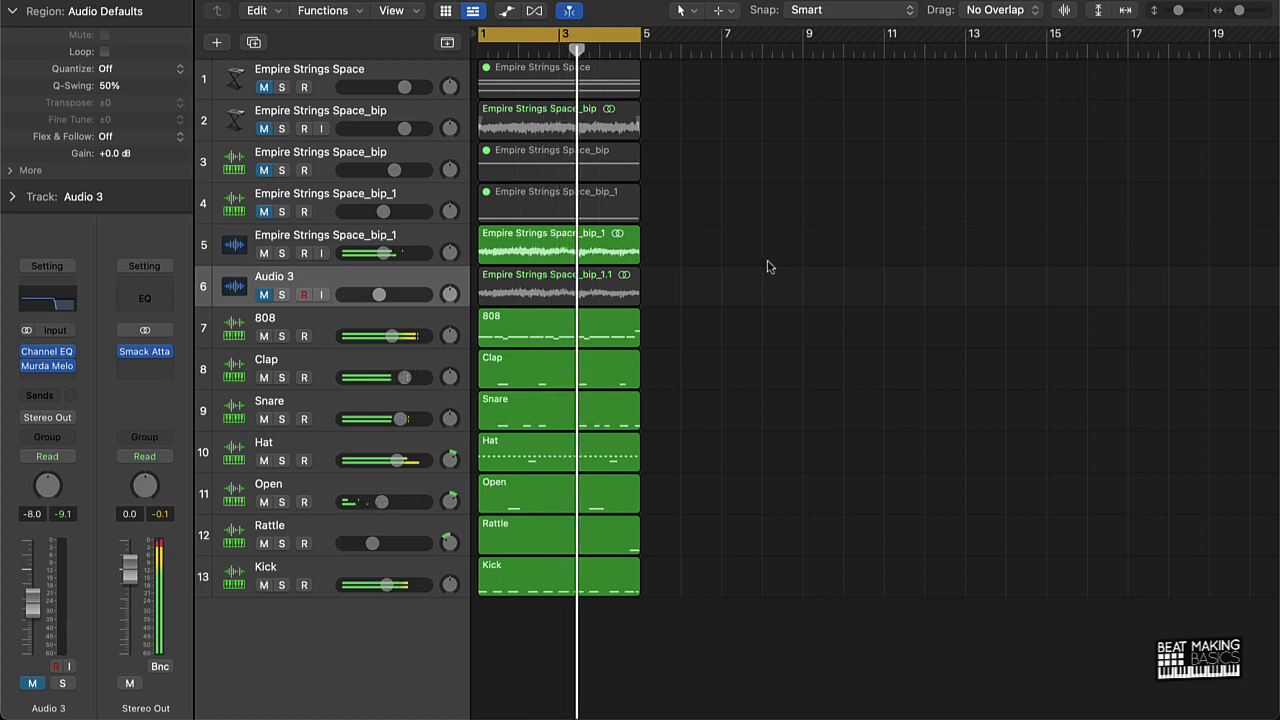
Rename the Empire Strings Space_bip_1 audio track to Melody 1 and the Audio 3 track to Melody 2
{"action": "left_click", "coordinate": [297, 236]}
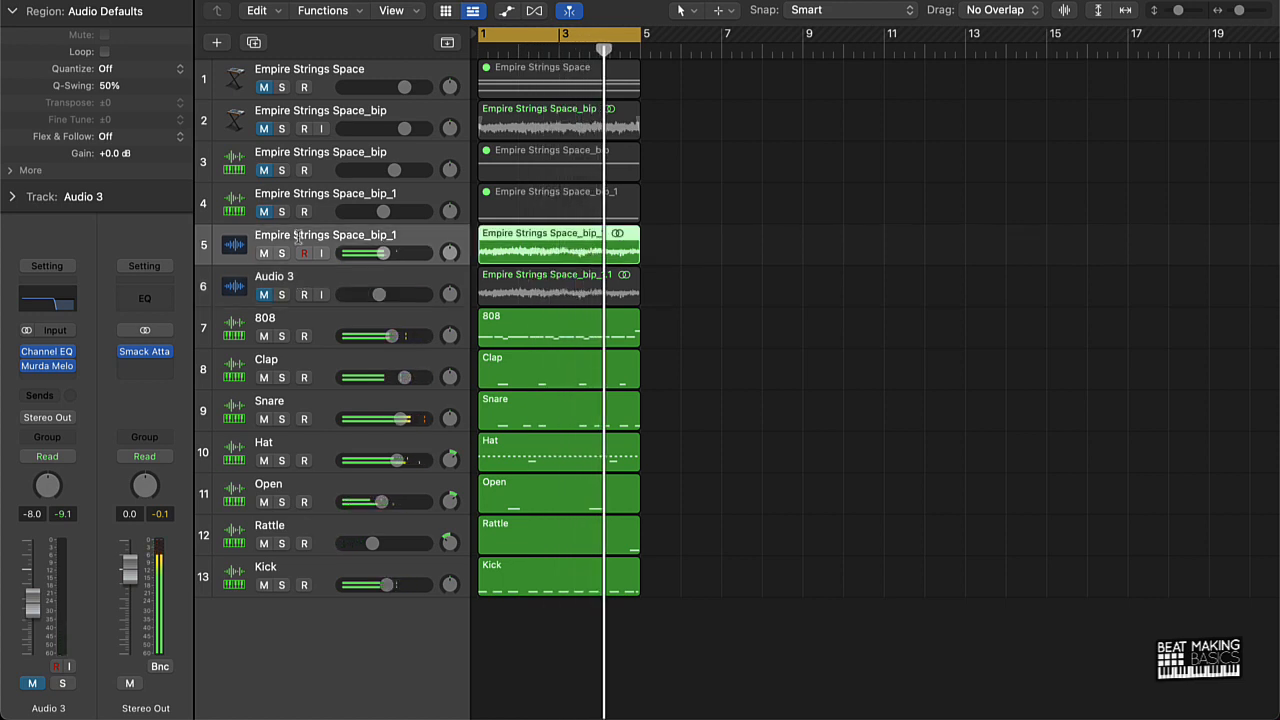
{"action": "double_click", "coordinate": [297, 236]}
{"action": "type", "text": "Mel"}
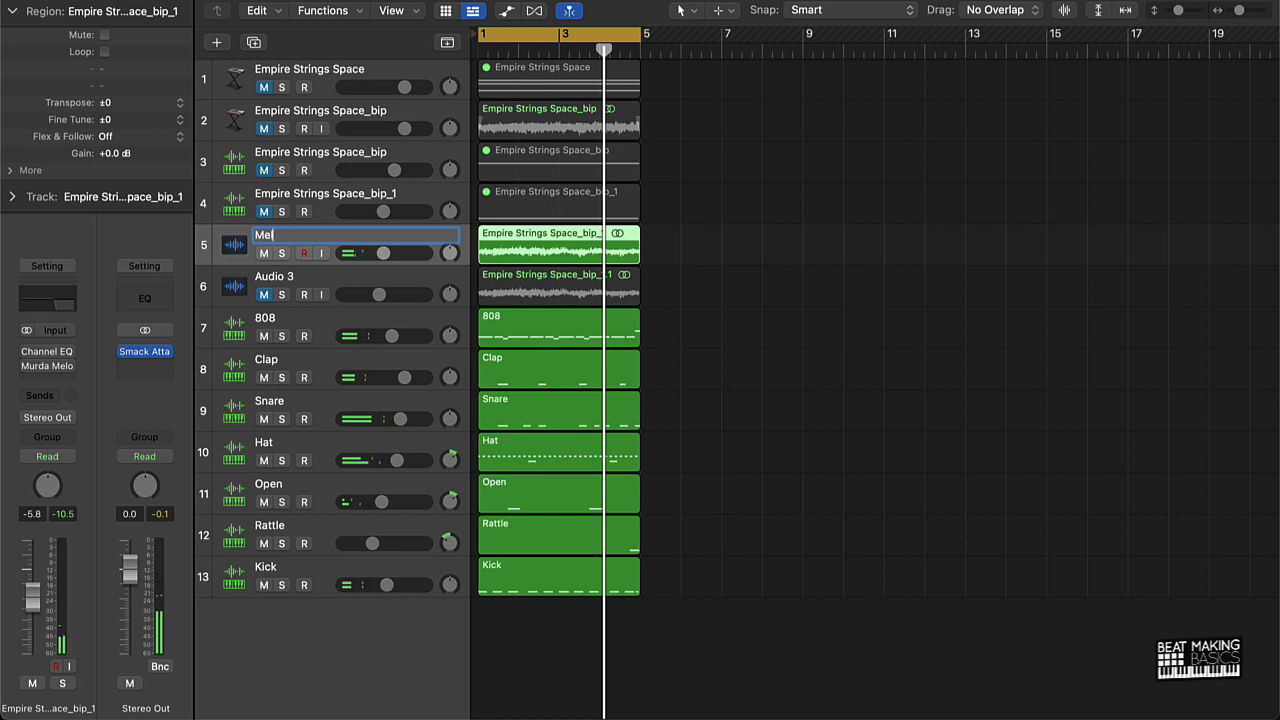
{"action": "type", "text": "ody 1"}
{"action": "key", "text": "Return"}
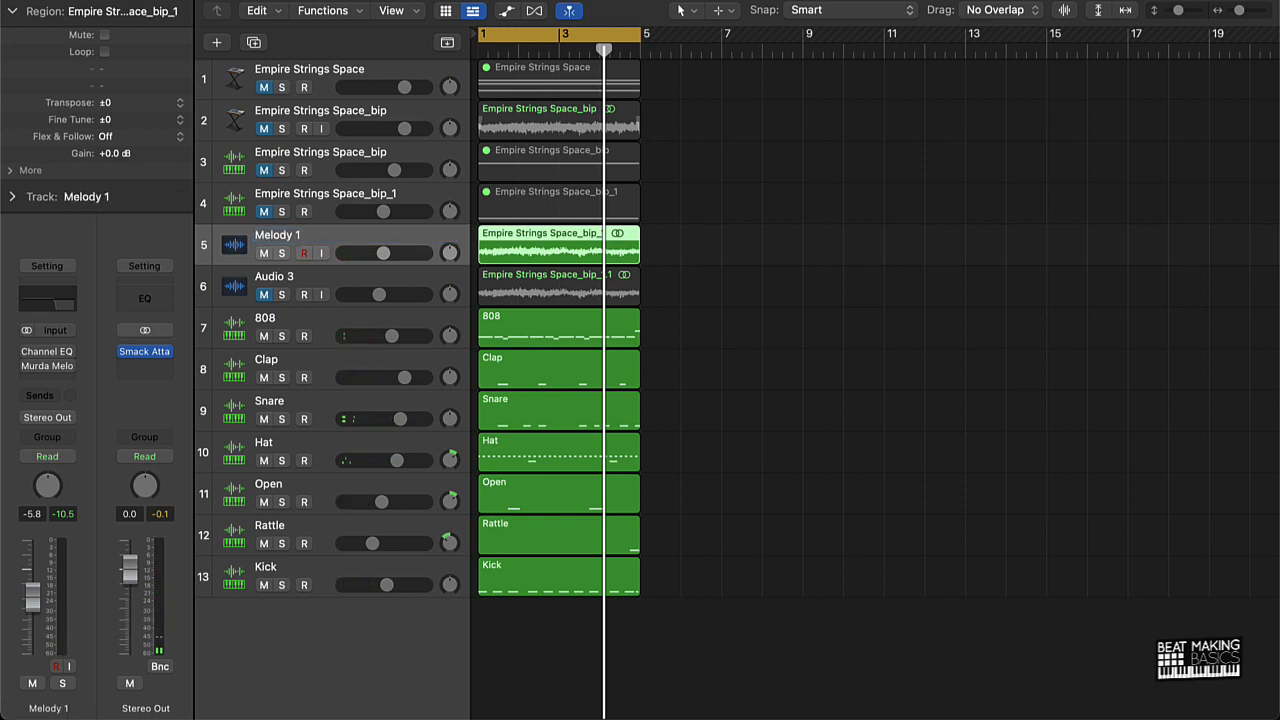
{"action": "left_click", "coordinate": [268, 274]}
{"action": "double_click", "coordinate": [268, 274]}
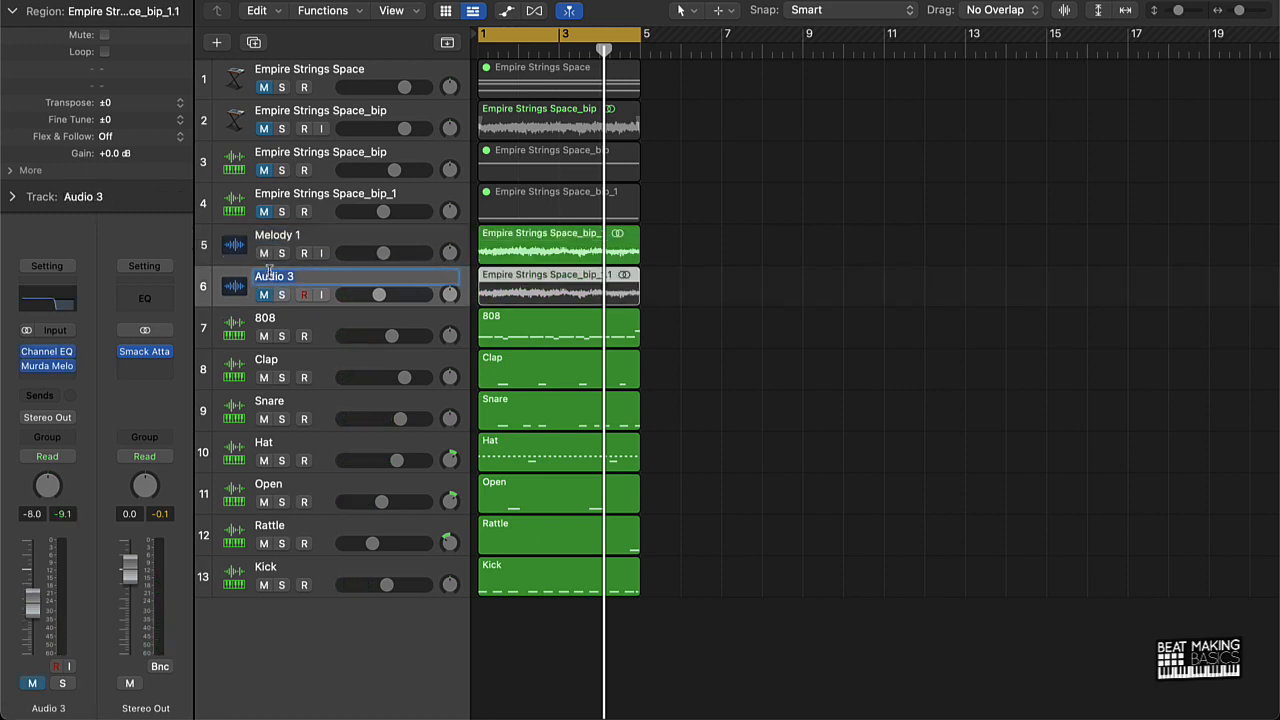
{"action": "type", "text": "Melody 2"}
{"action": "key", "text": "Return"}
{"action": "left_click", "coordinate": [658, 326]}
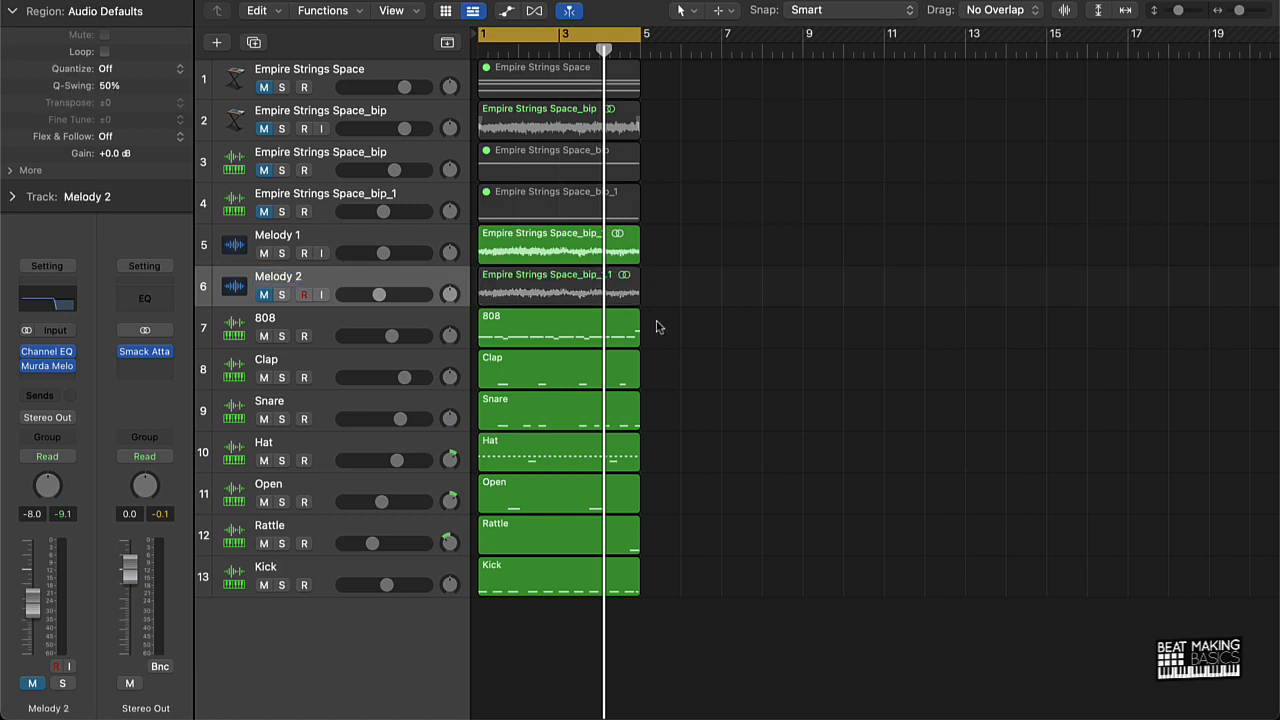
Name all regions in the arrangement after their tracks
{"action": "key", "text": "super+a"}
{"action": "key", "text": "alt+shift+n"}
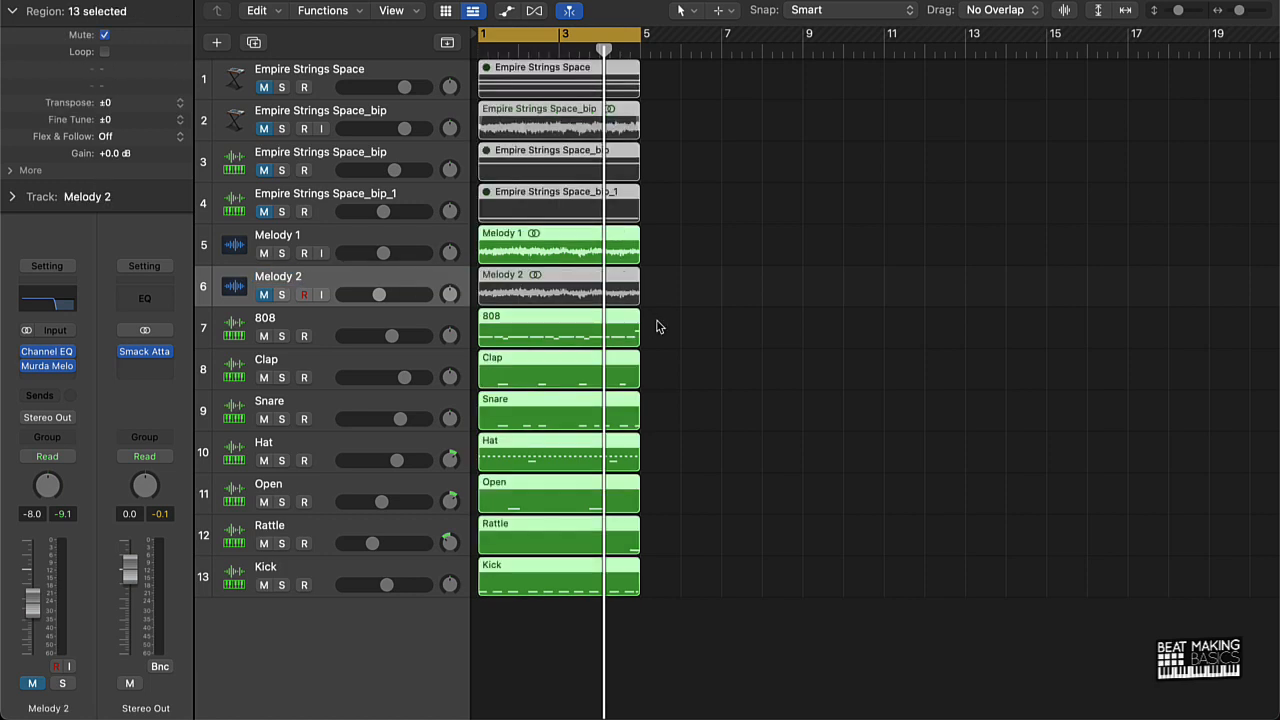
{"action": "left_click", "coordinate": [658, 326]}
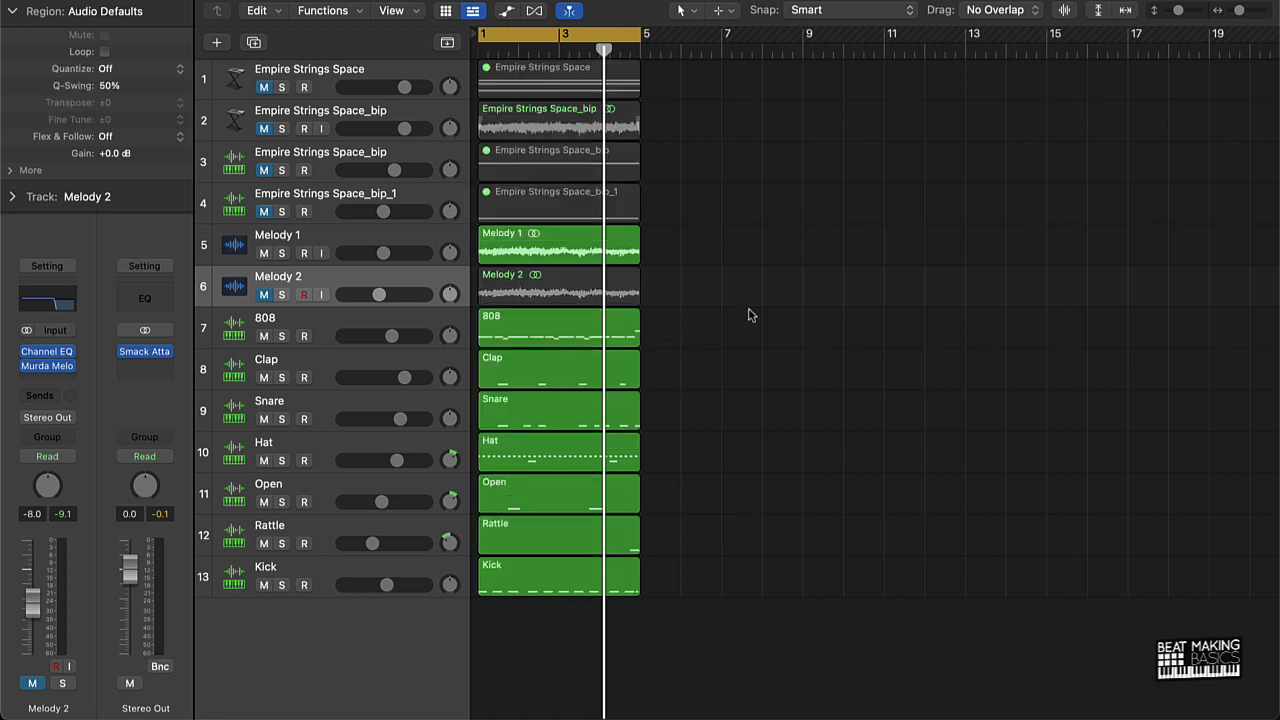
Play the loop from the start, raise the Rattle track to -8.8 dB, and pan it to -10
{"action": "key", "text": "Return"}
{"action": "key", "text": "space"}
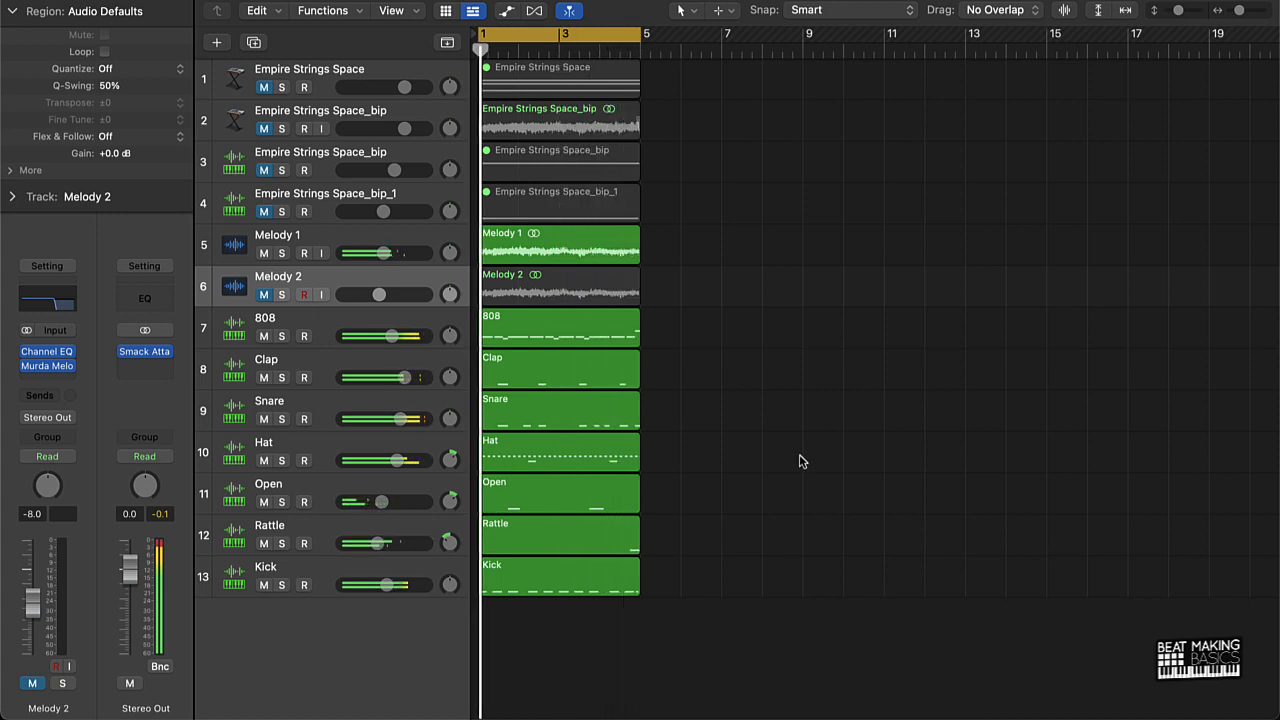
{"action": "left_click", "coordinate": [447, 541]}
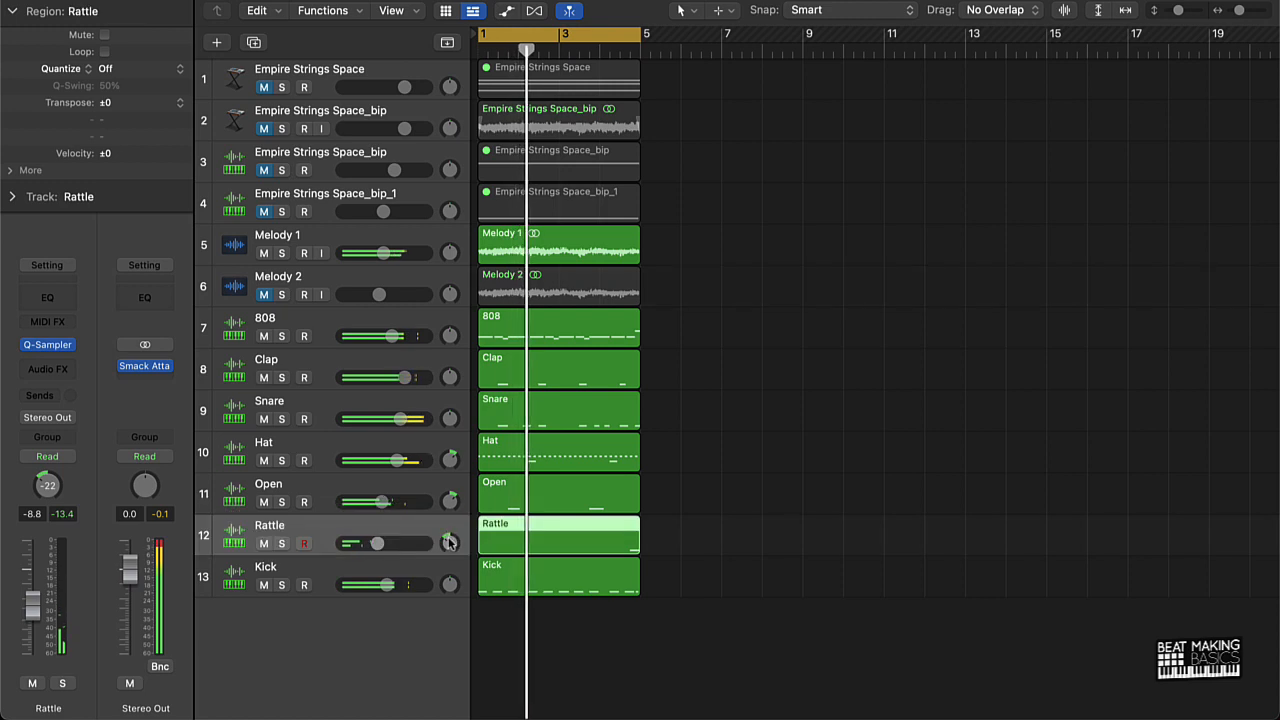
{"action": "left_click", "coordinate": [858, 437]}
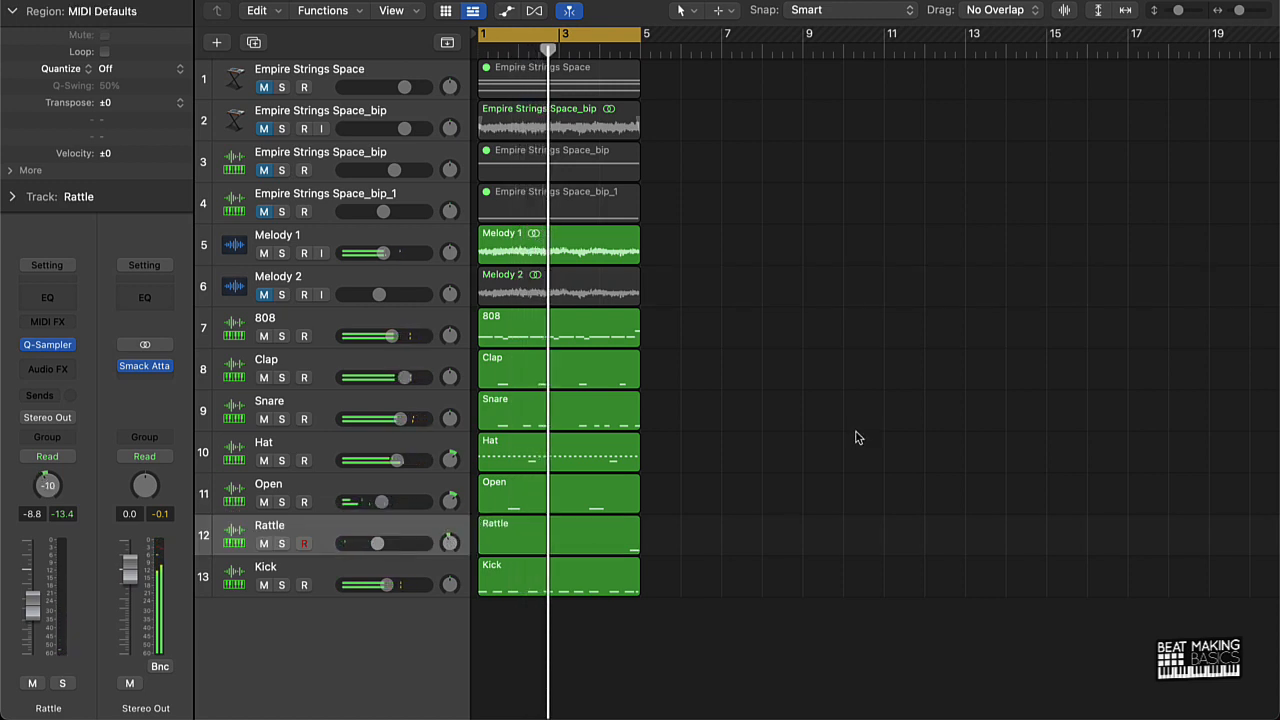